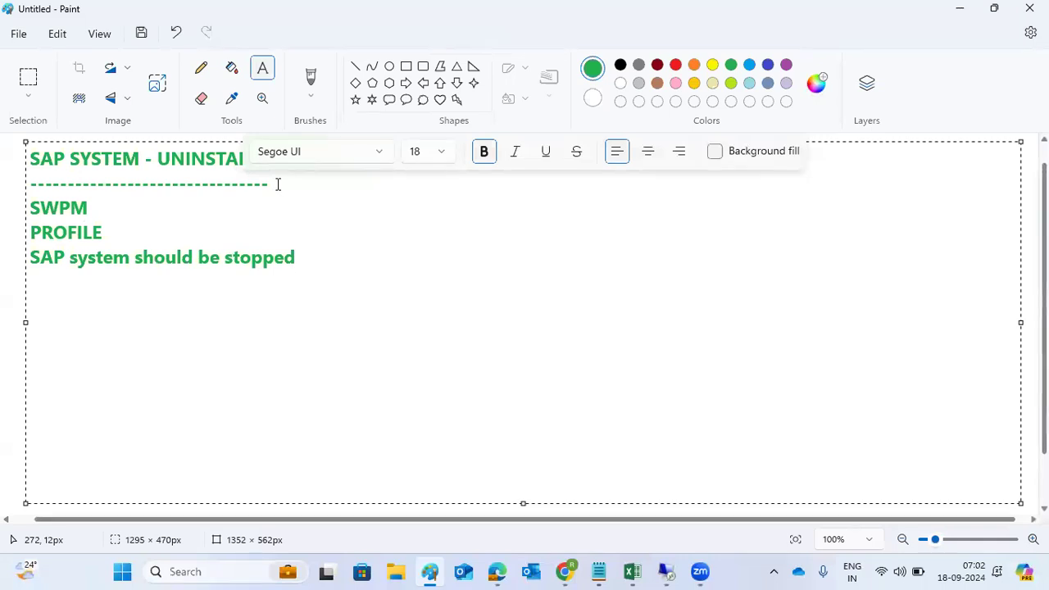
Switch to the 192.168.0.114 remote session and expand Generic Options in the Software Provisioning Manager
{"action": "mouse_move", "coordinate": [665, 571]}
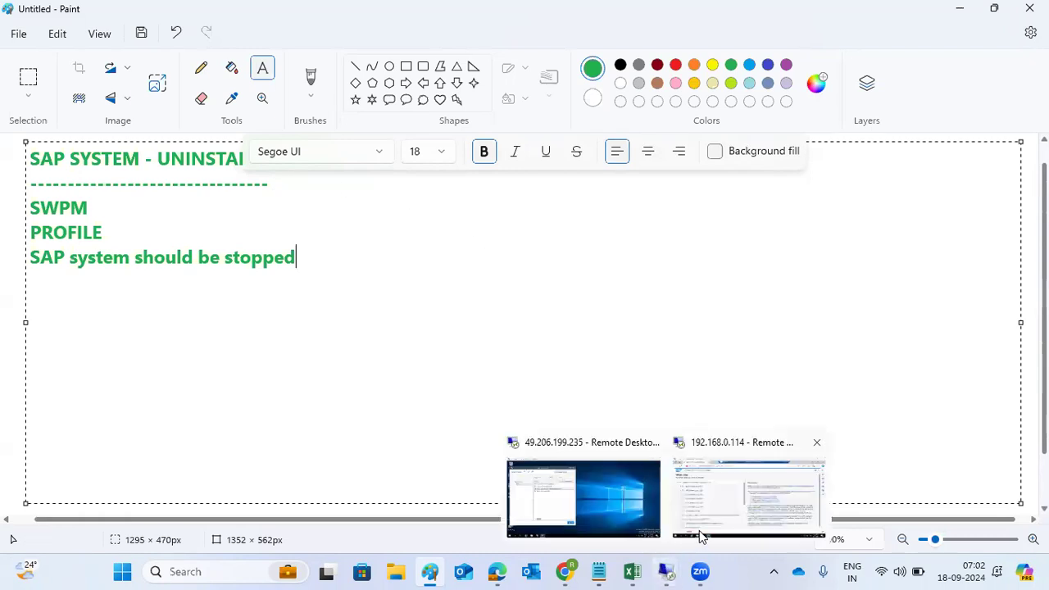
{"action": "left_click", "coordinate": [714, 508]}
{"action": "mouse_move", "coordinate": [324, 62]}
{"action": "left_mouse_down"}
{"action": "mouse_move", "coordinate": [310, 65]}
{"action": "mouse_move", "coordinate": [324, 63]}
{"action": "left_mouse_up"}
{"action": "scroll", "coordinate": [147, 279], "scroll_direction": "down", "scroll_amount": 2}
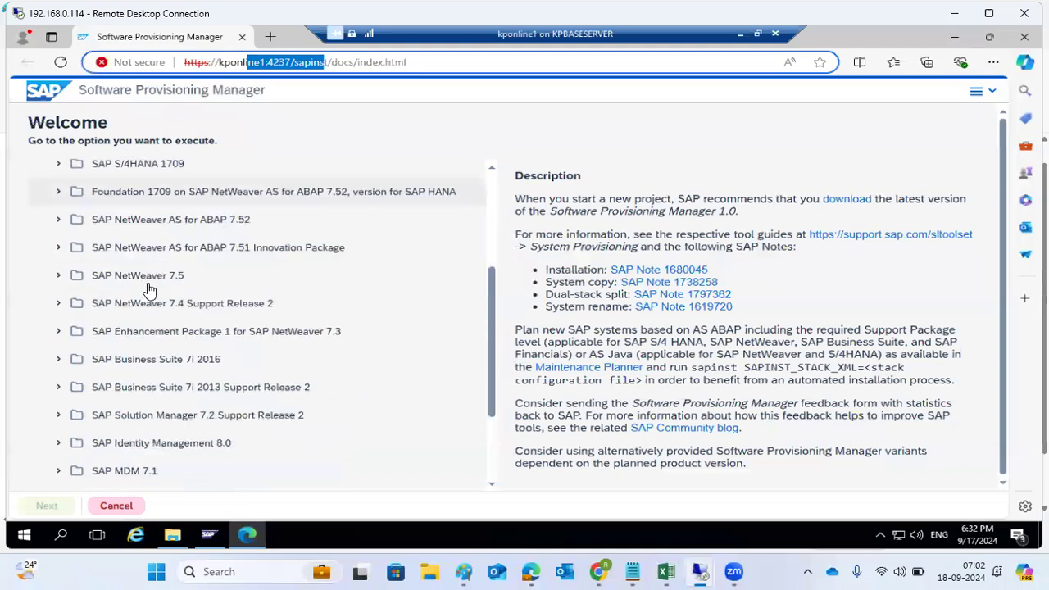
{"action": "scroll", "coordinate": [105, 384], "scroll_direction": "down", "scroll_amount": 2}
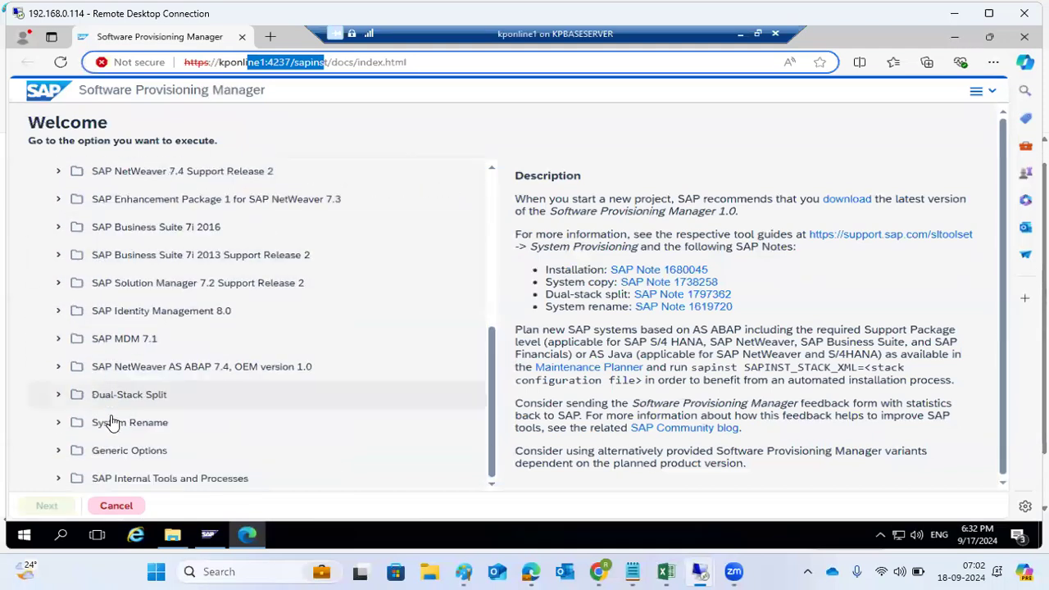
{"action": "left_click", "coordinate": [69, 456]}
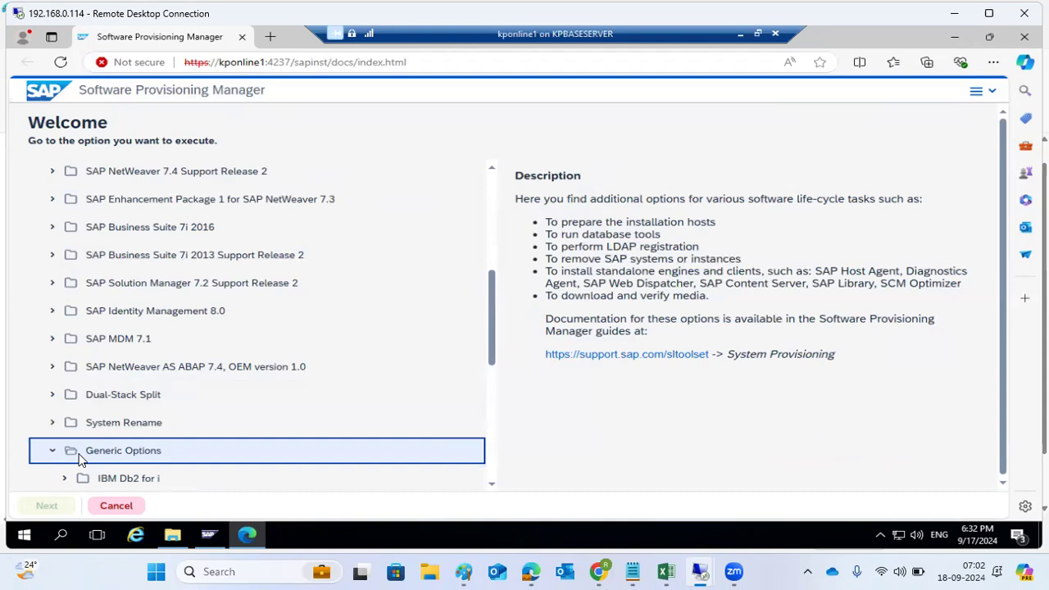
Expand MS SQL Server and its Uninstall folder under Generic Options, and select "Uninstall - SAP Systems or Single Instances"
{"action": "scroll", "coordinate": [103, 464], "scroll_direction": "down", "scroll_amount": 2}
{"action": "scroll", "coordinate": [103, 464], "scroll_direction": "down", "scroll_amount": 2}
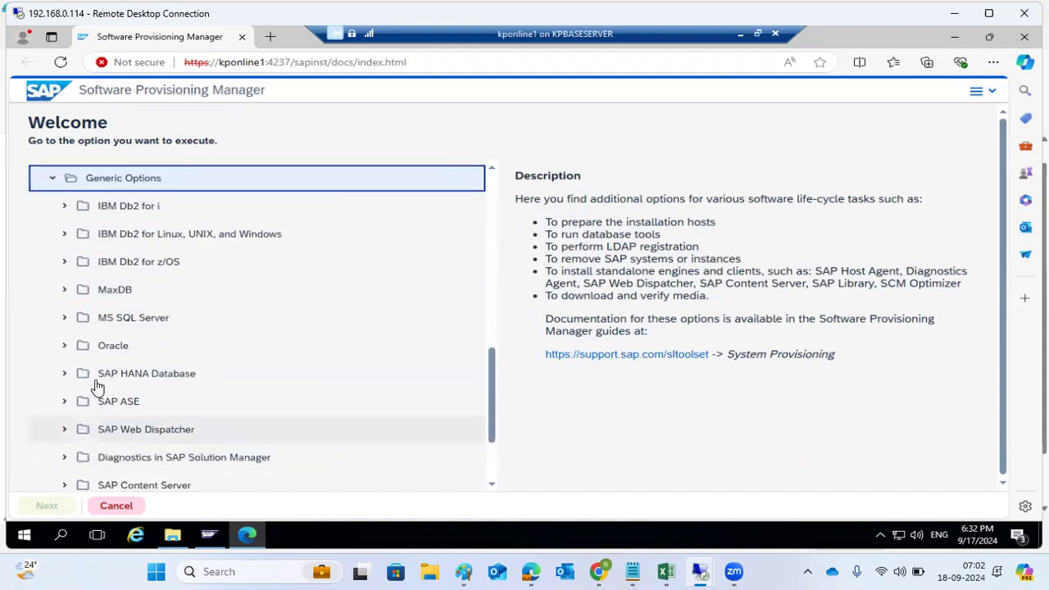
{"action": "left_click", "coordinate": [64, 320]}
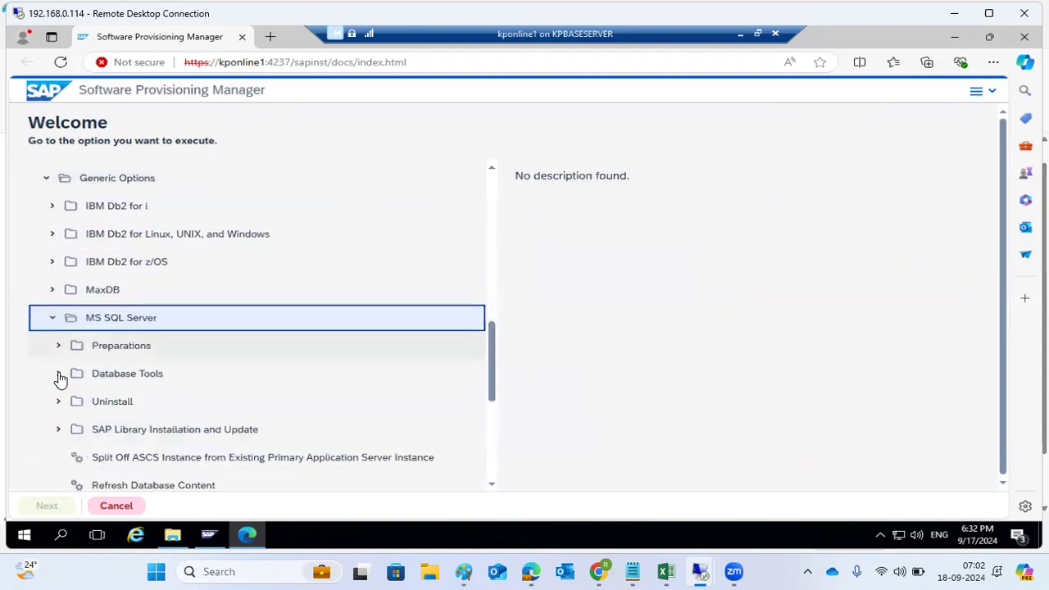
{"action": "left_click", "coordinate": [62, 403]}
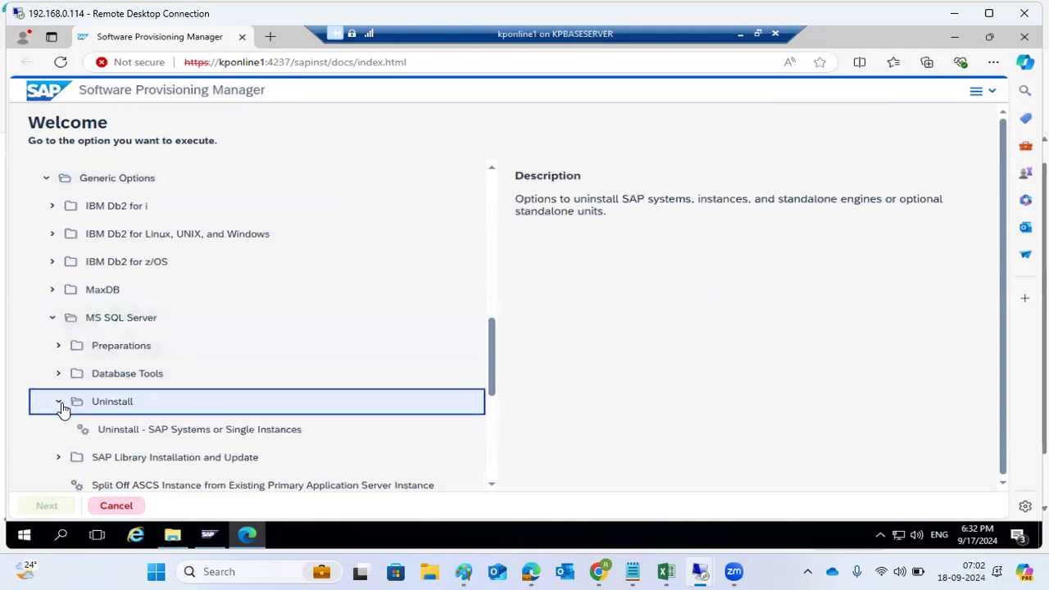
{"action": "scroll", "coordinate": [59, 403], "scroll_direction": "down", "scroll_amount": 1}
{"action": "left_click", "coordinate": [108, 369]}
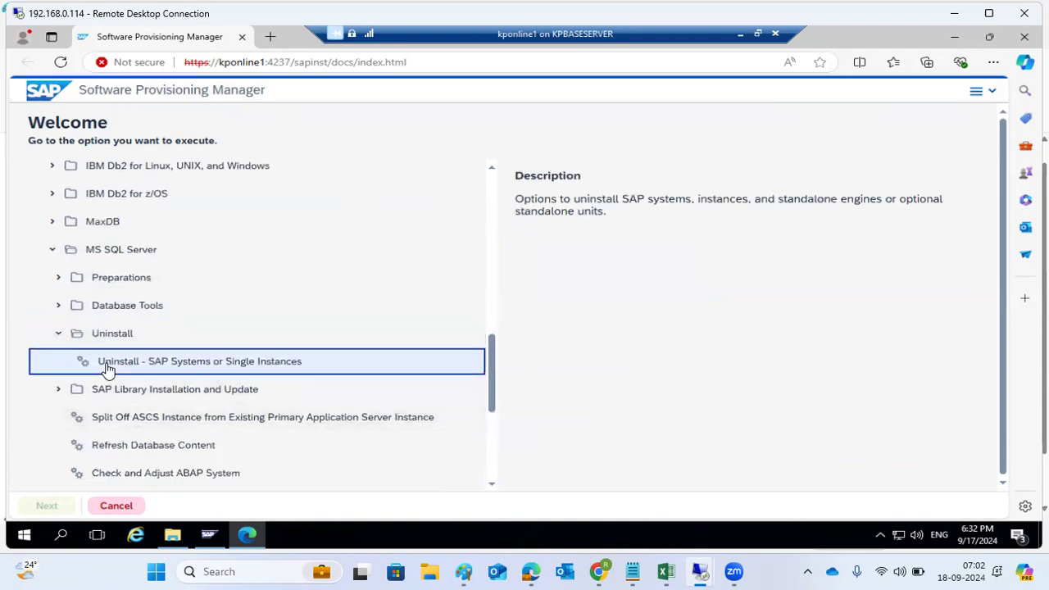
Launch the "Uninstall - SAP Systems or Single Instances" service and show its log files
{"action": "scroll", "coordinate": [360, 320], "scroll_direction": "up", "scroll_amount": 8}
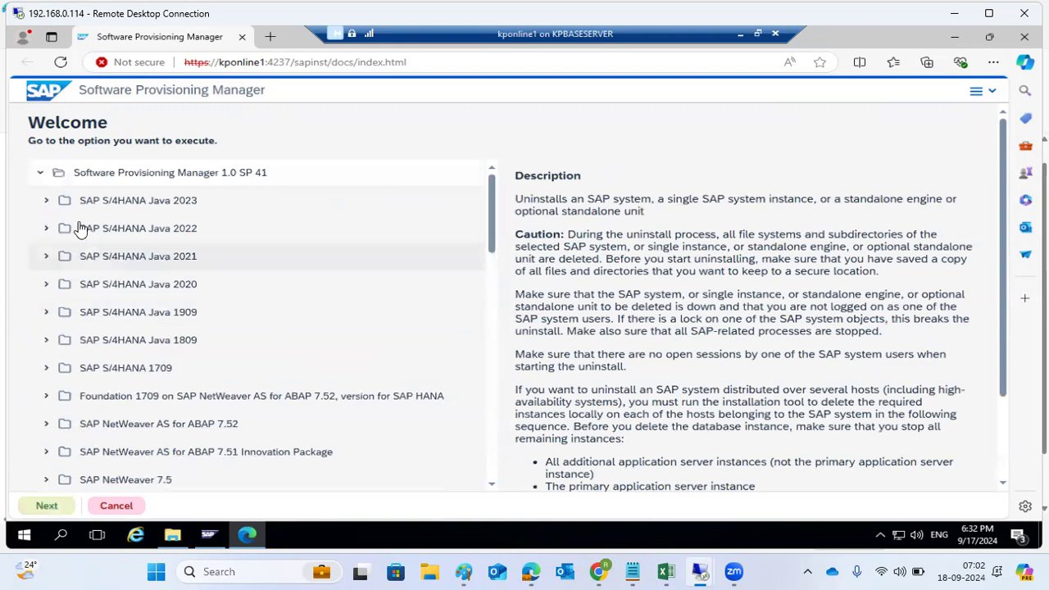
{"action": "scroll", "coordinate": [98, 311], "scroll_direction": "down", "scroll_amount": 8}
{"action": "scroll", "coordinate": [102, 316], "scroll_direction": "down", "scroll_amount": 3}
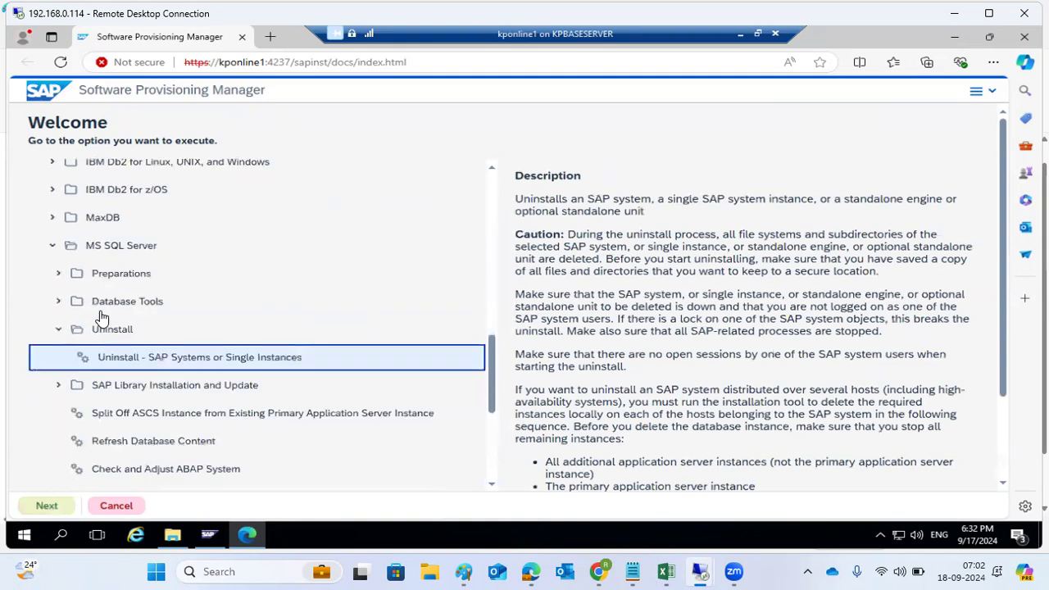
{"action": "scroll", "coordinate": [102, 262], "scroll_direction": "up", "scroll_amount": 2}
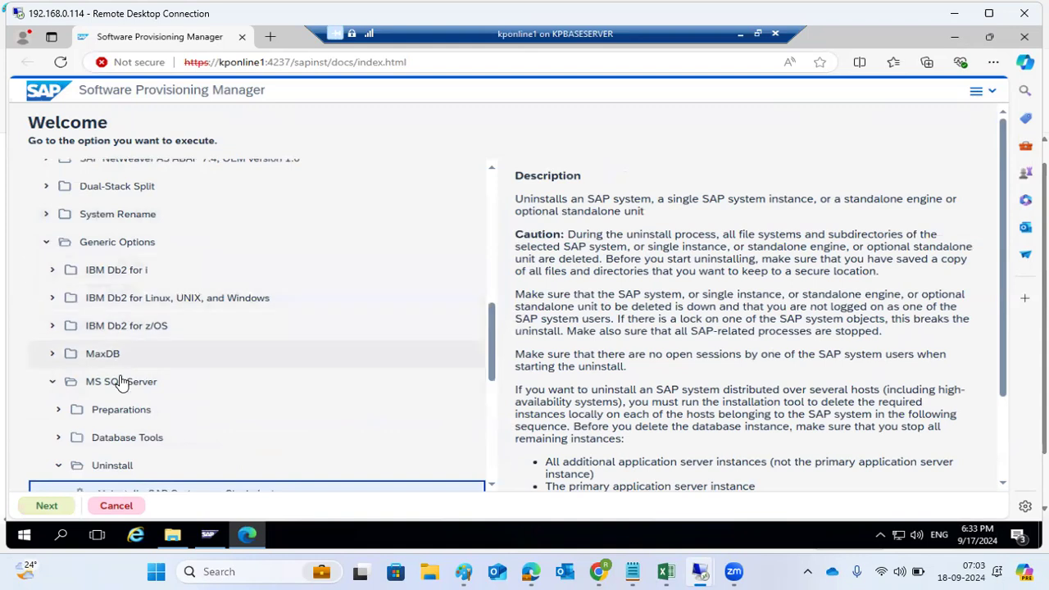
{"action": "scroll", "coordinate": [123, 402], "scroll_direction": "down", "scroll_amount": 1}
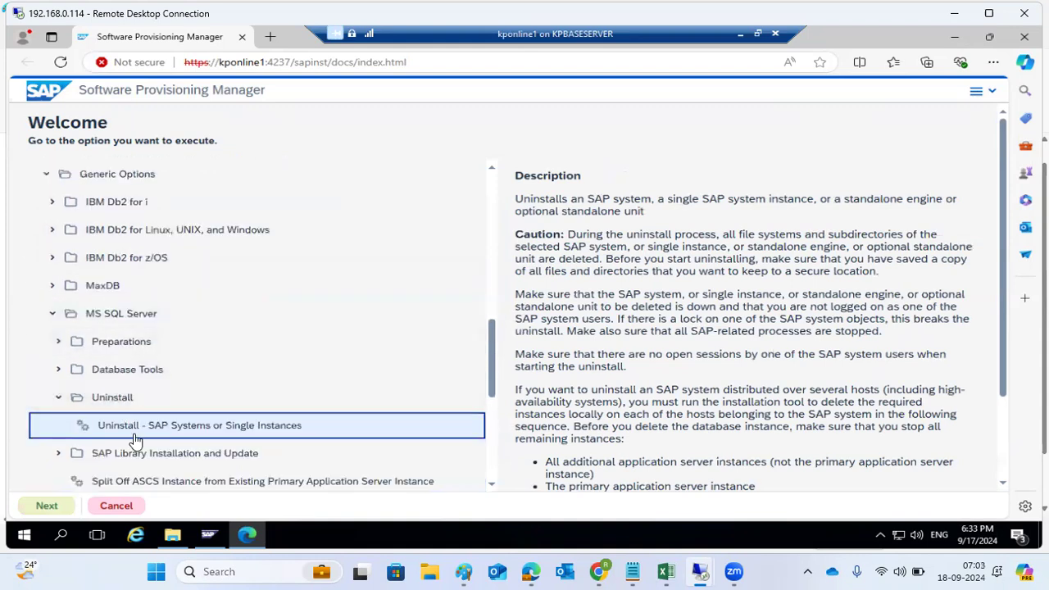
{"action": "double_click", "coordinate": [123, 426]}
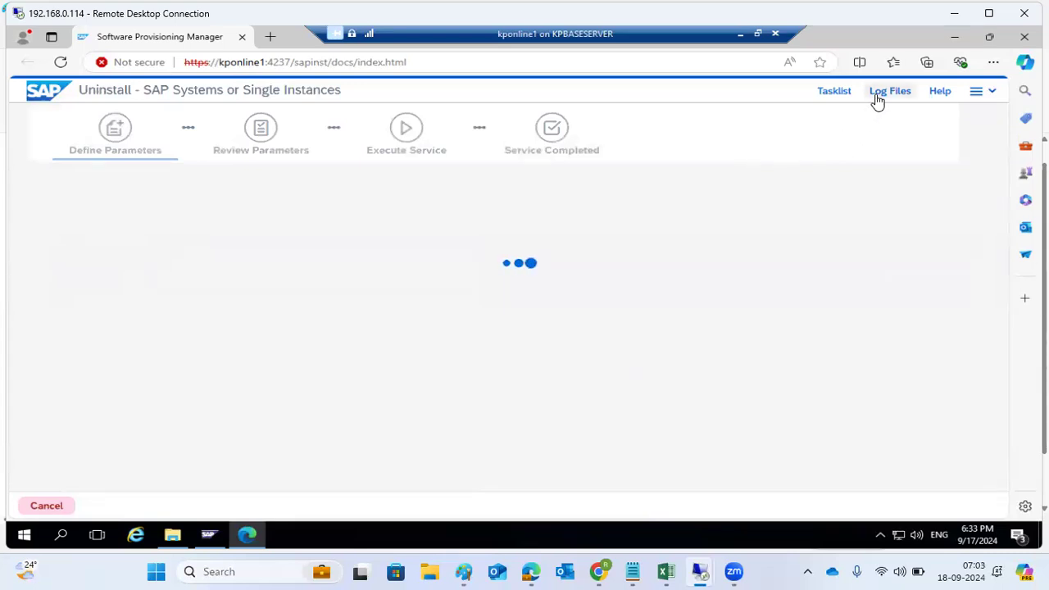
{"action": "left_click", "coordinate": [912, 93]}
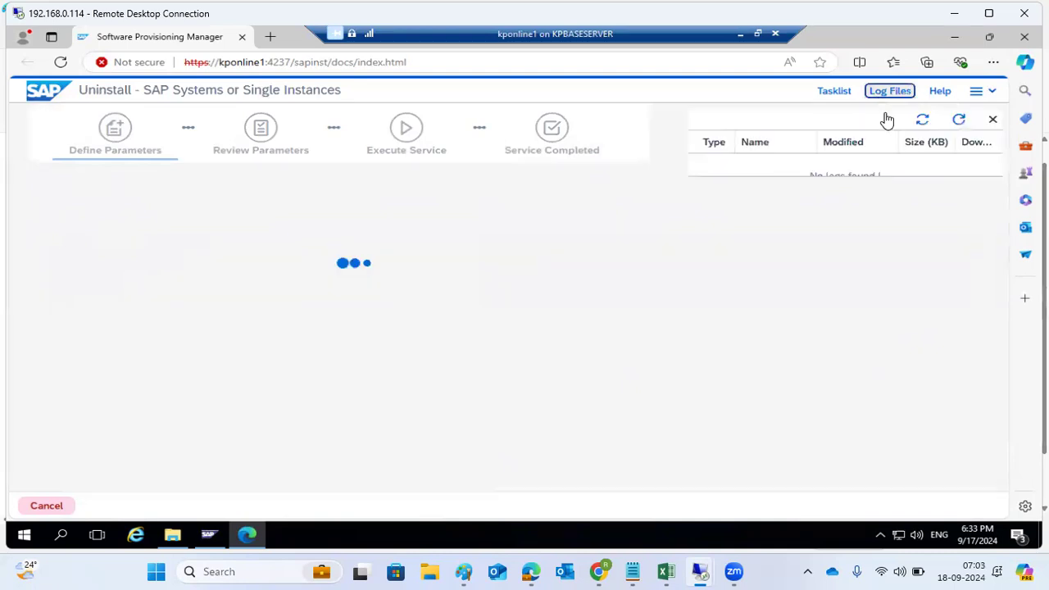
Check the ECD system's instances in the SAP Management Console and return to the Software Provisioning Manager
{"action": "left_click", "coordinate": [245, 535]}
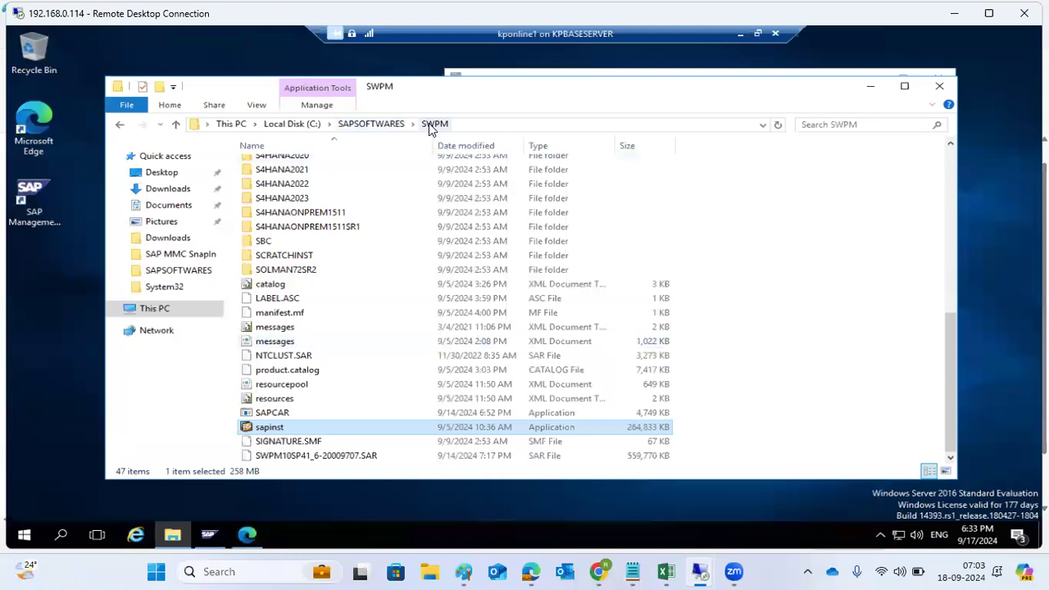
{"action": "left_click", "coordinate": [208, 535]}
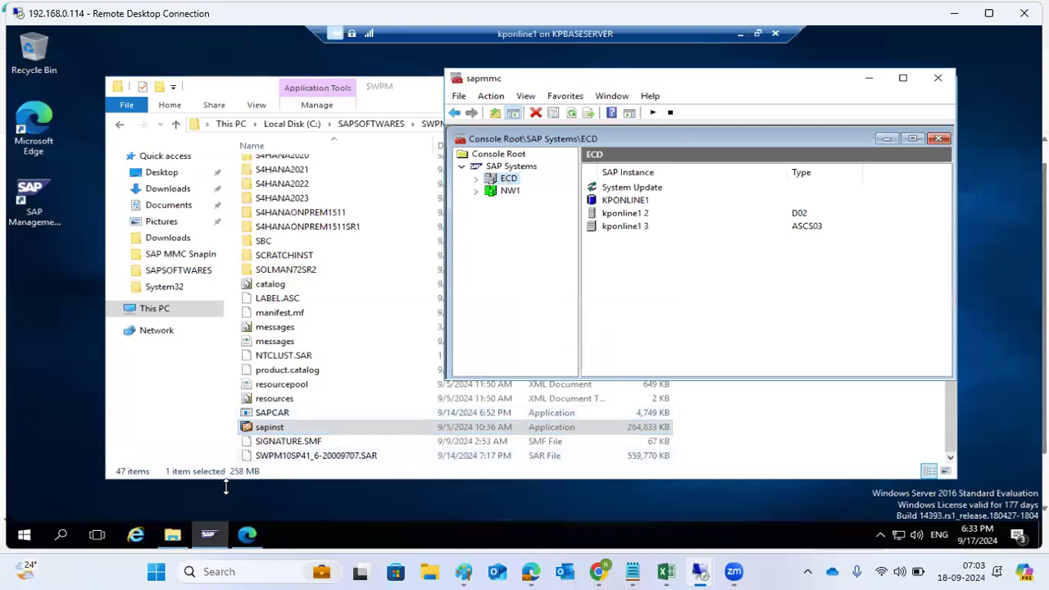
{"action": "left_click", "coordinate": [213, 528]}
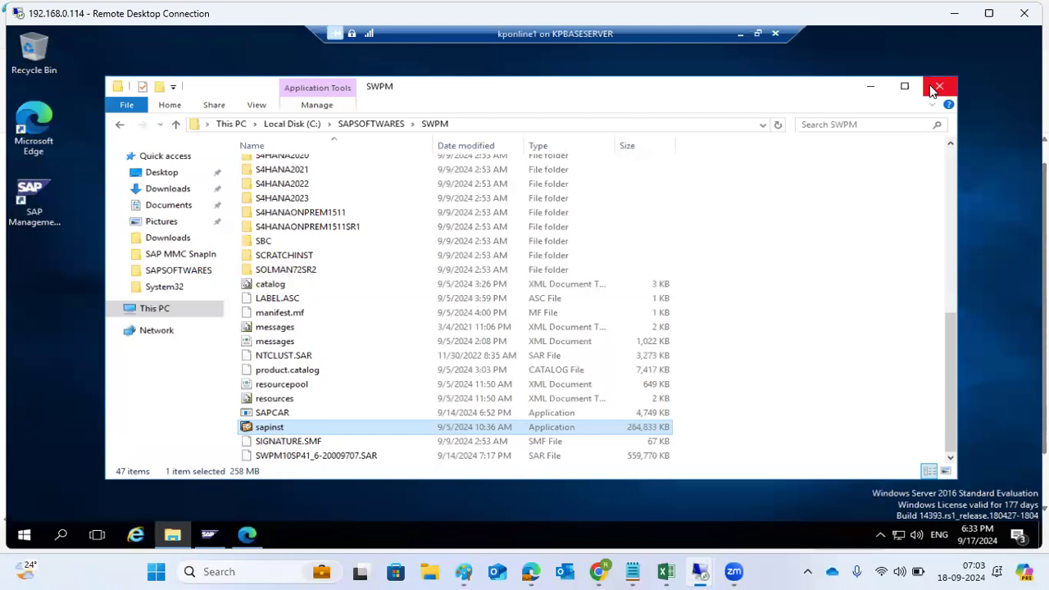
{"action": "left_click", "coordinate": [246, 535]}
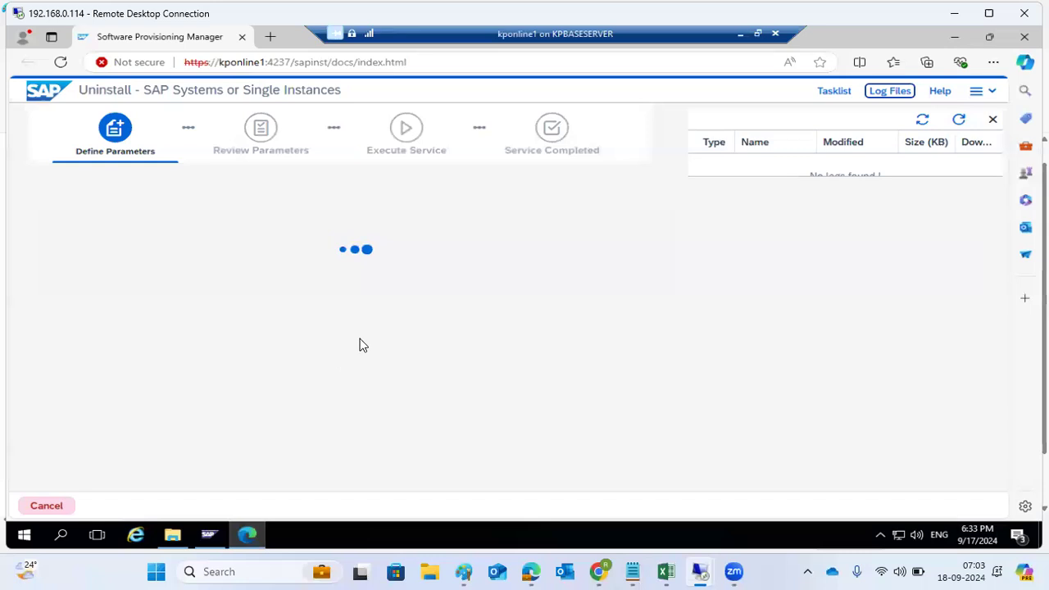
Refresh the log file list, examine the last entry of sapinst.log and close the log
{"action": "left_click", "coordinate": [960, 122]}
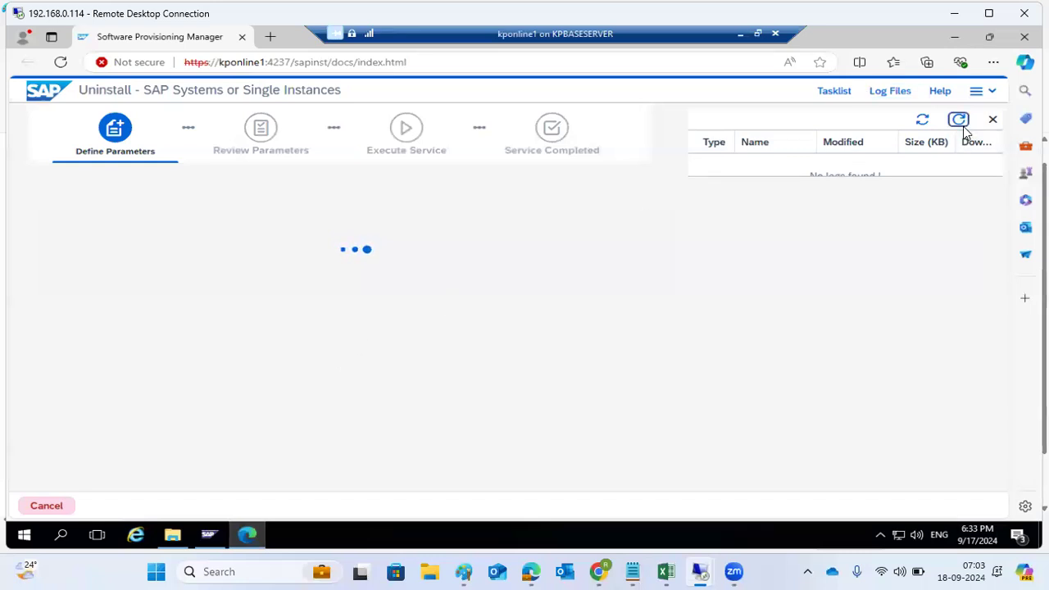
{"action": "left_click", "coordinate": [787, 167]}
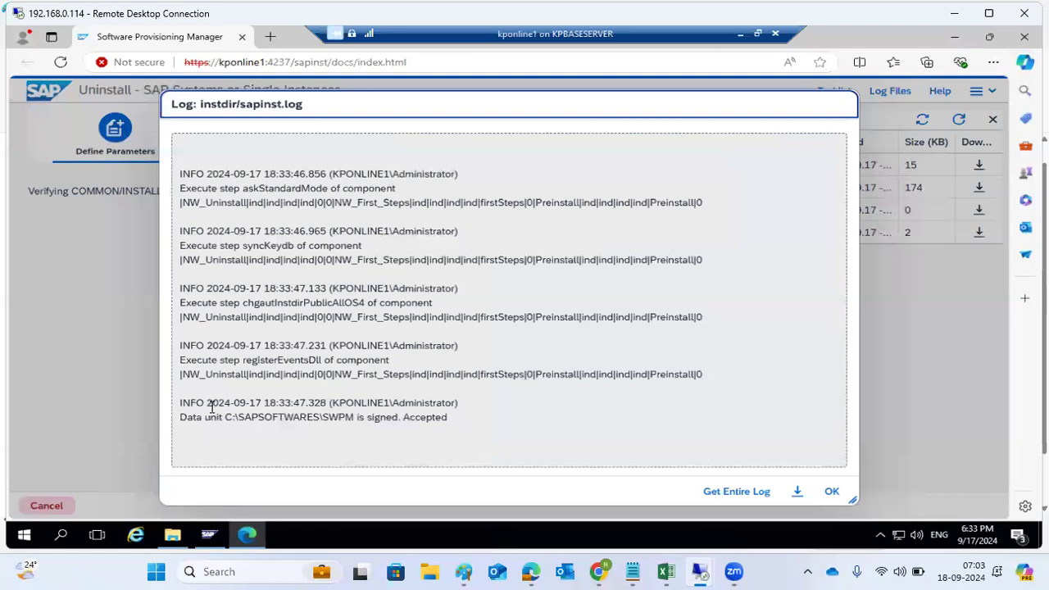
{"action": "left_click_drag", "start_coordinate": [300, 418], "coordinate": [415, 418]}
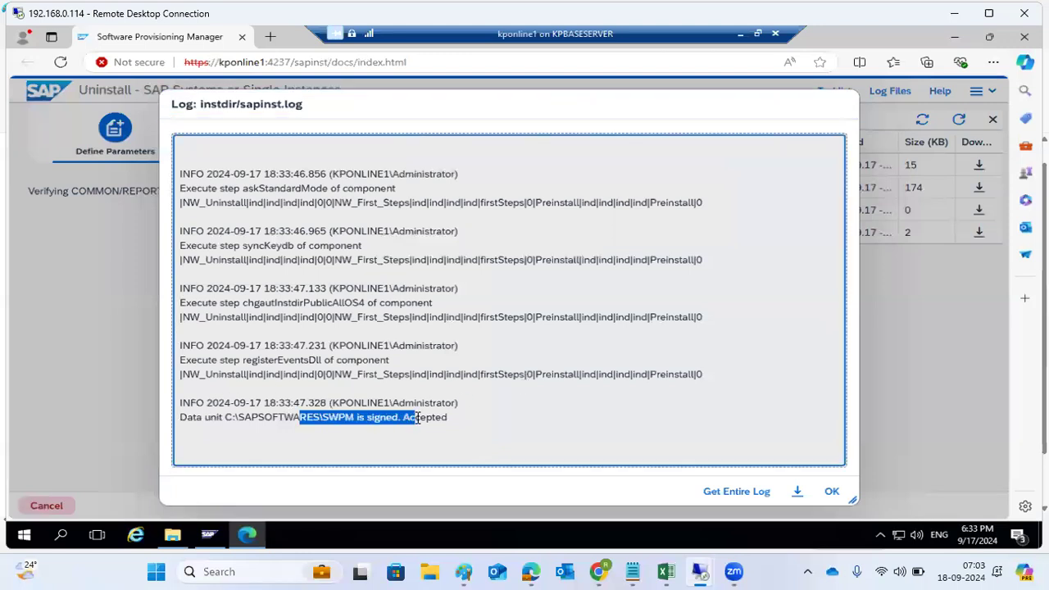
{"action": "left_click", "coordinate": [832, 495]}
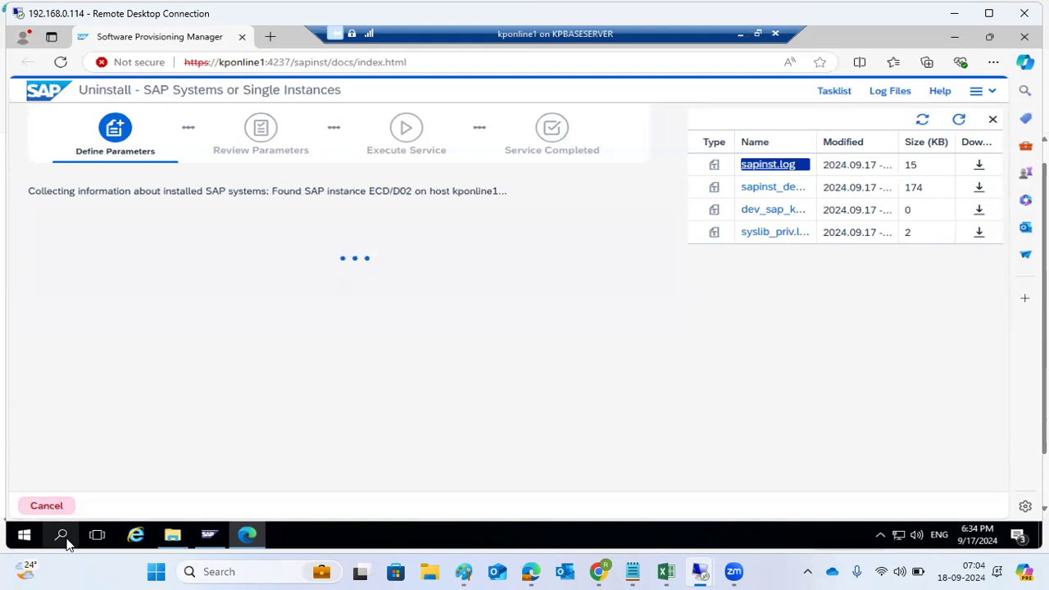
{"action": "left_click", "coordinate": [68, 542]}
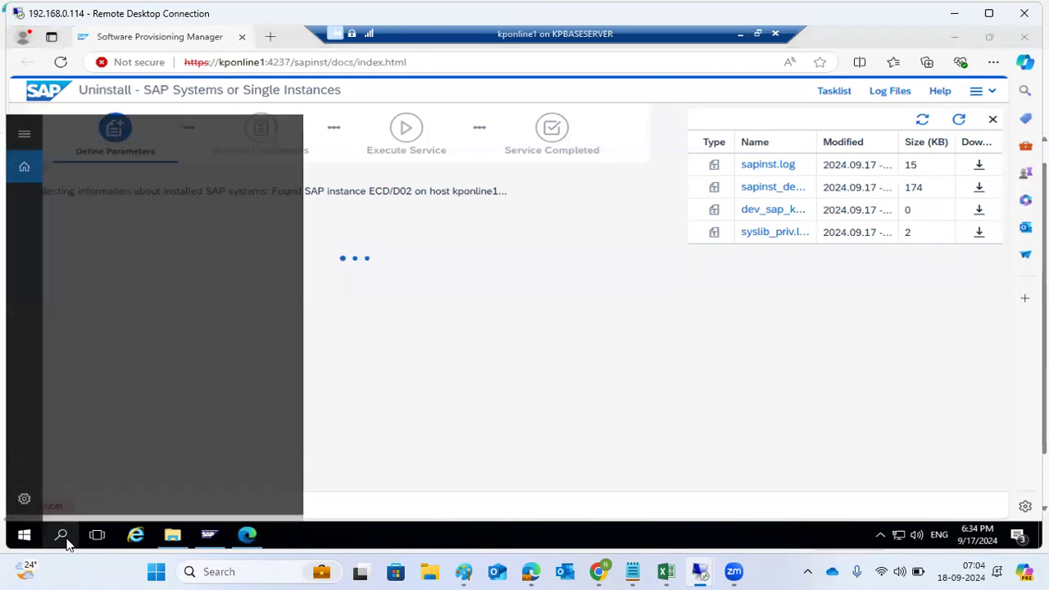
{"action": "type", "text": "stu"}
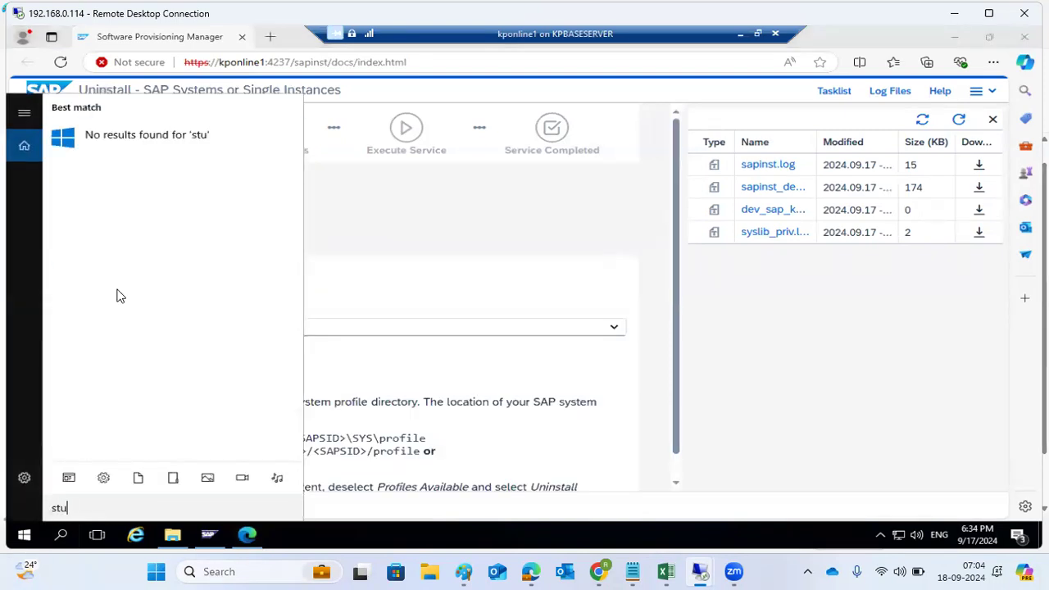
{"action": "key", "text": "BackSpace"}
{"action": "key", "text": "BackSpace"}
{"action": "key", "text": "BackSpace"}
{"action": "type", "text": "SQL"}
Launch SQL Server 2014 Management Studio from the server's Microsoft SQL Server 2014 programs
{"action": "left_click", "coordinate": [25, 533]}
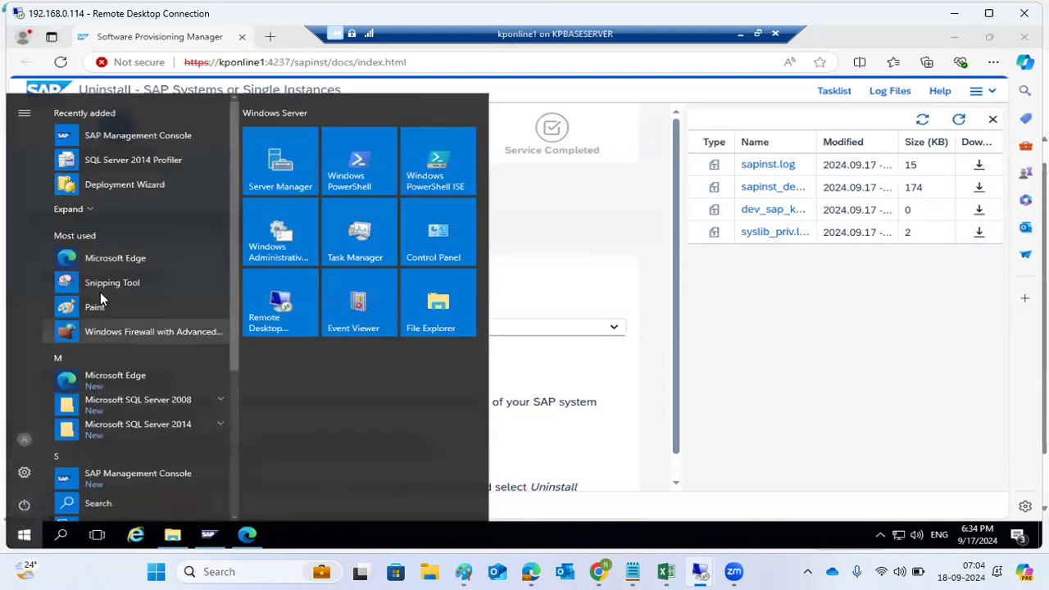
{"action": "scroll", "coordinate": [129, 246], "scroll_direction": "down", "scroll_amount": 2}
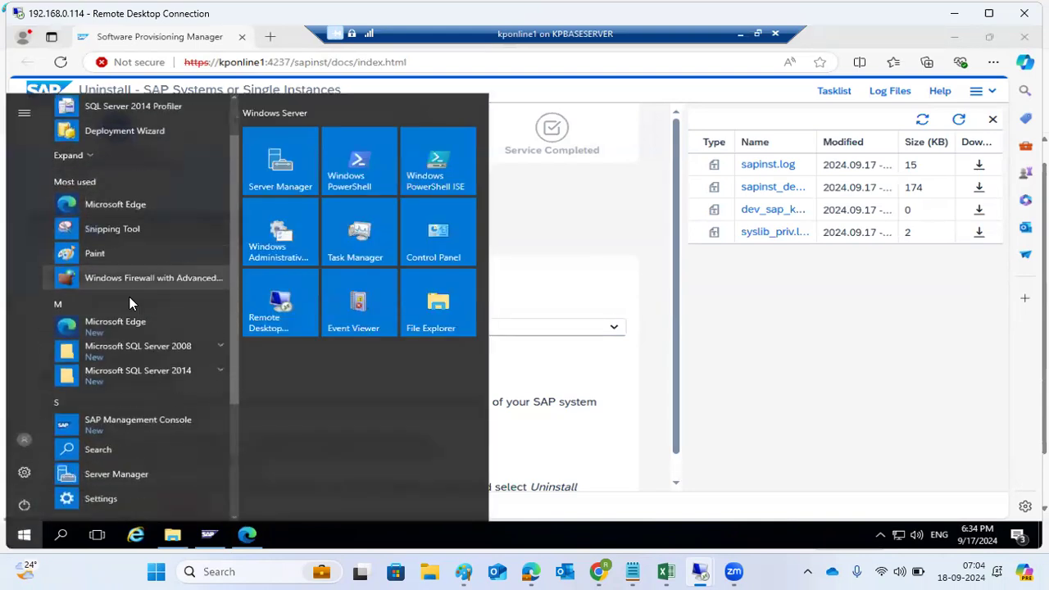
{"action": "left_click", "coordinate": [167, 361]}
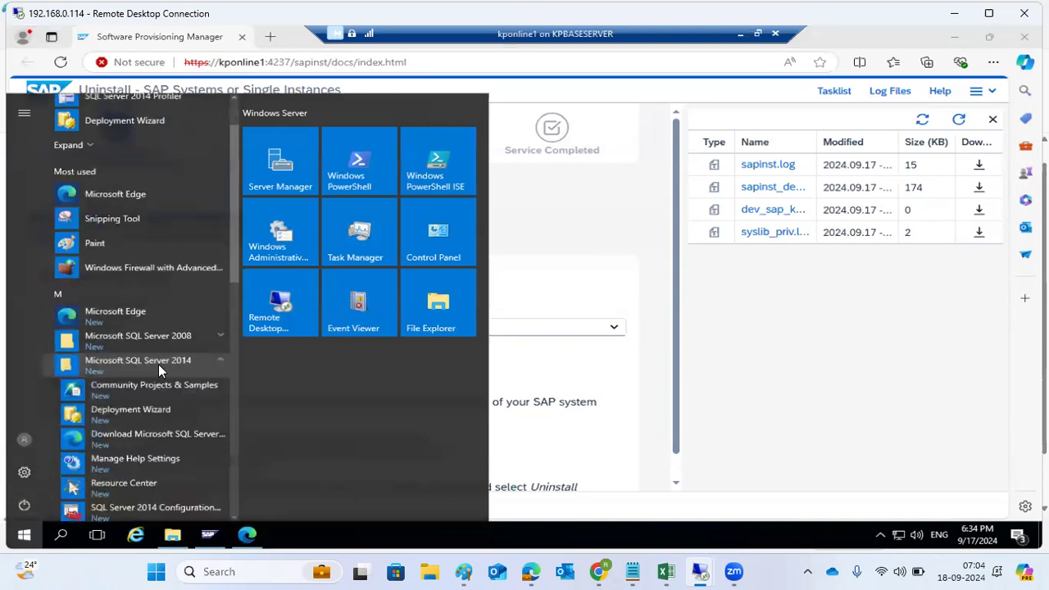
{"action": "scroll", "coordinate": [154, 365], "scroll_direction": "down", "scroll_amount": 3}
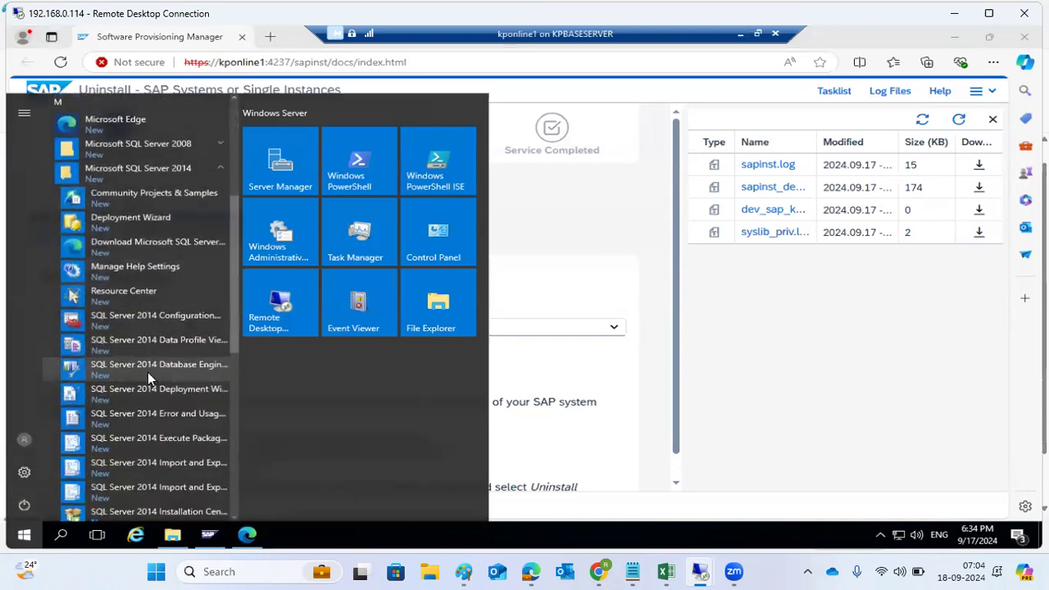
{"action": "scroll", "coordinate": [148, 374], "scroll_direction": "down", "scroll_amount": 1}
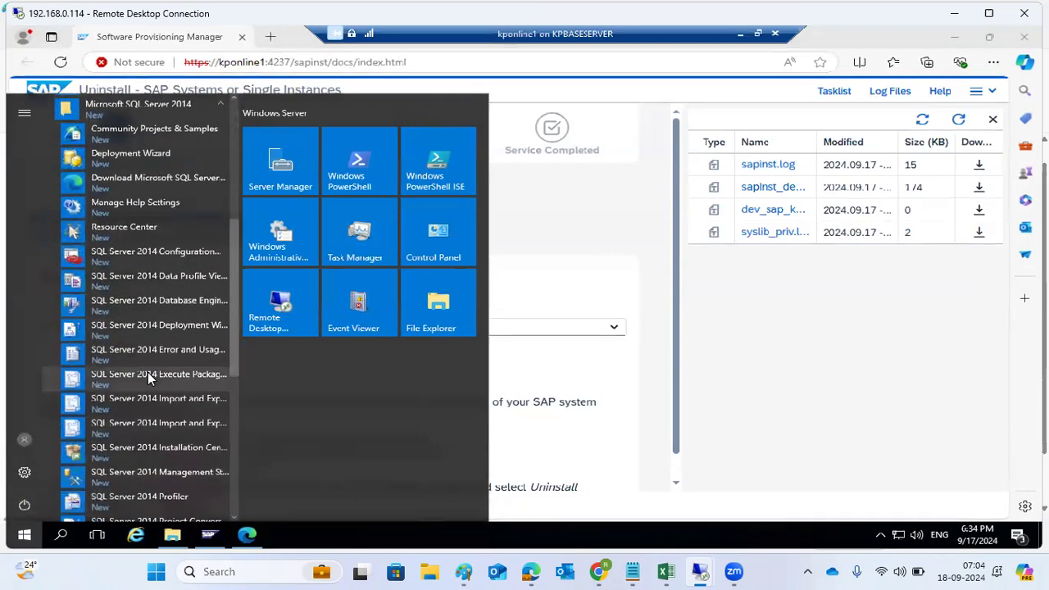
{"action": "left_click", "coordinate": [157, 472]}
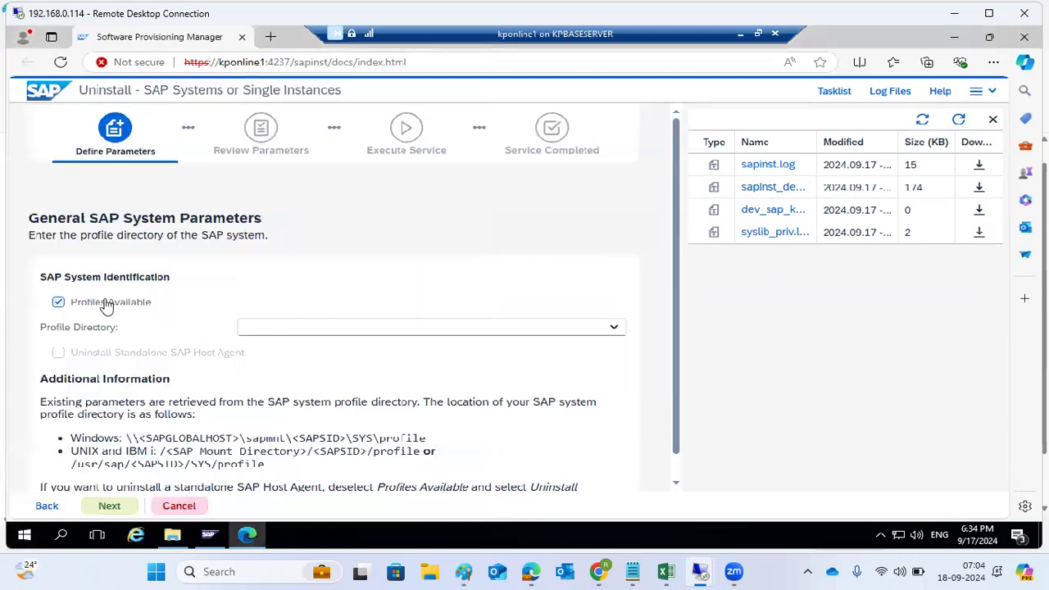
Set the profile directory to \\kponline1\sapmnt\ECD\SYS\profile, continue the uninstall wizard and close the log file list
{"action": "left_click", "coordinate": [615, 330]}
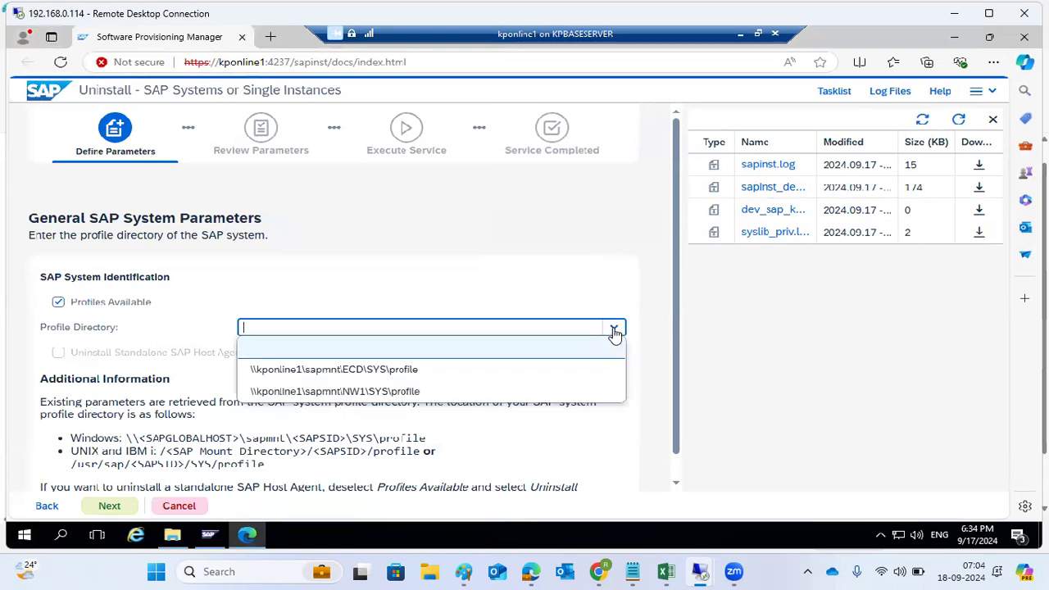
{"action": "left_click", "coordinate": [293, 371]}
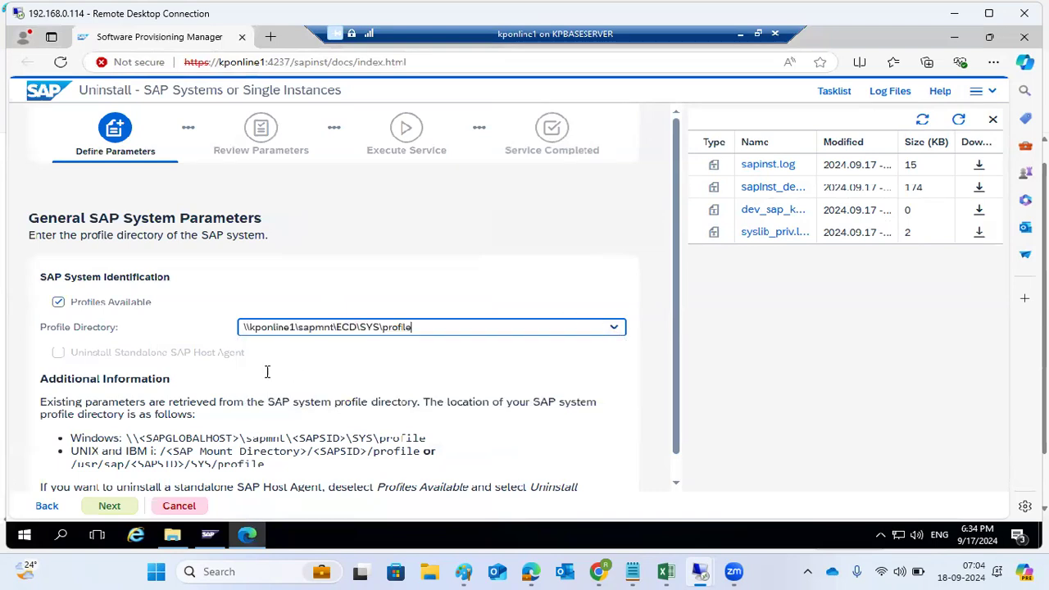
{"action": "scroll", "coordinate": [267, 371], "scroll_direction": "down", "scroll_amount": 1}
{"action": "left_click", "coordinate": [109, 506]}
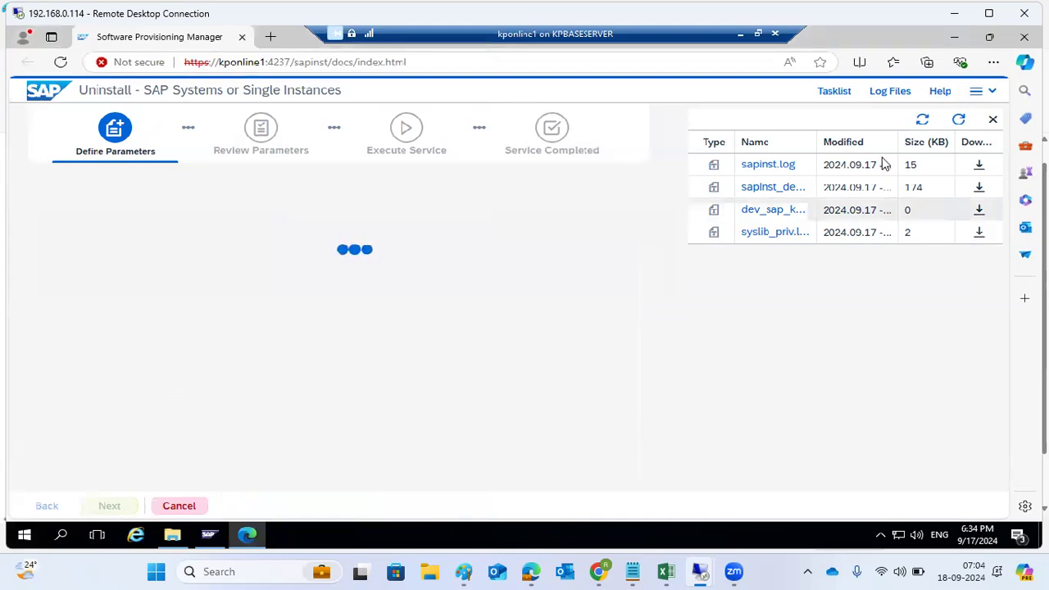
{"action": "left_click", "coordinate": [993, 121]}
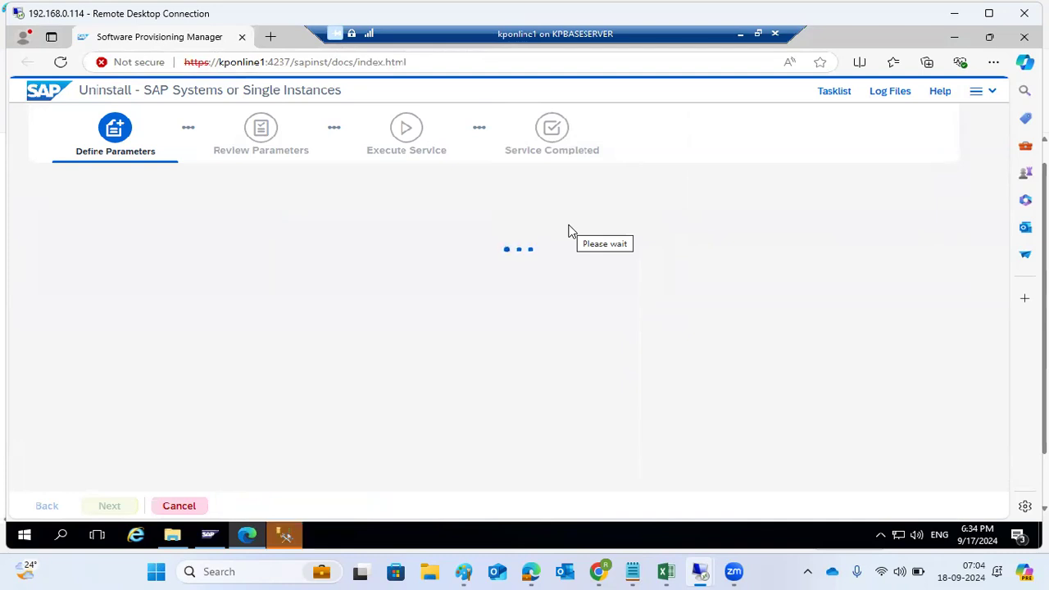
Switch to SQL Server Management Studio, connect to KPONLINE1 with Windows Authentication and expand its databases
{"action": "left_click", "coordinate": [284, 535]}
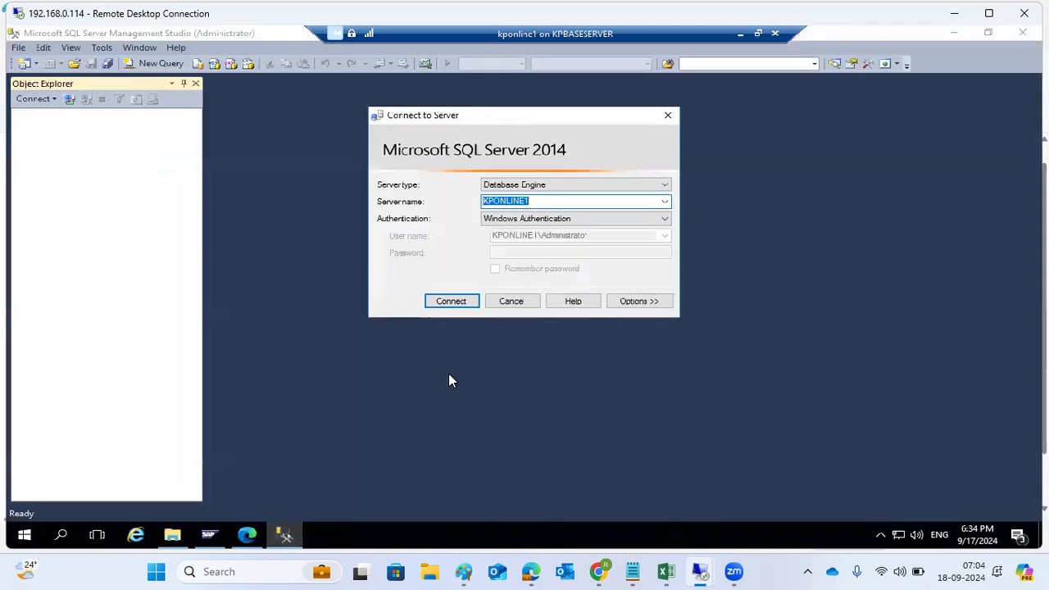
{"action": "left_click", "coordinate": [449, 303]}
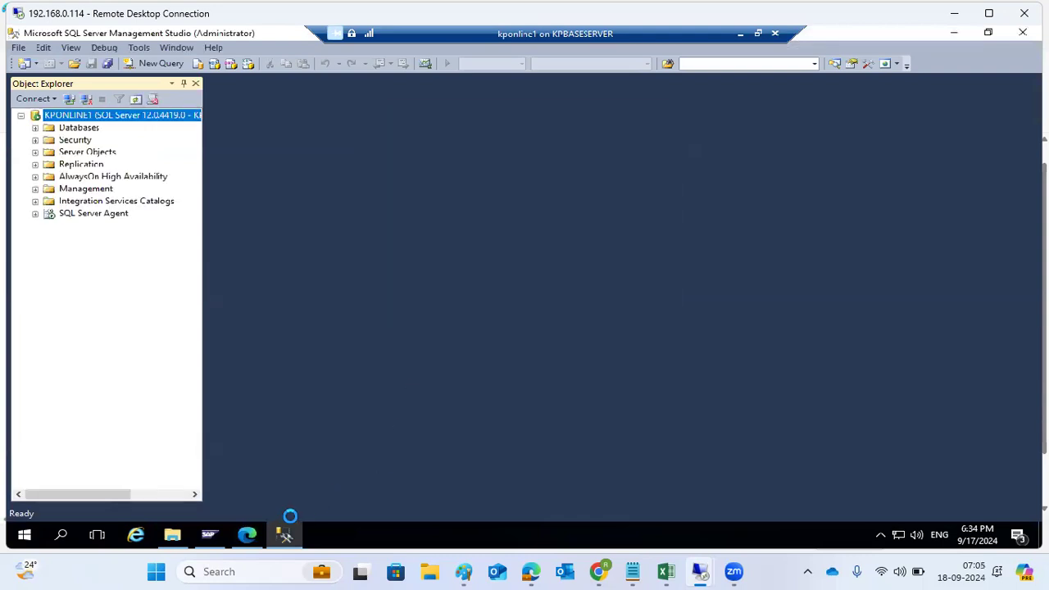
{"action": "left_click", "coordinate": [34, 128]}
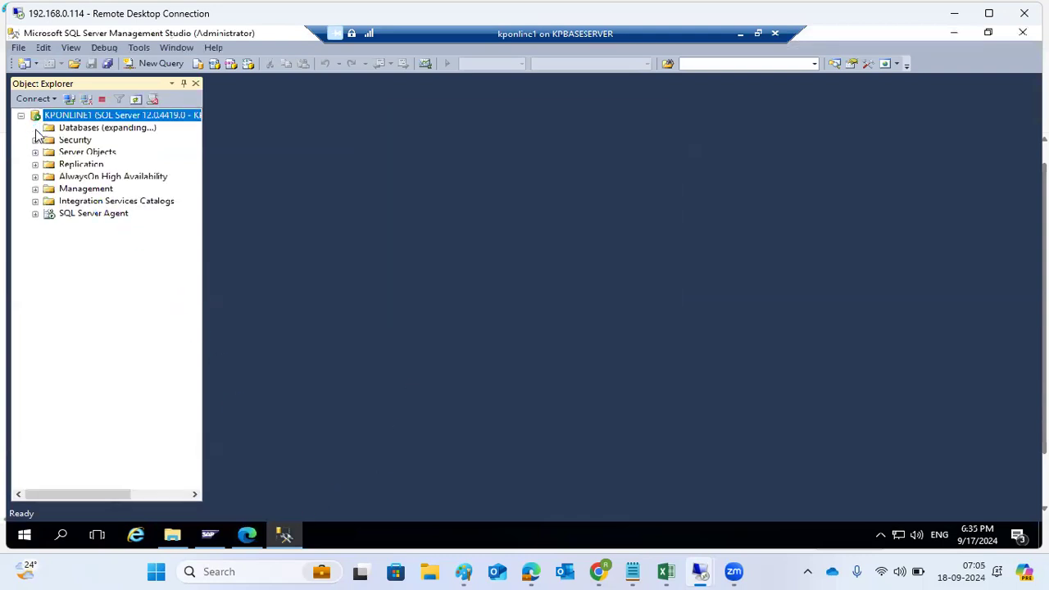
Examine the backup and restore tasks offered for the ECD database without running any
{"action": "left_click", "coordinate": [80, 166]}
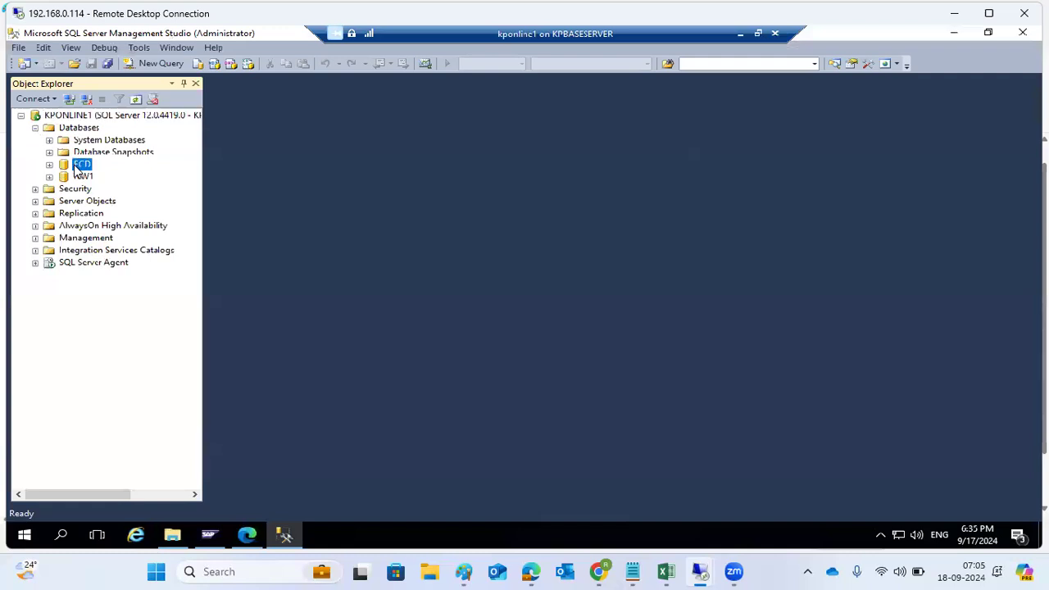
{"action": "right_click", "coordinate": [76, 165]}
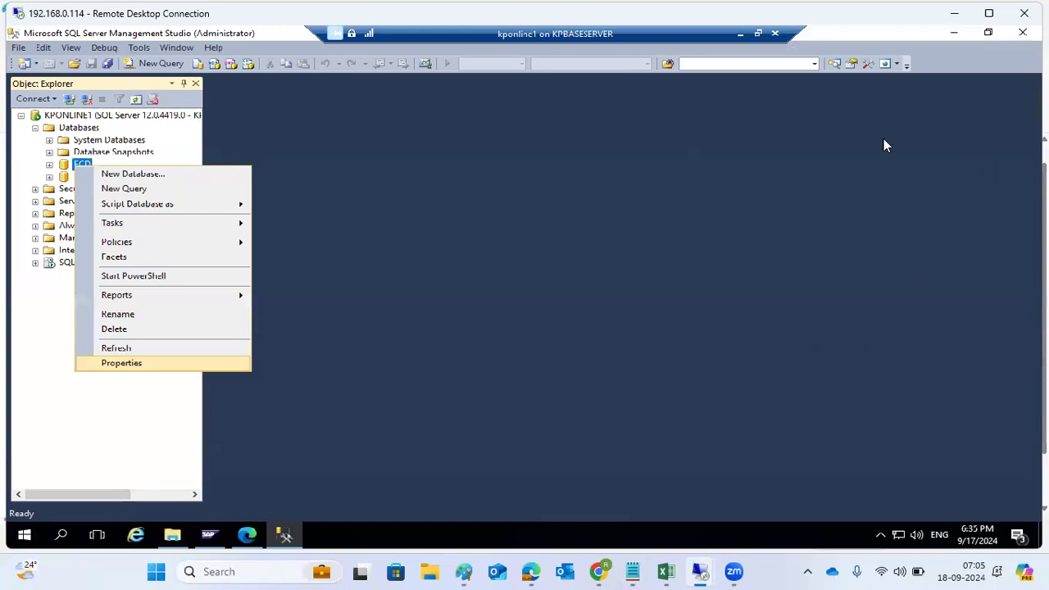
{"action": "mouse_move", "coordinate": [223, 223]}
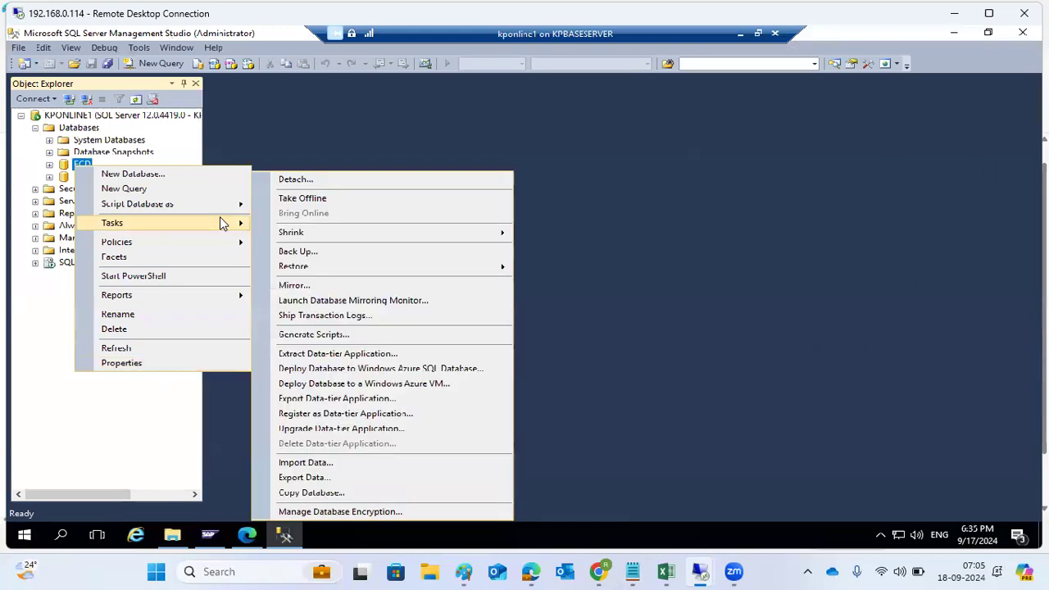
{"action": "mouse_move", "coordinate": [313, 271]}
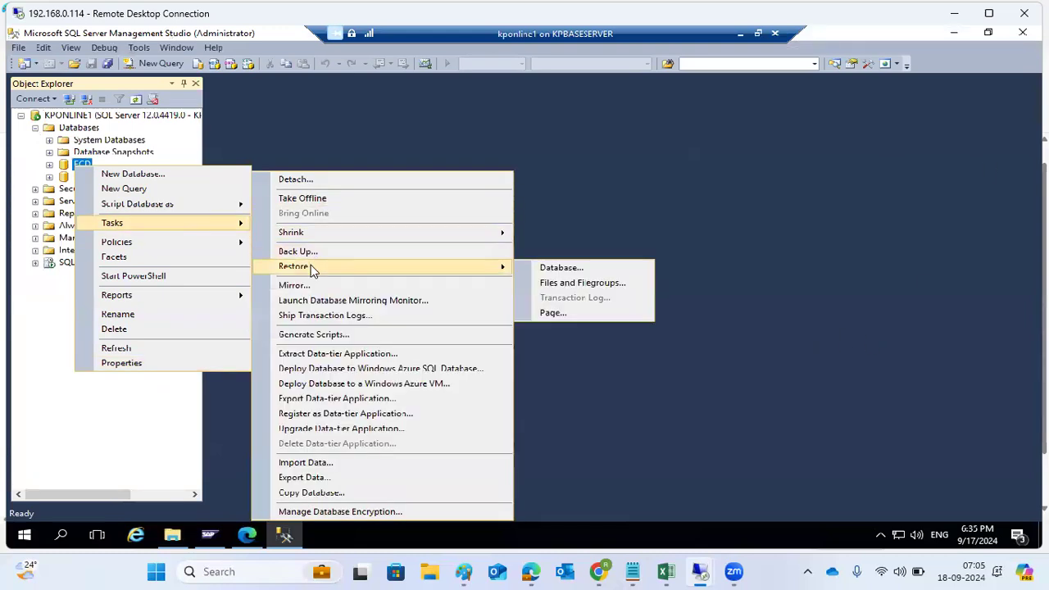
{"action": "left_click", "coordinate": [938, 243]}
Return to the Software Provisioning Manager and continue with all ECD instances set for uninstall and operating system users kept
{"action": "left_click", "coordinate": [247, 541]}
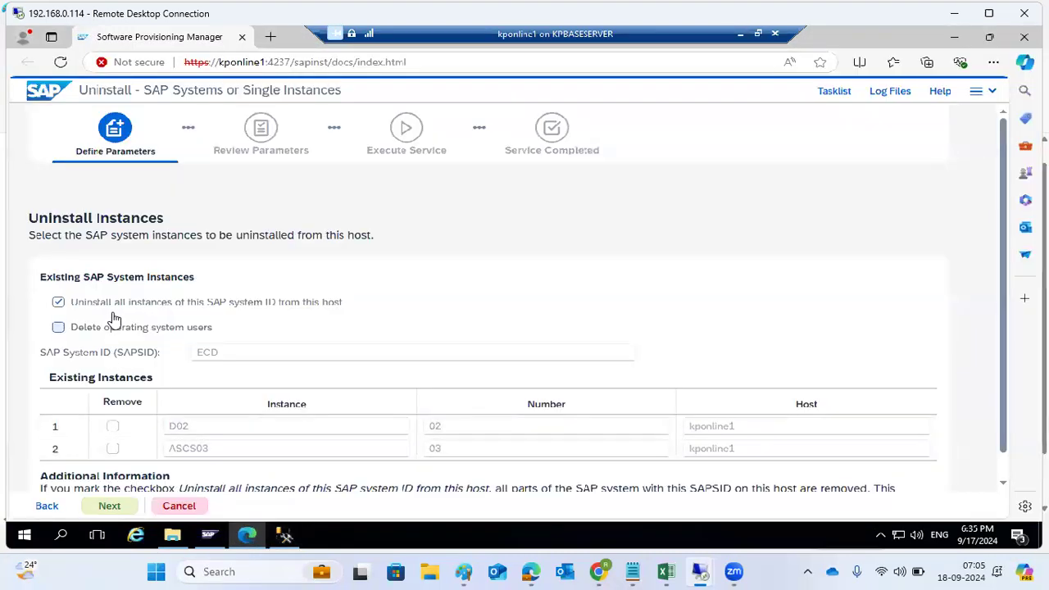
{"action": "scroll", "coordinate": [318, 340], "scroll_direction": "down", "scroll_amount": 1}
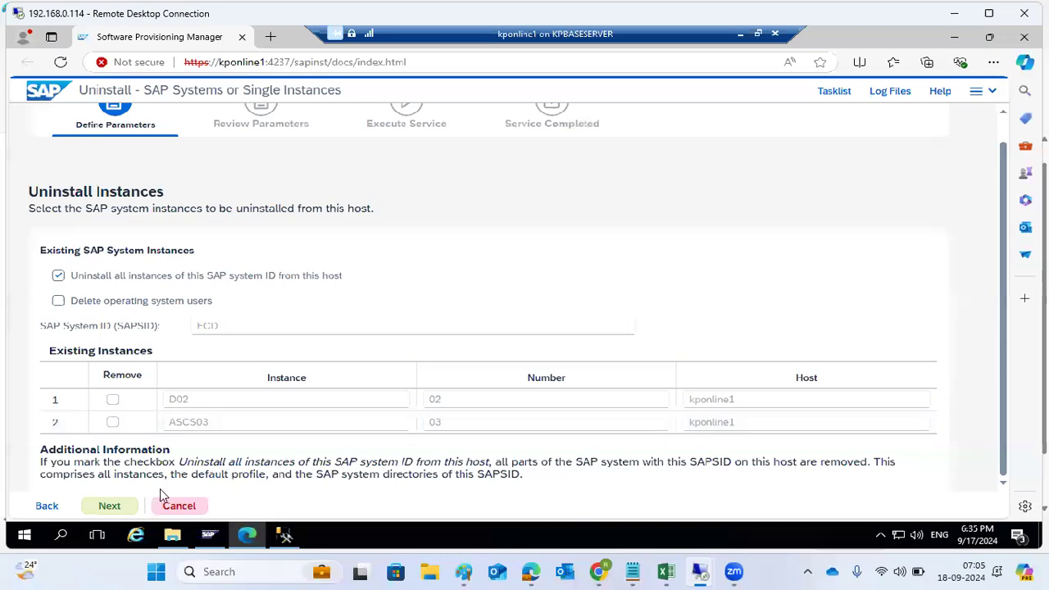
{"action": "left_click", "coordinate": [113, 506]}
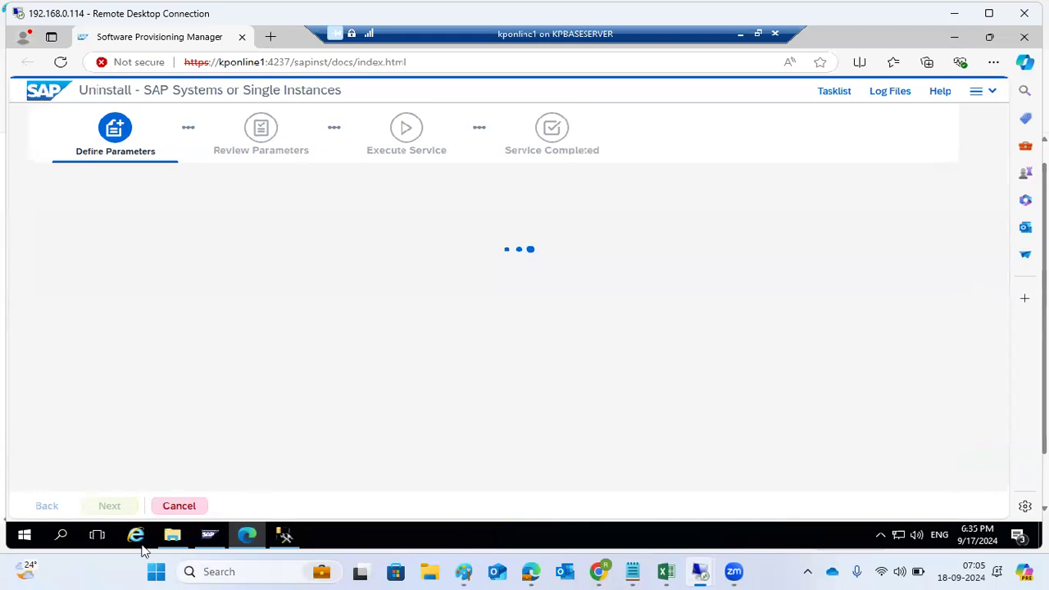
Switch to File Explorer and browse the SAP (E:) drive to usr\sap\ECD\SYS\profile
{"action": "left_click", "coordinate": [174, 541]}
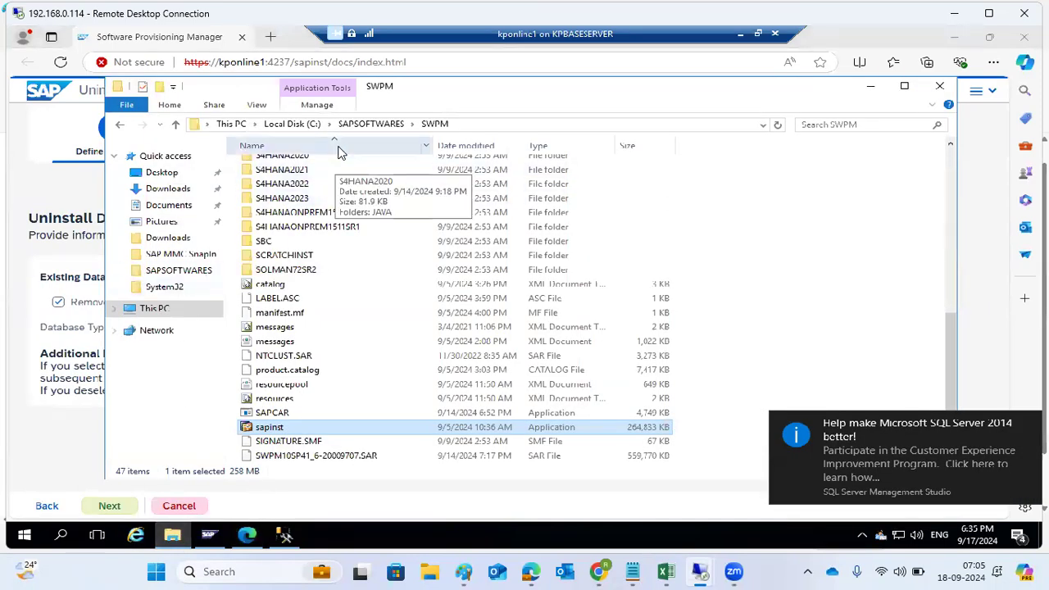
{"action": "left_click", "coordinate": [141, 314]}
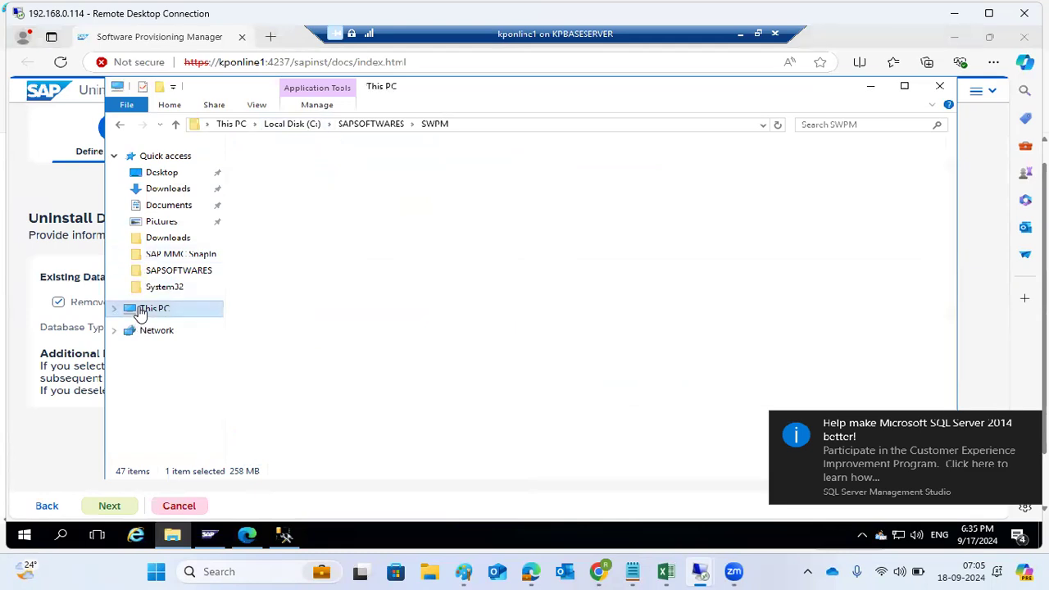
{"action": "double_click", "coordinate": [363, 309]}
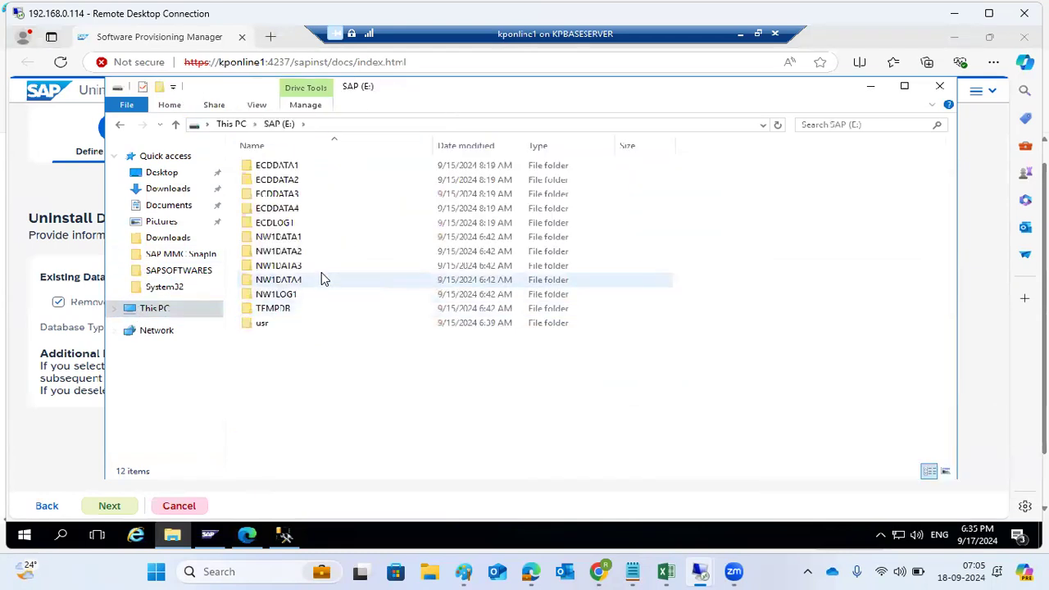
{"action": "double_click", "coordinate": [265, 325]}
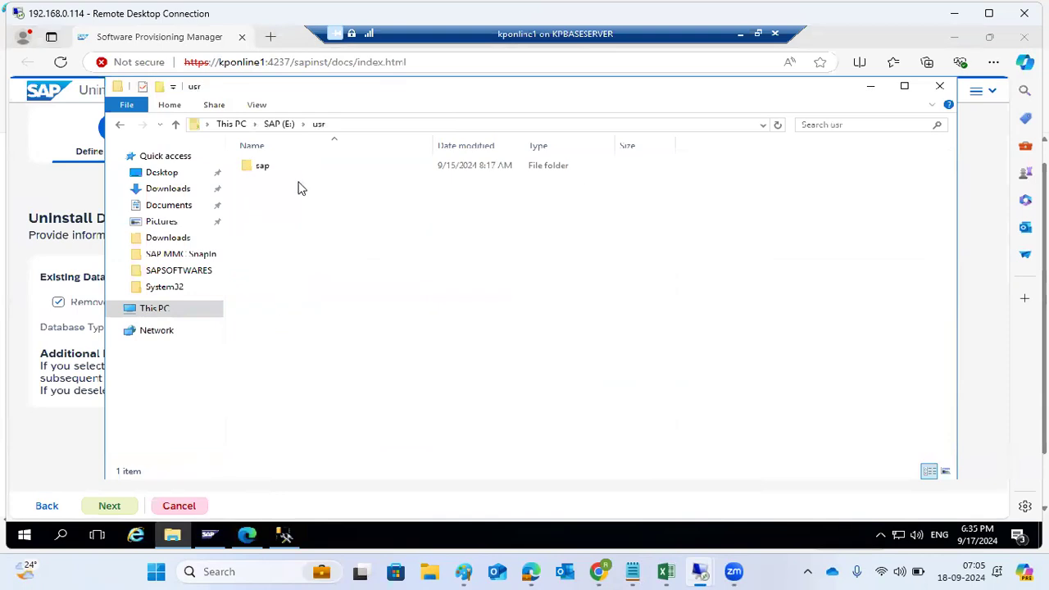
{"action": "double_click", "coordinate": [265, 171]}
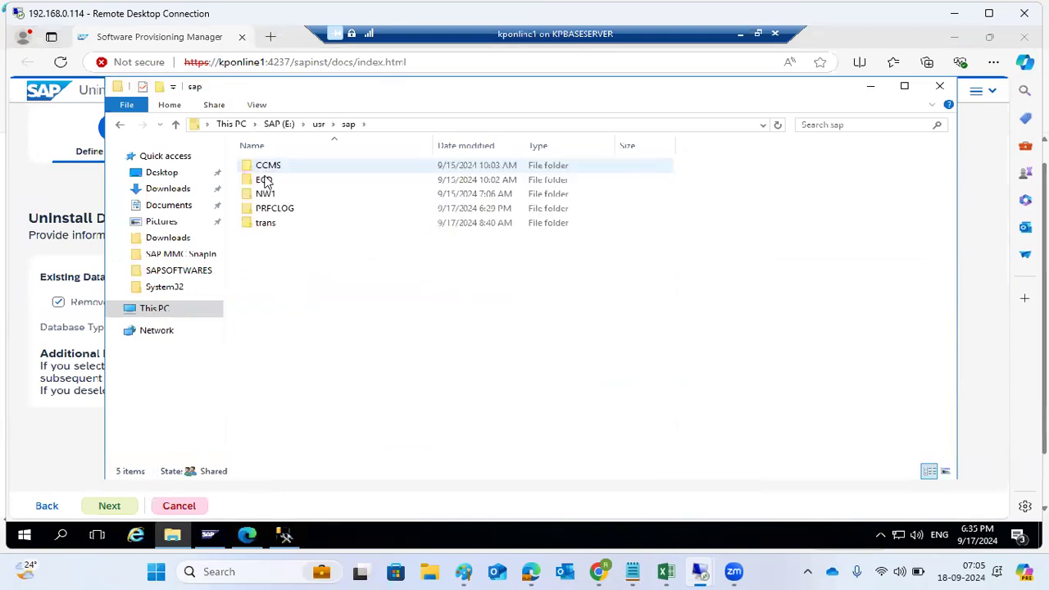
{"action": "double_click", "coordinate": [265, 182]}
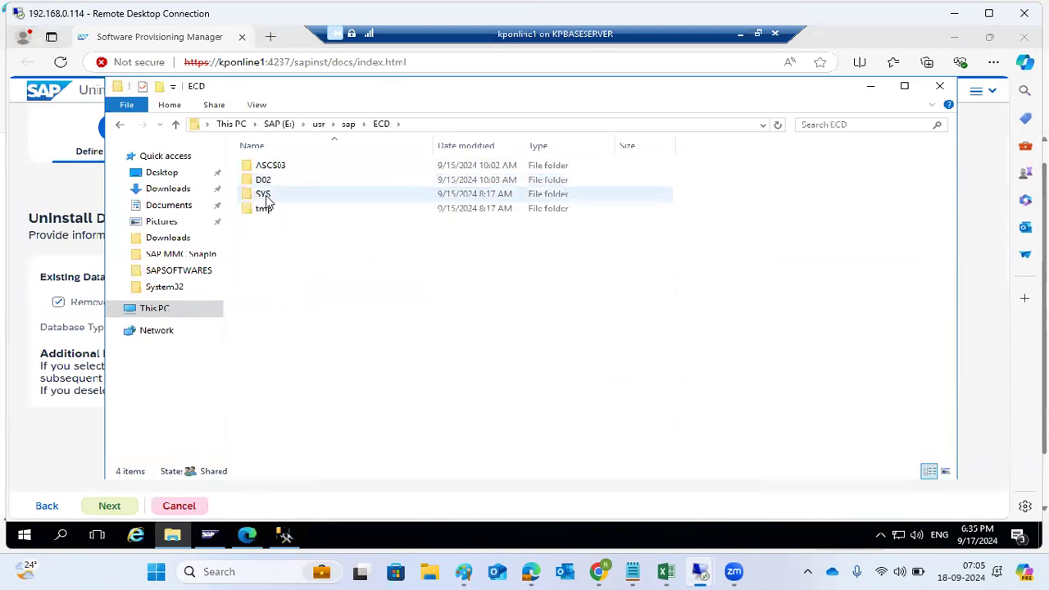
{"action": "double_click", "coordinate": [264, 196]}
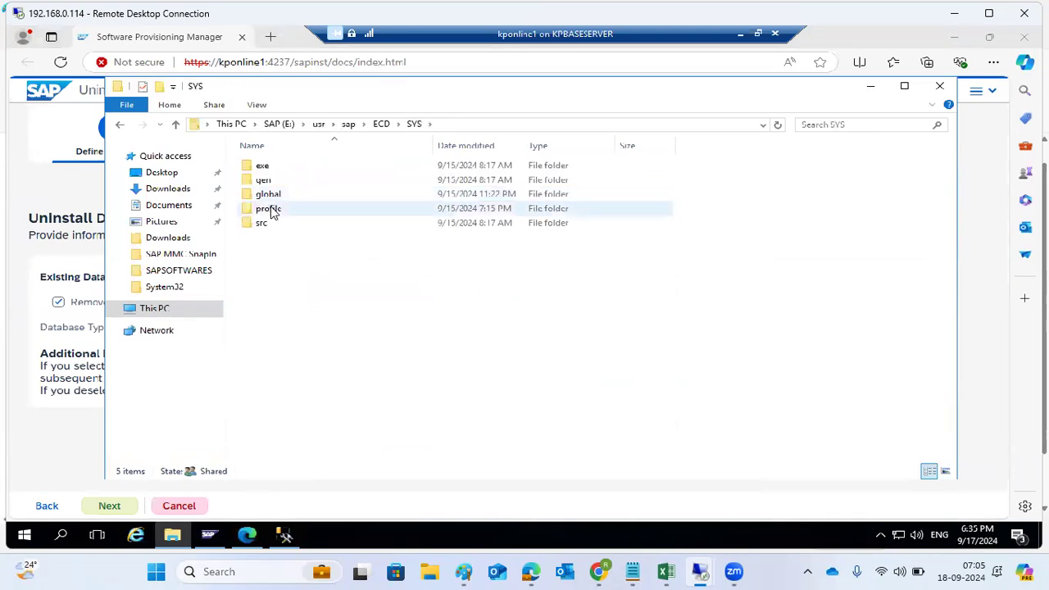
{"action": "double_click", "coordinate": [268, 209]}
Copy DEFAULT.PFL, ECD_ASCS03_kponline1 and ECD_D02_kponline1 from the profile folder into Downloads
{"action": "left_click", "coordinate": [282, 221]}
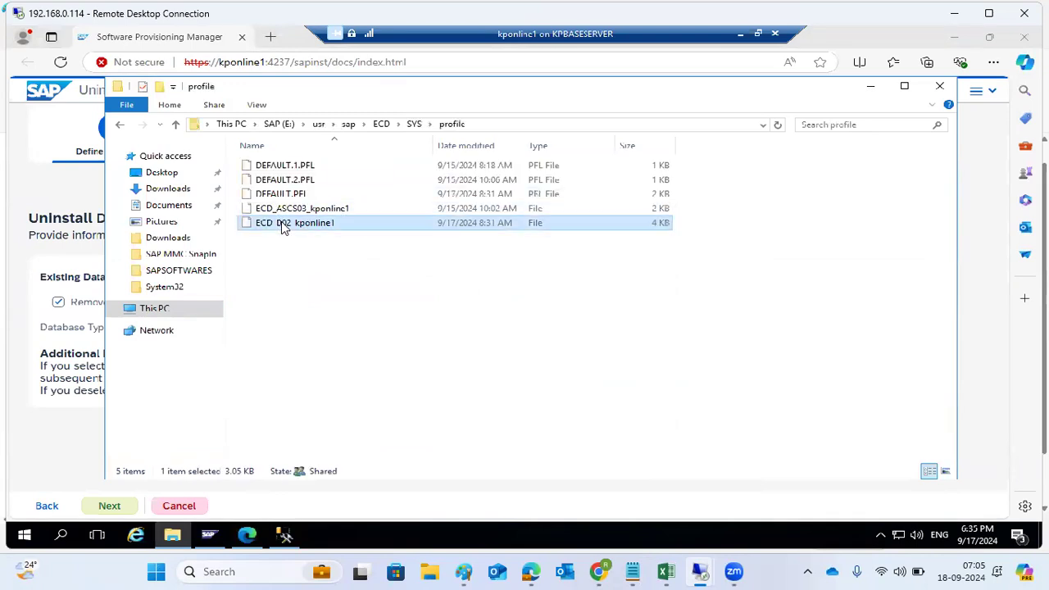
{"action": "left_click", "coordinate": [286, 194], "text": "shift"}
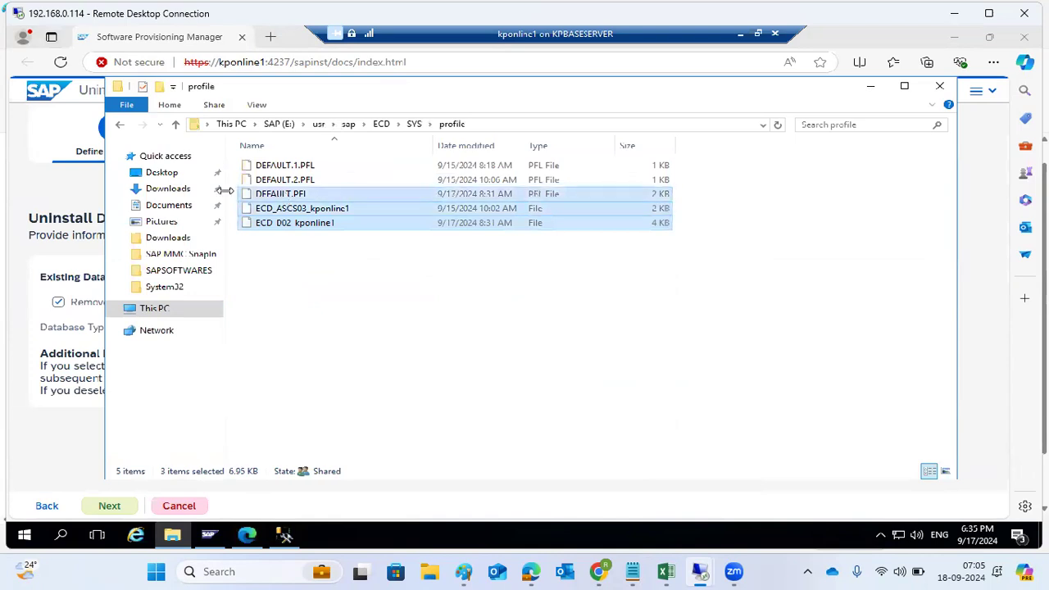
{"action": "left_click", "coordinate": [169, 174]}
{"action": "left_click", "coordinate": [174, 190]}
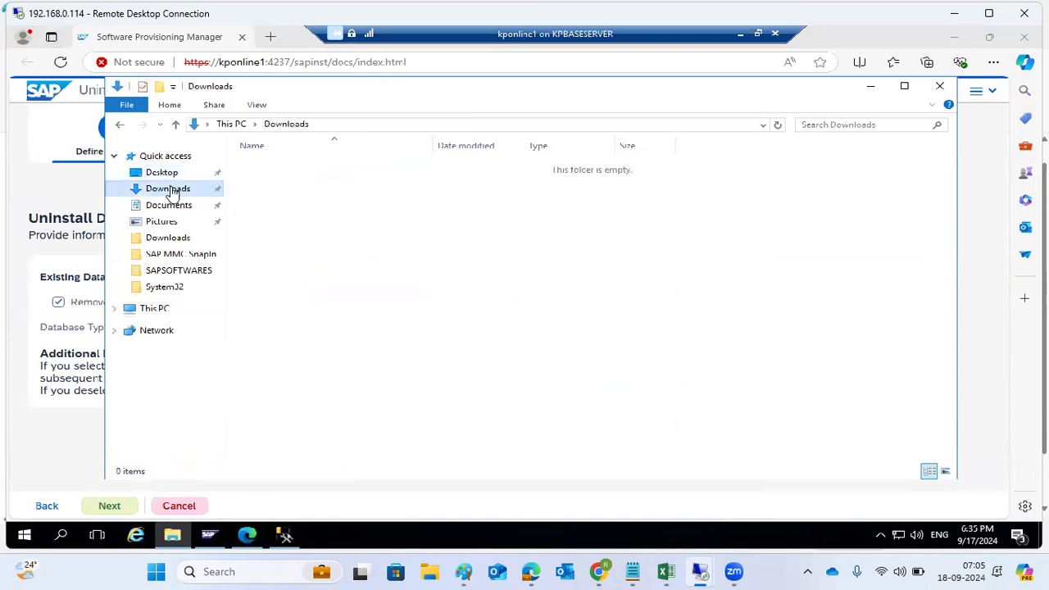
{"action": "key", "text": "ctrl+v"}
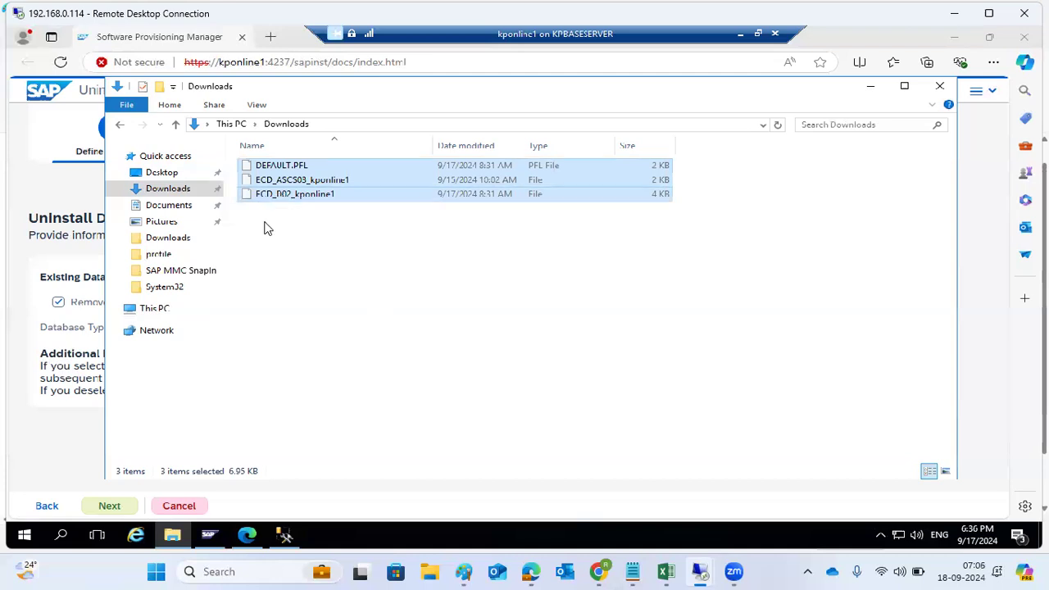
In the Software Provisioning Manager, exclude database removal from the uninstall and start it from the parameter summary
{"action": "left_click", "coordinate": [68, 175]}
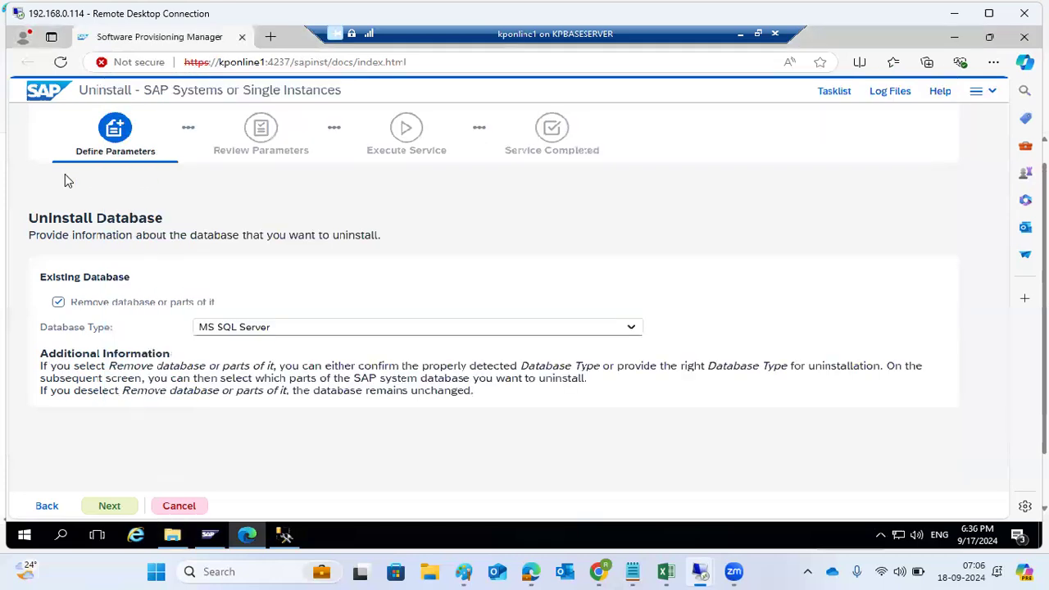
{"action": "left_click", "coordinate": [80, 303]}
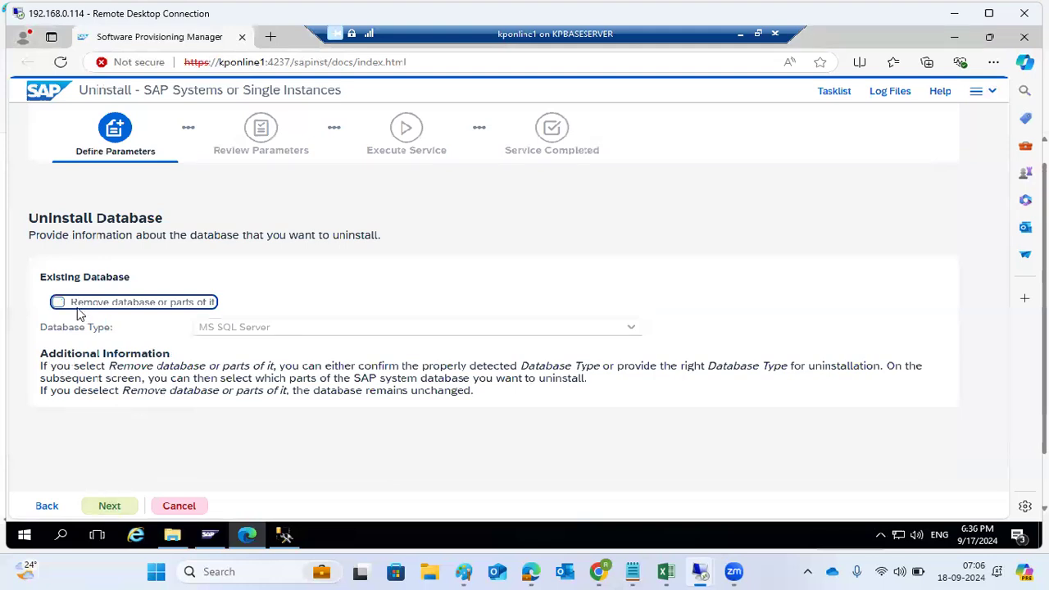
{"action": "left_click", "coordinate": [109, 507]}
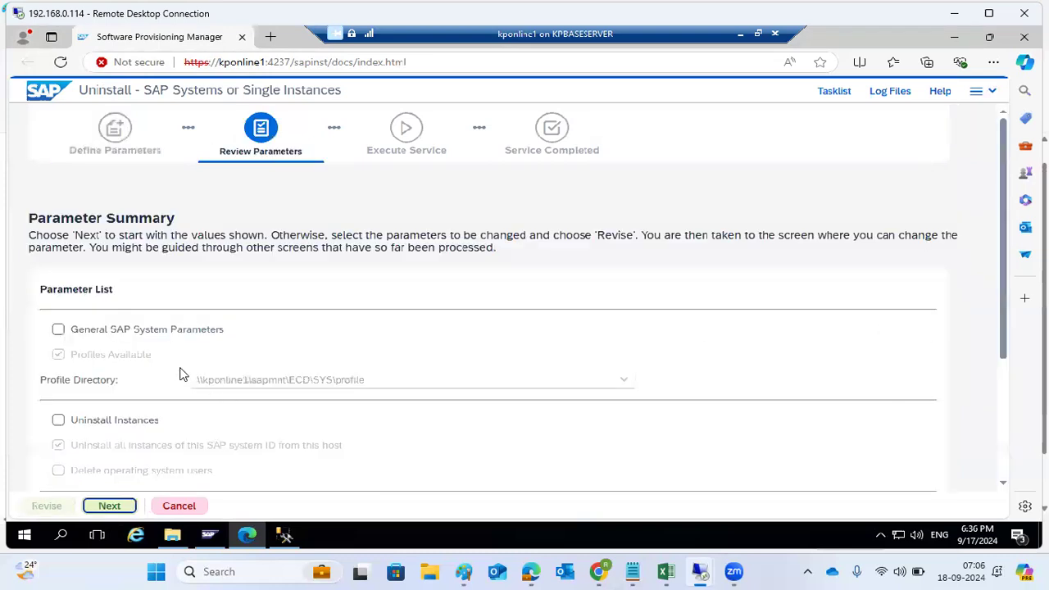
{"action": "left_click", "coordinate": [110, 506]}
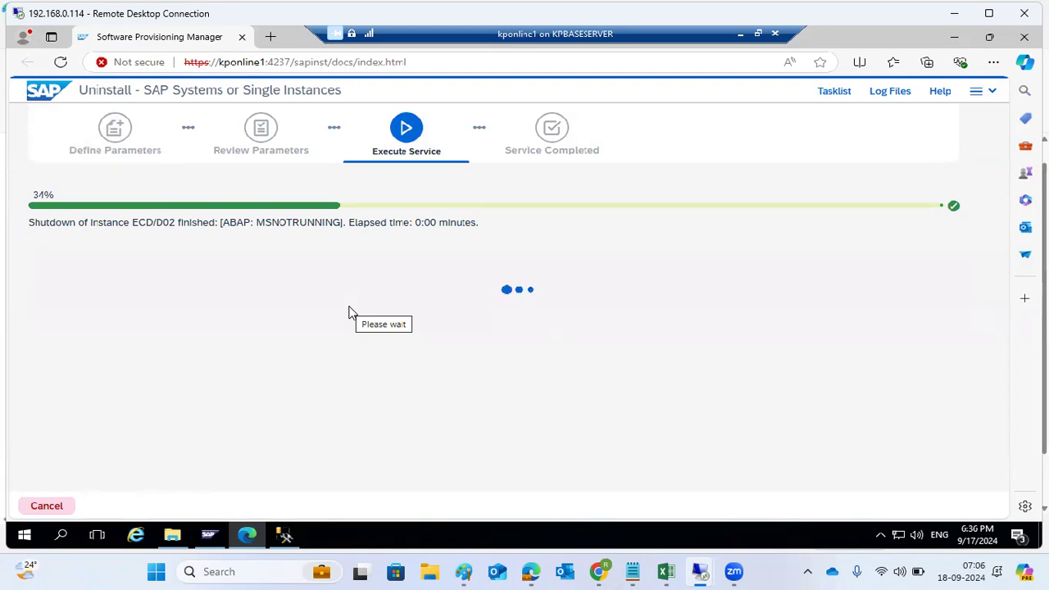
Switch to SQL Server Management Studio and delete the ECD database, including its backup and restore history
{"action": "left_click", "coordinate": [284, 534]}
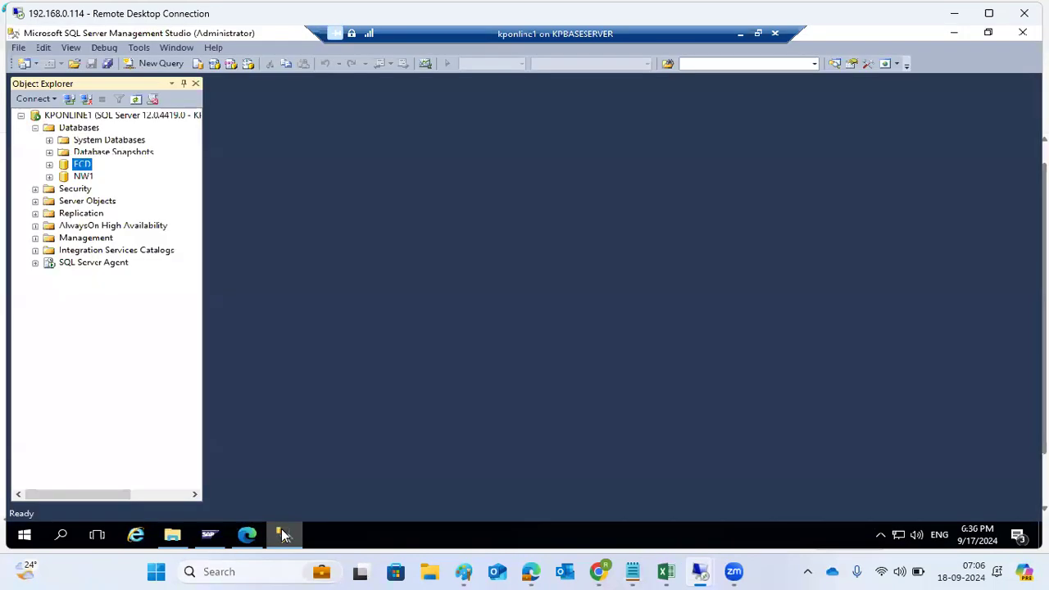
{"action": "right_click", "coordinate": [82, 168]}
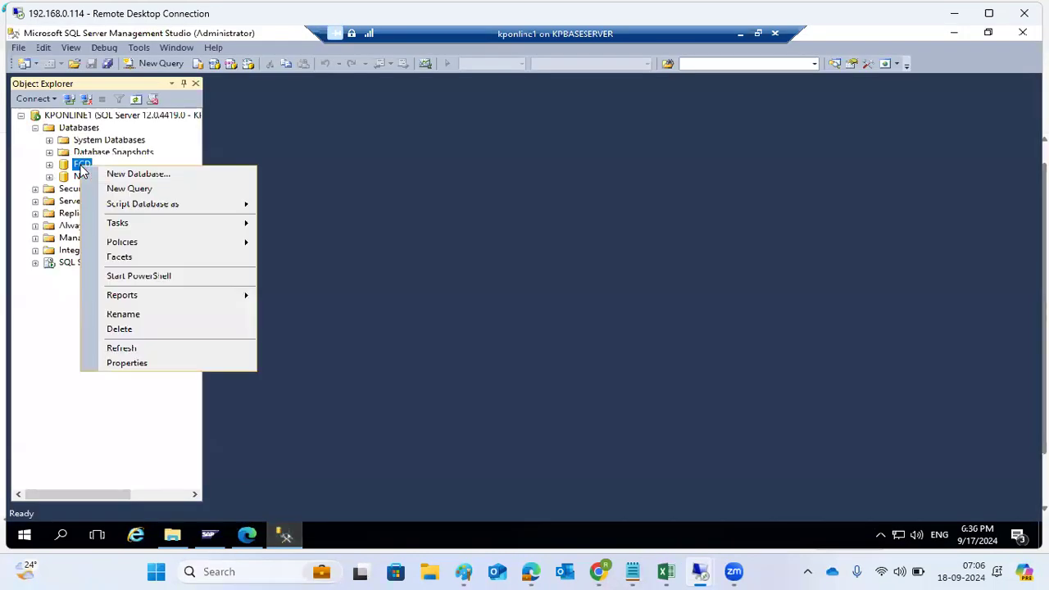
{"action": "left_click", "coordinate": [120, 329]}
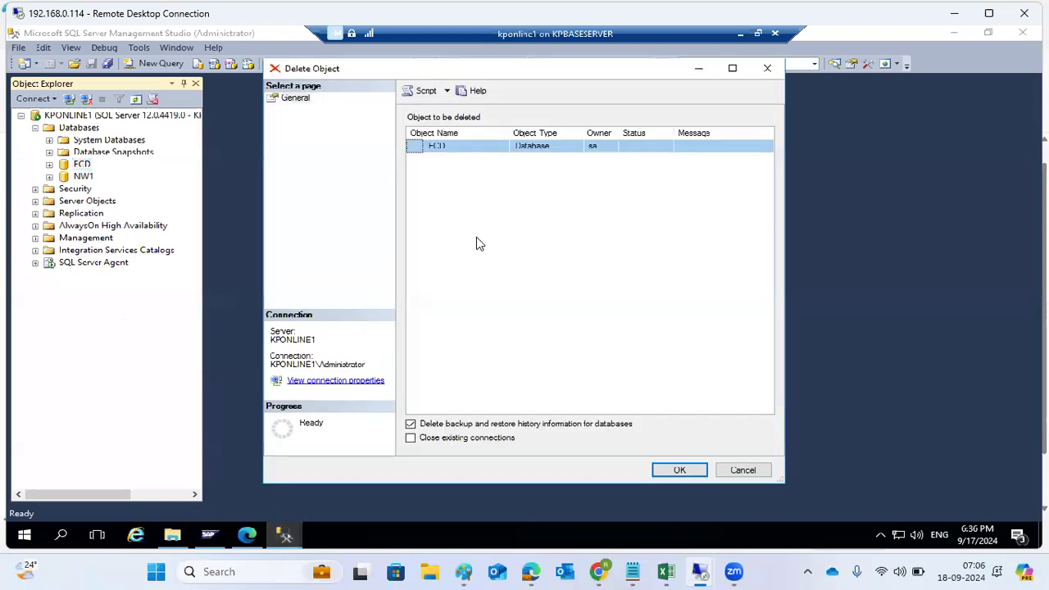
{"action": "left_click", "coordinate": [664, 471]}
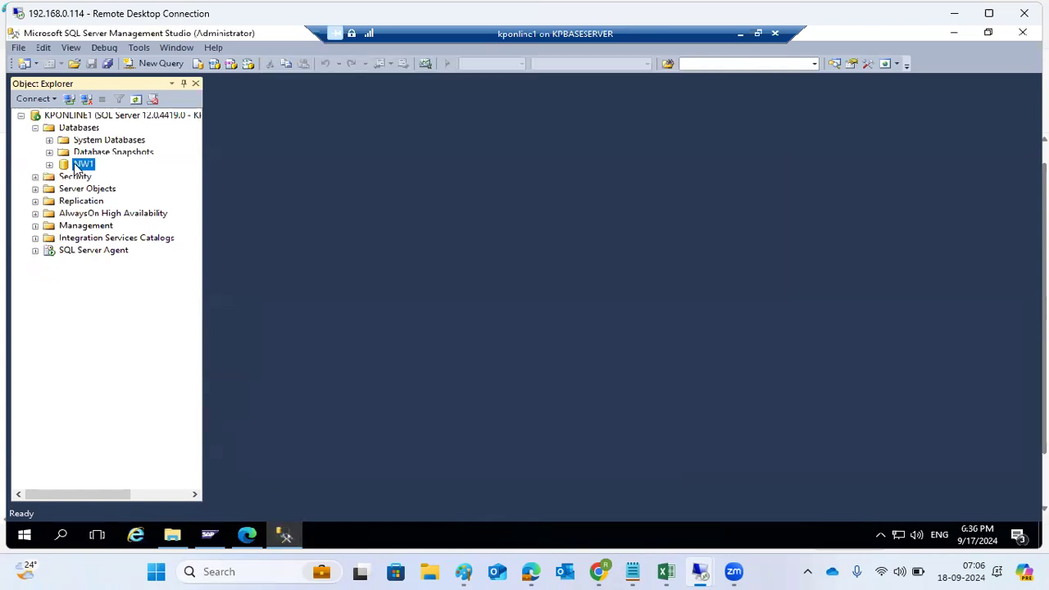
{"action": "left_click", "coordinate": [129, 103]}
Check the uninstall progress in the Software Provisioning Manager and open the SAP (E:) drive in File Explorer
{"action": "left_click", "coordinate": [284, 537]}
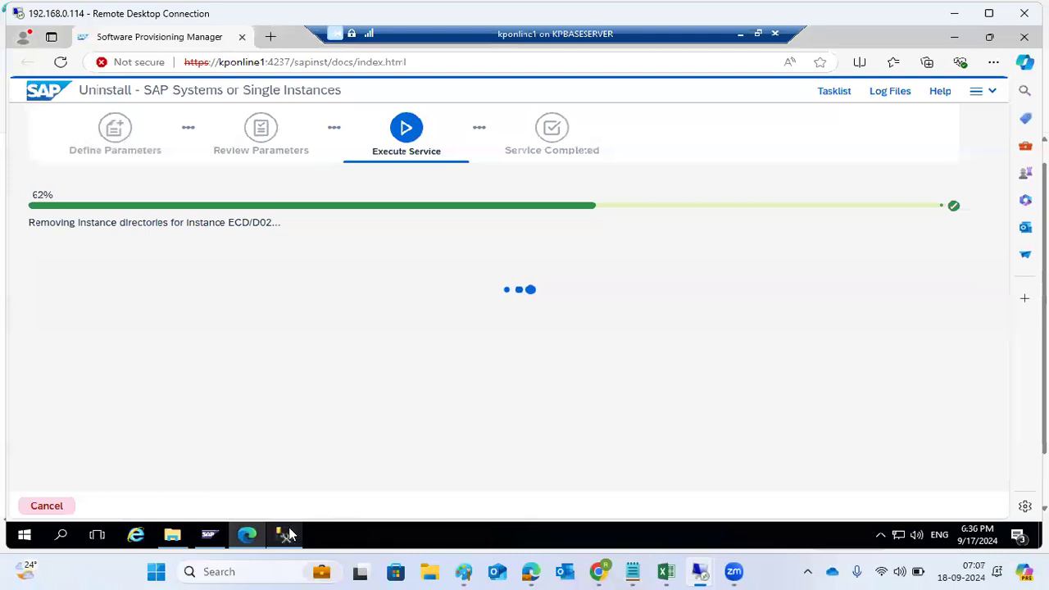
{"action": "left_click_drag", "start_coordinate": [72, 223], "coordinate": [224, 229]}
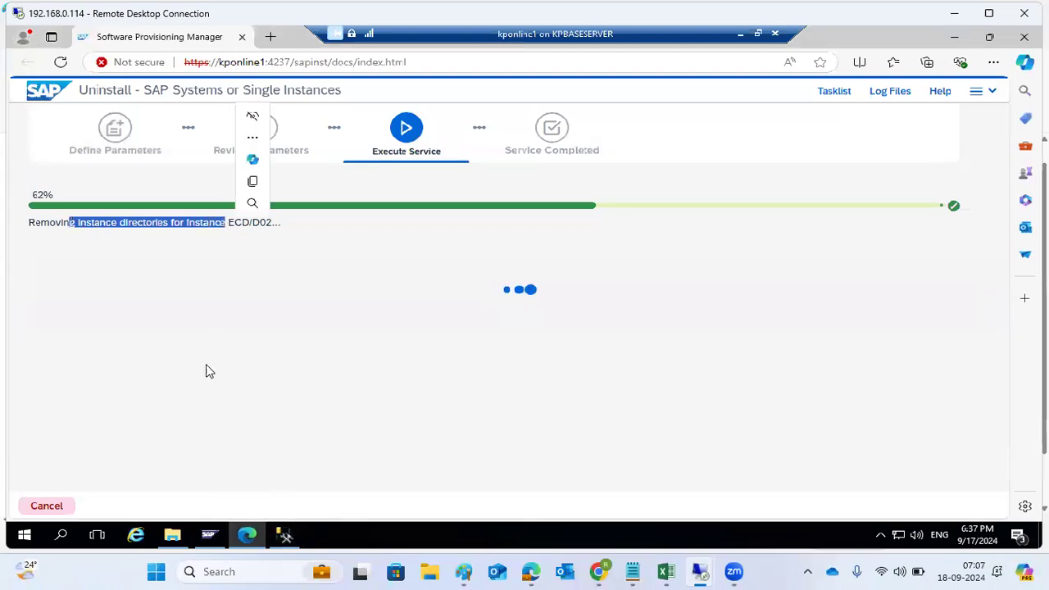
{"action": "left_click", "coordinate": [172, 535]}
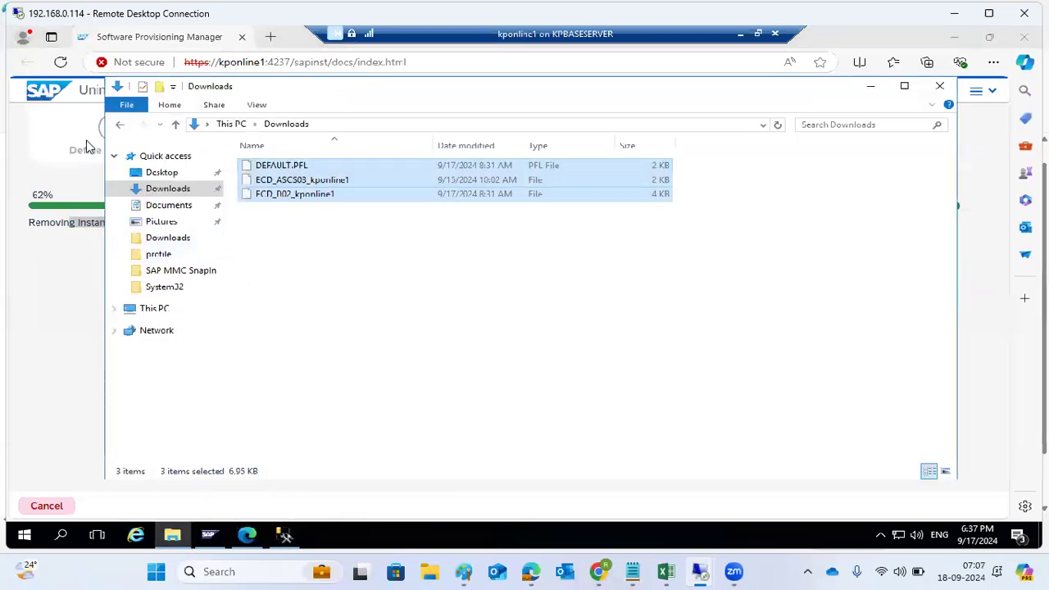
{"action": "left_click", "coordinate": [119, 127]}
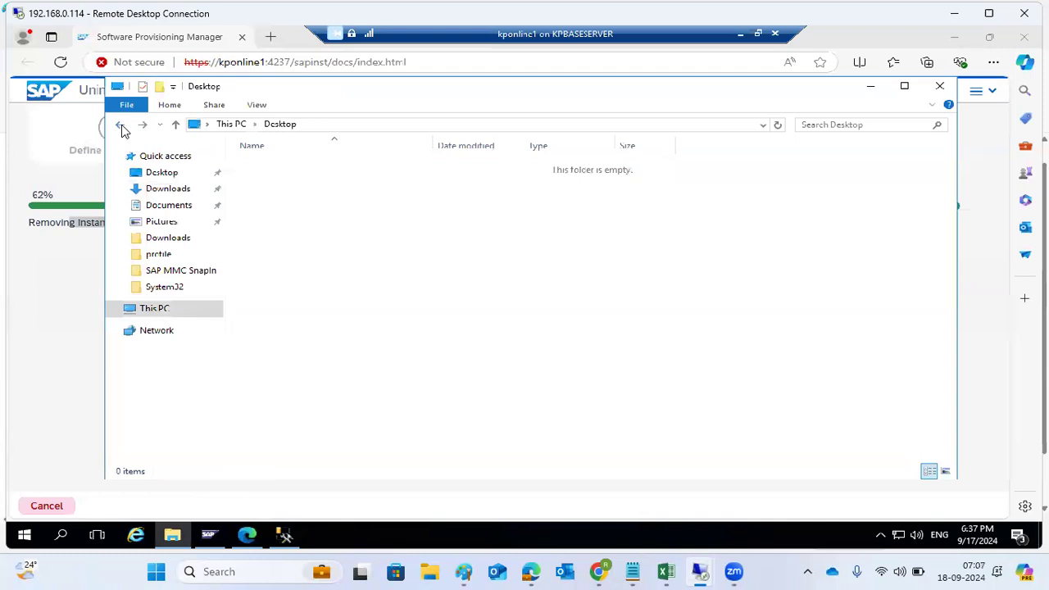
{"action": "left_click", "coordinate": [173, 314]}
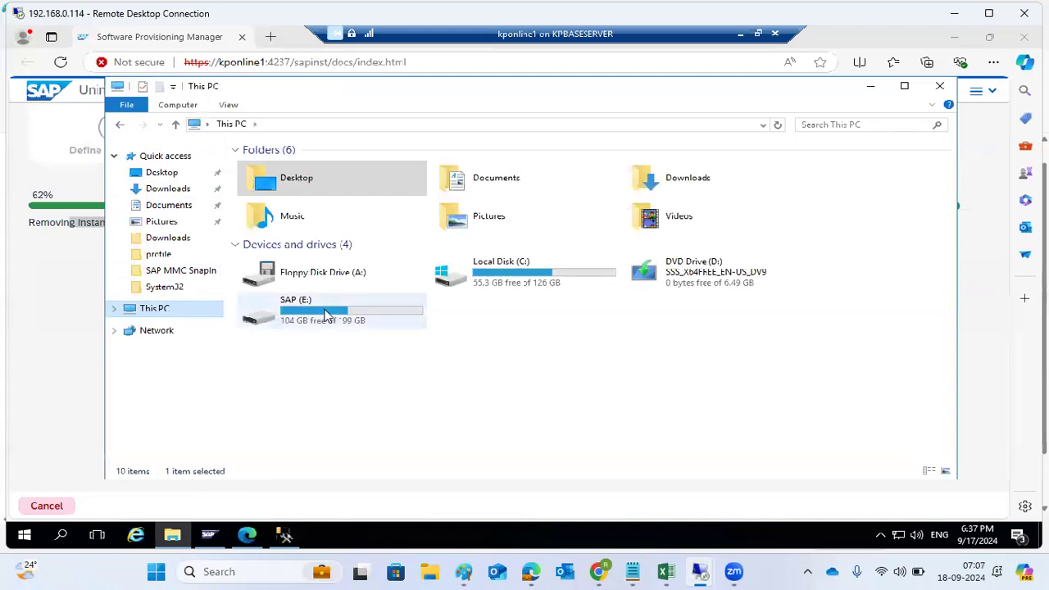
{"action": "left_click", "coordinate": [327, 316]}
{"action": "double_click", "coordinate": [325, 314]}
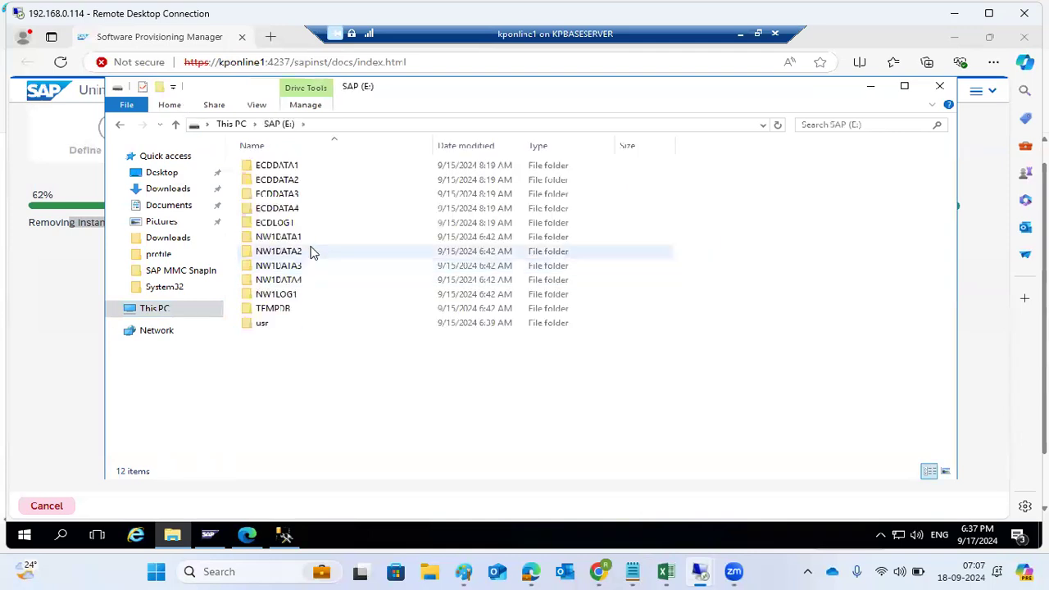
Open the usr\sap\ECD folder on the SAP (E:) drive to inspect which instance folders remain during the uninstall
{"action": "left_click", "coordinate": [255, 331]}
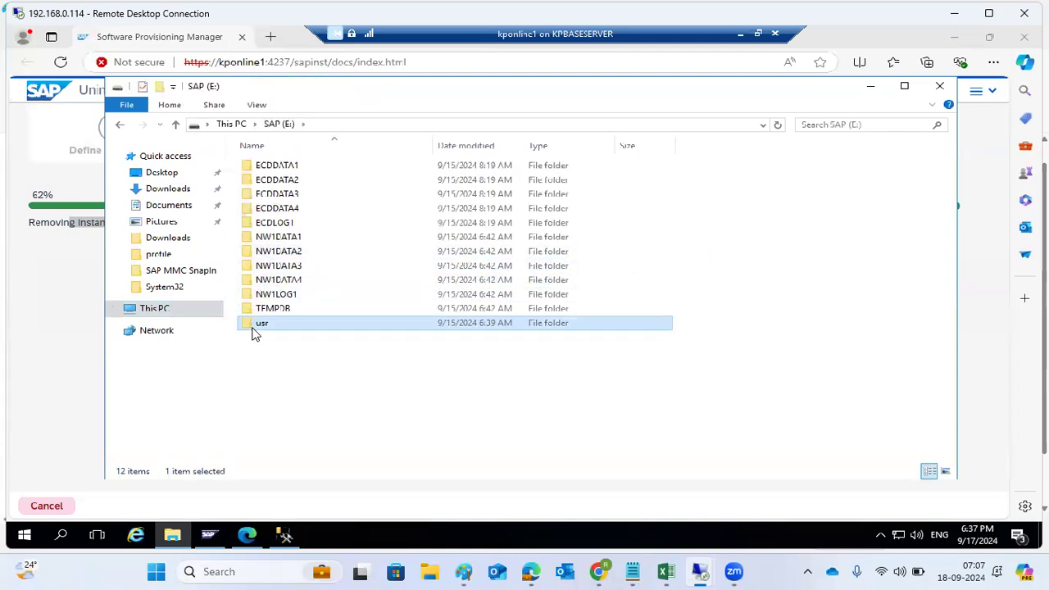
{"action": "left_click", "coordinate": [295, 352]}
{"action": "left_click", "coordinate": [275, 331]}
{"action": "double_click", "coordinate": [274, 332]}
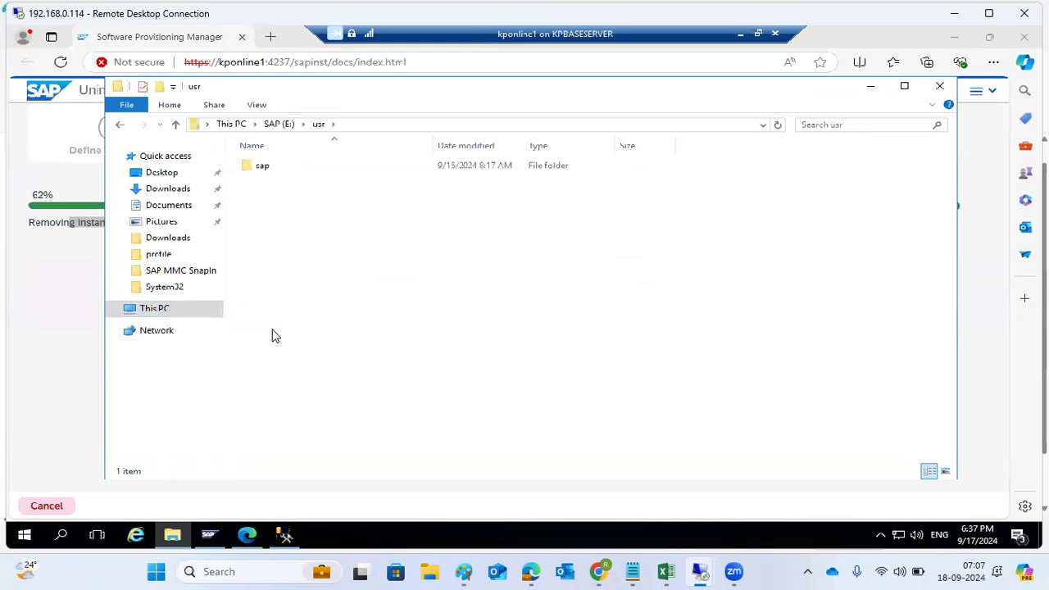
{"action": "left_click", "coordinate": [254, 170]}
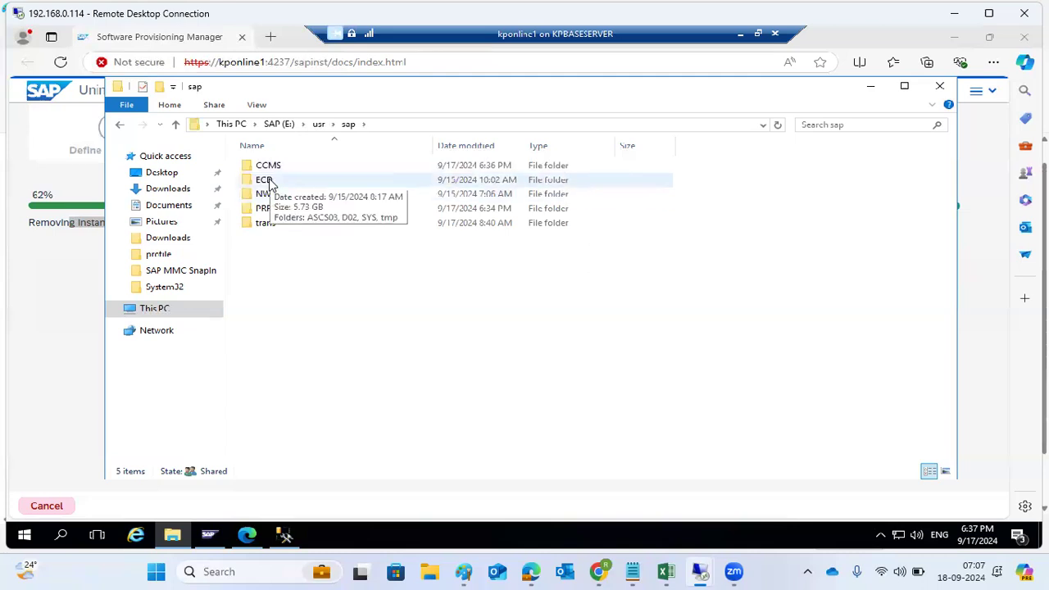
{"action": "double_click", "coordinate": [271, 182]}
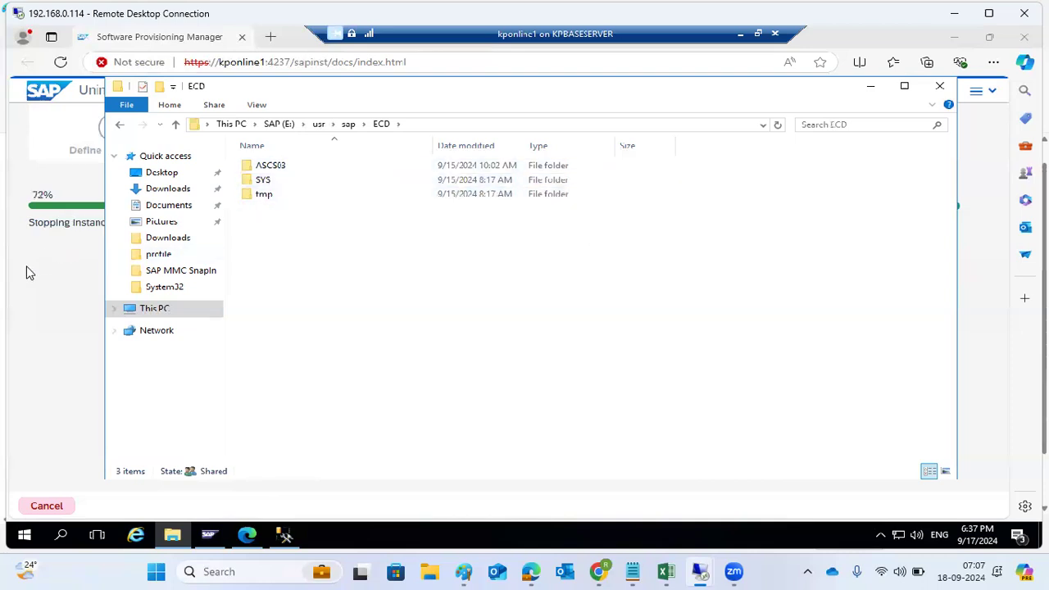
Check the uninstall progress in the Software Provisioning Manager and whether the ECD folder is still in E:\usr\sap
{"action": "left_click", "coordinate": [81, 264]}
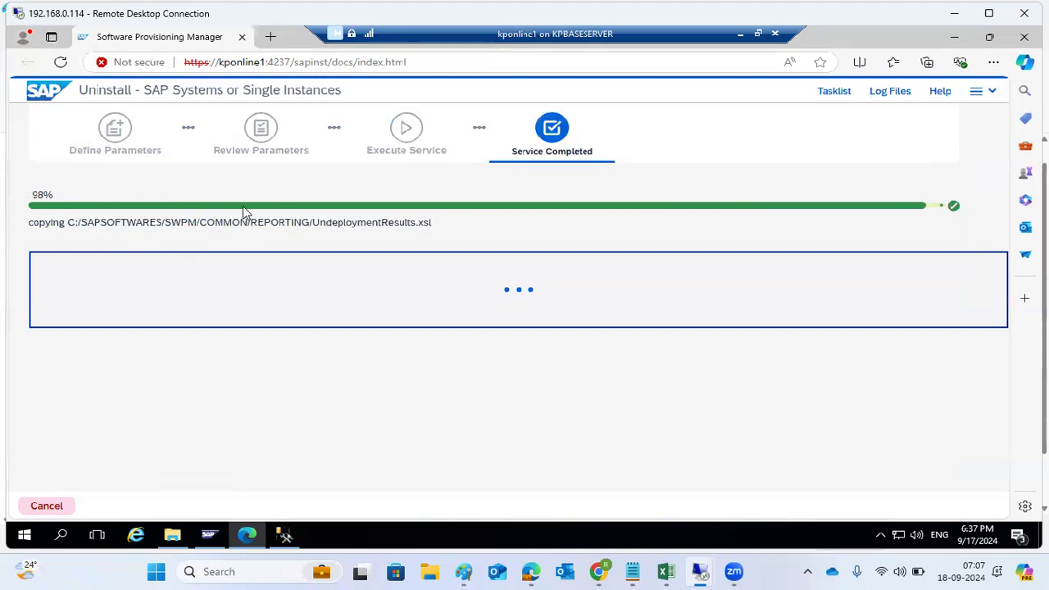
{"action": "left_click", "coordinate": [172, 535]}
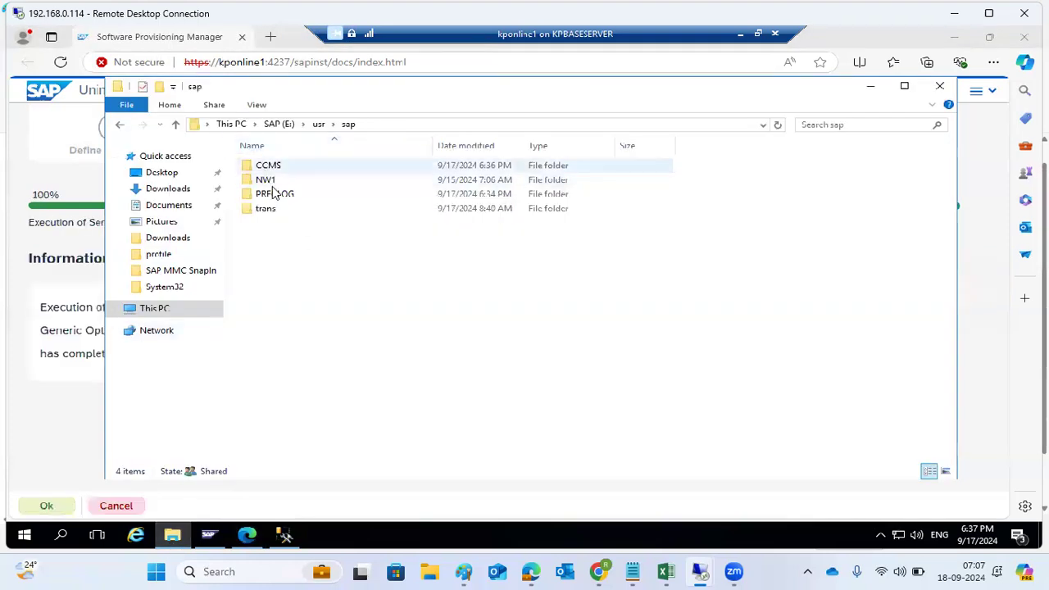
{"action": "left_click", "coordinate": [35, 416]}
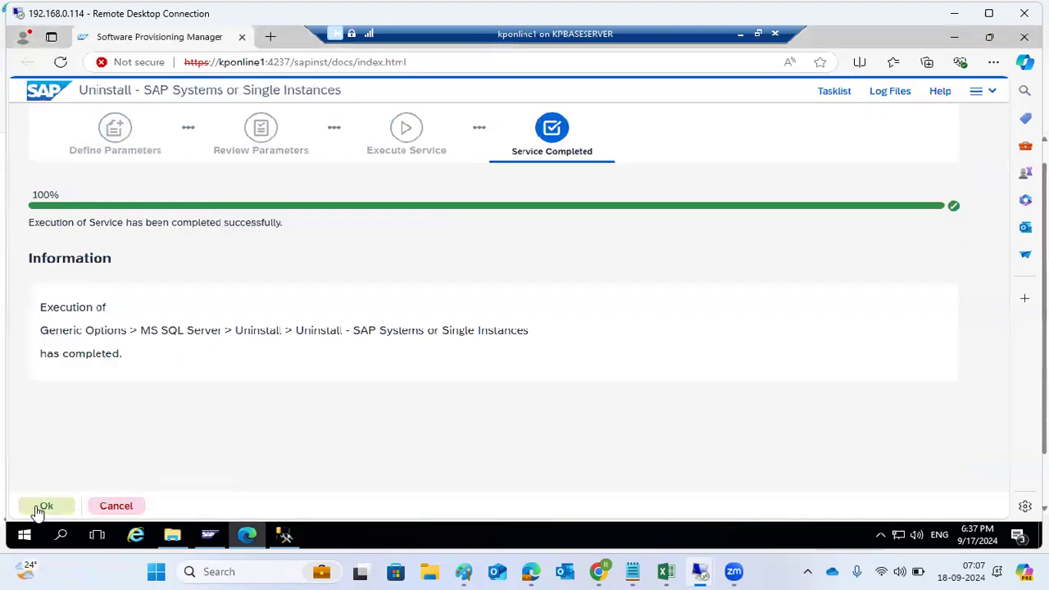
Acknowledge the completed uninstall, dismiss the SAP feedback form without answering, and exit the Software Provisioning Manager, closing its browser tab
{"action": "left_click", "coordinate": [34, 505]}
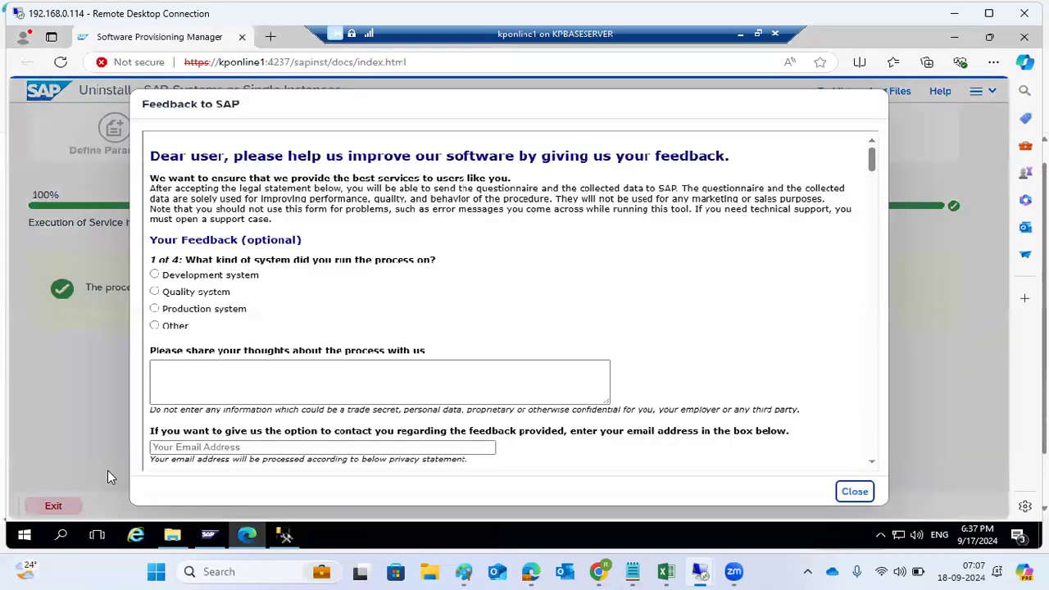
{"action": "left_click", "coordinate": [854, 491]}
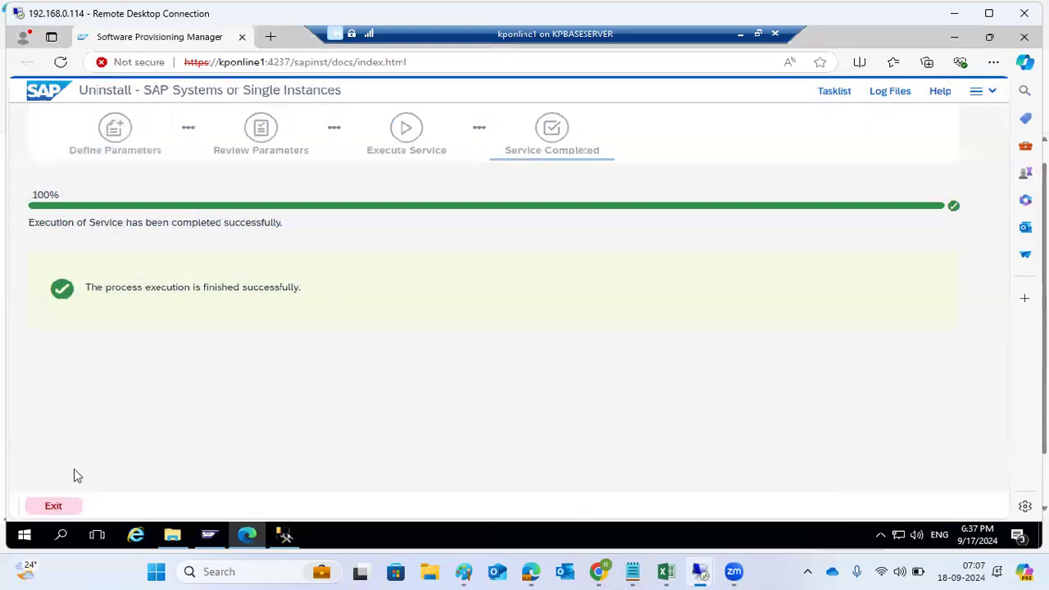
{"action": "left_click", "coordinate": [51, 504]}
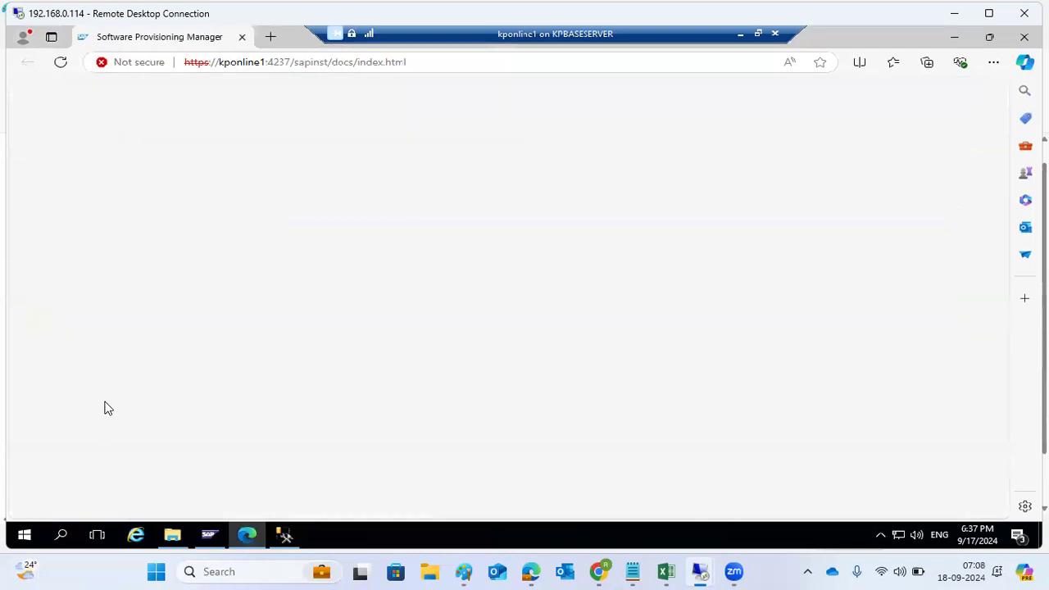
{"action": "left_click", "coordinate": [242, 37]}
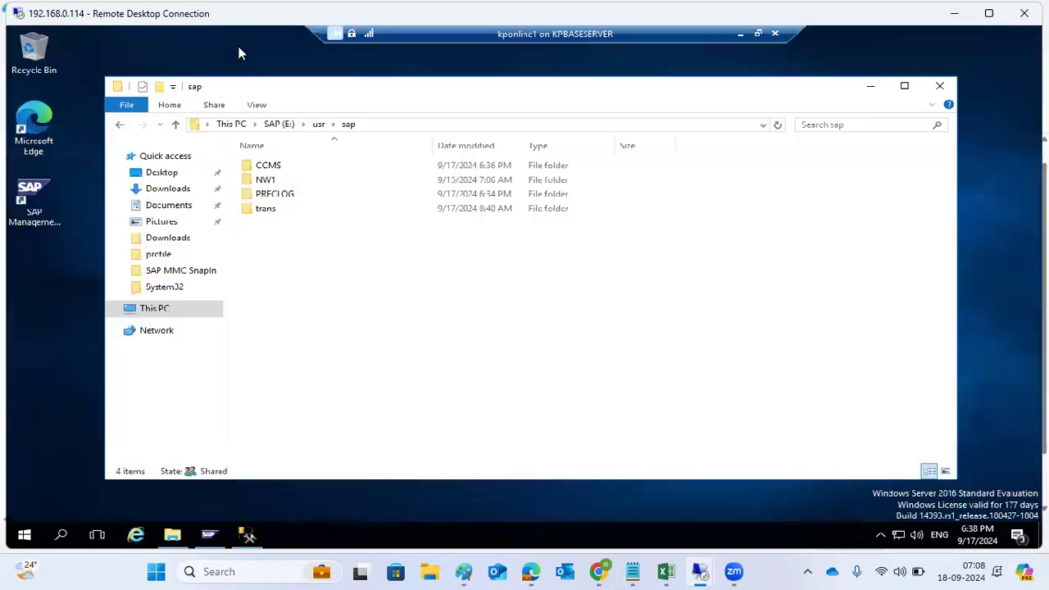
Look up the running sapstartsrv.exe processes in the detailed process list of Task Manager, and close it
{"action": "right_click", "coordinate": [316, 541]}
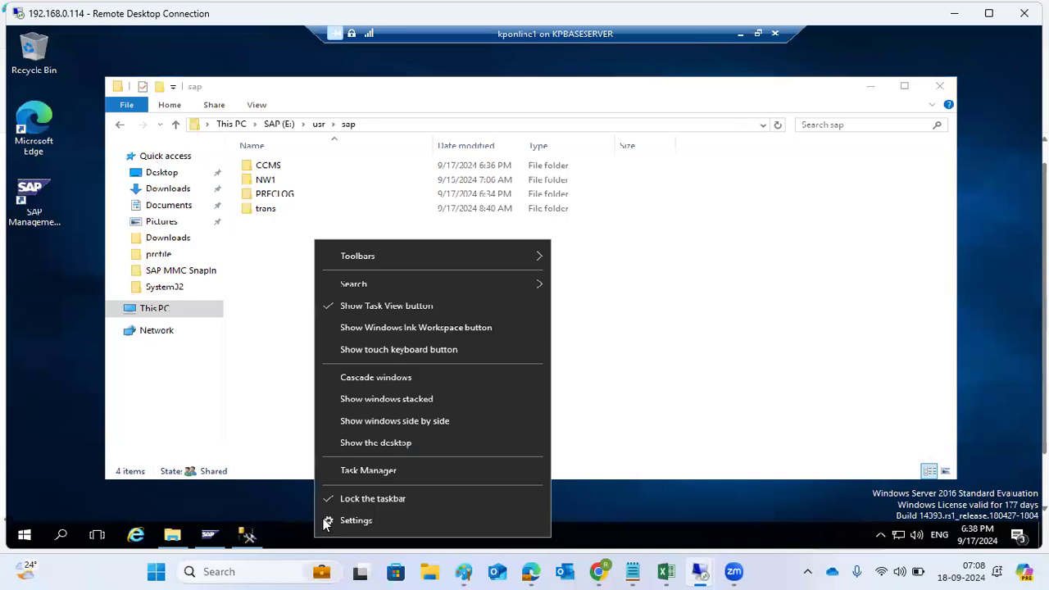
{"action": "left_click", "coordinate": [338, 478]}
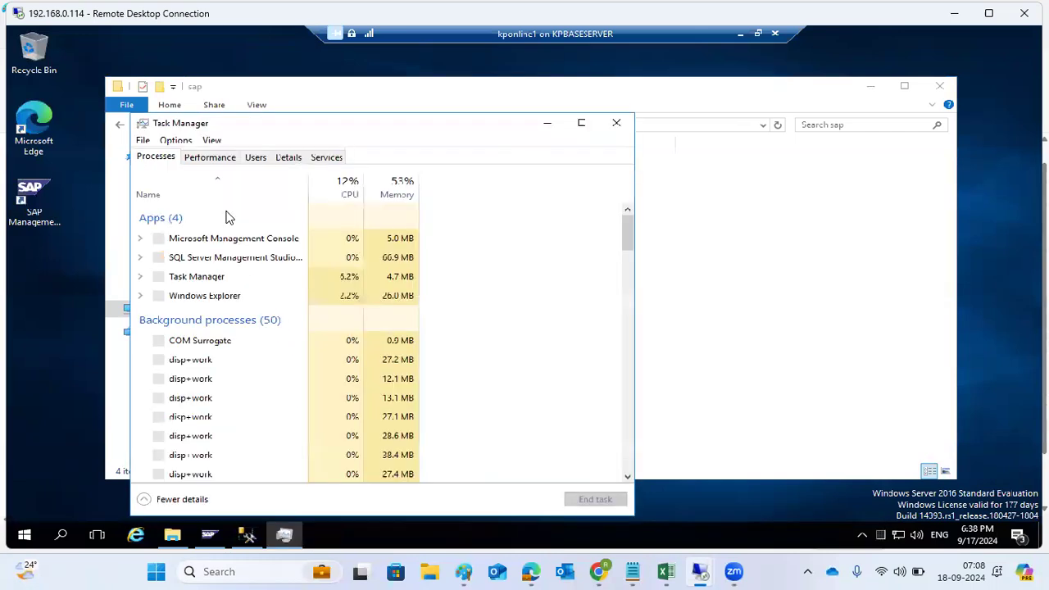
{"action": "left_click", "coordinate": [289, 158]}
{"action": "left_click", "coordinate": [264, 251]}
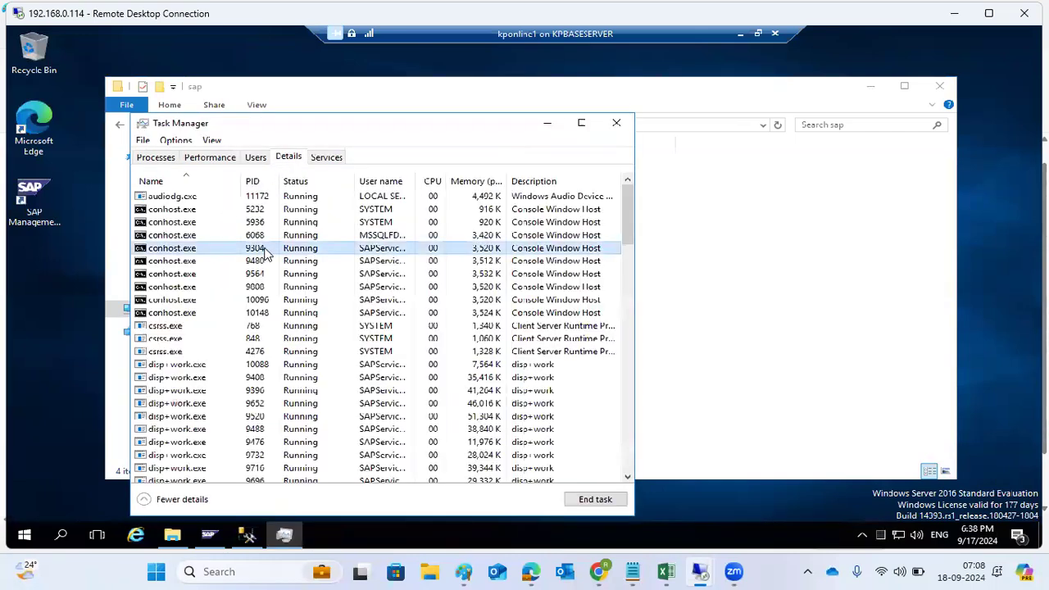
{"action": "type", "text": "saps"}
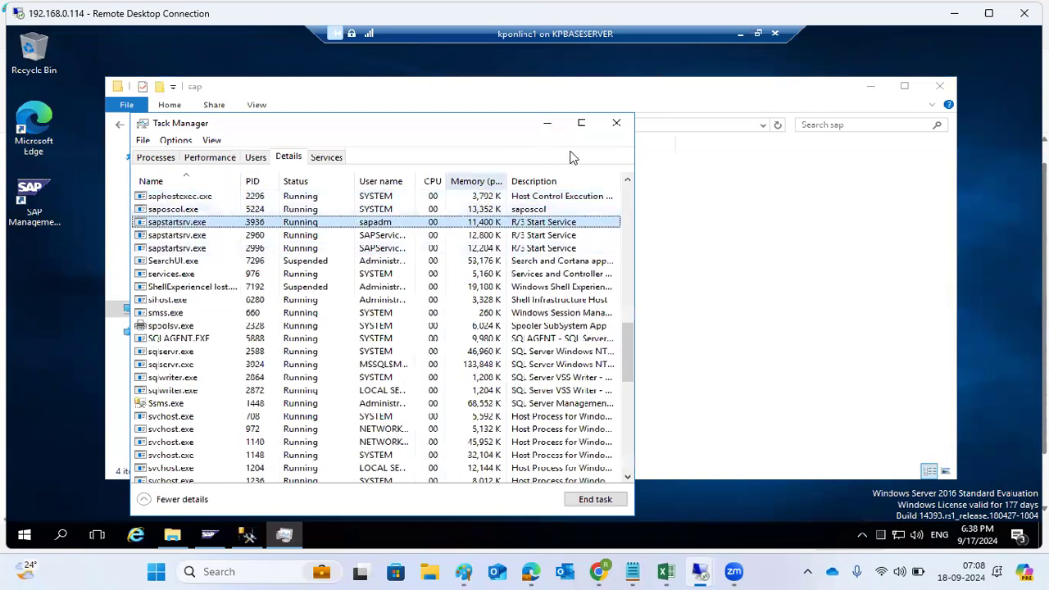
{"action": "left_click", "coordinate": [618, 125]}
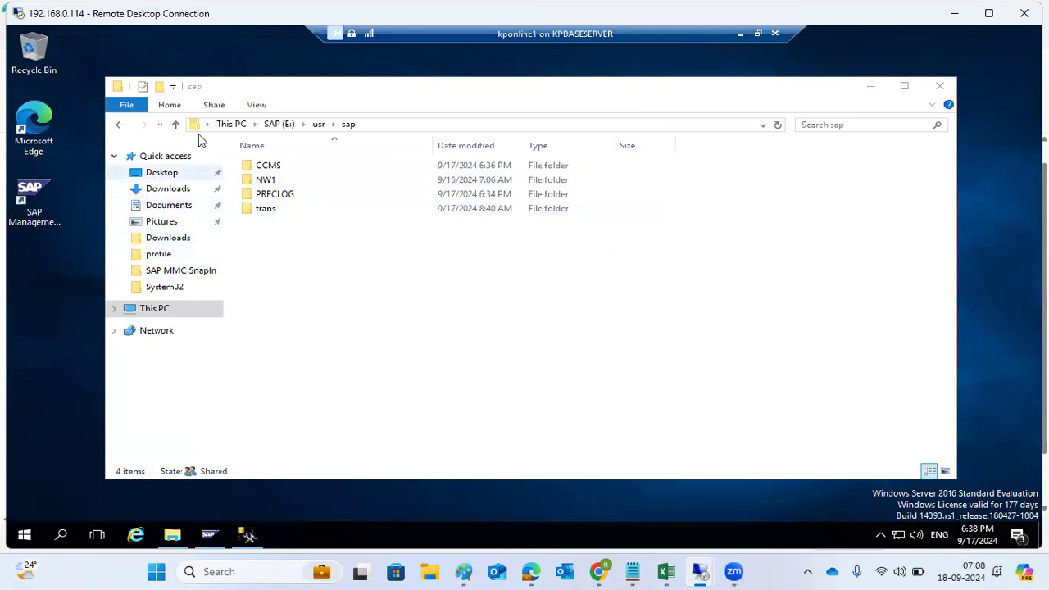
Launch sapinst from the SWPM folder in C:\SAPSOFTWARES
{"action": "left_click", "coordinate": [234, 124]}
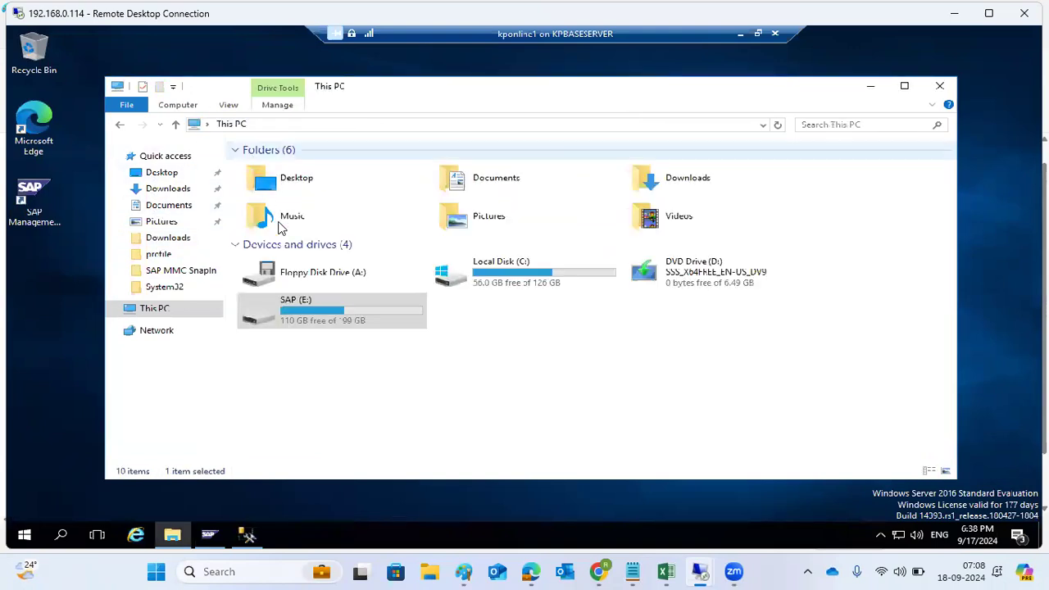
{"action": "left_click", "coordinate": [556, 285]}
{"action": "double_click", "coordinate": [556, 283]}
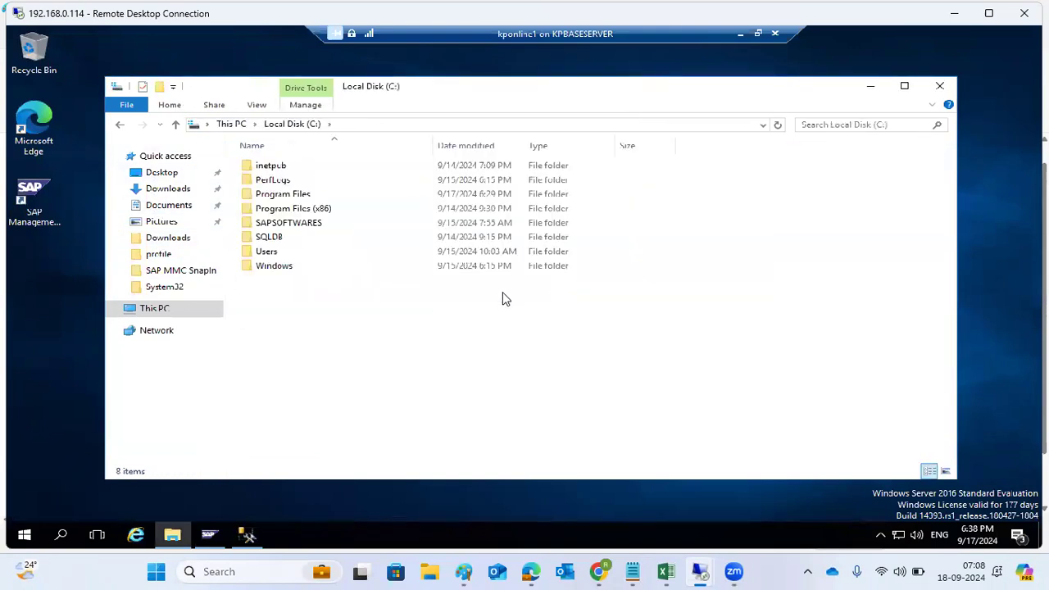
{"action": "double_click", "coordinate": [286, 225]}
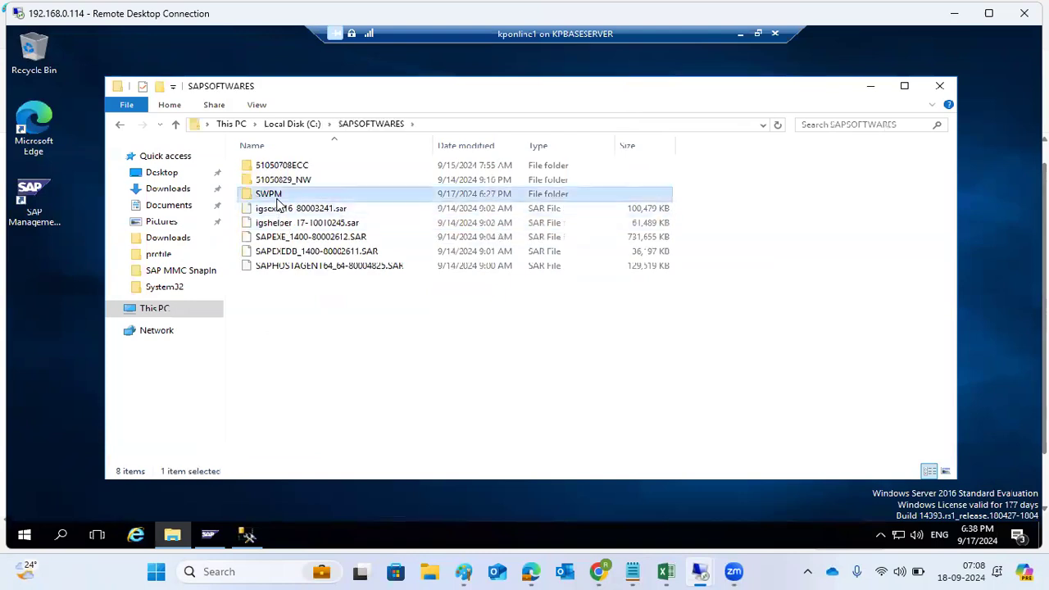
{"action": "double_click", "coordinate": [267, 191]}
{"action": "scroll", "coordinate": [300, 311], "scroll_direction": "down", "scroll_amount": 9}
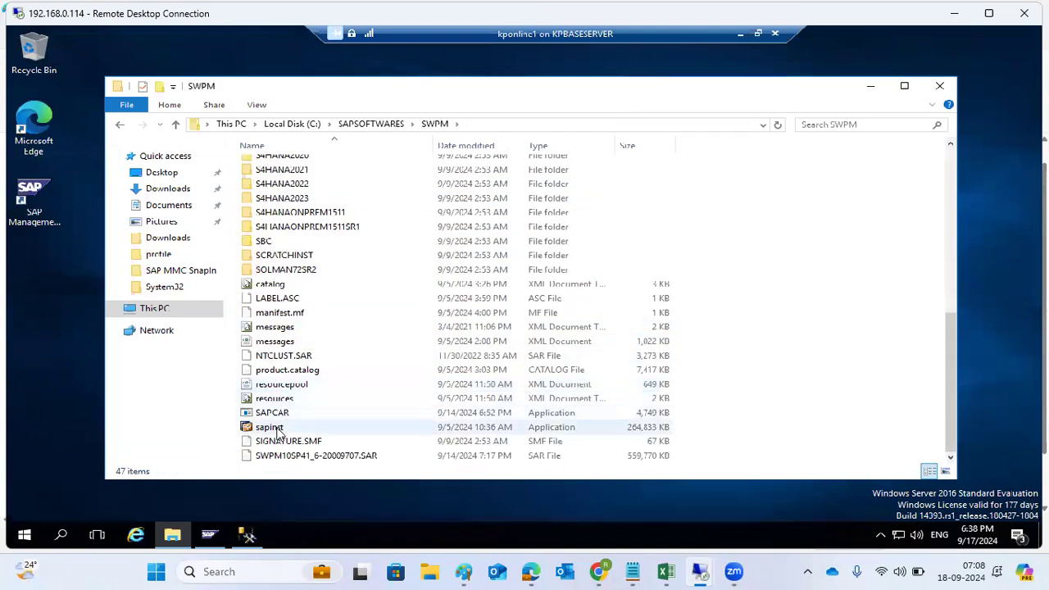
{"action": "double_click", "coordinate": [277, 430]}
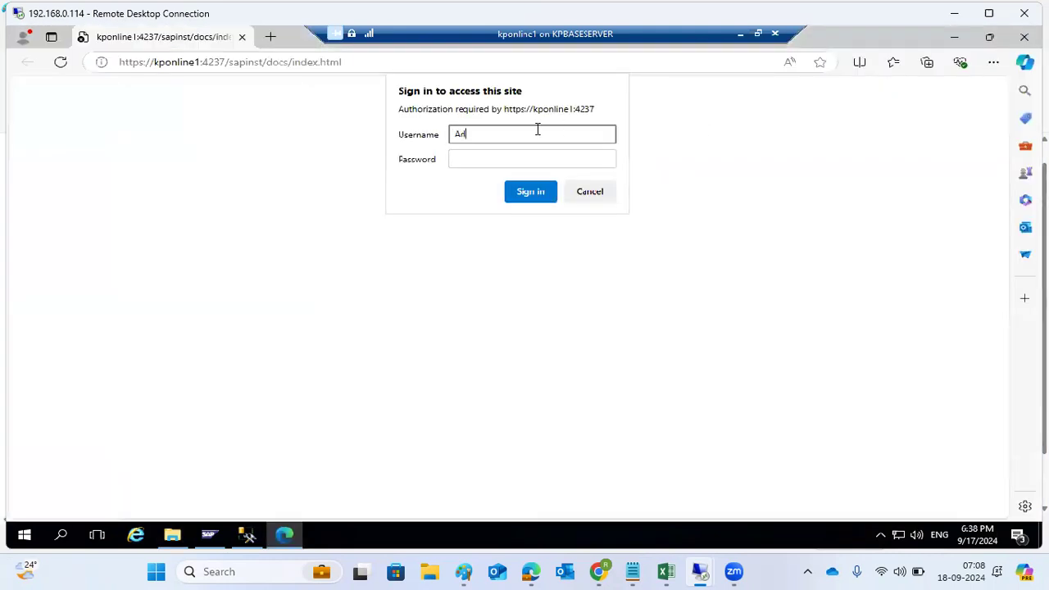
Sign in to the Software Provisioning Manager site as Administrator with the account password
{"action": "type", "text": "nistrator"}
{"action": "key", "text": "Tab"}
{"action": "type", "text": "•"}
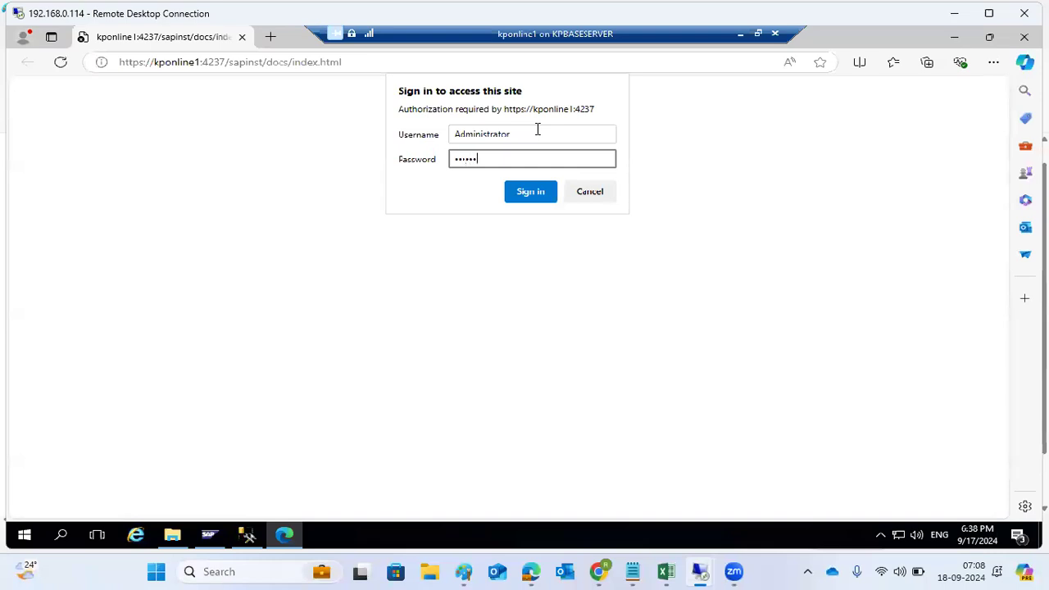
{"action": "key", "text": "Return"}
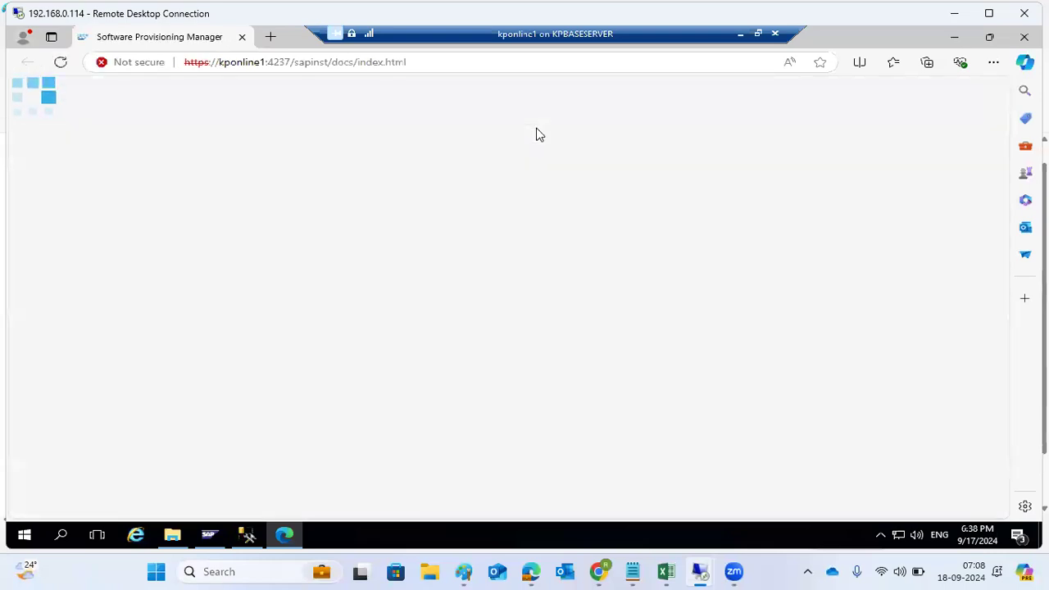
Expand SAP Business Suite 7i 2016 and its EHP8 for SAP ERP 6.0 ABAP product in the option tree
{"action": "scroll", "coordinate": [182, 300], "scroll_direction": "down", "scroll_amount": 5}
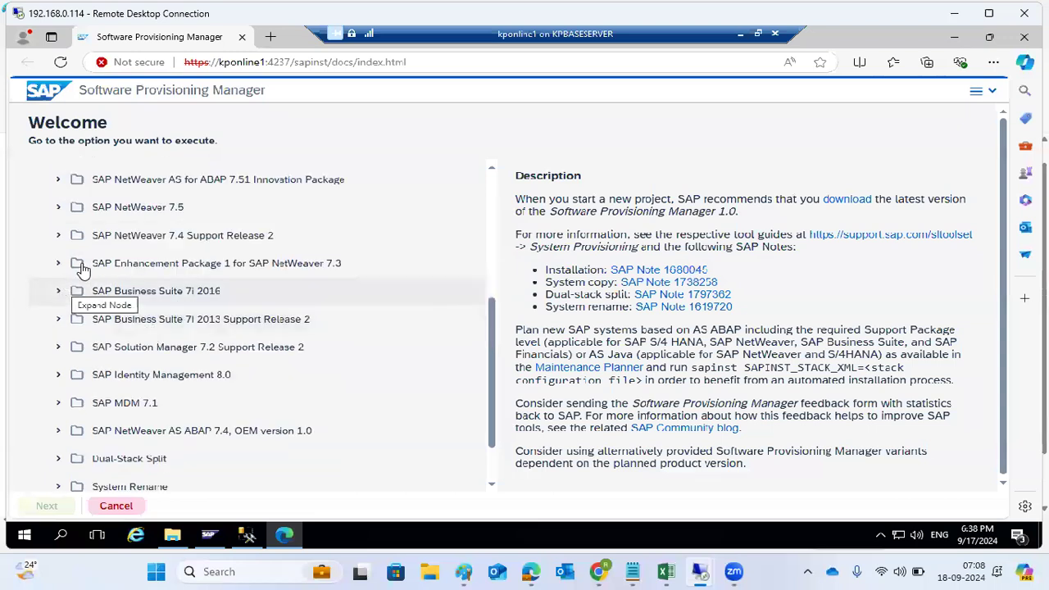
{"action": "scroll", "coordinate": [133, 212], "scroll_direction": "up", "scroll_amount": 3}
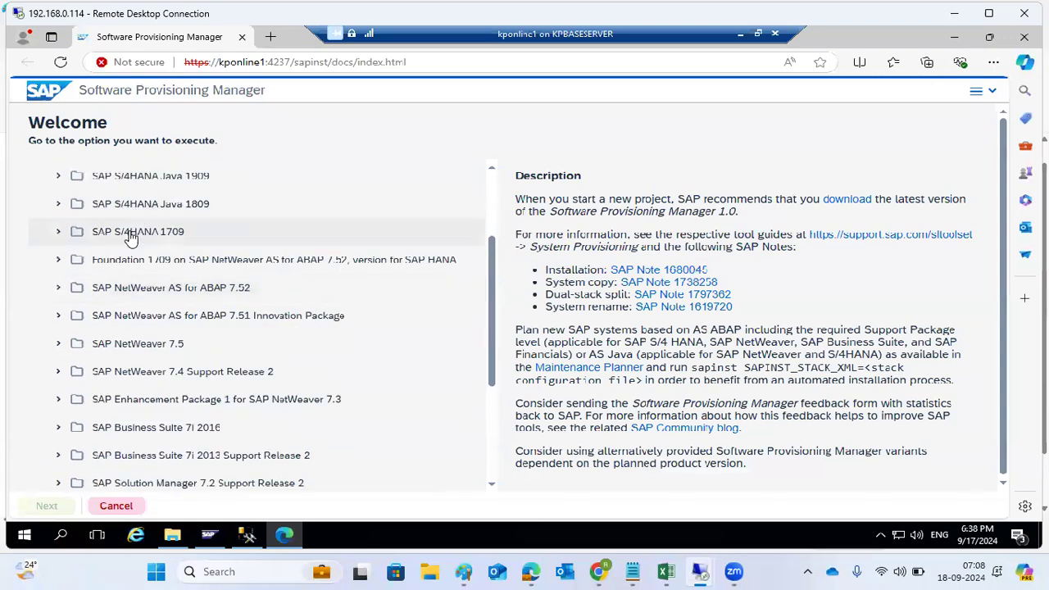
{"action": "scroll", "coordinate": [127, 246], "scroll_direction": "down", "scroll_amount": 3}
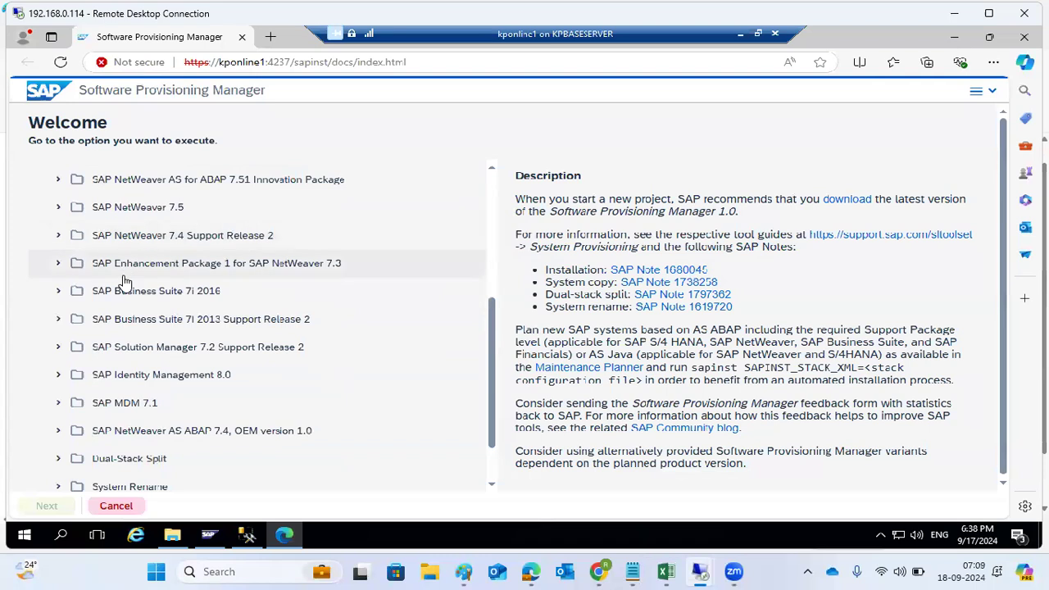
{"action": "left_click", "coordinate": [60, 291]}
{"action": "left_click", "coordinate": [65, 375]}
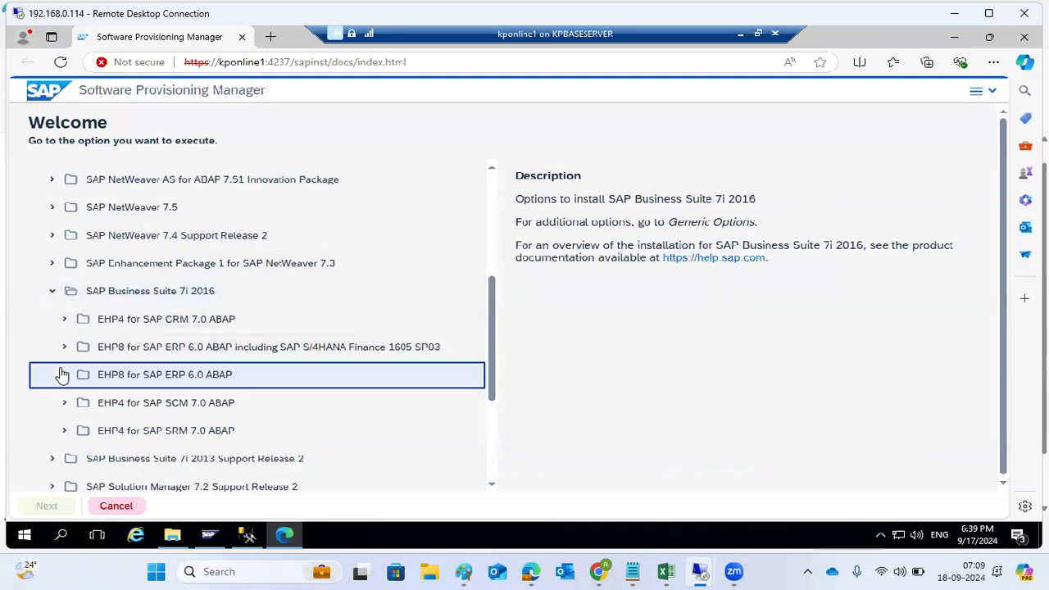
Start the Standard System installation for MS SQL Server under Installation, Application Server ABAP
{"action": "scroll", "coordinate": [82, 374], "scroll_direction": "down", "scroll_amount": 3}
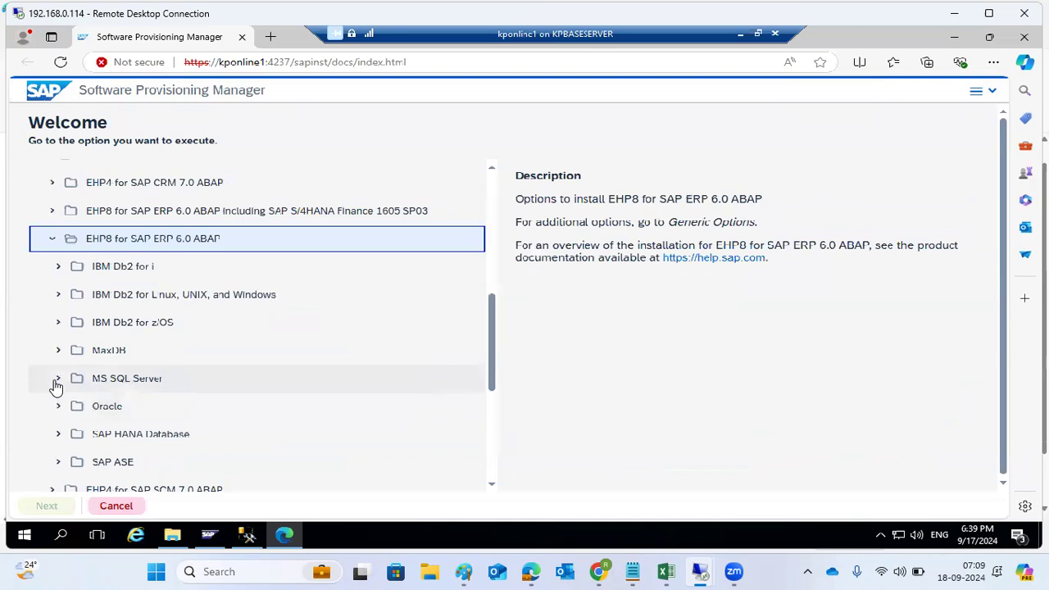
{"action": "left_click", "coordinate": [59, 381]}
{"action": "left_click", "coordinate": [58, 380]}
{"action": "scroll", "coordinate": [70, 379], "scroll_direction": "down", "scroll_amount": 2}
{"action": "left_click", "coordinate": [72, 370]}
{"action": "left_click", "coordinate": [65, 367]}
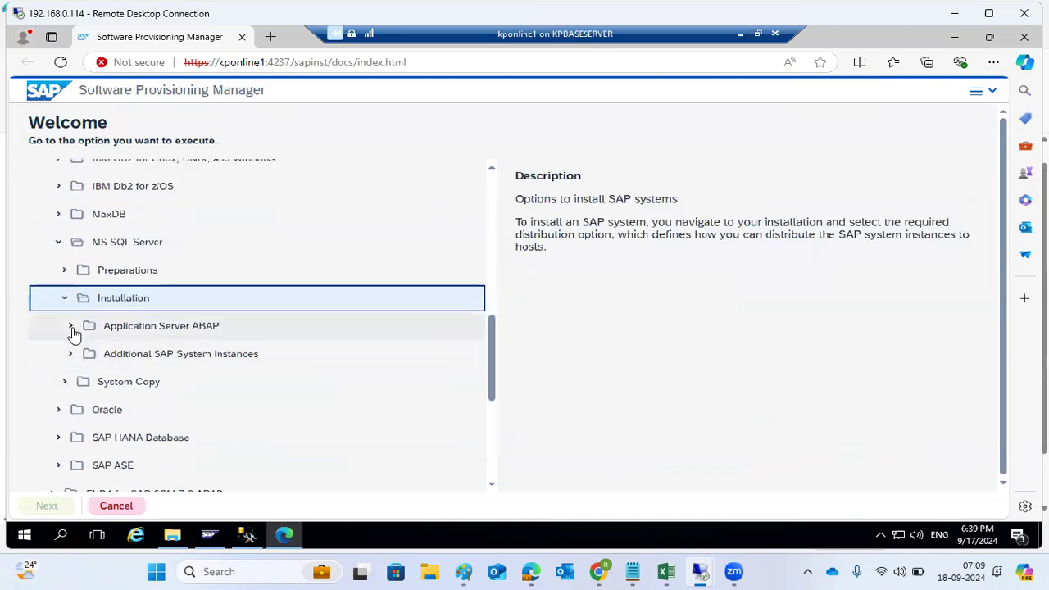
{"action": "left_click", "coordinate": [70, 325]}
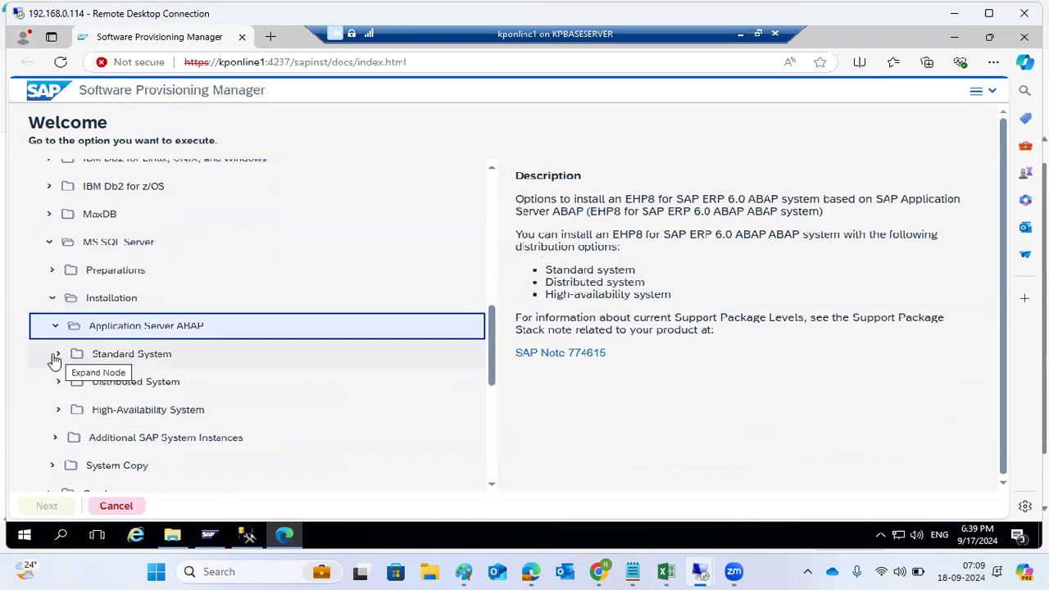
{"action": "left_click", "coordinate": [58, 354]}
{"action": "double_click", "coordinate": [109, 383]}
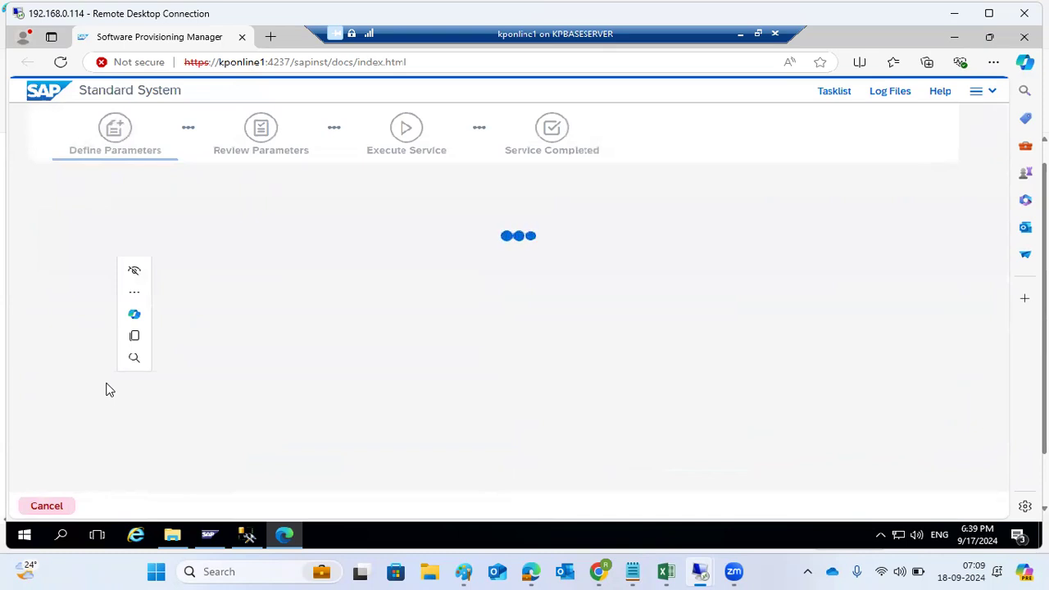
Show the installer's log file list, and close SQL Server Management Studio
{"action": "left_click", "coordinate": [887, 93]}
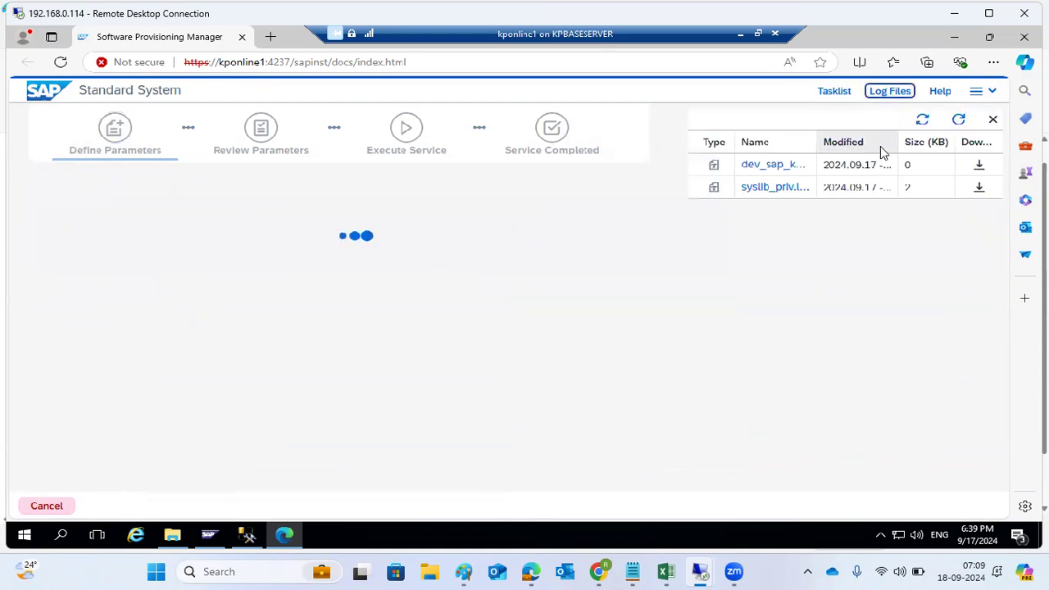
{"action": "left_click", "coordinate": [246, 540]}
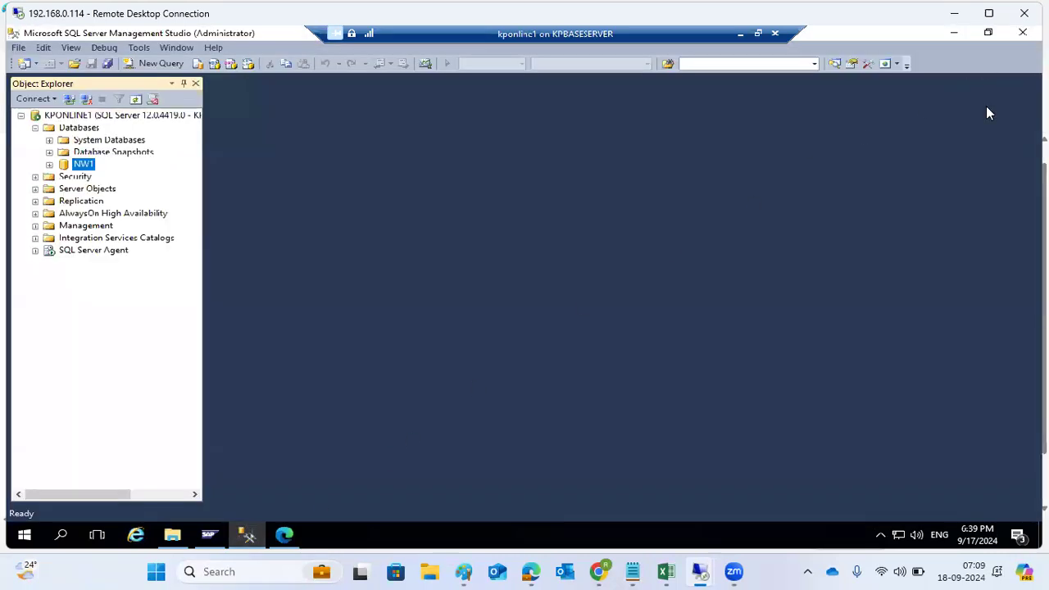
{"action": "left_click", "coordinate": [1023, 33]}
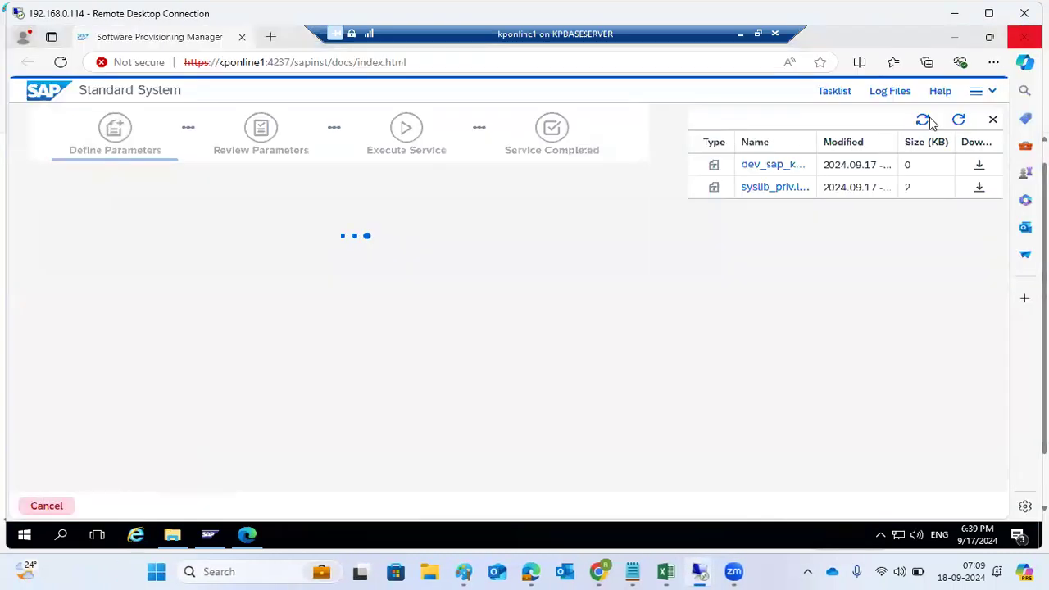
Bring up the SAP Management Console and close it without saving the console settings
{"action": "left_click", "coordinate": [208, 534]}
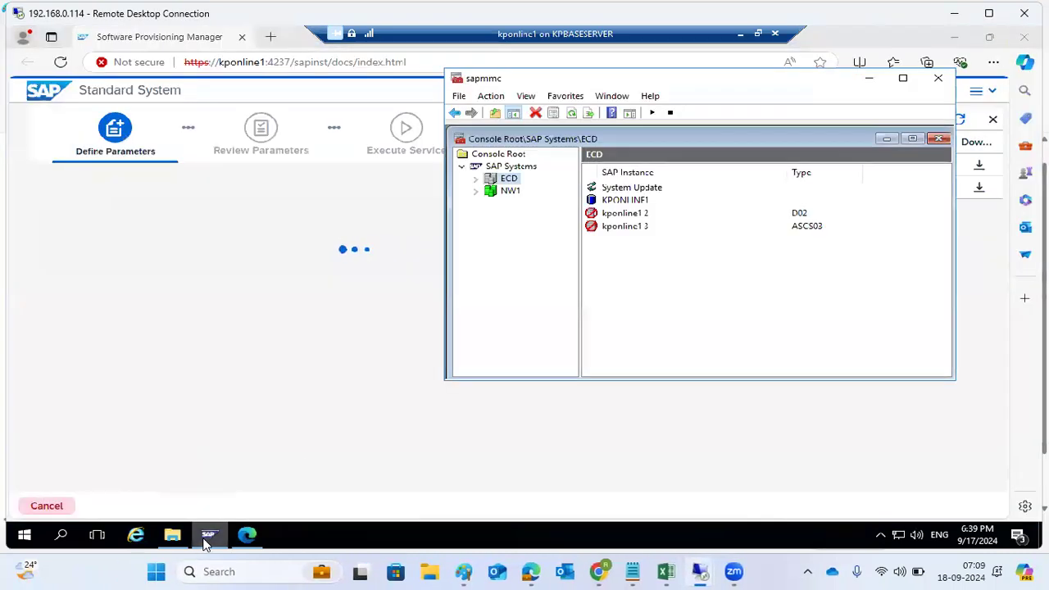
{"action": "left_click_drag", "start_coordinate": [743, 84], "coordinate": [534, 137]}
{"action": "left_click", "coordinate": [729, 131]}
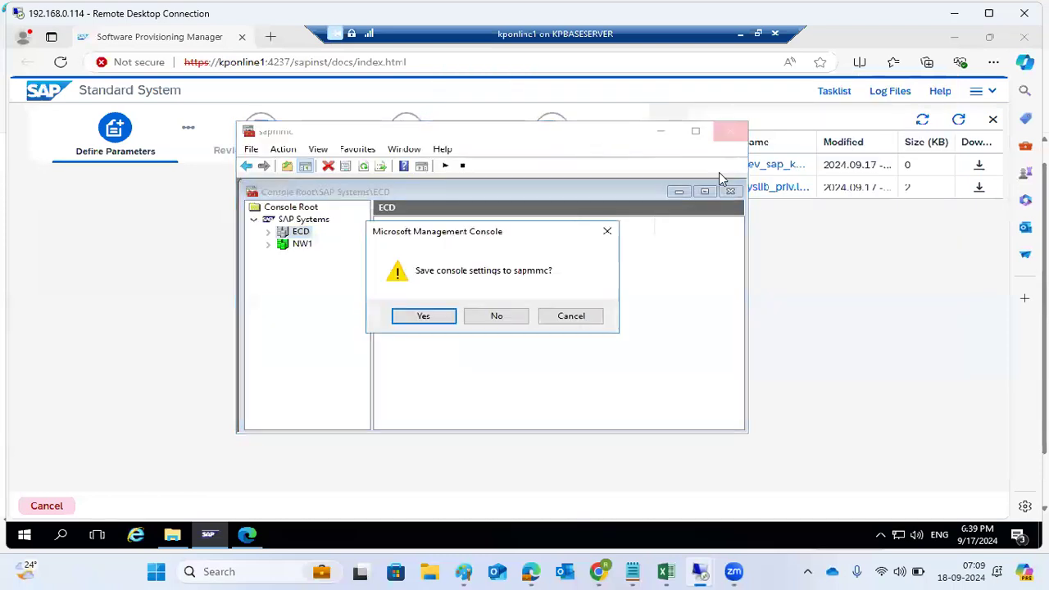
{"action": "left_click", "coordinate": [512, 321]}
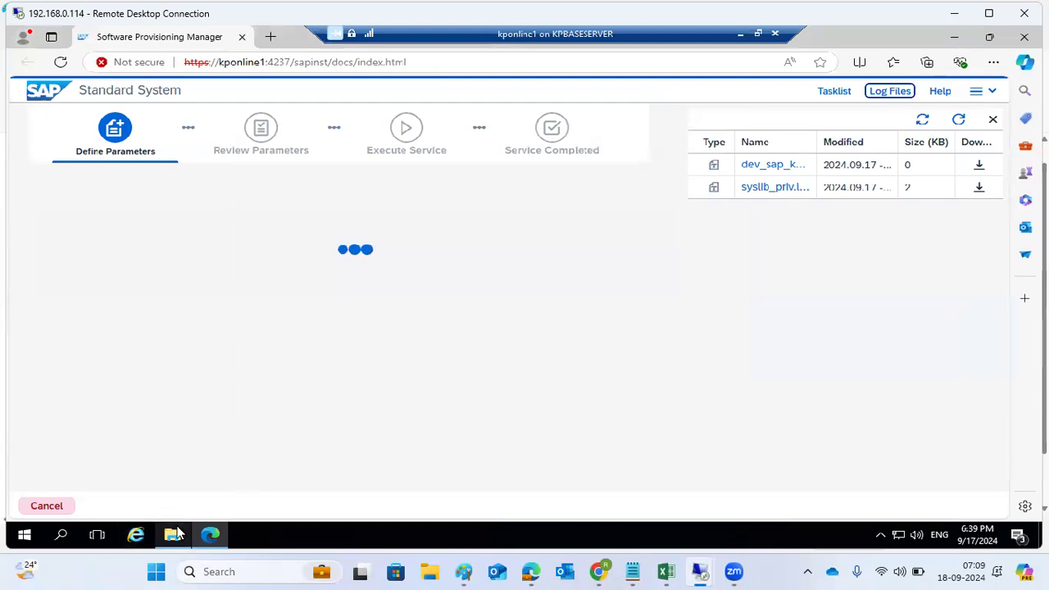
Close the SWPM folder window, refresh the desktop and return to the Software Provisioning Manager page
{"action": "left_click", "coordinate": [208, 535]}
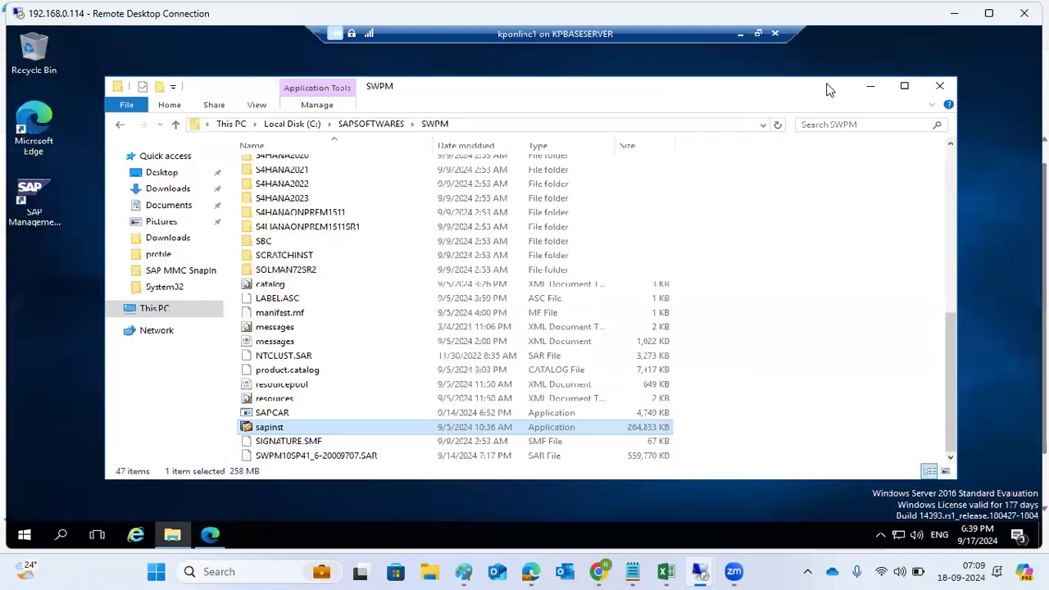
{"action": "left_click", "coordinate": [940, 86]}
{"action": "right_click", "coordinate": [316, 337]}
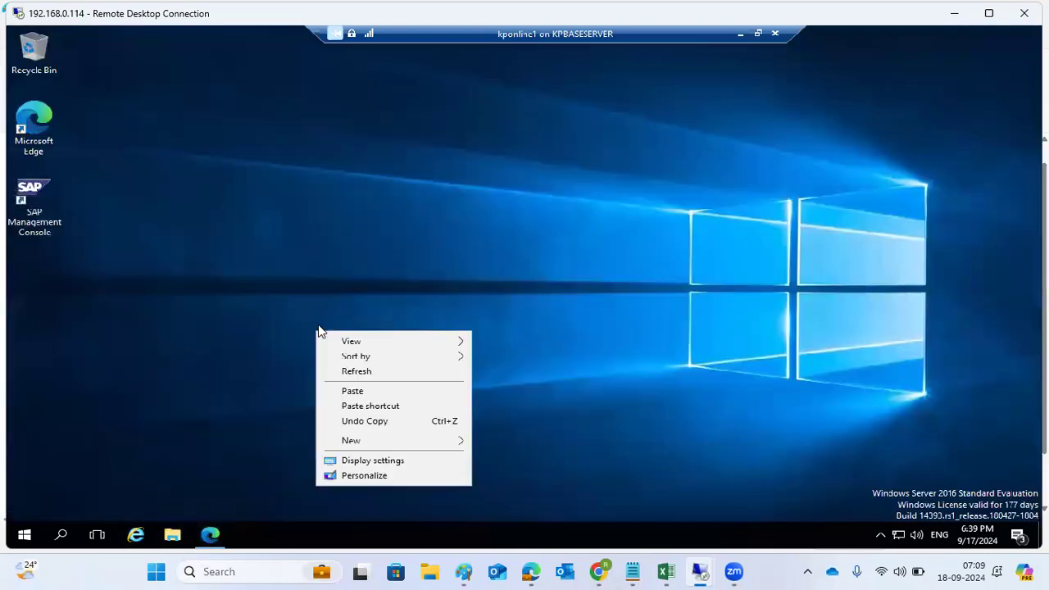
{"action": "left_click", "coordinate": [365, 371]}
{"action": "left_click", "coordinate": [210, 535]}
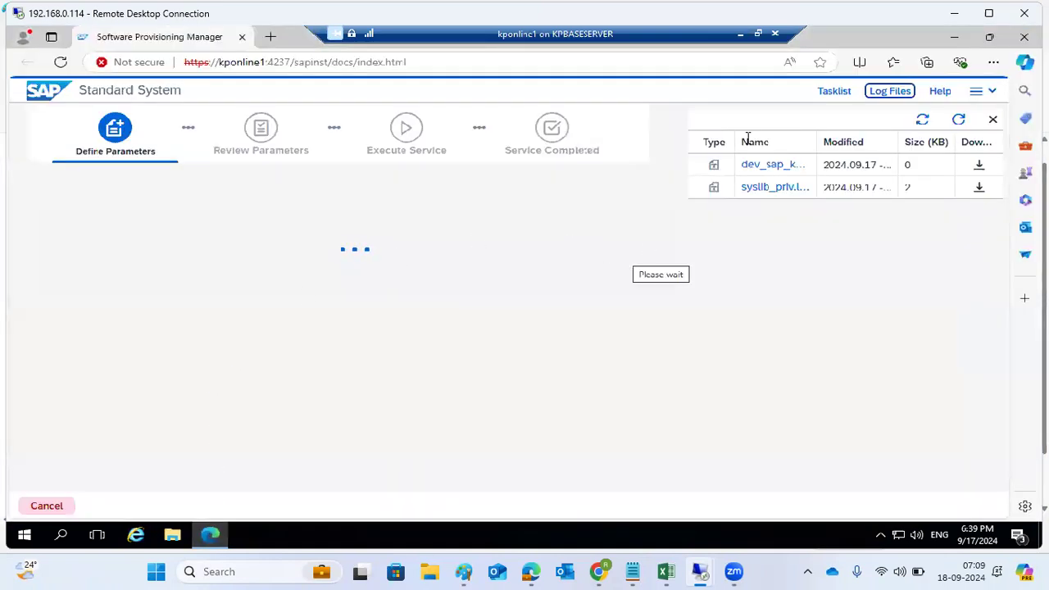
Refresh the installer's log file list and read sapinst.log
{"action": "left_click", "coordinate": [958, 119]}
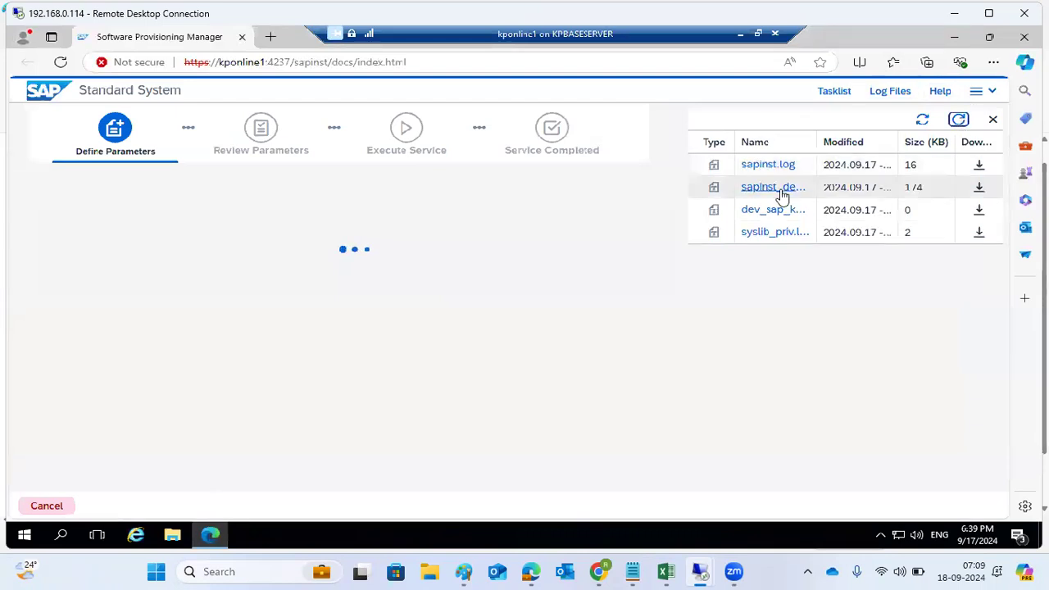
{"action": "double_click", "coordinate": [766, 164]}
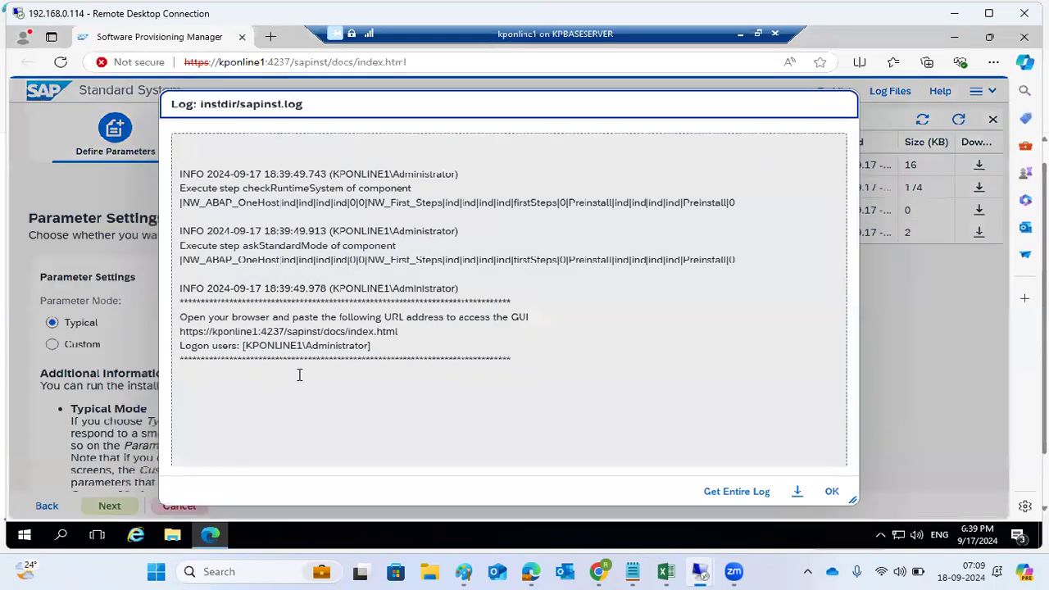
{"action": "left_click", "coordinate": [832, 491]}
Continue with the Typical parameter mode and set the SAP System ID to ECD
{"action": "left_click", "coordinate": [109, 506]}
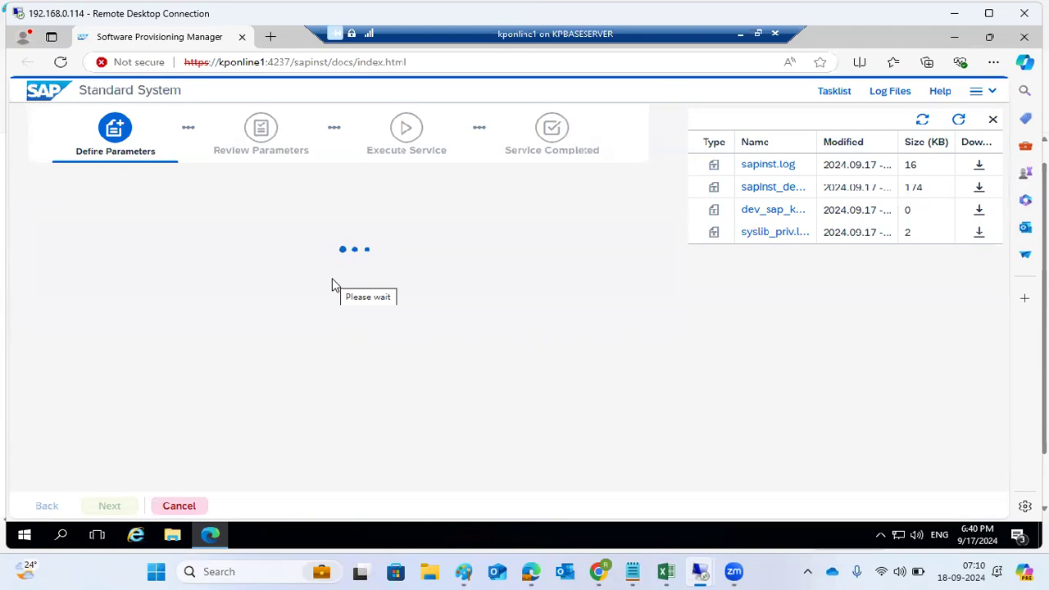
{"action": "left_click", "coordinate": [332, 301]}
{"action": "type", "text": "ECD"}
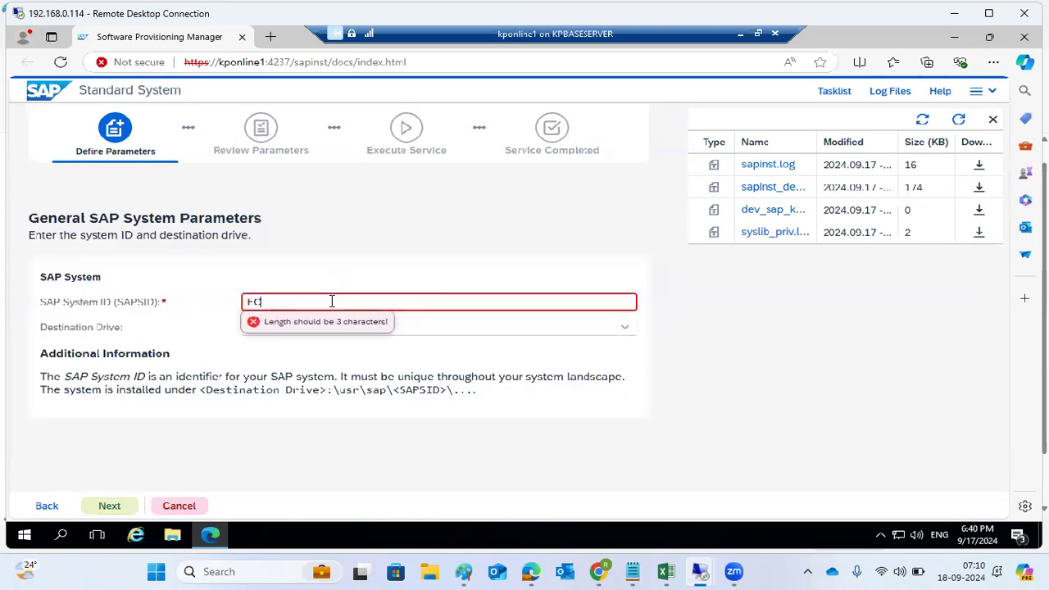
{"action": "left_click", "coordinate": [109, 506]}
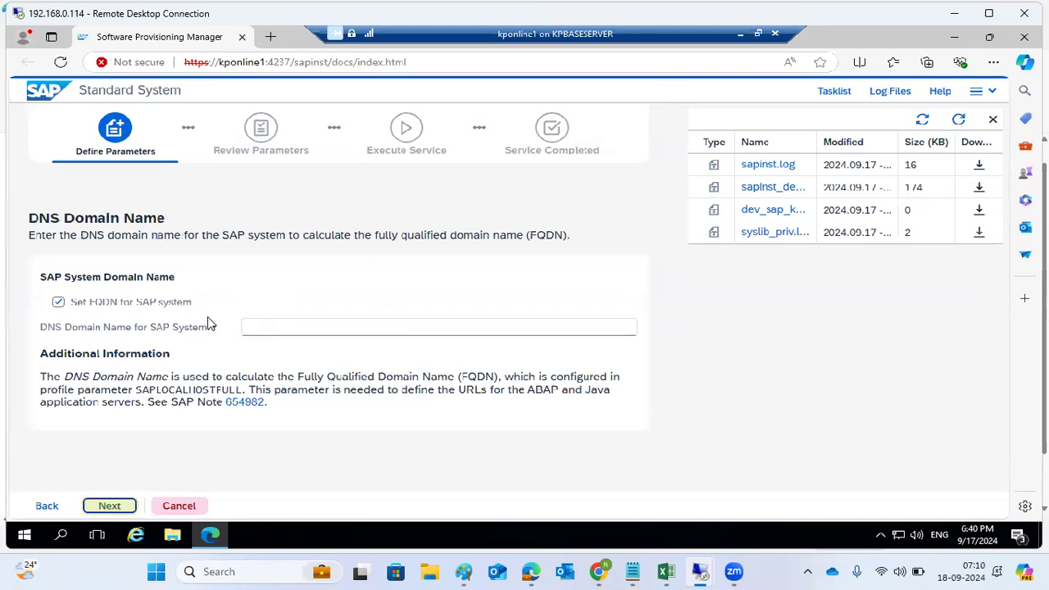
Turn off setting an FQDN for the SAP system and continue to the master password
{"action": "left_click", "coordinate": [168, 303]}
{"action": "left_click", "coordinate": [110, 507]}
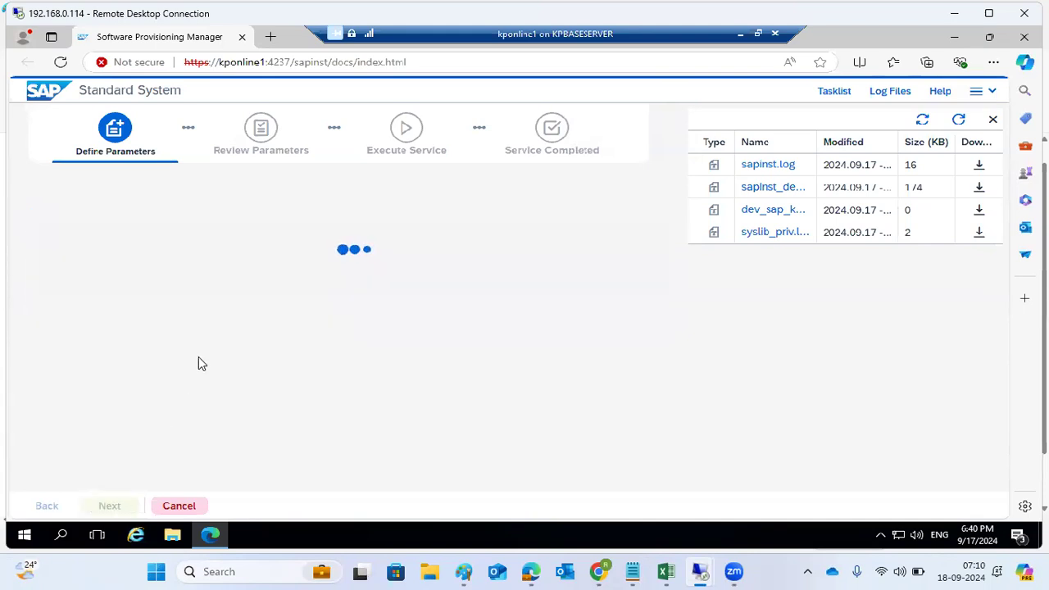
Enter and confirm the master password for all users, and continue the parameter definition
{"action": "left_click", "coordinate": [255, 347]}
{"action": "type", "text": "••••"}
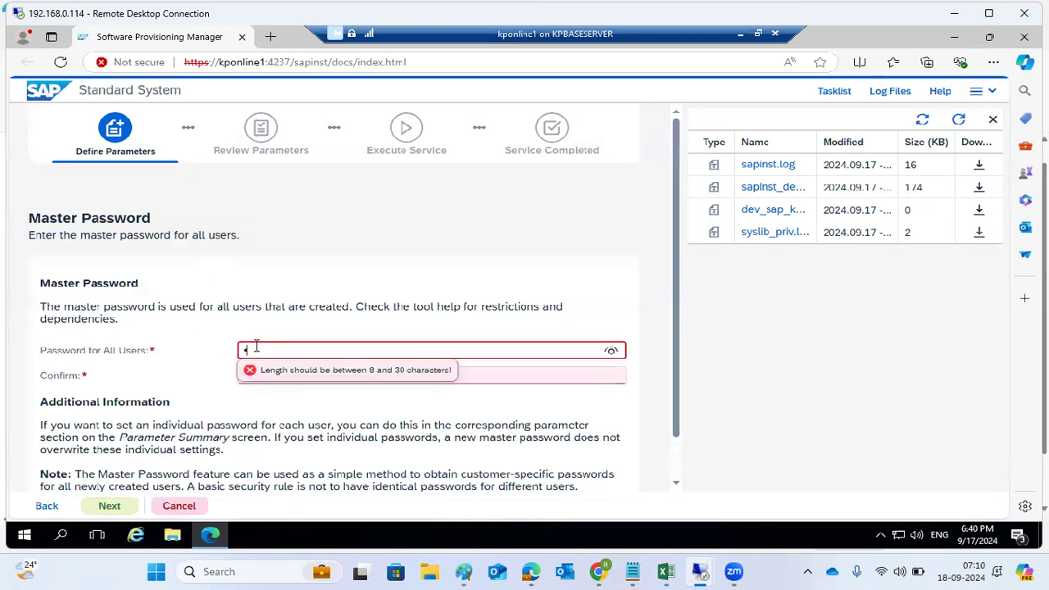
{"action": "type", "text": "••••••"}
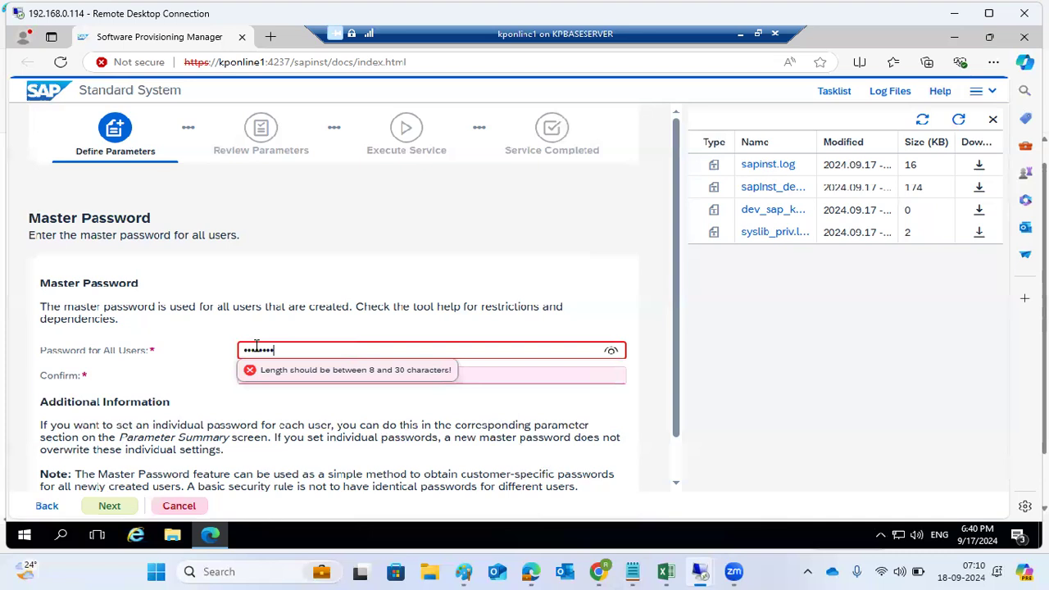
{"action": "key", "text": "Tab"}
{"action": "type", "text": "••••"}
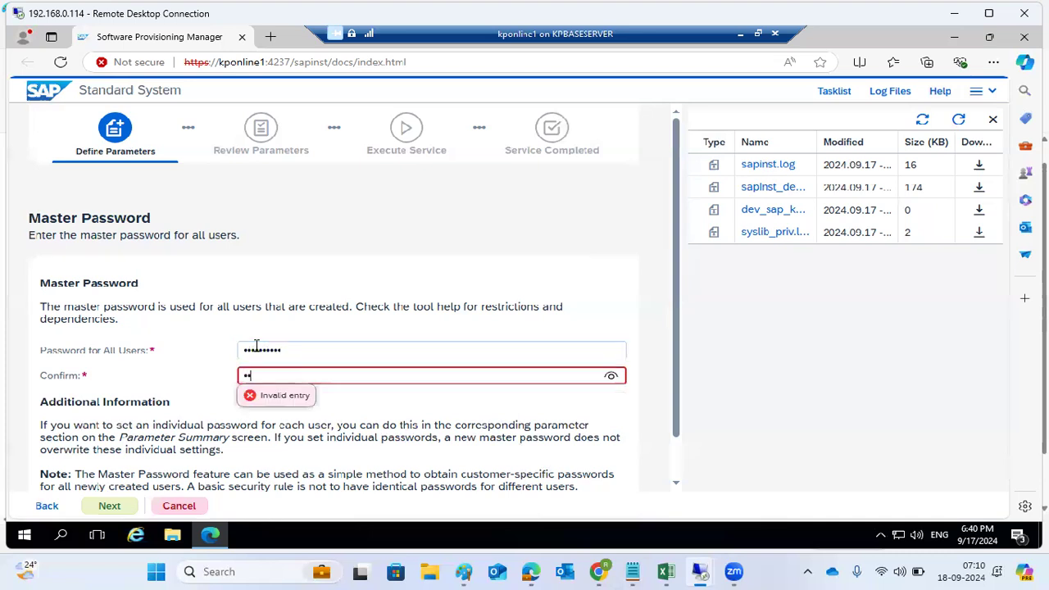
{"action": "type", "text": "•••••"}
{"action": "left_click", "coordinate": [109, 506]}
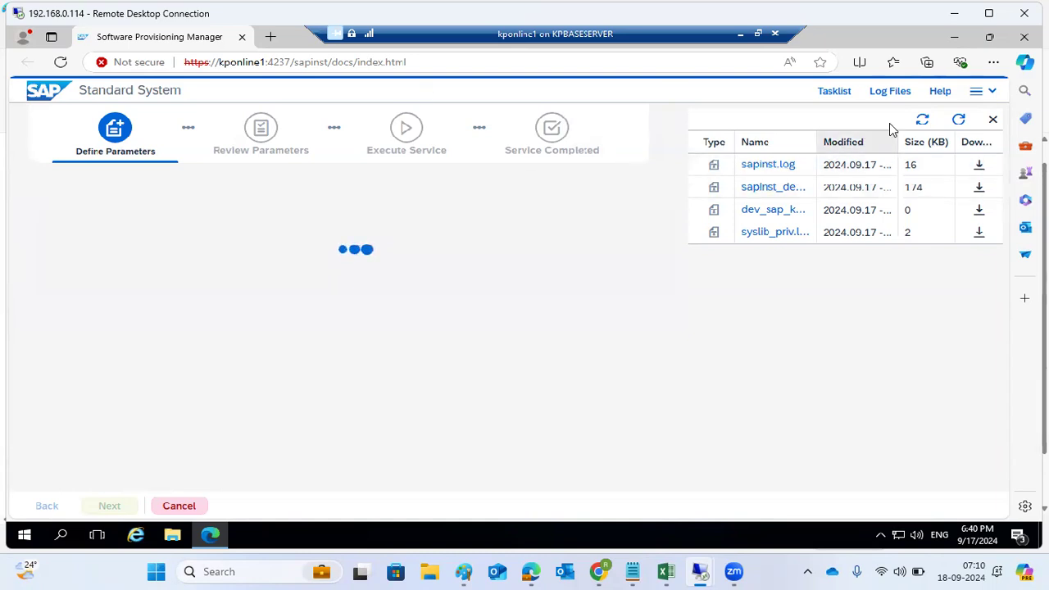
Refresh the log file list during the database server check and read the connection entries in sapinst.log
{"action": "left_click", "coordinate": [961, 122]}
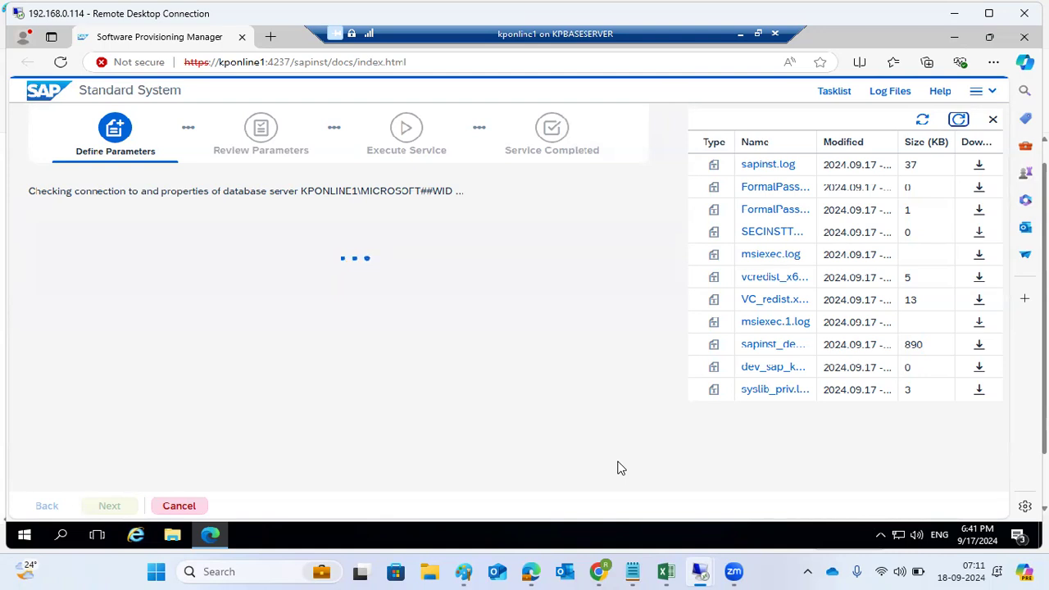
{"action": "left_click", "coordinate": [959, 120]}
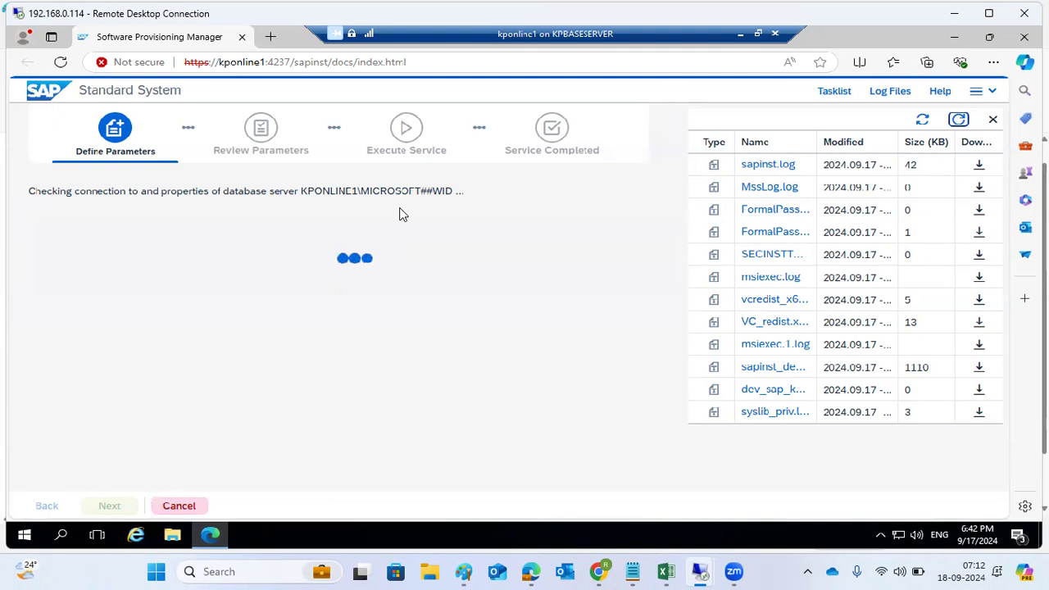
{"action": "left_click", "coordinate": [963, 121]}
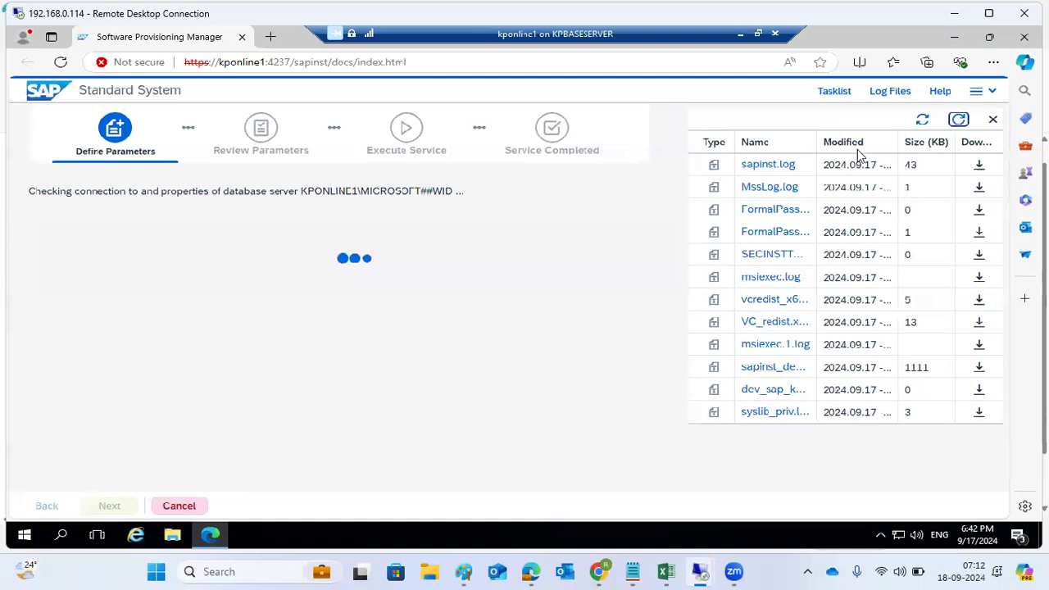
{"action": "double_click", "coordinate": [763, 164]}
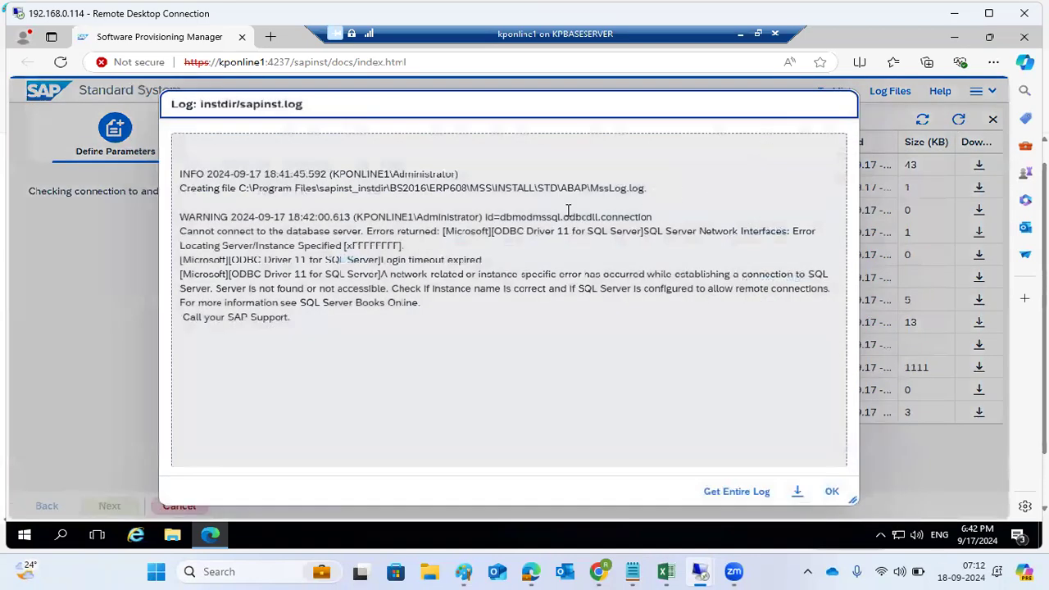
{"action": "left_click", "coordinate": [831, 491]}
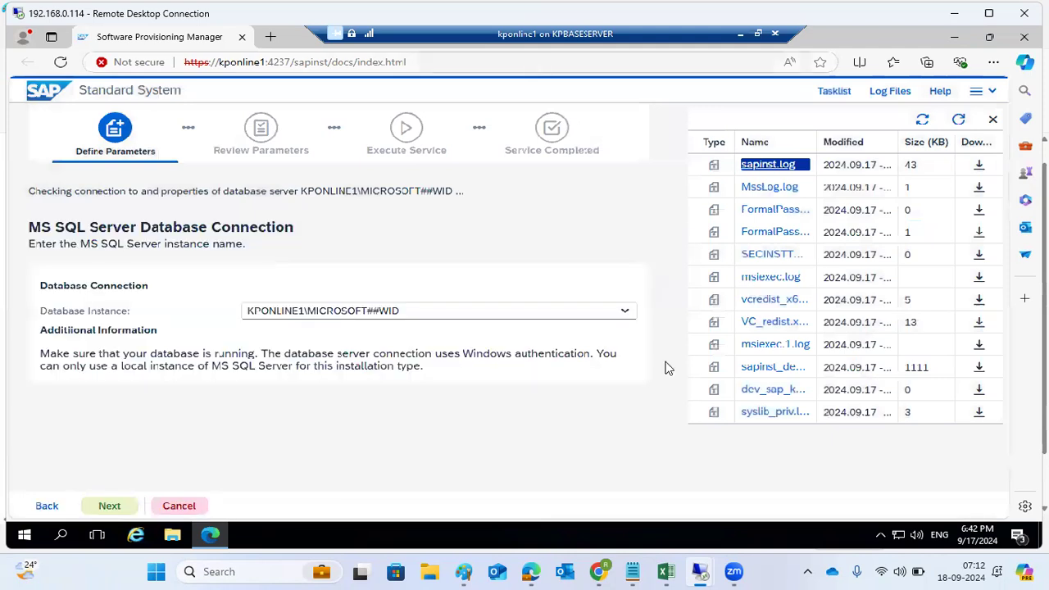
Set the MS SQL Server database instance to KPONLINE1 and keep the option to create a new database
{"action": "left_click", "coordinate": [466, 310]}
{"action": "left_click", "coordinate": [297, 354]}
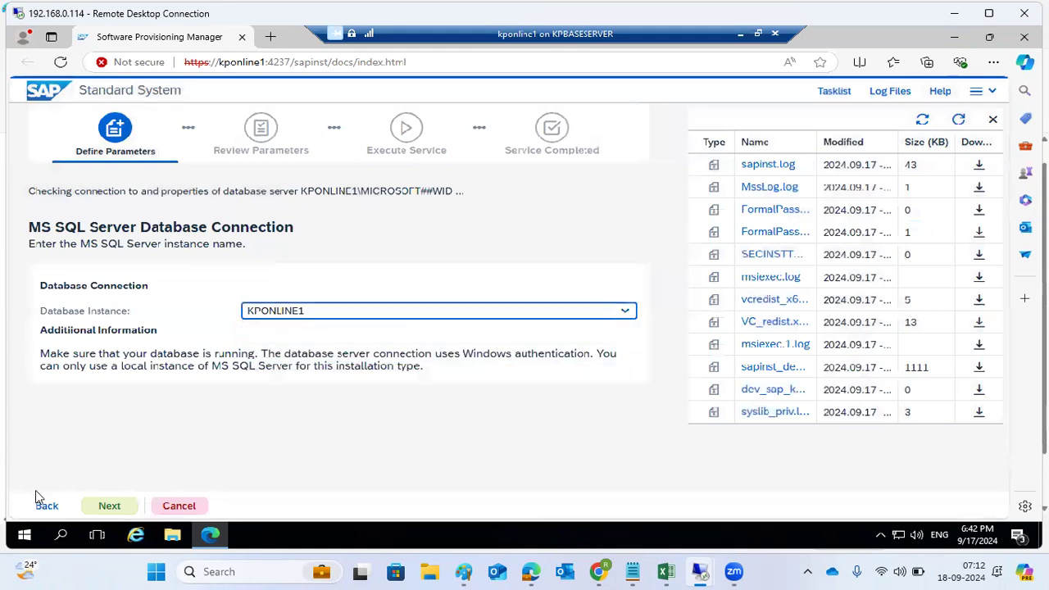
{"action": "left_click", "coordinate": [121, 510]}
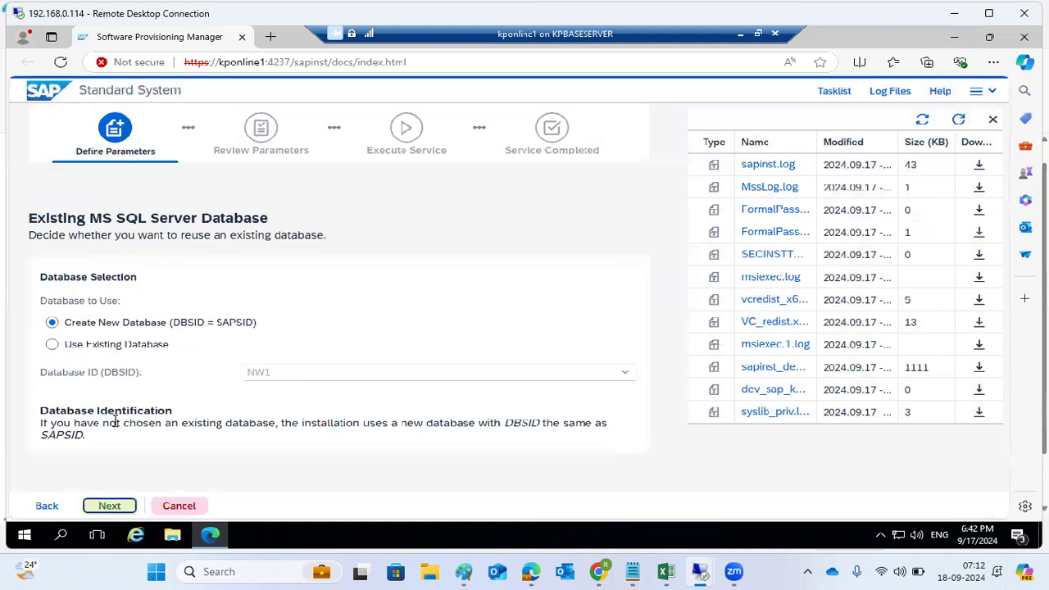
{"action": "left_click", "coordinate": [110, 506]}
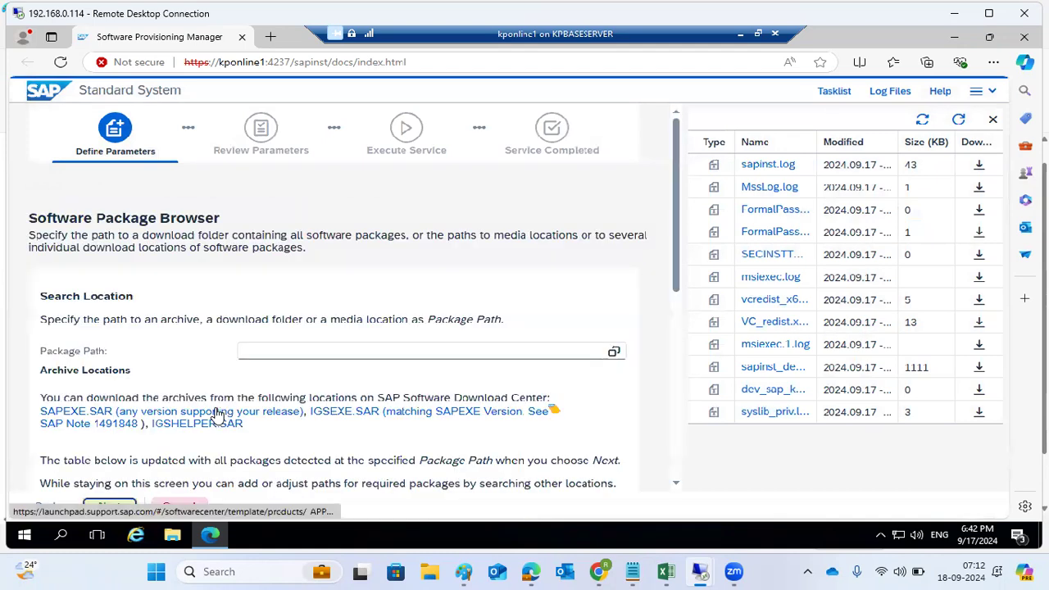
Set the software package path to C:\SAPSOFTWARES and start the package detection
{"action": "left_click", "coordinate": [614, 352]}
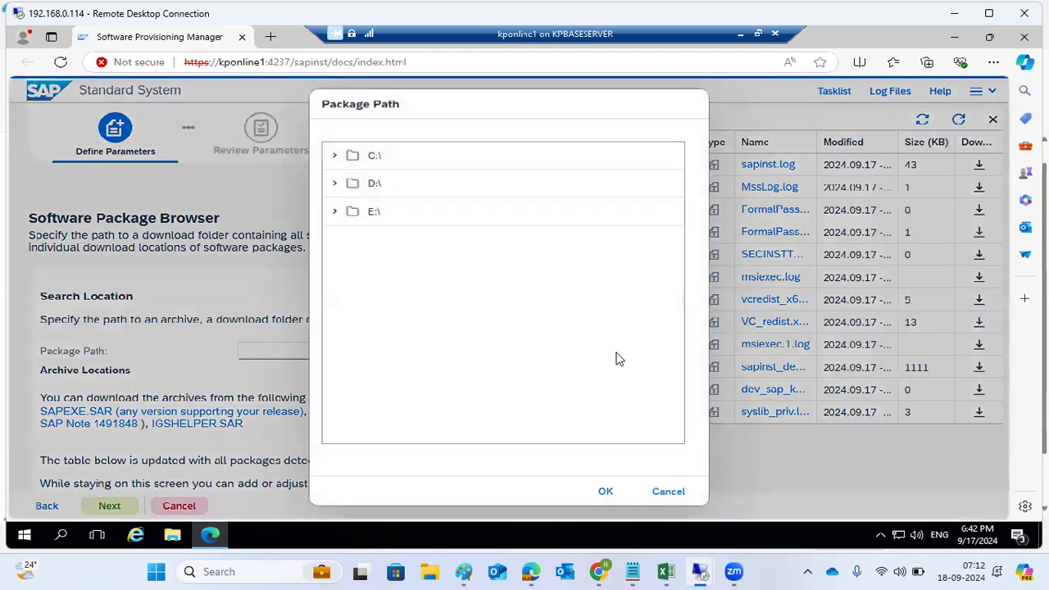
{"action": "left_click", "coordinate": [335, 156]}
{"action": "scroll", "coordinate": [353, 312], "scroll_direction": "down", "scroll_amount": 3}
{"action": "left_click", "coordinate": [353, 261]}
{"action": "scroll", "coordinate": [361, 295], "scroll_direction": "down", "scroll_amount": 1}
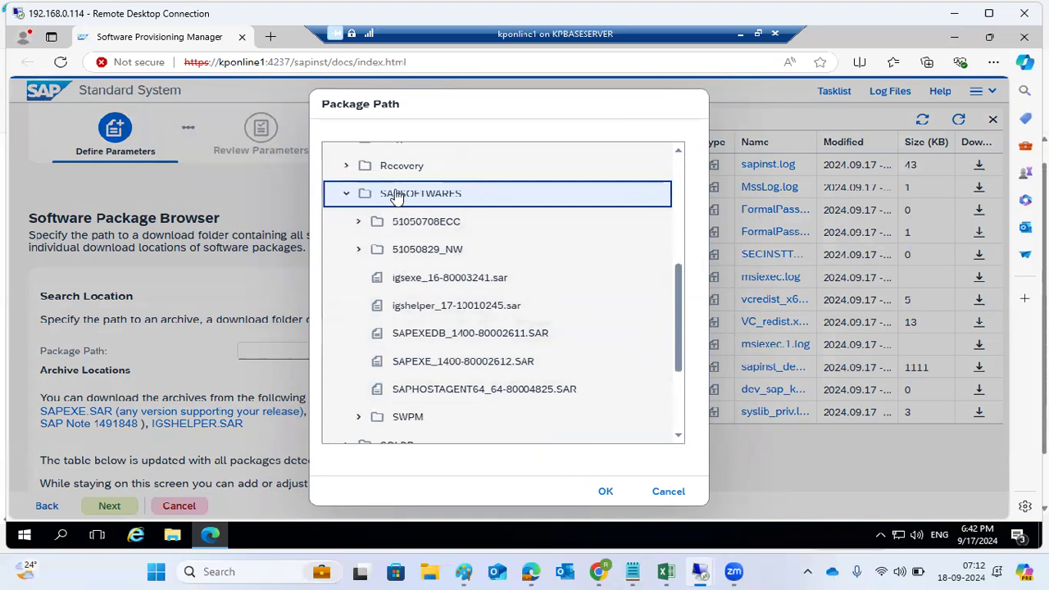
{"action": "left_click", "coordinate": [605, 491]}
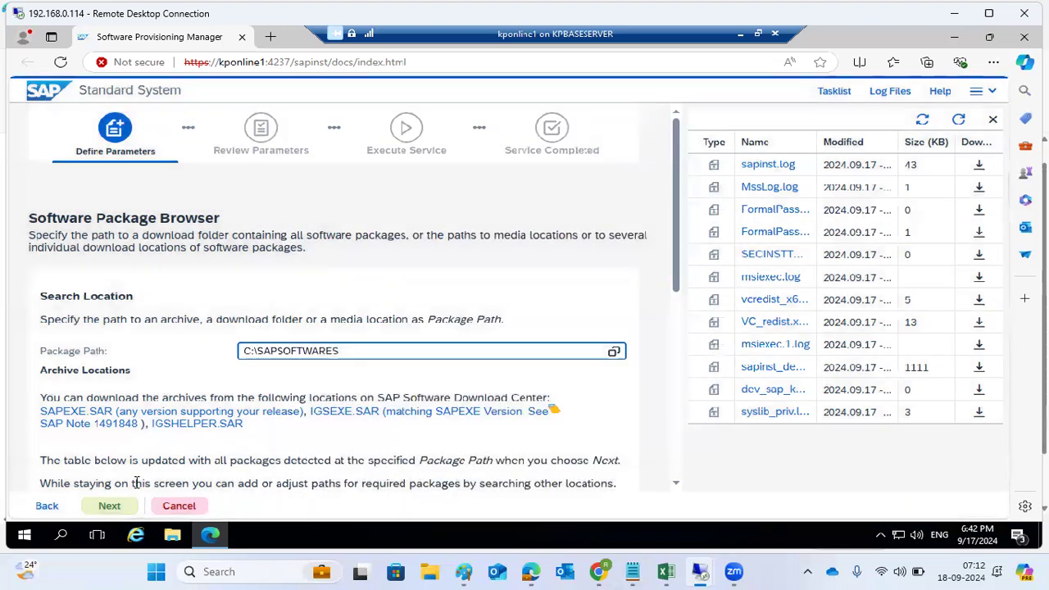
{"action": "left_click", "coordinate": [109, 506]}
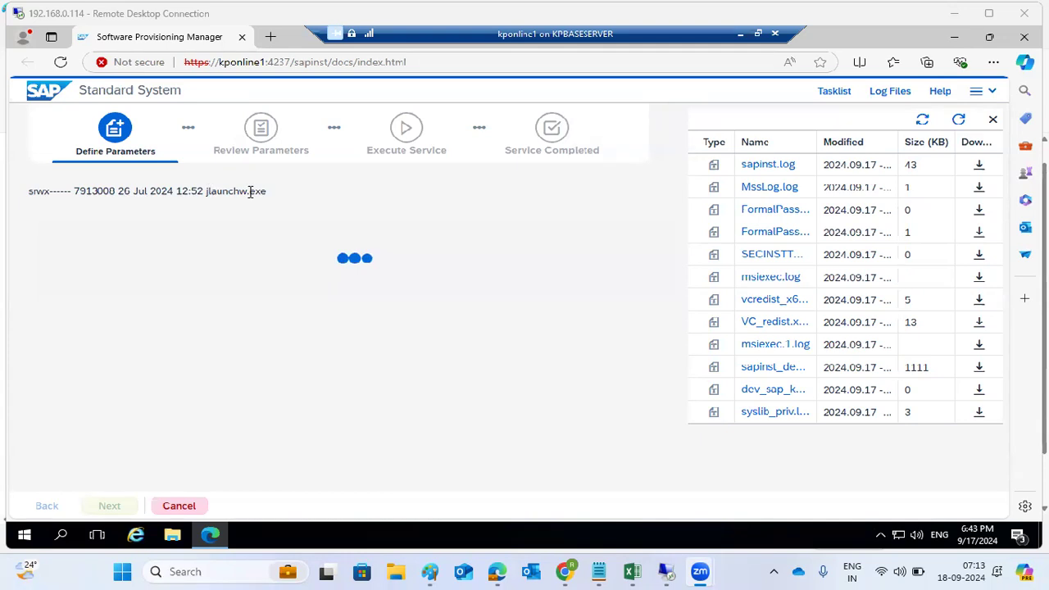
Refresh the log file list and examine the SAPCAR archive extraction output in sapinst.log
{"action": "left_click", "coordinate": [959, 121]}
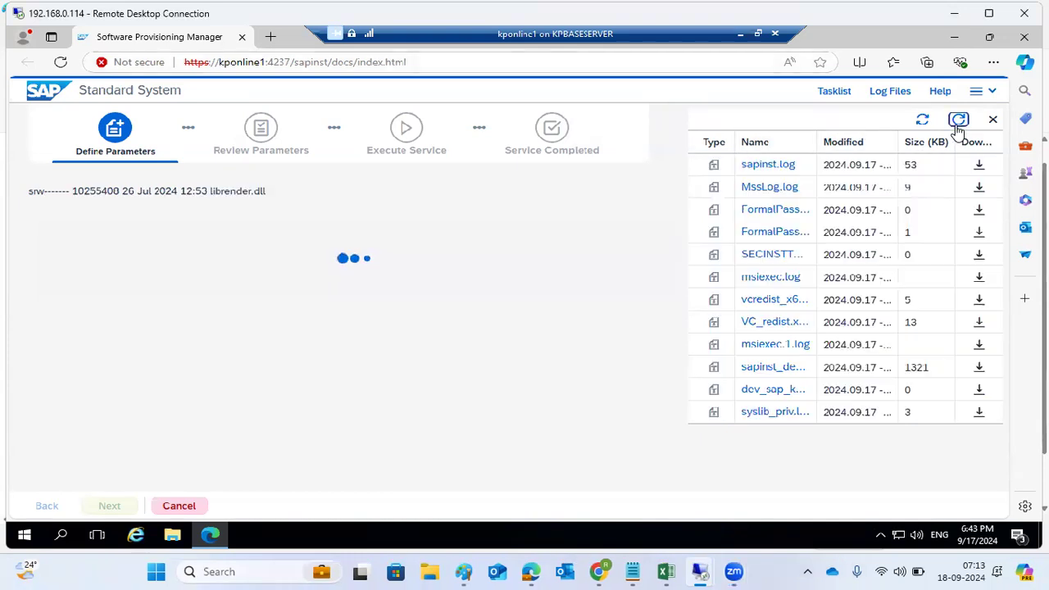
{"action": "left_click", "coordinate": [767, 165]}
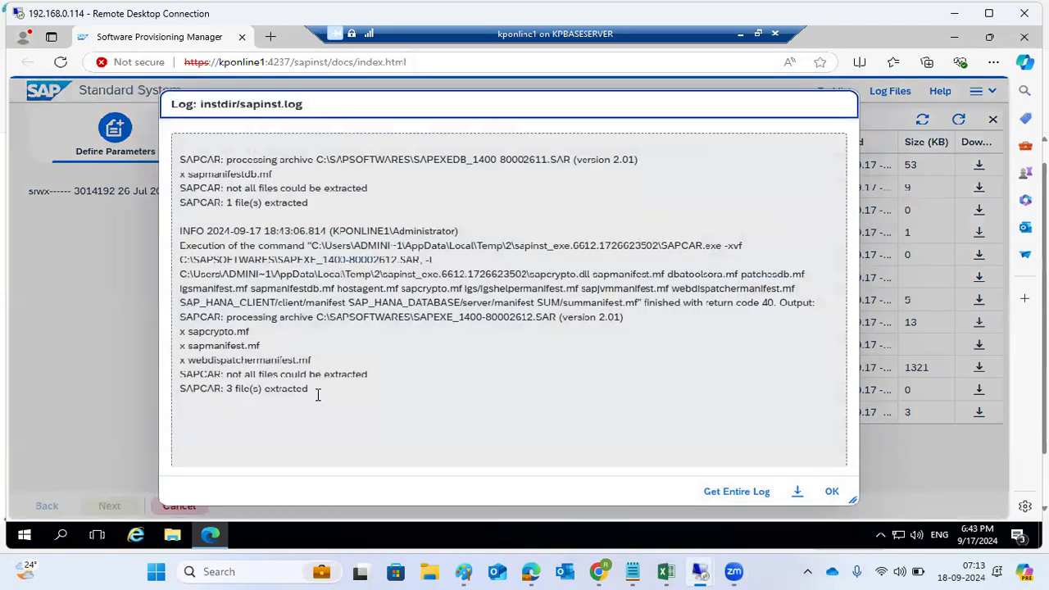
{"action": "left_click_drag", "start_coordinate": [317, 392], "coordinate": [294, 331]}
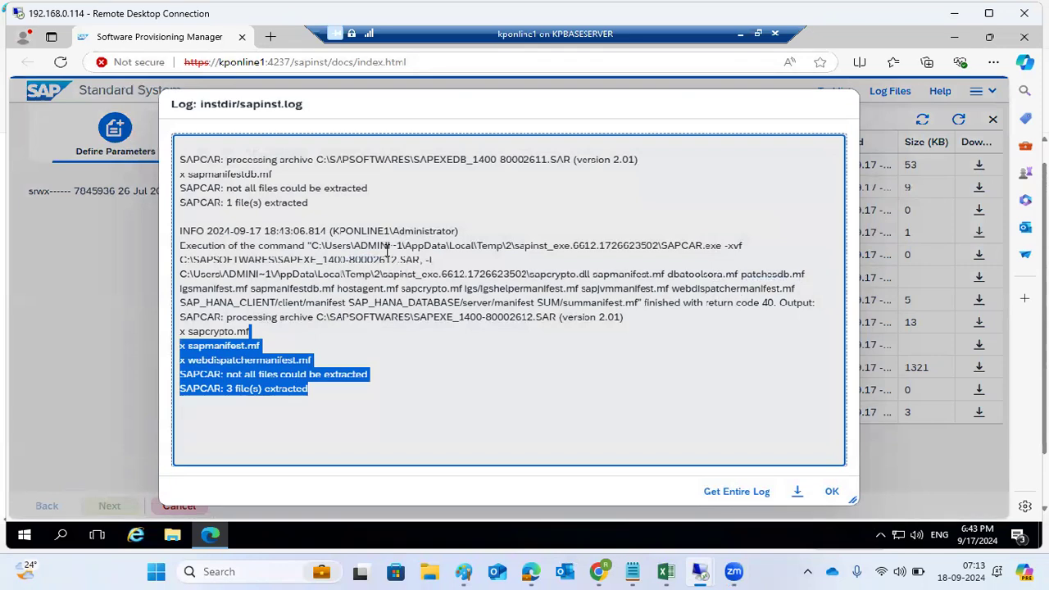
{"action": "left_click", "coordinate": [830, 491]}
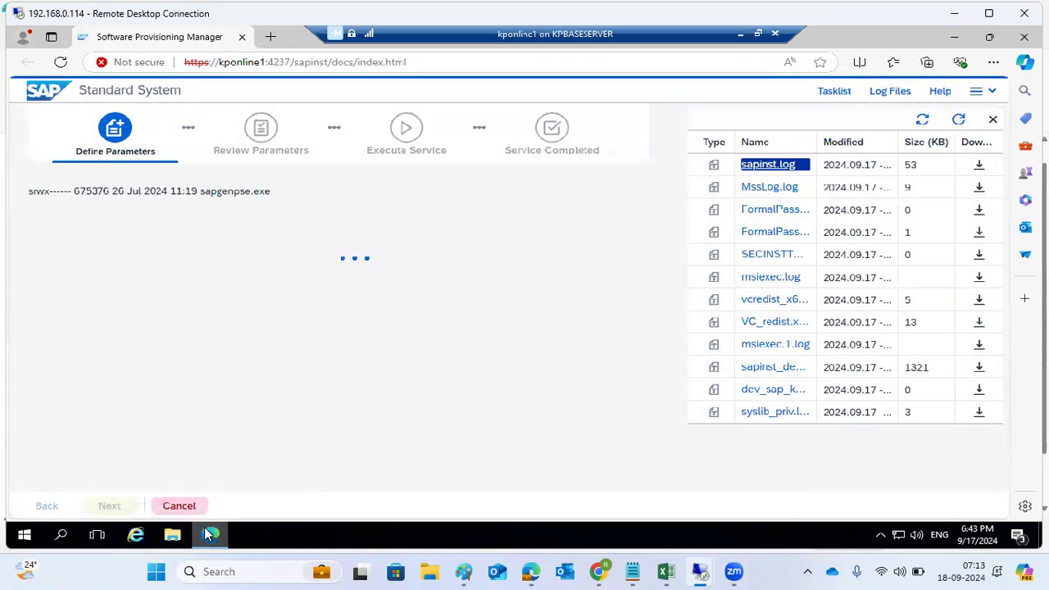
{"action": "mouse_move", "coordinate": [206, 534]}
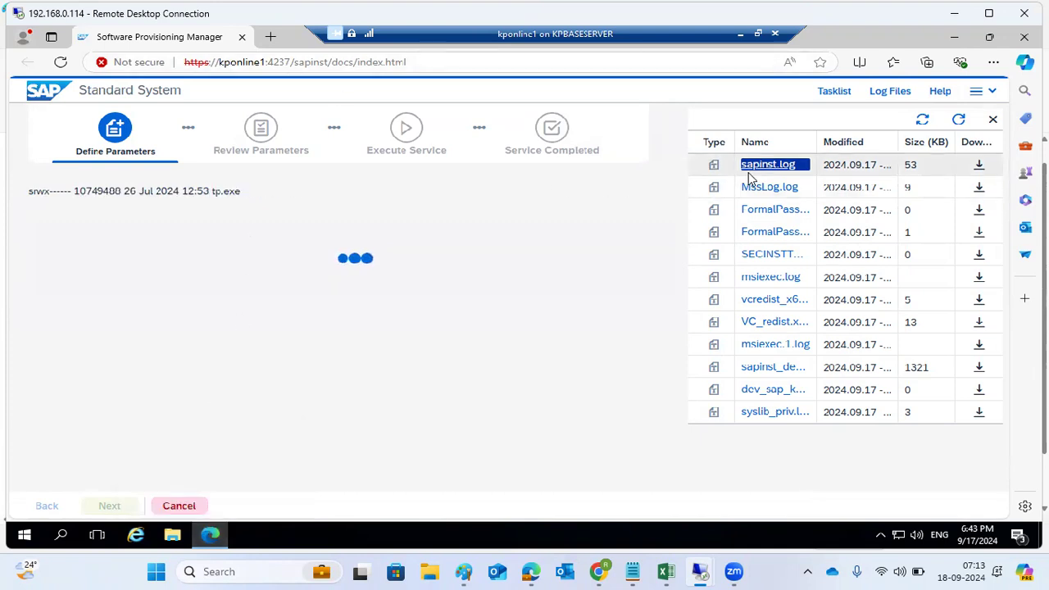
{"action": "left_click", "coordinate": [959, 120]}
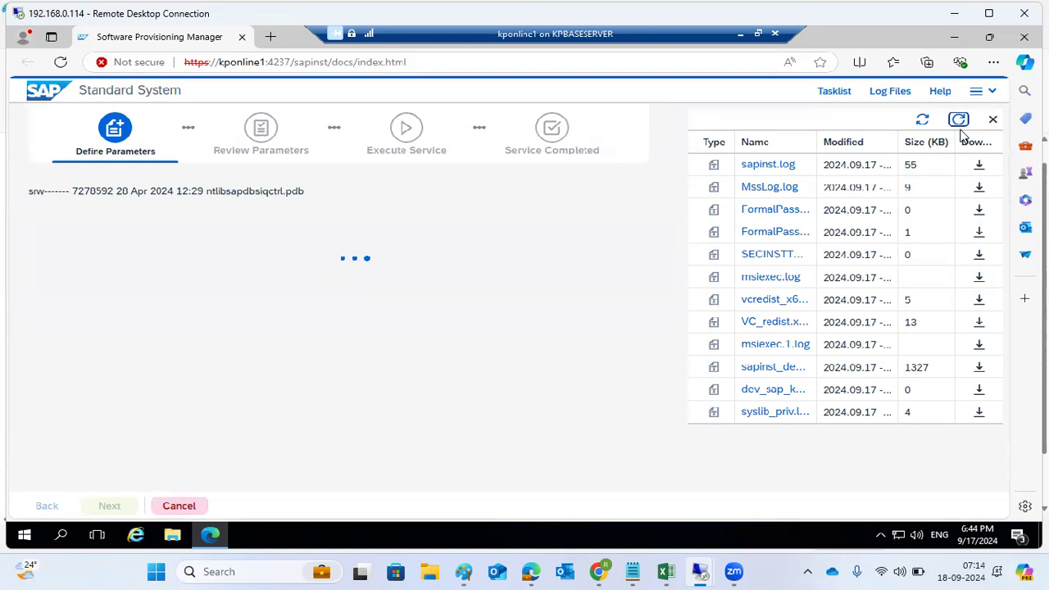
{"action": "left_click", "coordinate": [959, 119]}
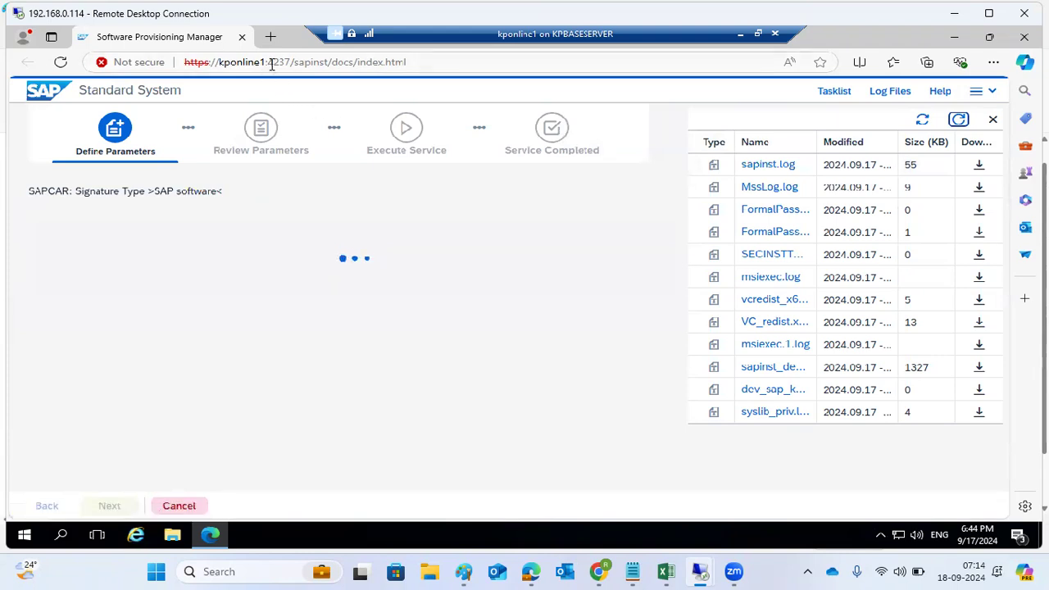
Review the detected kernel archives, including SAPEXE.SAR and SAPEXEDB.SAR, and accept them to continue the installation
{"action": "left_click_drag", "start_coordinate": [268, 62], "coordinate": [292, 63]}
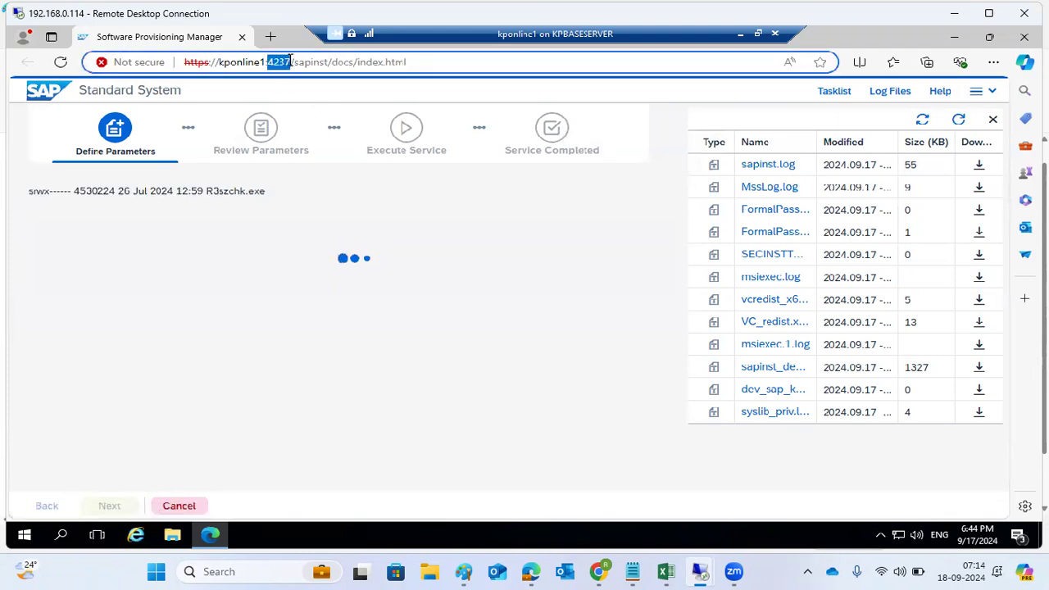
{"action": "left_click", "coordinate": [205, 533]}
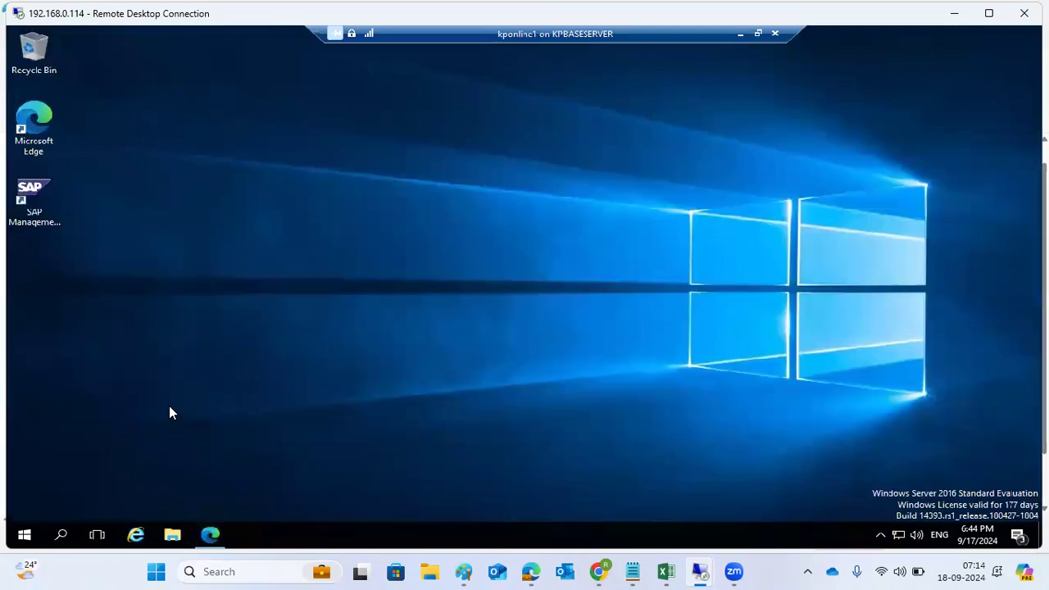
{"action": "left_click", "coordinate": [211, 537]}
{"action": "scroll", "coordinate": [236, 441], "scroll_direction": "down", "scroll_amount": 5}
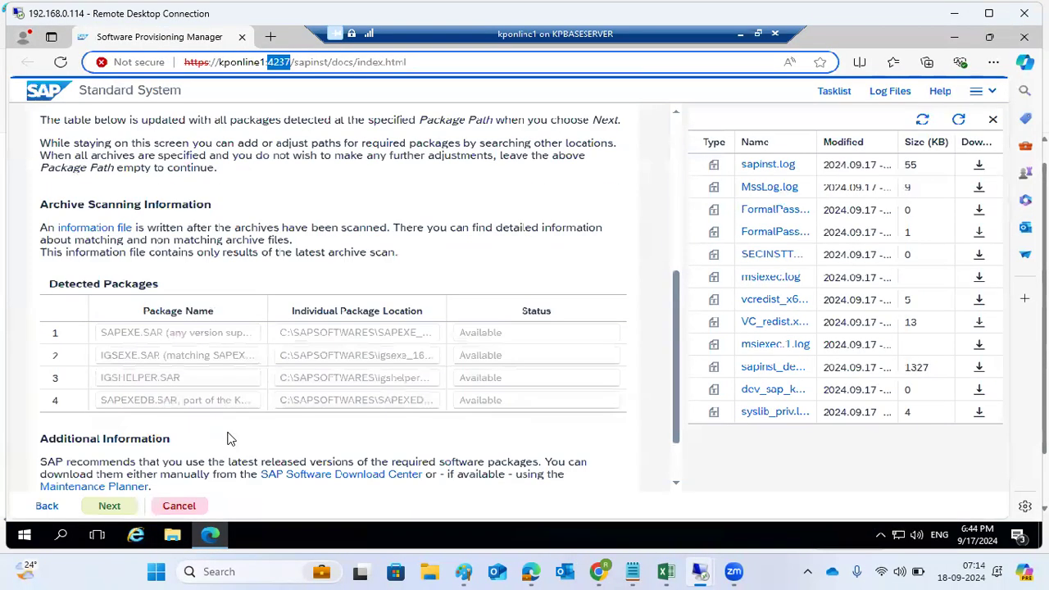
{"action": "left_click", "coordinate": [123, 504]}
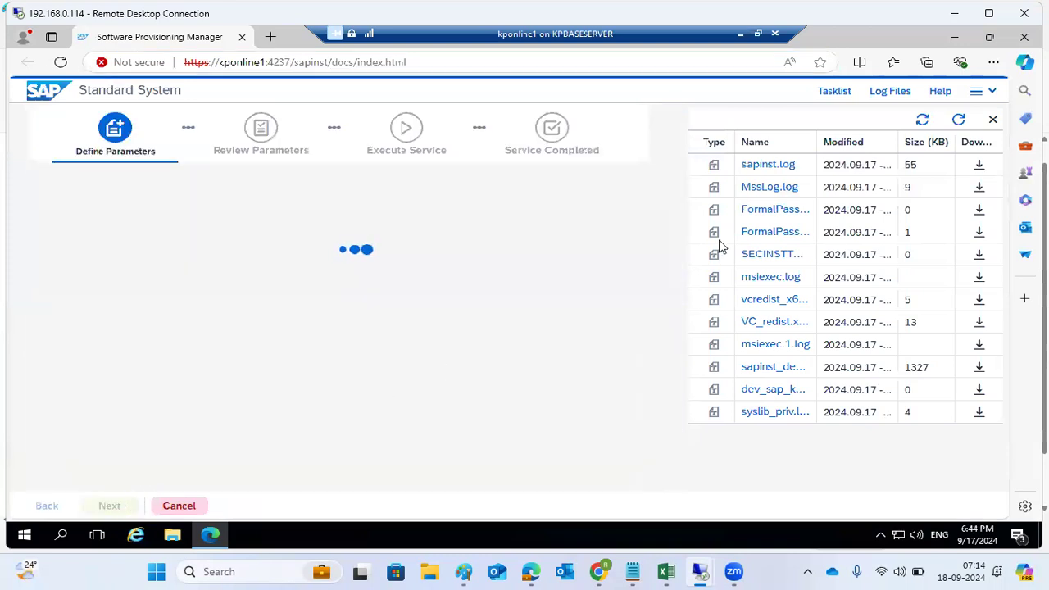
Refresh the log file list and check the server's CPU and memory performance in Task Manager
{"action": "left_click", "coordinate": [958, 120]}
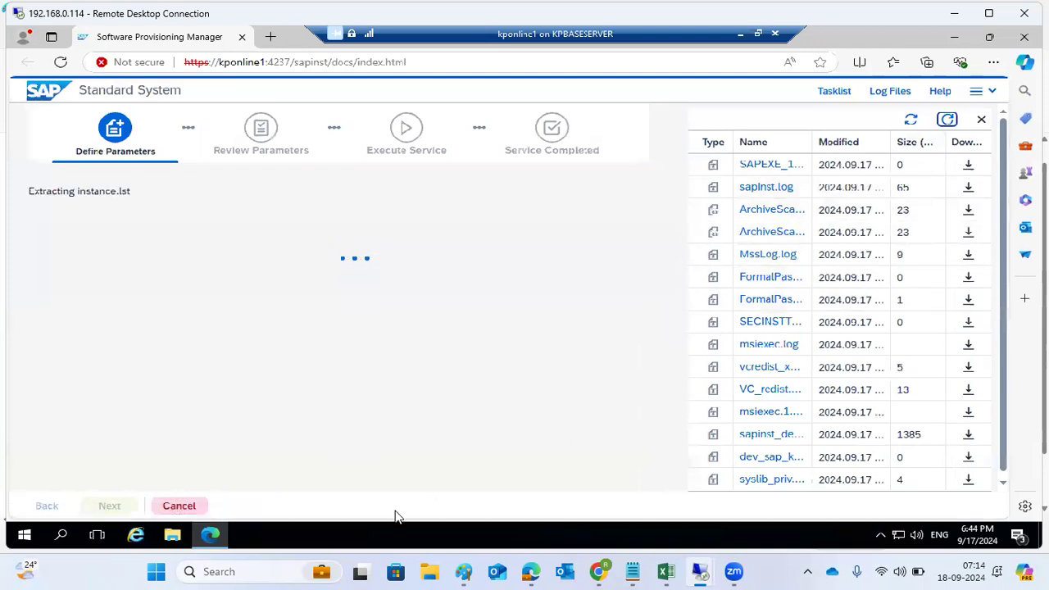
{"action": "right_click", "coordinate": [377, 541]}
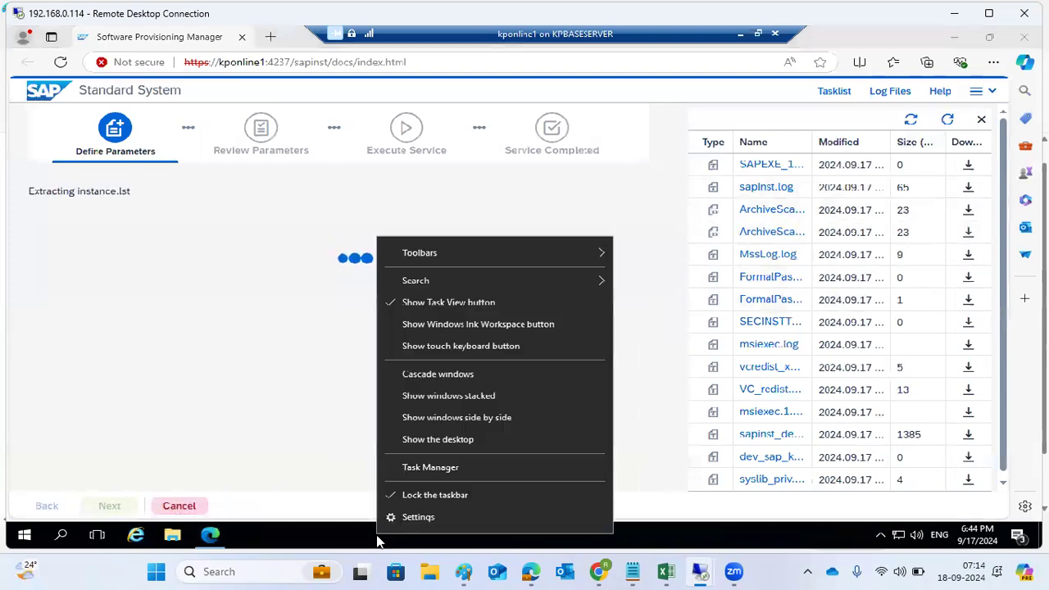
{"action": "left_click", "coordinate": [430, 469]}
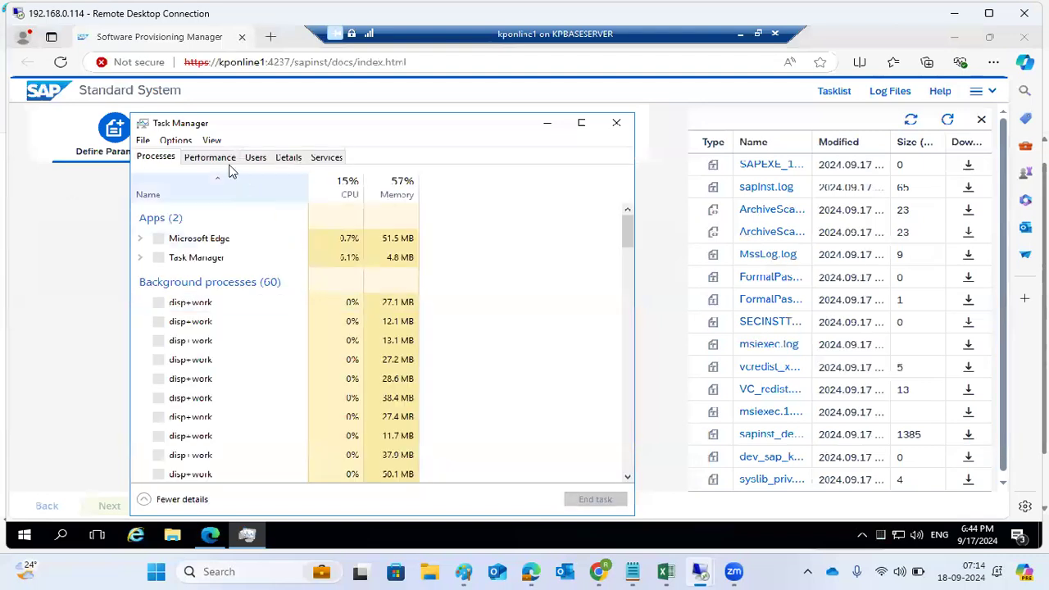
{"action": "left_click", "coordinate": [209, 158]}
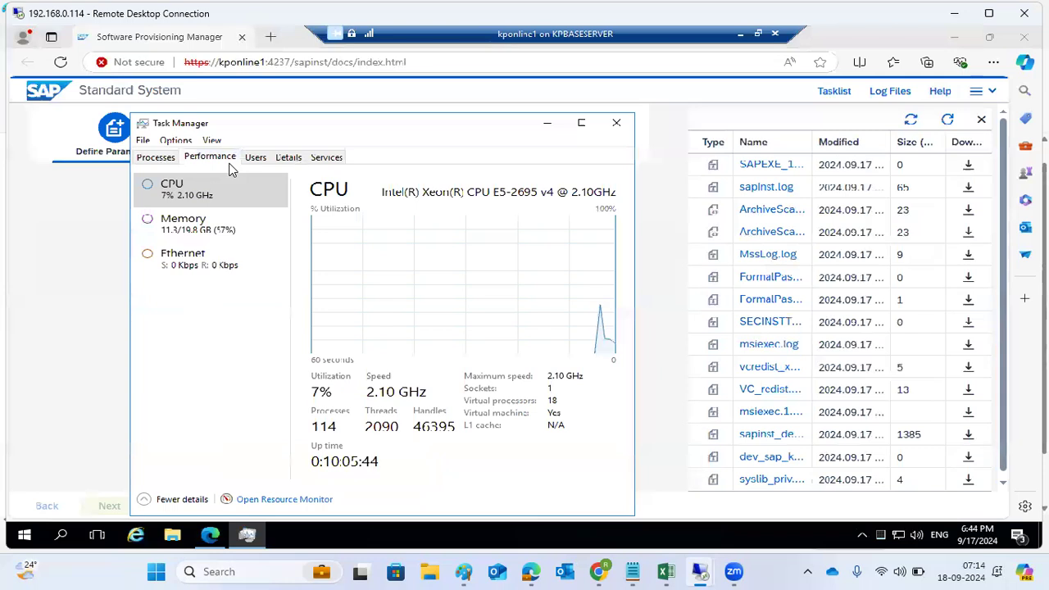
{"action": "left_click", "coordinate": [210, 228]}
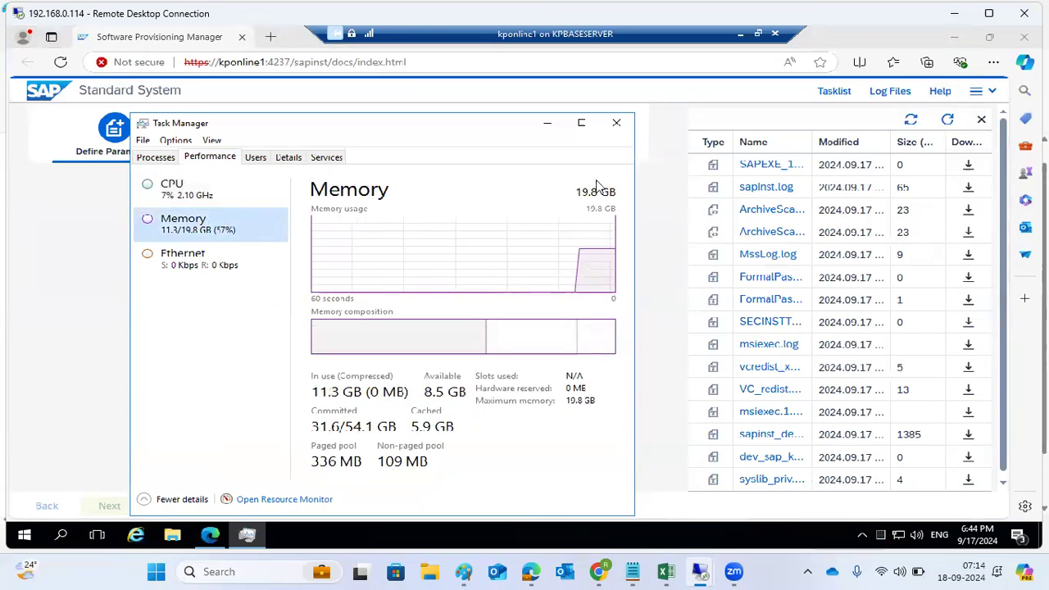
{"action": "left_click", "coordinate": [618, 124]}
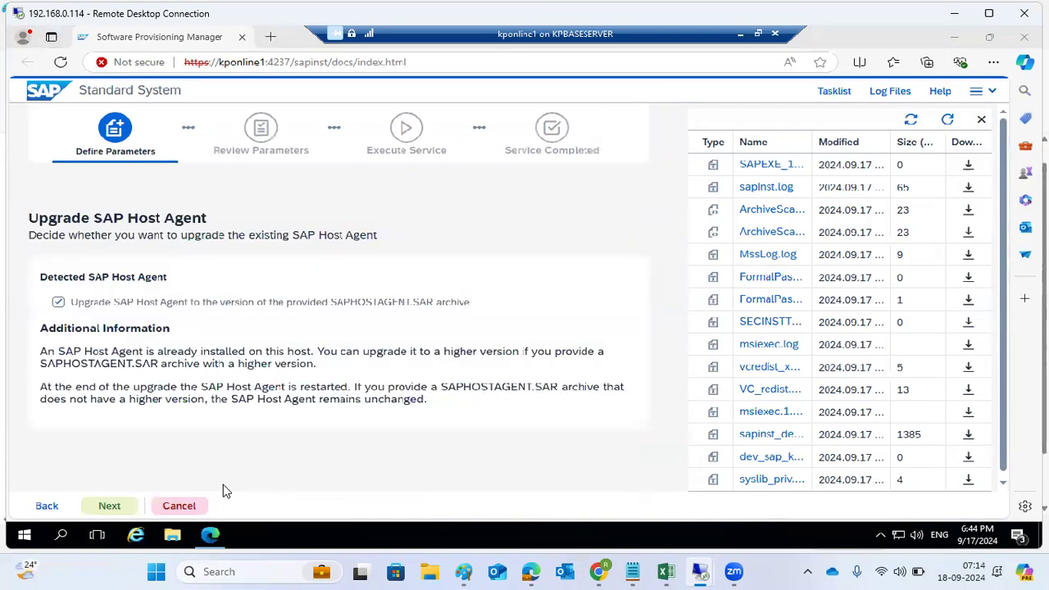
Disable the upgrade of the existing SAP Host Agent and continue
{"action": "left_click", "coordinate": [191, 303]}
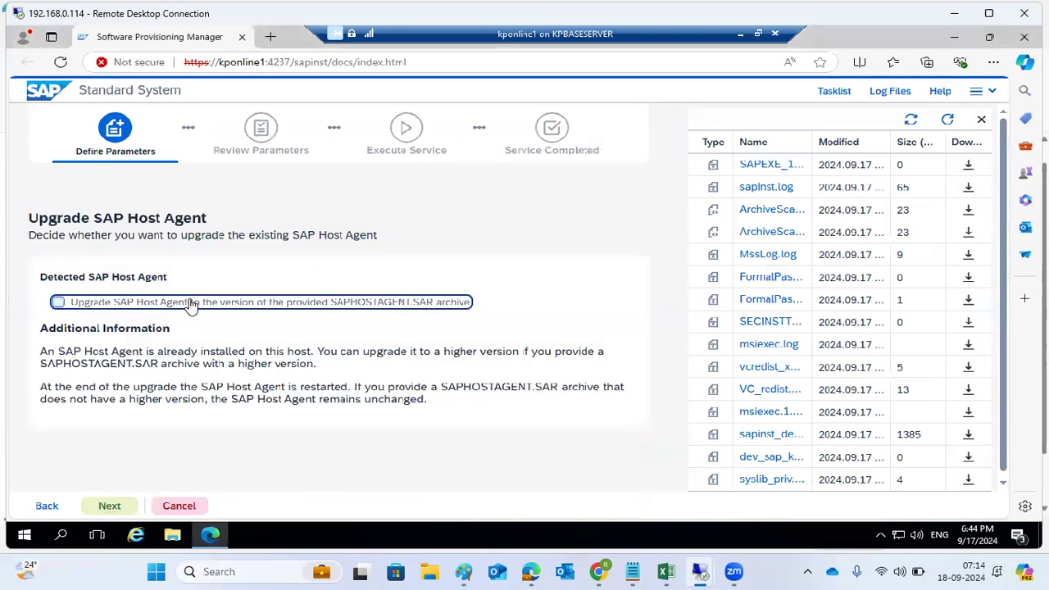
{"action": "left_click", "coordinate": [109, 506]}
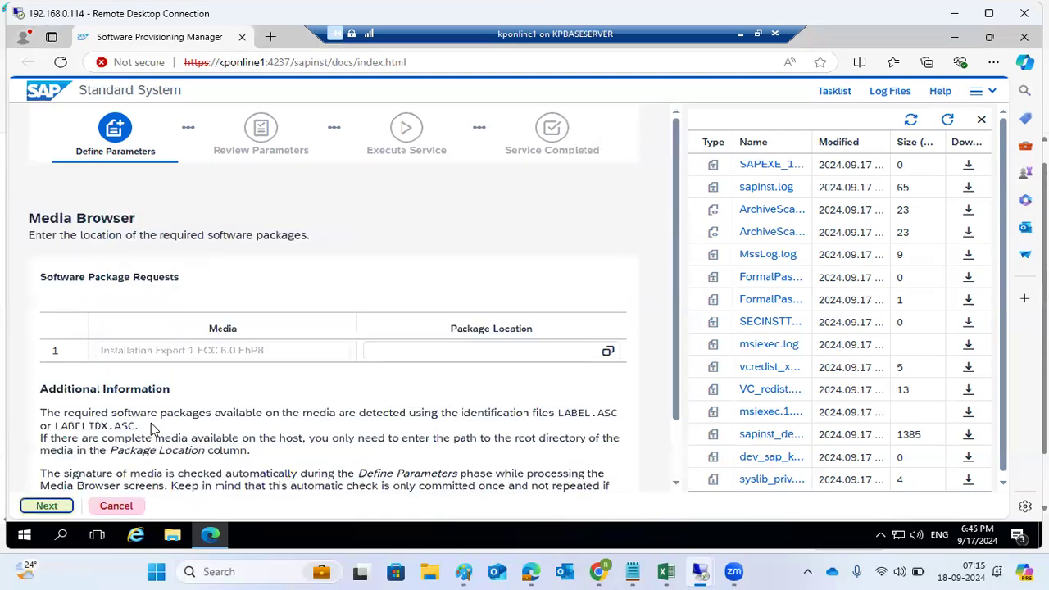
Set the package location of Installation Export 1 ECC 6.0 EhP8 to C:\SAPSOFTWARES\51050708ECC and start its verification
{"action": "left_click", "coordinate": [375, 344]}
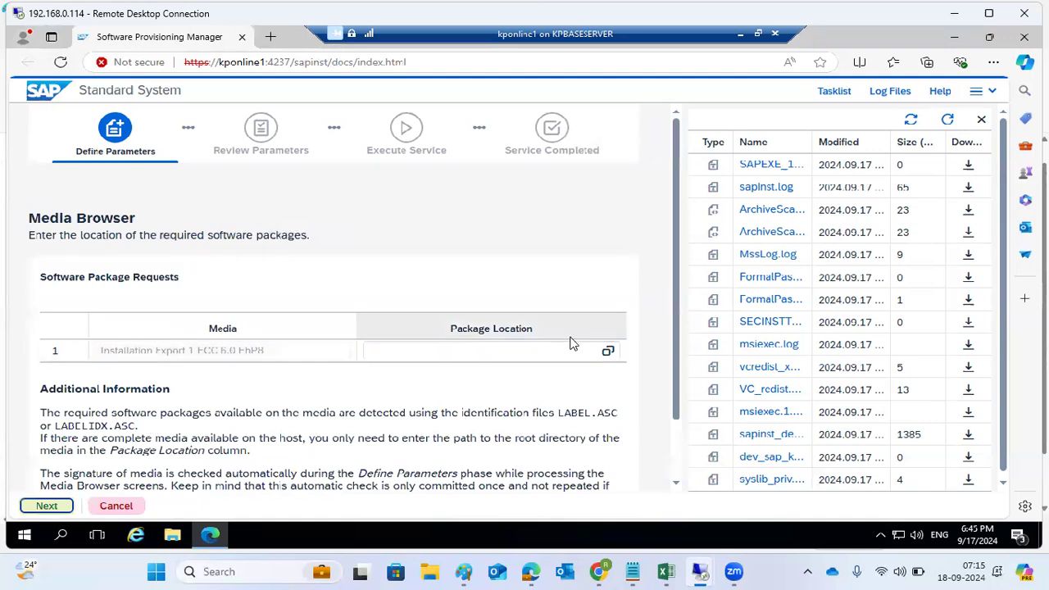
{"action": "left_click", "coordinate": [608, 353]}
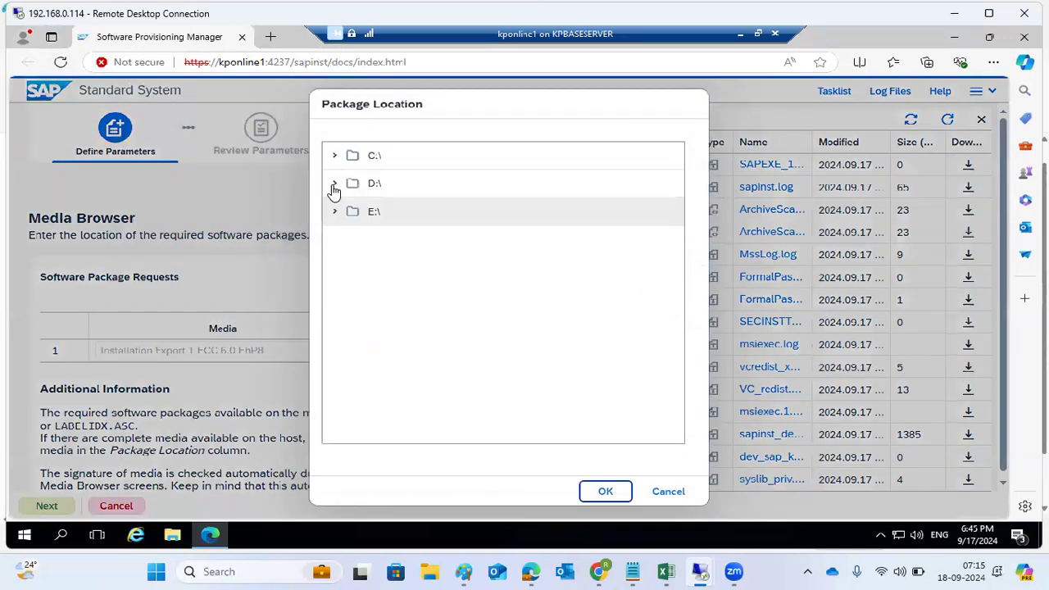
{"action": "left_click", "coordinate": [333, 161]}
{"action": "scroll", "coordinate": [351, 304], "scroll_direction": "down", "scroll_amount": 3}
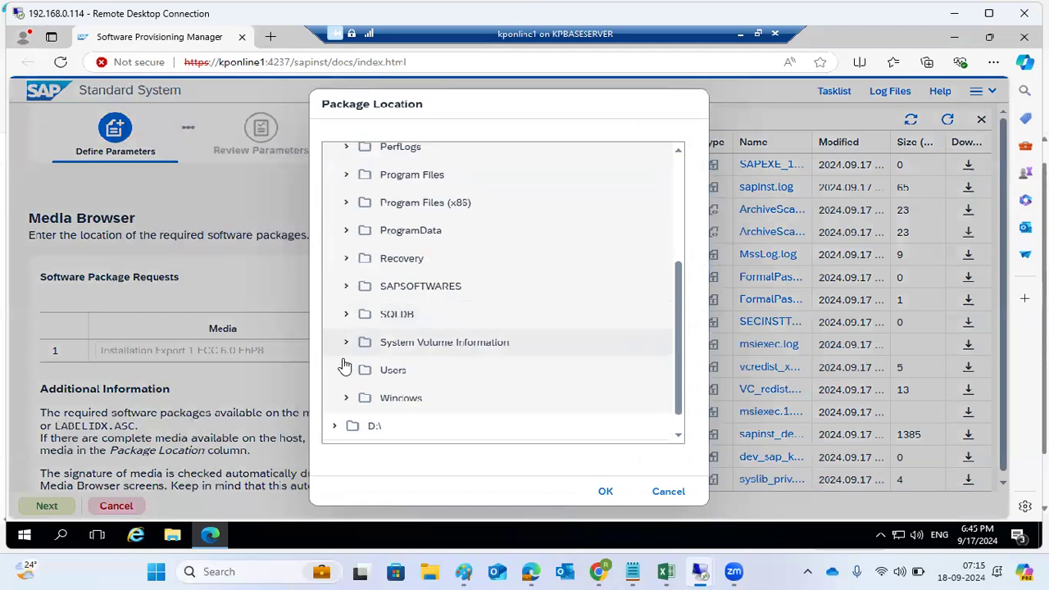
{"action": "left_click", "coordinate": [346, 287]}
{"action": "left_click", "coordinate": [355, 316]}
{"action": "left_click", "coordinate": [355, 316]}
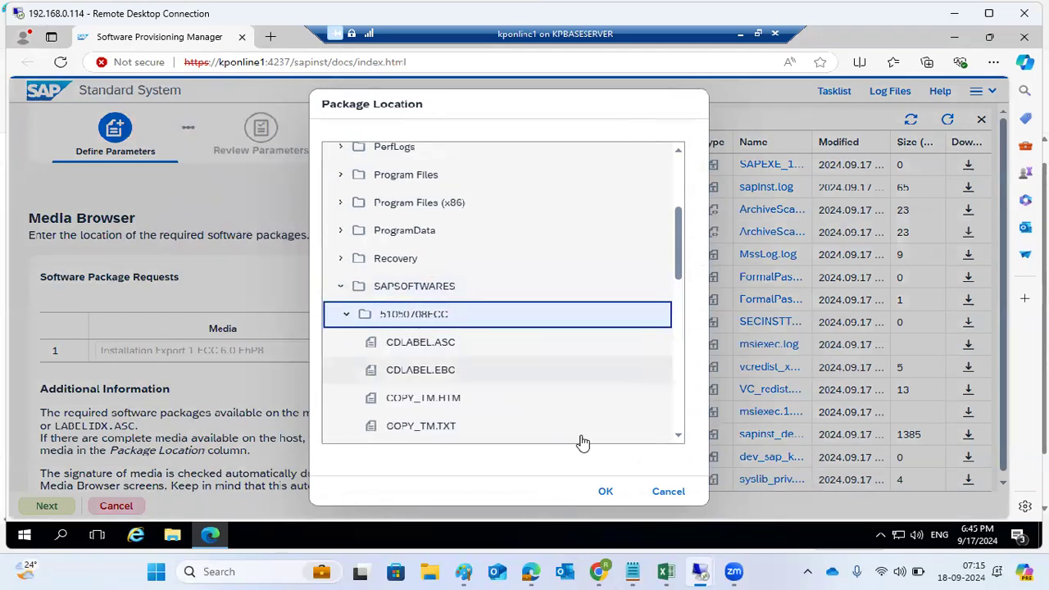
{"action": "left_click", "coordinate": [603, 492]}
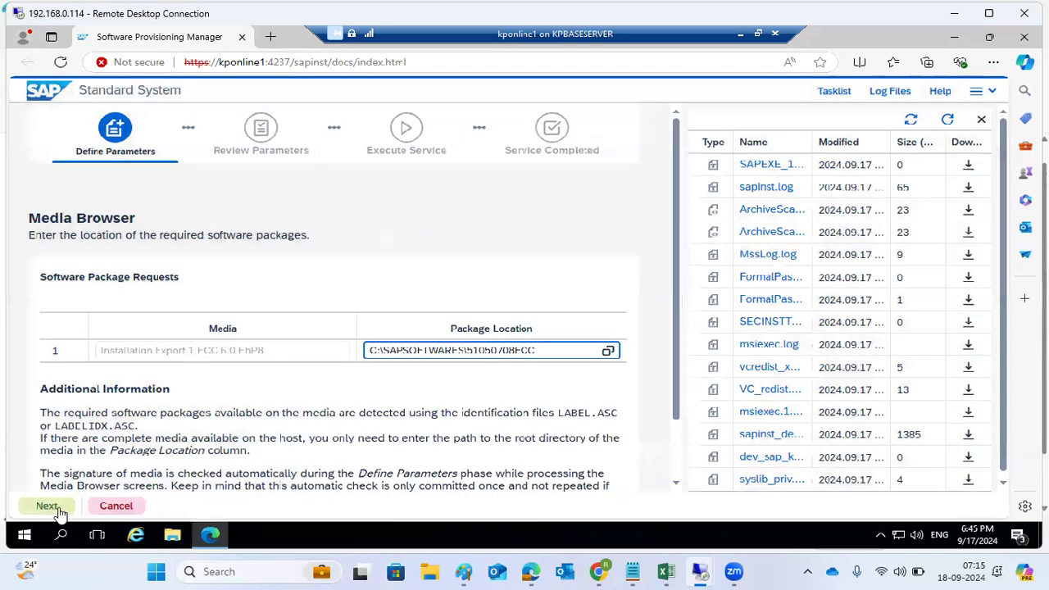
{"action": "left_click", "coordinate": [51, 506]}
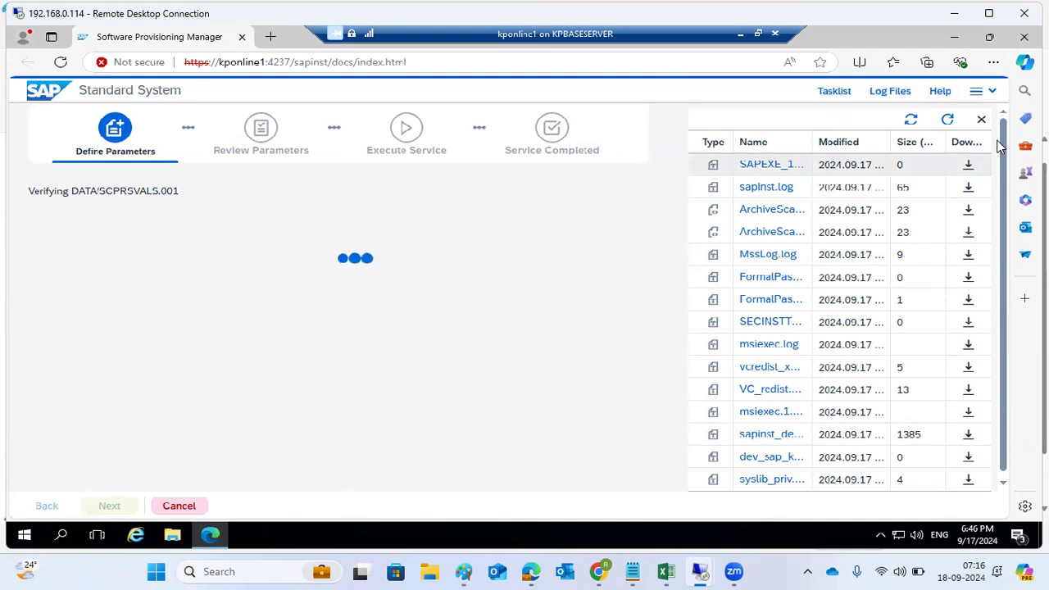
Refresh the log file list and read the export data unit signature and integrity entries in sapinst.log
{"action": "left_click", "coordinate": [948, 122]}
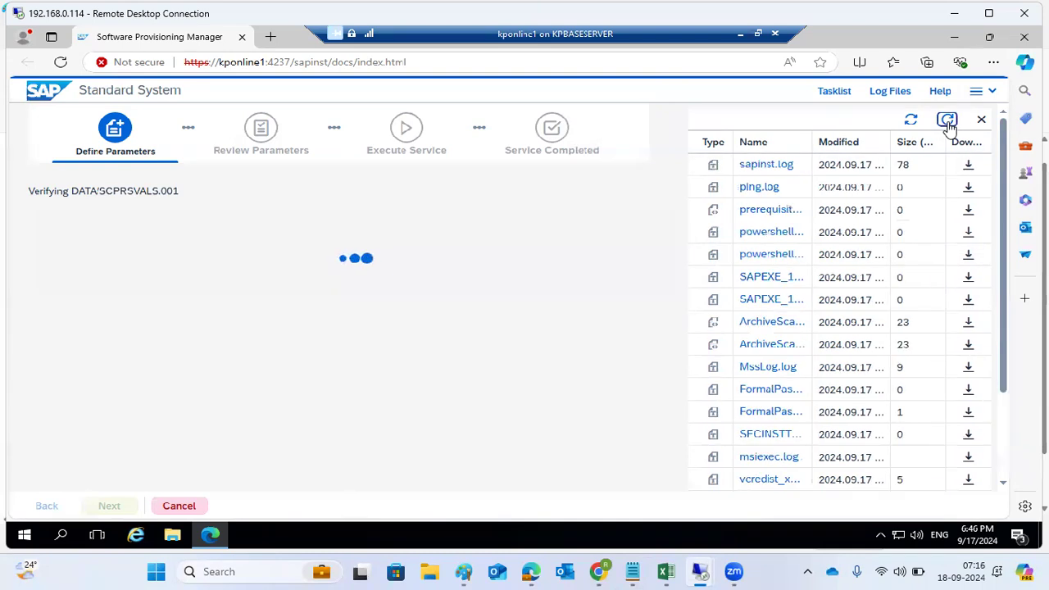
{"action": "left_click", "coordinate": [758, 165]}
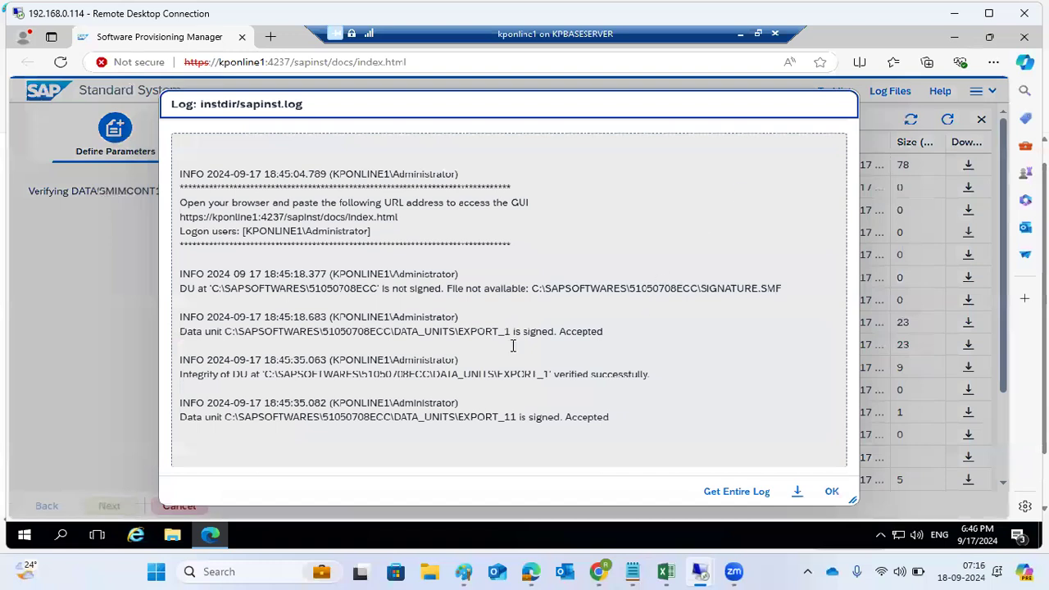
{"action": "left_click_drag", "start_coordinate": [494, 332], "coordinate": [520, 339]}
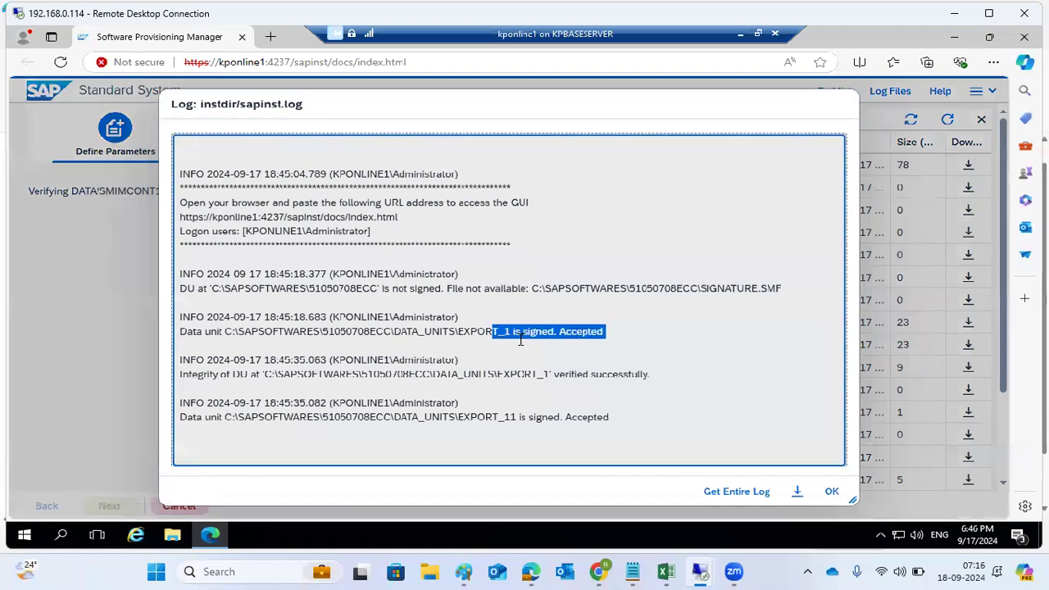
{"action": "left_click", "coordinate": [584, 376]}
{"action": "left_click_drag", "start_coordinate": [577, 376], "coordinate": [608, 376]}
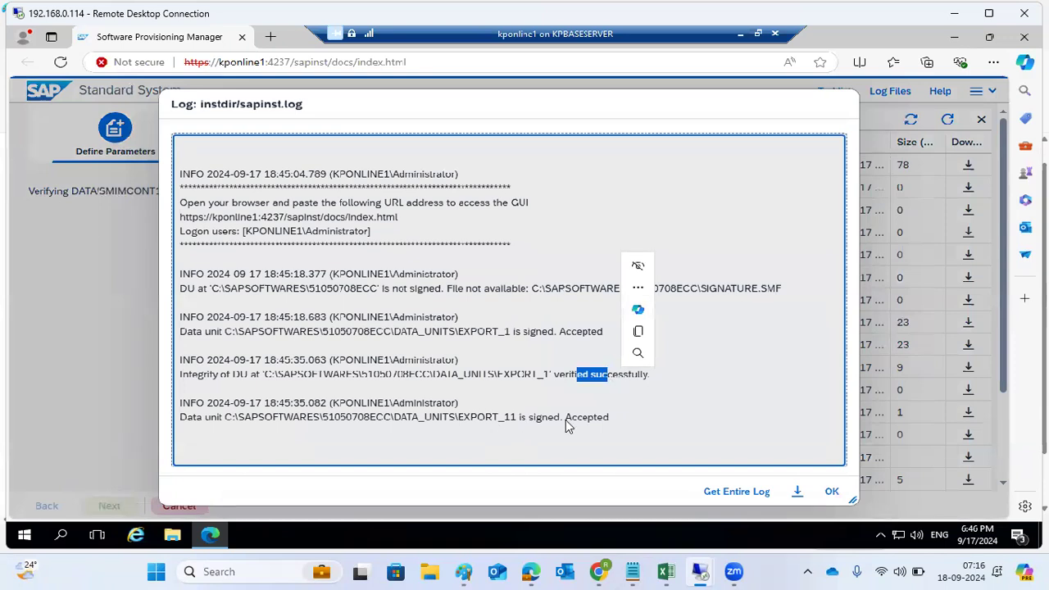
{"action": "left_click", "coordinate": [830, 491]}
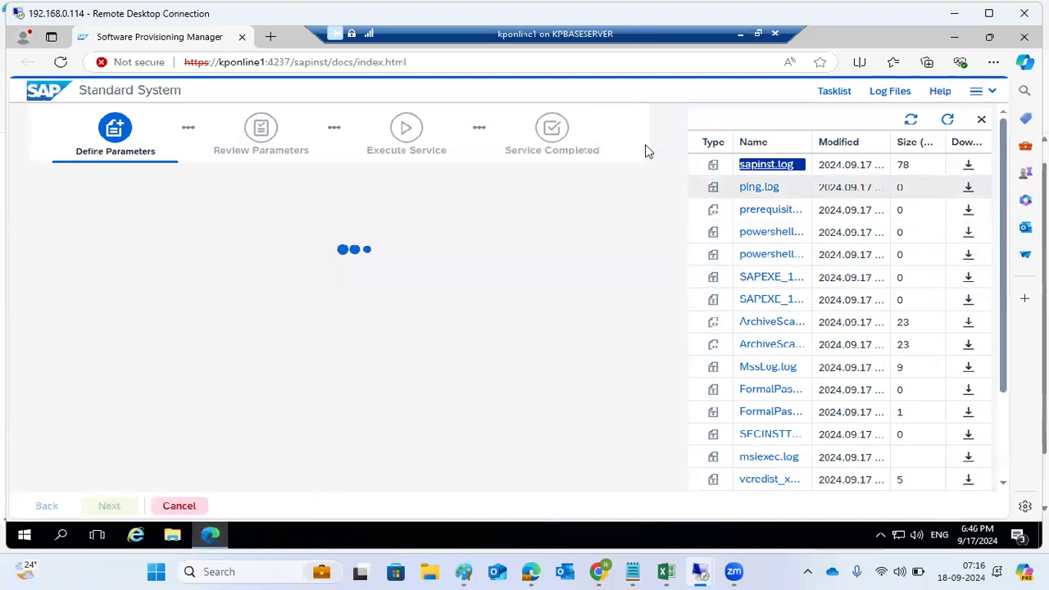
Switch to File Explorer and open the sapinst_instdir folder under C:\Program Files
{"action": "left_click", "coordinate": [208, 536]}
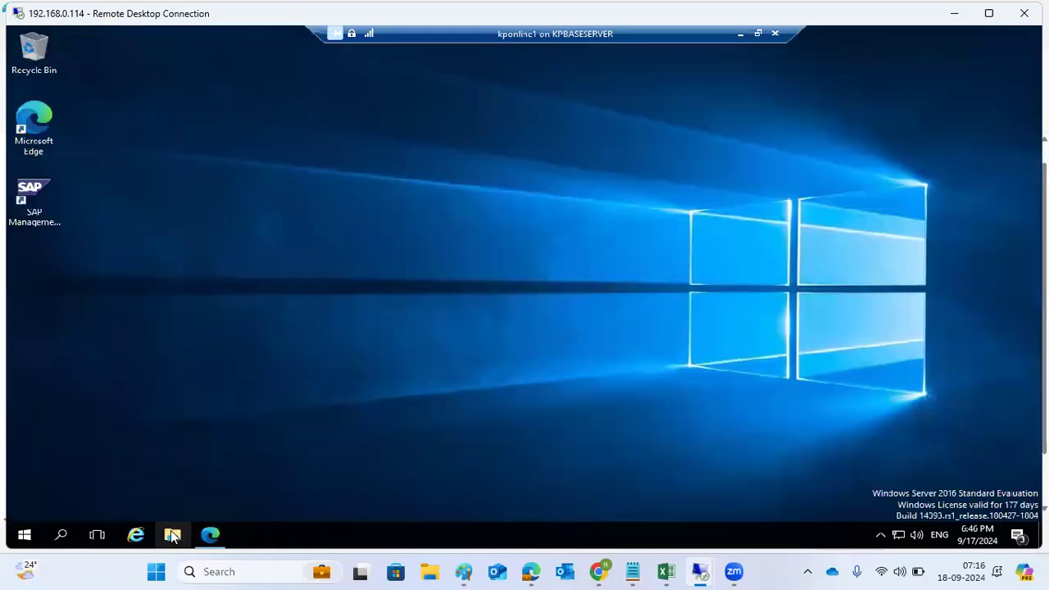
{"action": "left_click", "coordinate": [172, 535]}
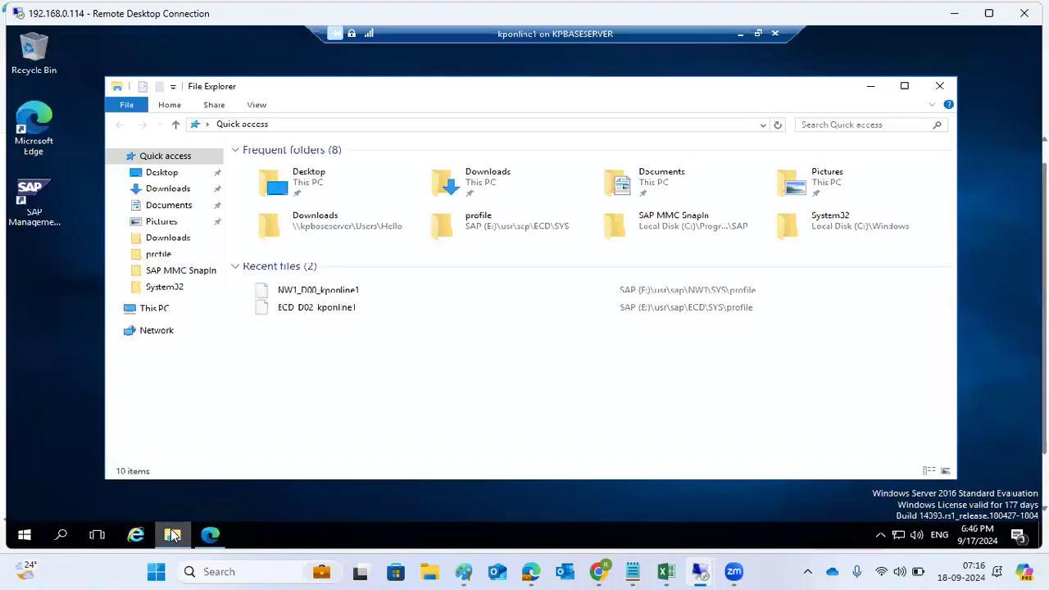
{"action": "left_click", "coordinate": [152, 309]}
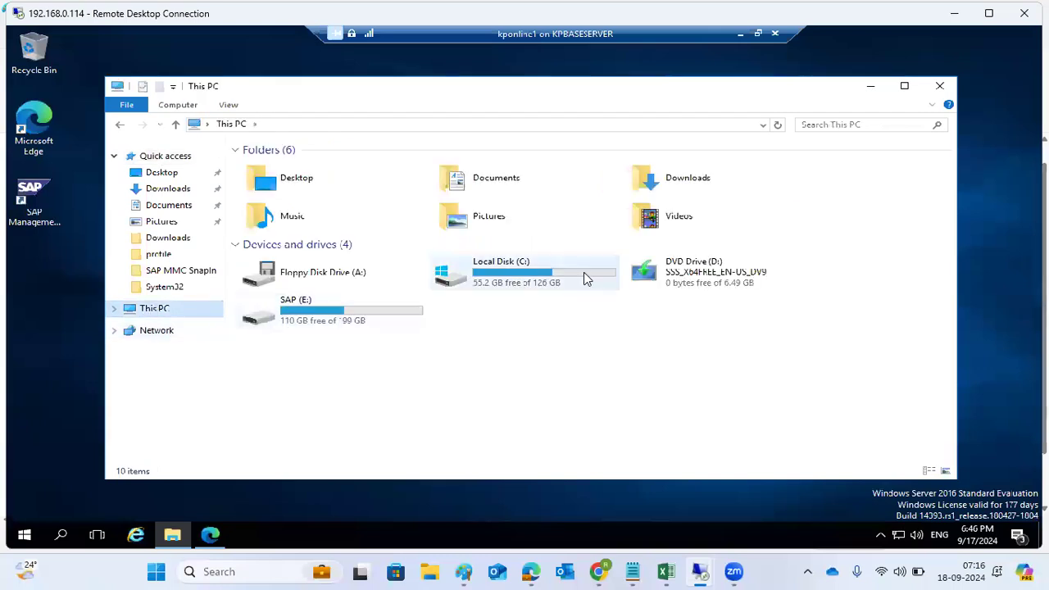
{"action": "double_click", "coordinate": [584, 277]}
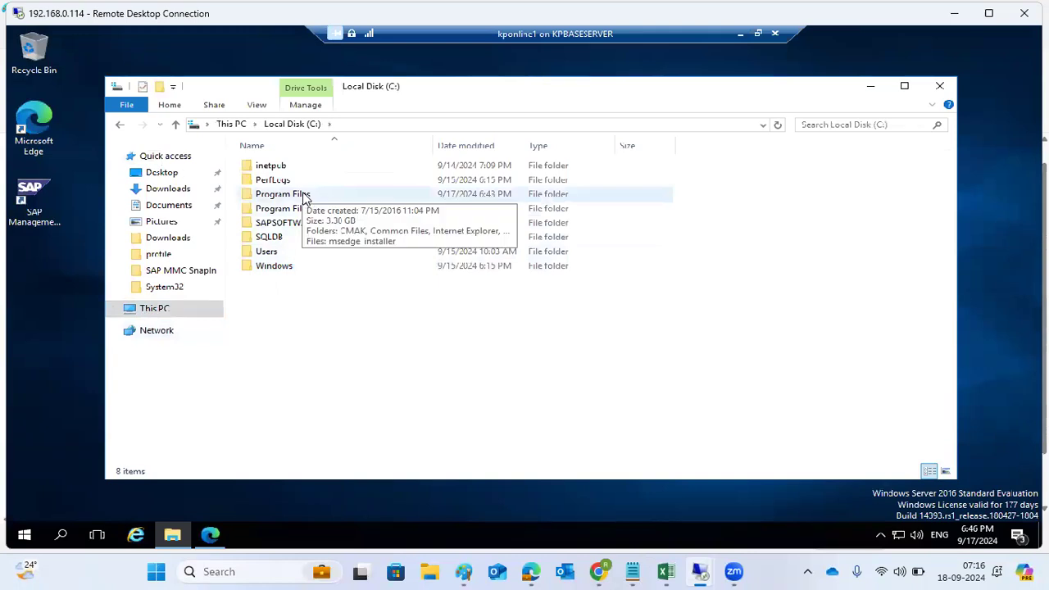
{"action": "double_click", "coordinate": [304, 198]}
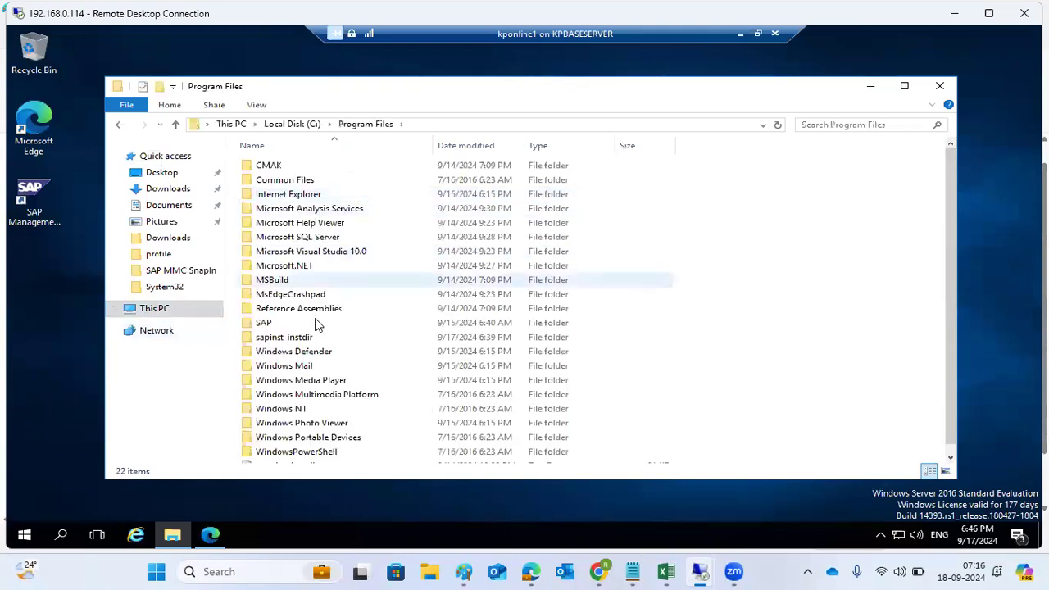
{"action": "double_click", "coordinate": [285, 343]}
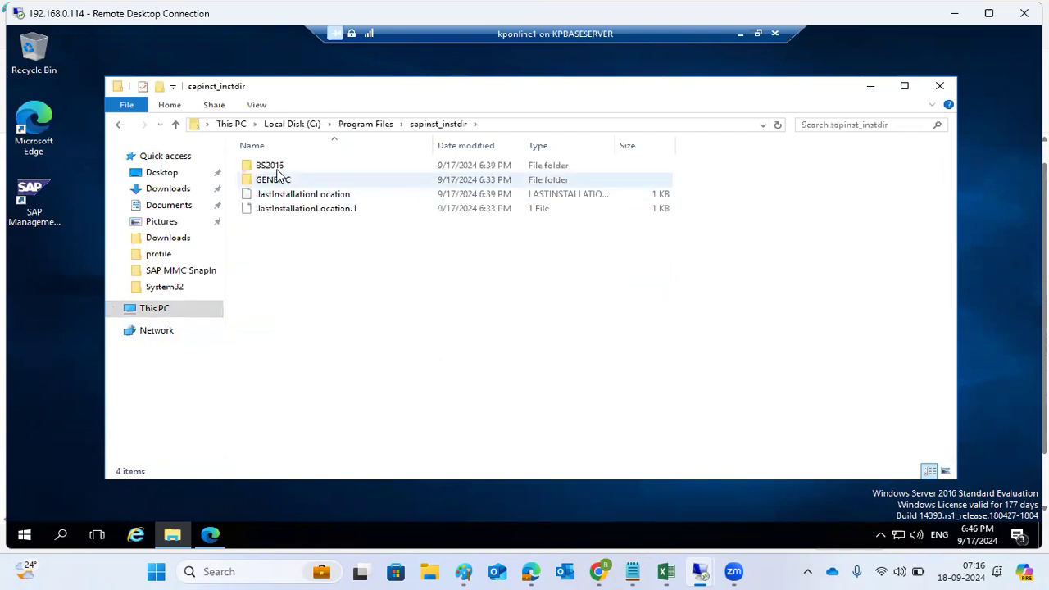
Open BS2016\ERP608\MSS\INSTALL\STD\ABAP, sort the installation files by date modified to examine the newest logs, and close the folder window
{"action": "double_click", "coordinate": [278, 170]}
{"action": "double_click", "coordinate": [280, 170]}
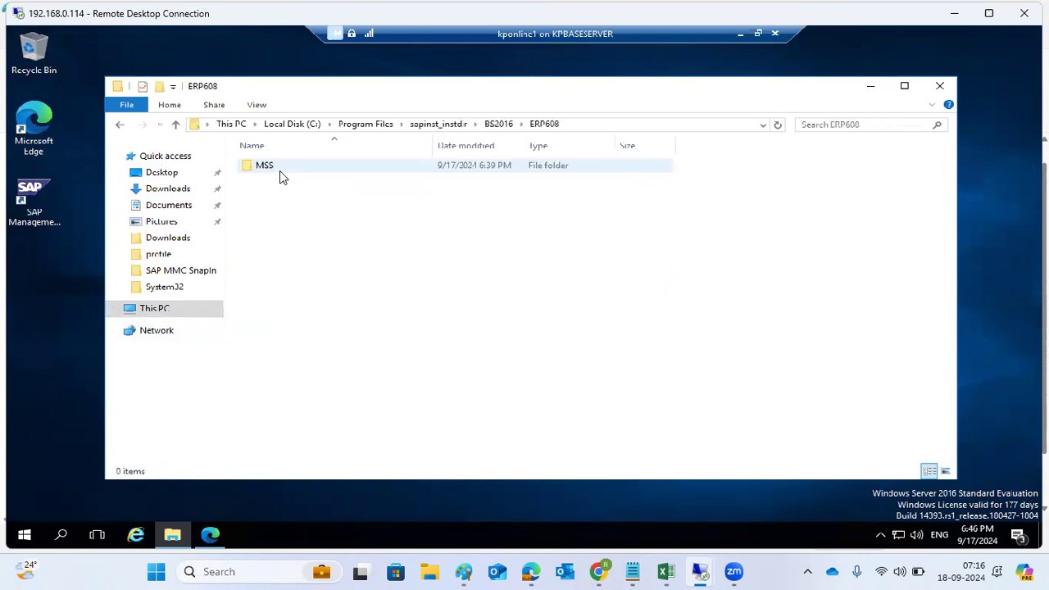
{"action": "double_click", "coordinate": [281, 169]}
{"action": "double_click", "coordinate": [281, 169]}
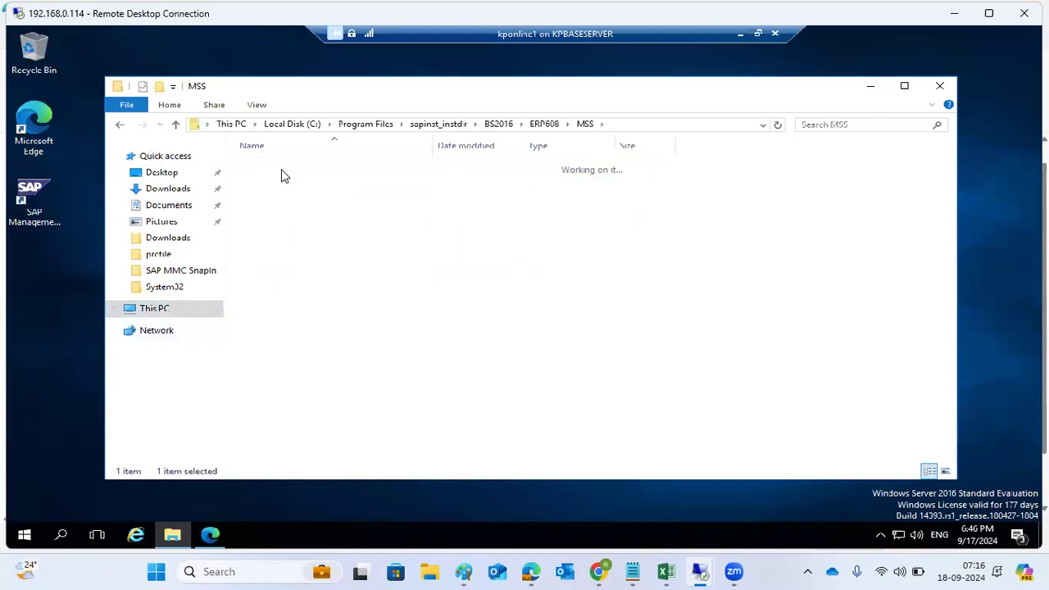
{"action": "left_click", "coordinate": [282, 169]}
{"action": "double_click", "coordinate": [282, 169]}
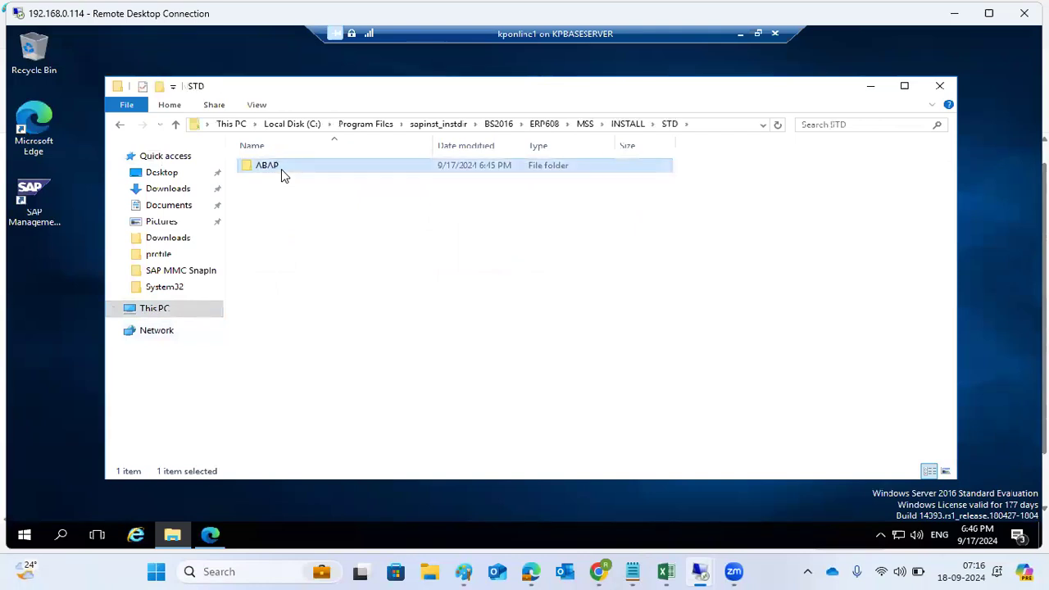
{"action": "double_click", "coordinate": [281, 169]}
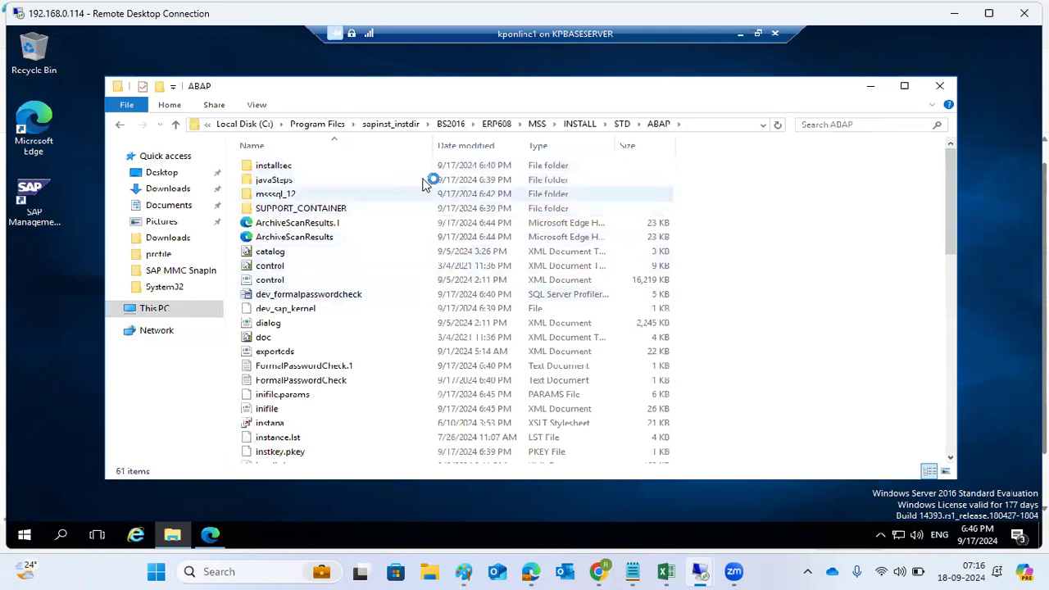
{"action": "left_click", "coordinate": [476, 153]}
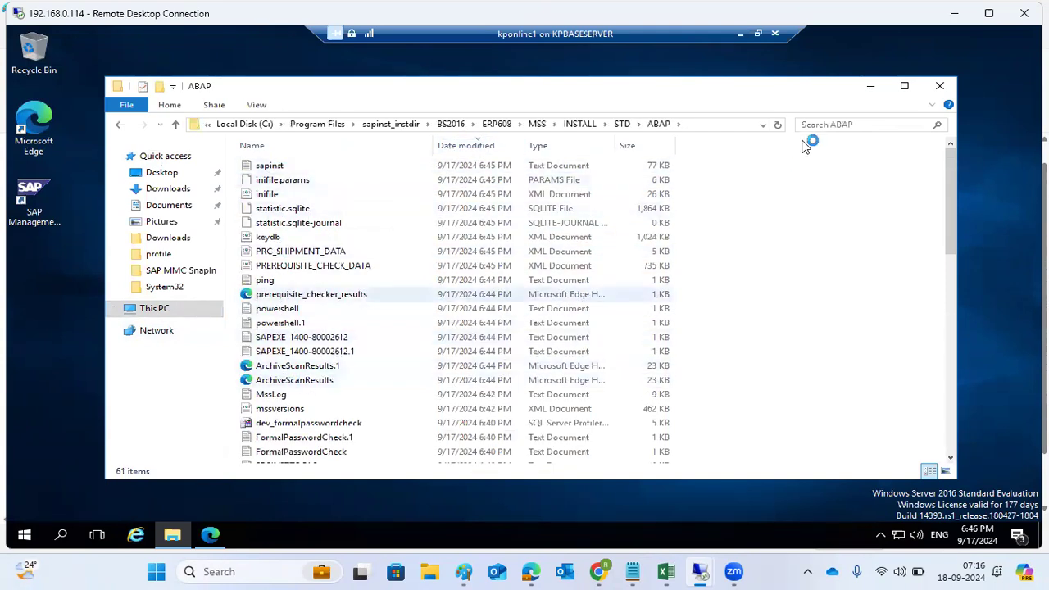
{"action": "left_click", "coordinate": [940, 87]}
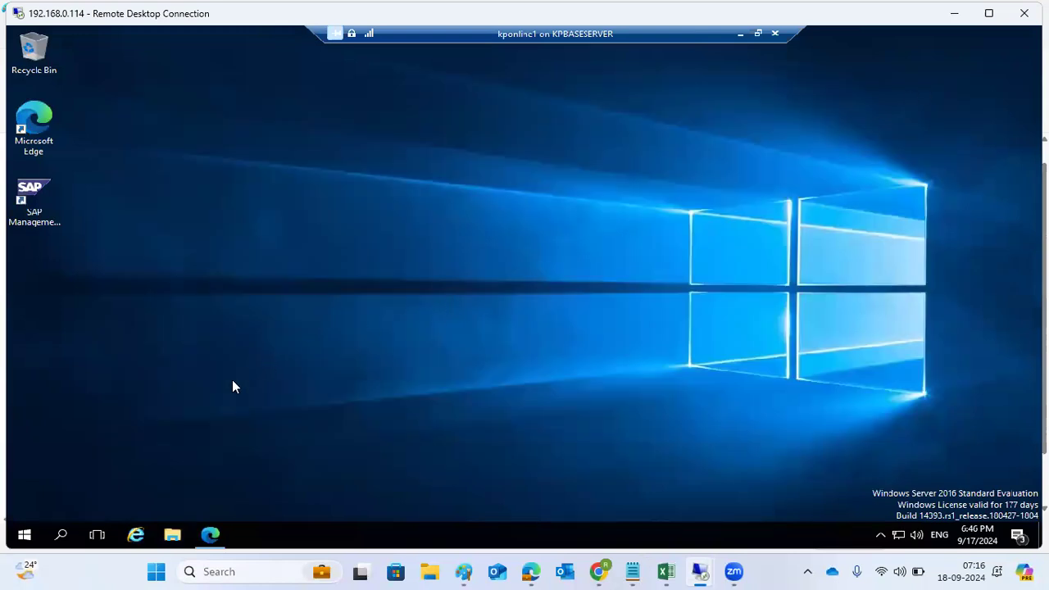
Browse the SAP (E:) drive's ECD data folders in File Explorer, check the free space on the drives, and minimise the window
{"action": "left_click", "coordinate": [171, 534]}
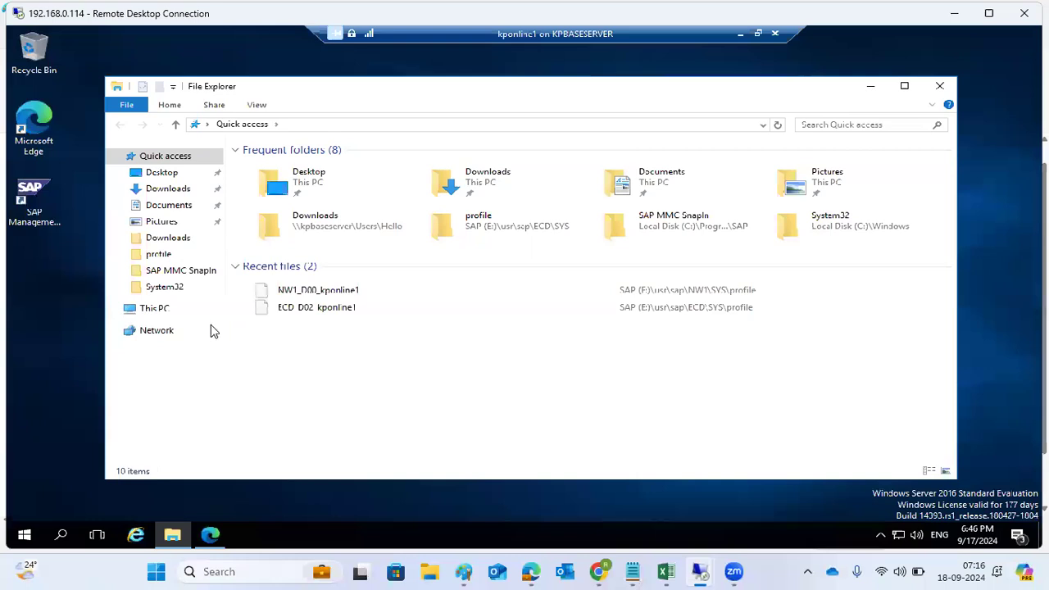
{"action": "left_click", "coordinate": [154, 309]}
{"action": "double_click", "coordinate": [309, 306]}
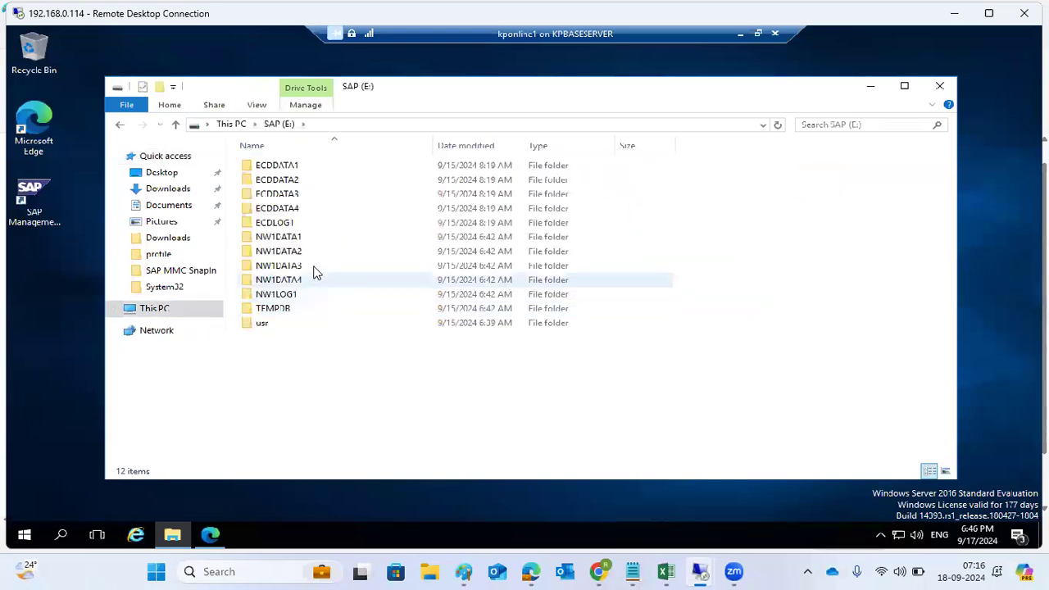
{"action": "double_click", "coordinate": [319, 169]}
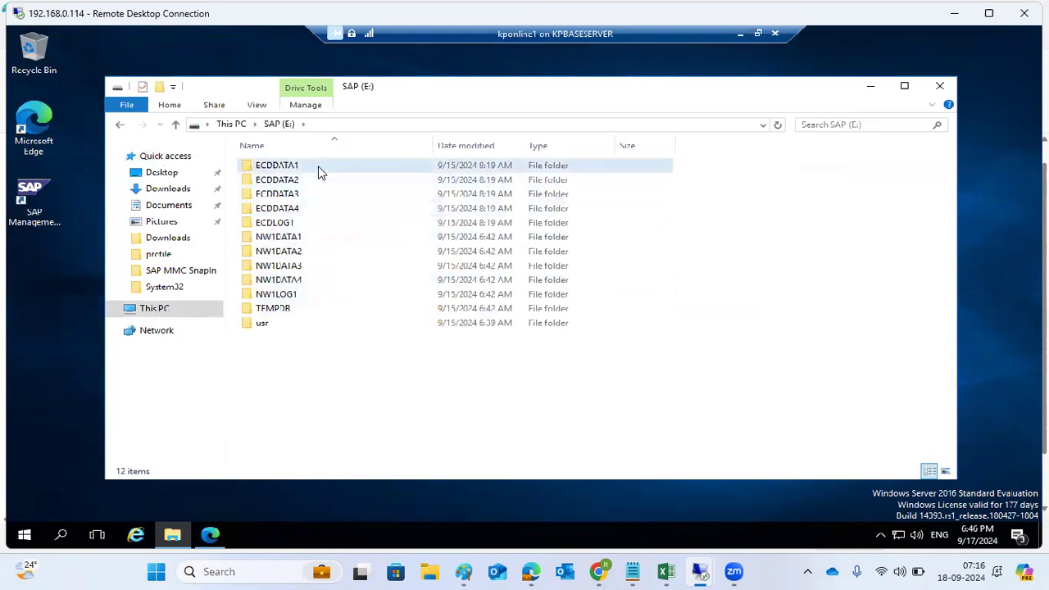
{"action": "left_click", "coordinate": [146, 308]}
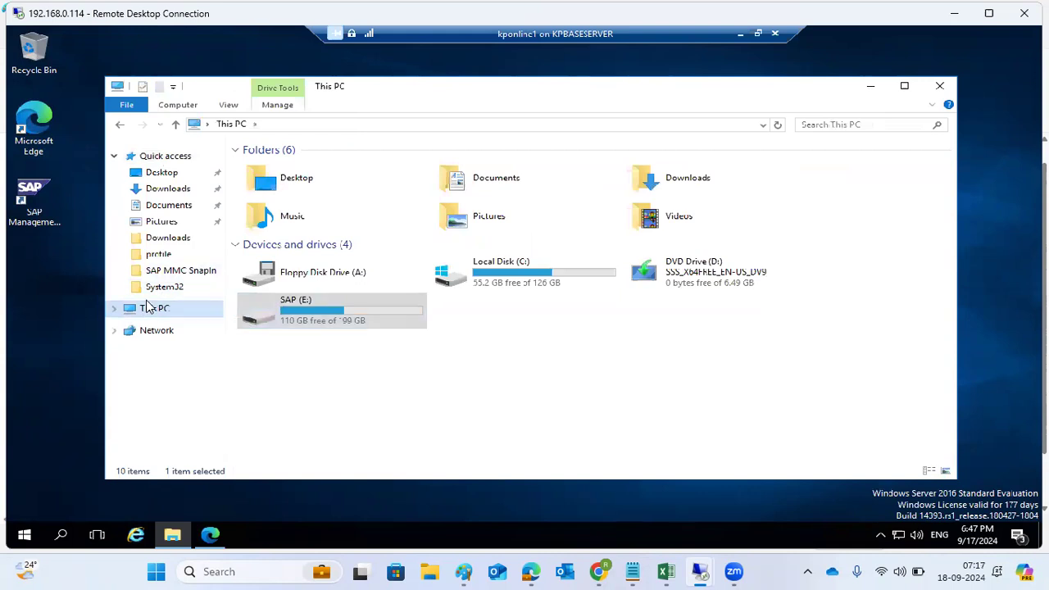
{"action": "left_click", "coordinate": [181, 533]}
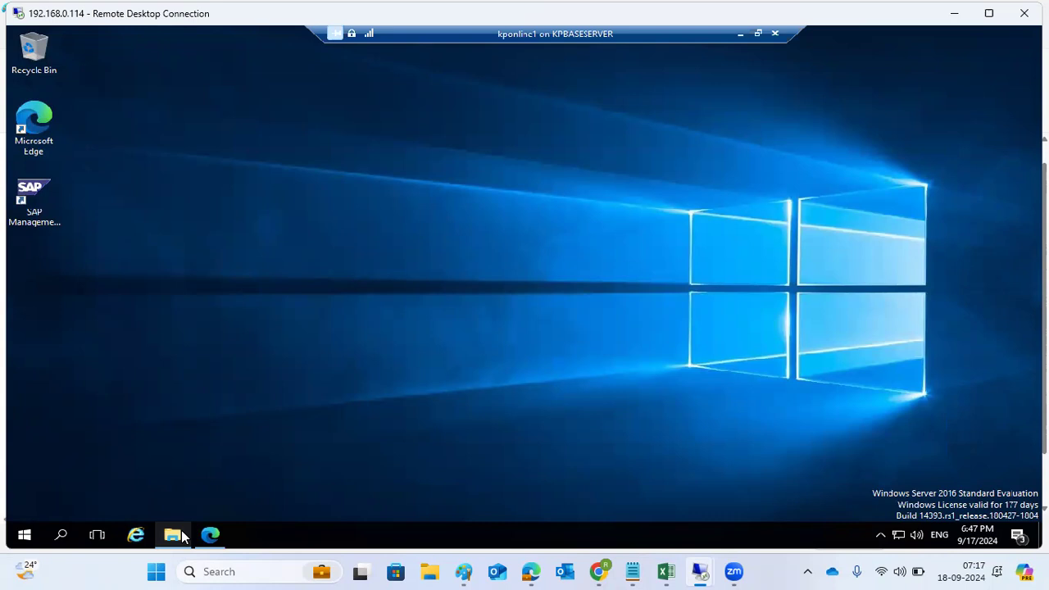
Switch back to the Software Provisioning Manager in Edge, refresh the log file list, and read the latest entries in sapinst.log
{"action": "left_click", "coordinate": [226, 535]}
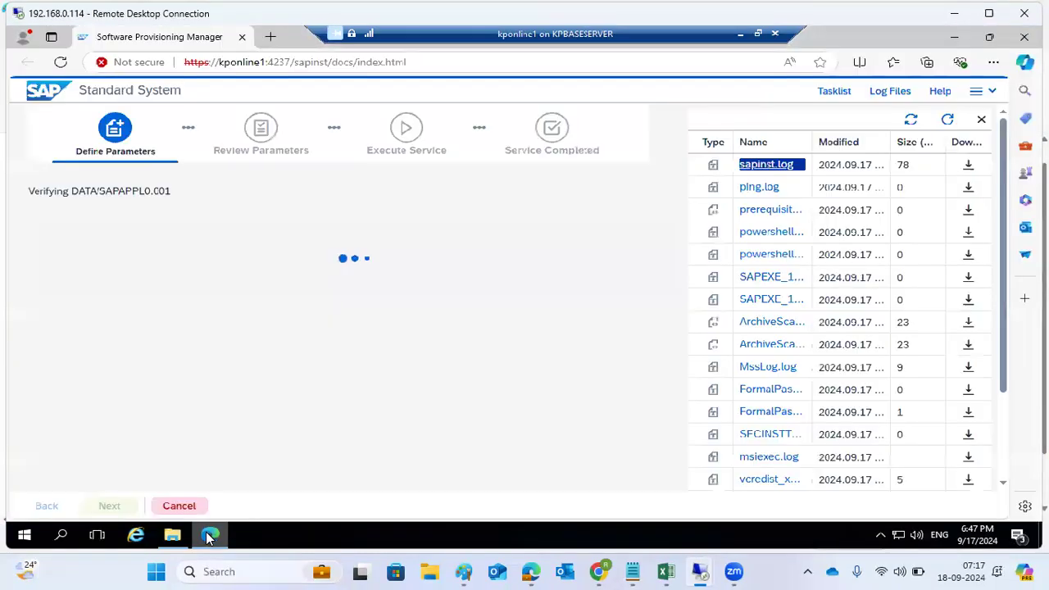
{"action": "left_click", "coordinate": [947, 122]}
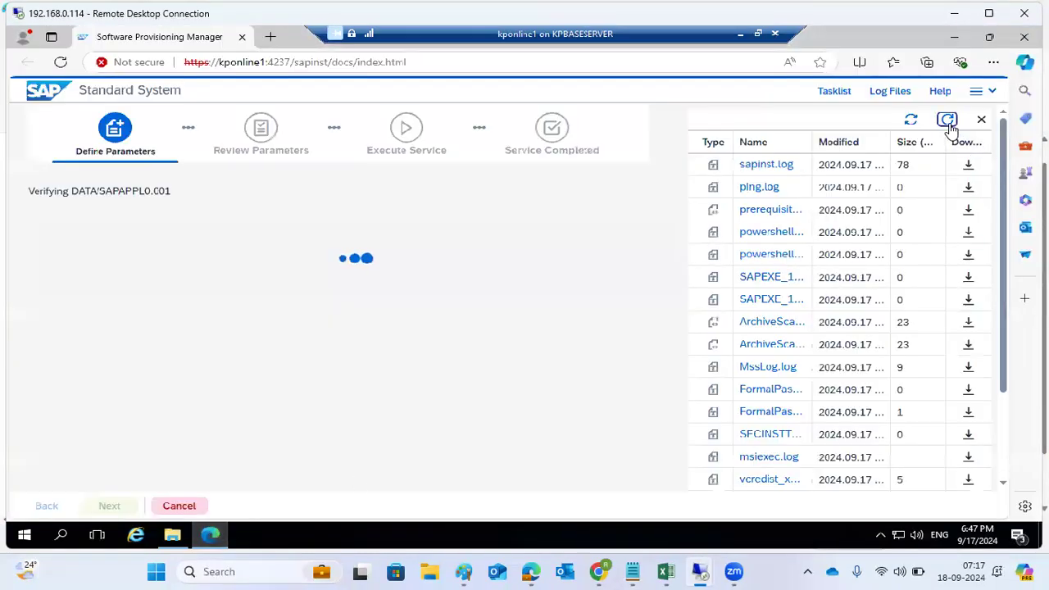
{"action": "double_click", "coordinate": [746, 167]}
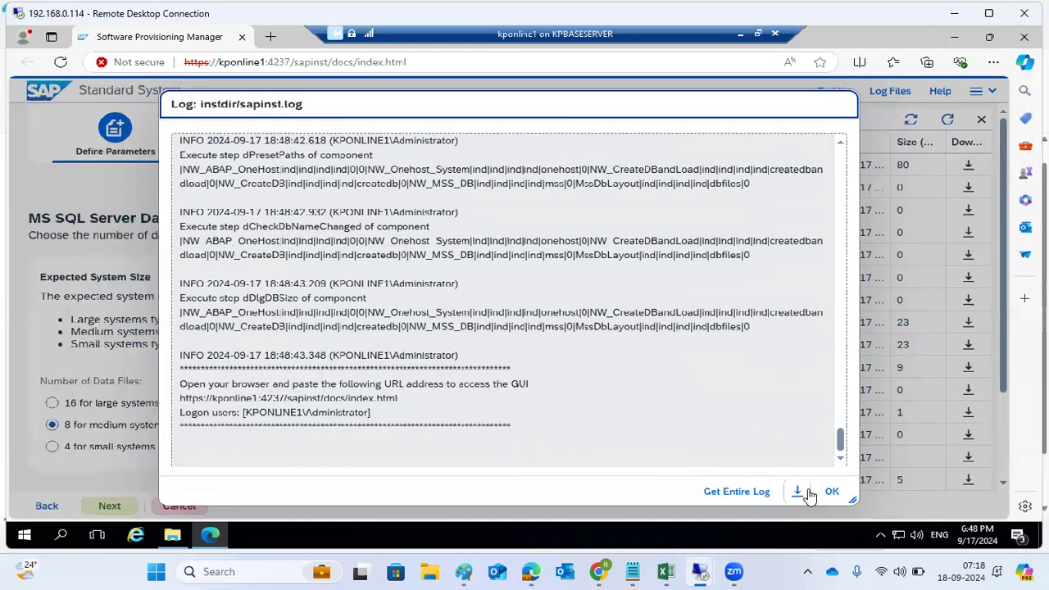
{"action": "left_click", "coordinate": [276, 384]}
{"action": "left_click_drag", "start_coordinate": [275, 384], "coordinate": [410, 427]}
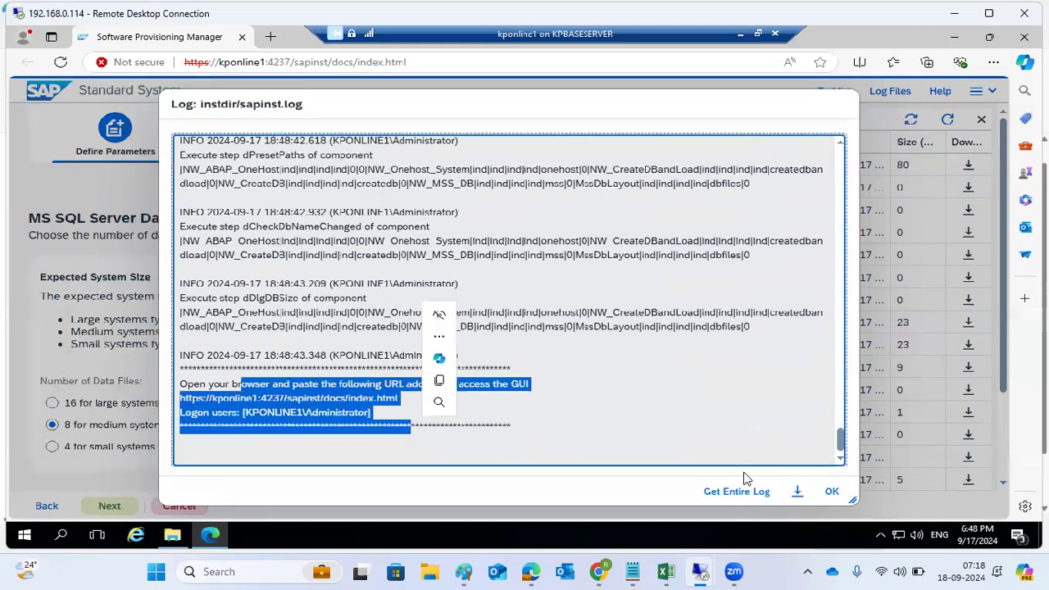
{"action": "left_click", "coordinate": [832, 491]}
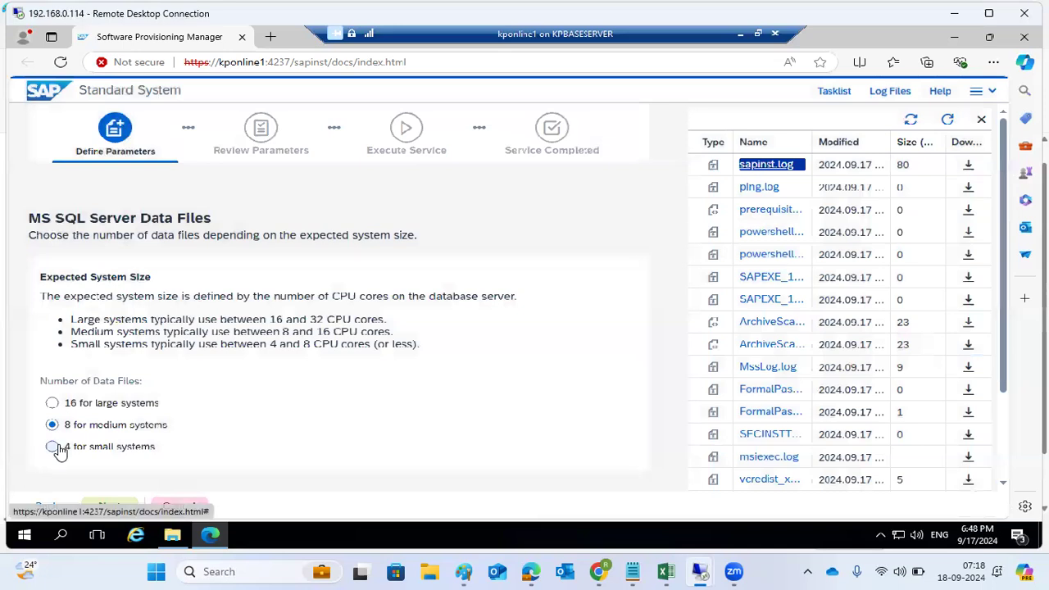
Set the number of MS SQL Server data files to 4 for small systems, proceed, and refresh the log file list
{"action": "left_click", "coordinate": [51, 447]}
{"action": "left_click", "coordinate": [112, 506]}
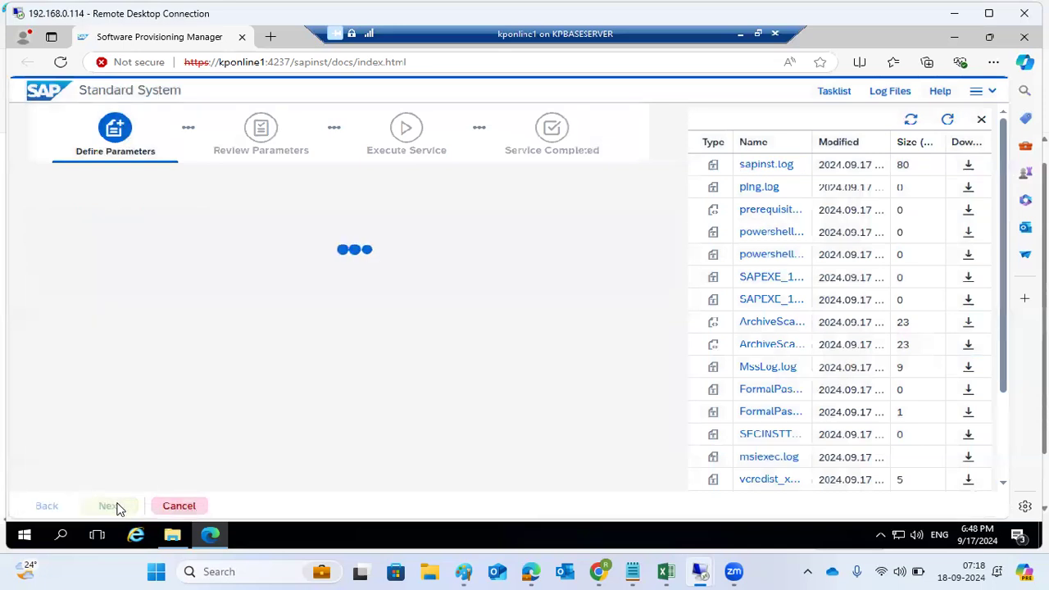
{"action": "left_click", "coordinate": [948, 120]}
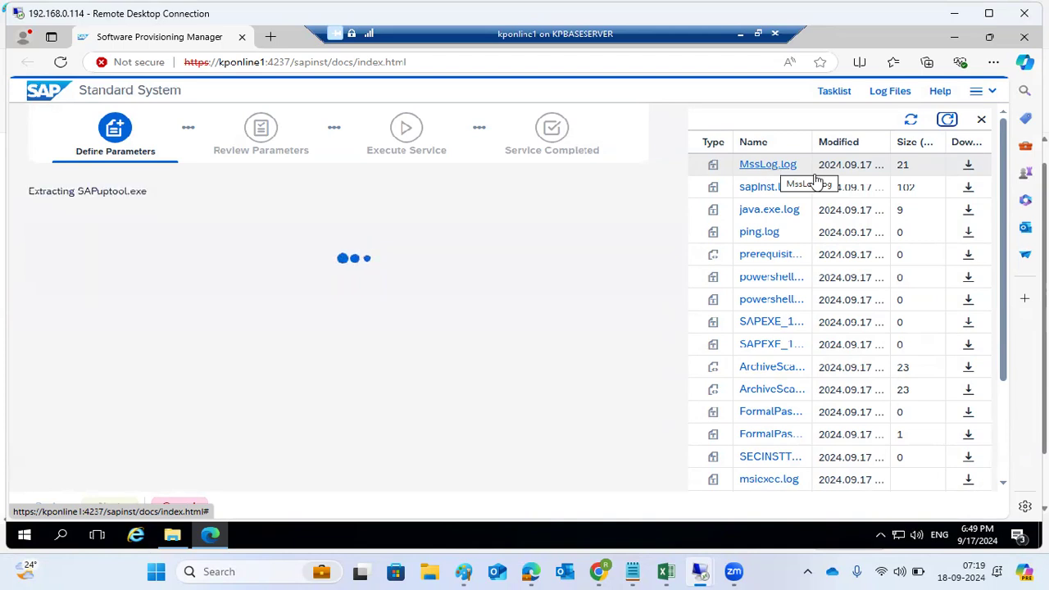
{"action": "left_click", "coordinate": [946, 125]}
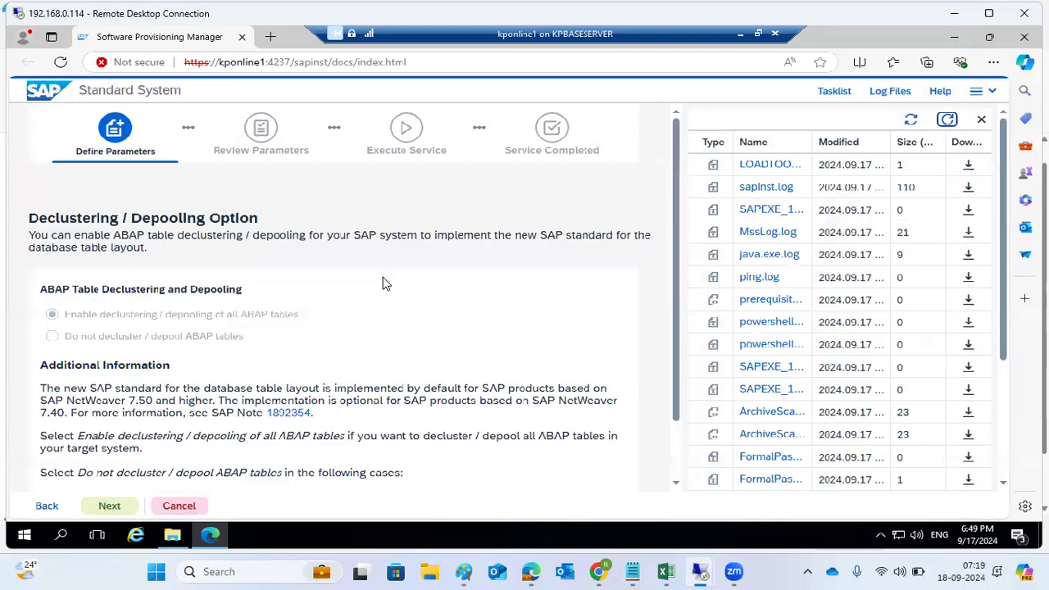
Accept declustering / depooling of all ABAP tables and set the number of parallel jobs for the database import to 15
{"action": "left_click", "coordinate": [111, 505]}
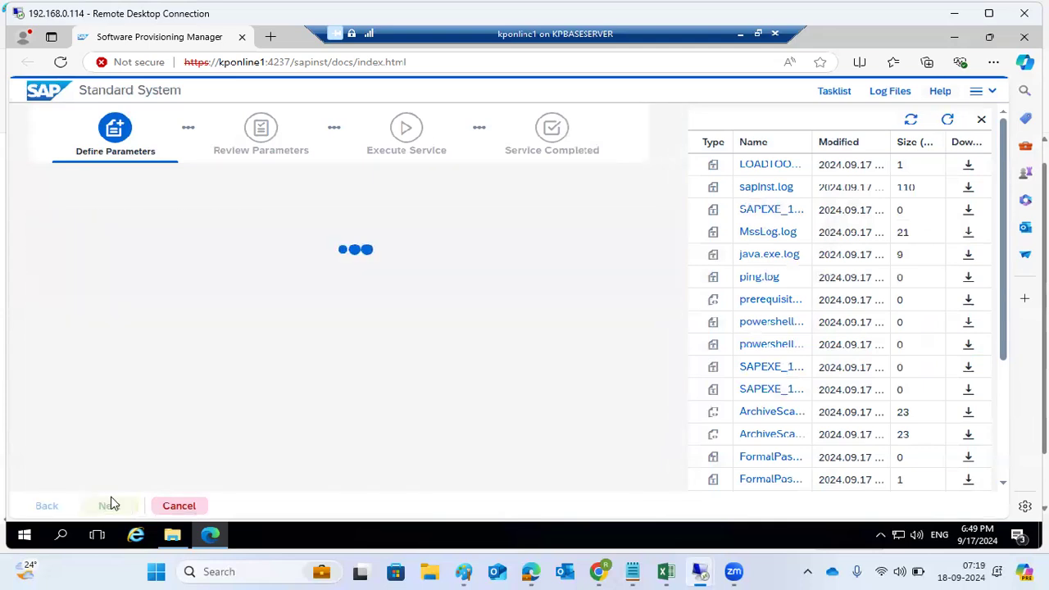
{"action": "left_click", "coordinate": [948, 121]}
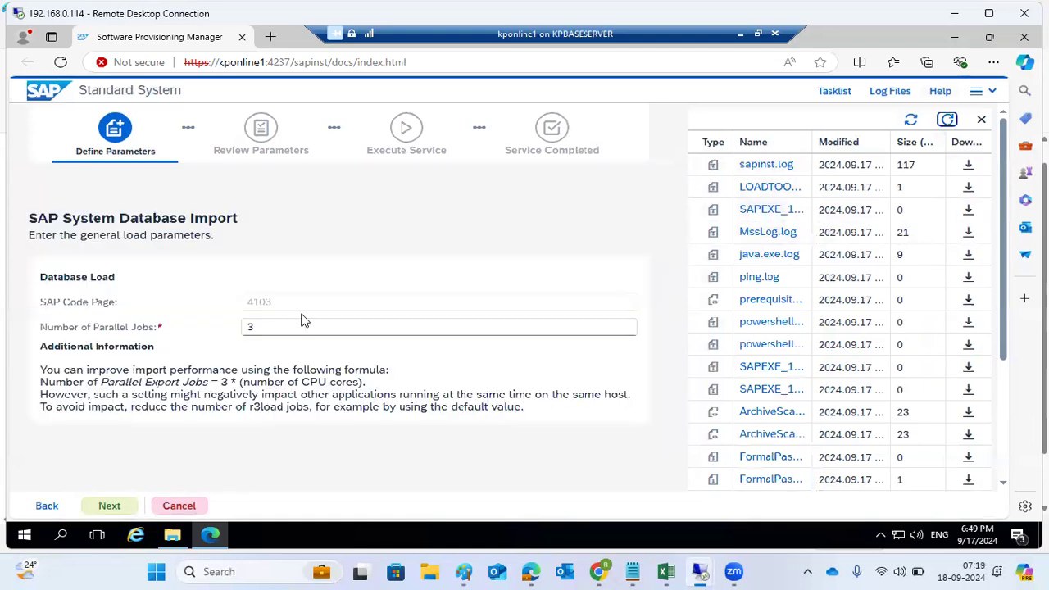
{"action": "key", "text": "Tab"}
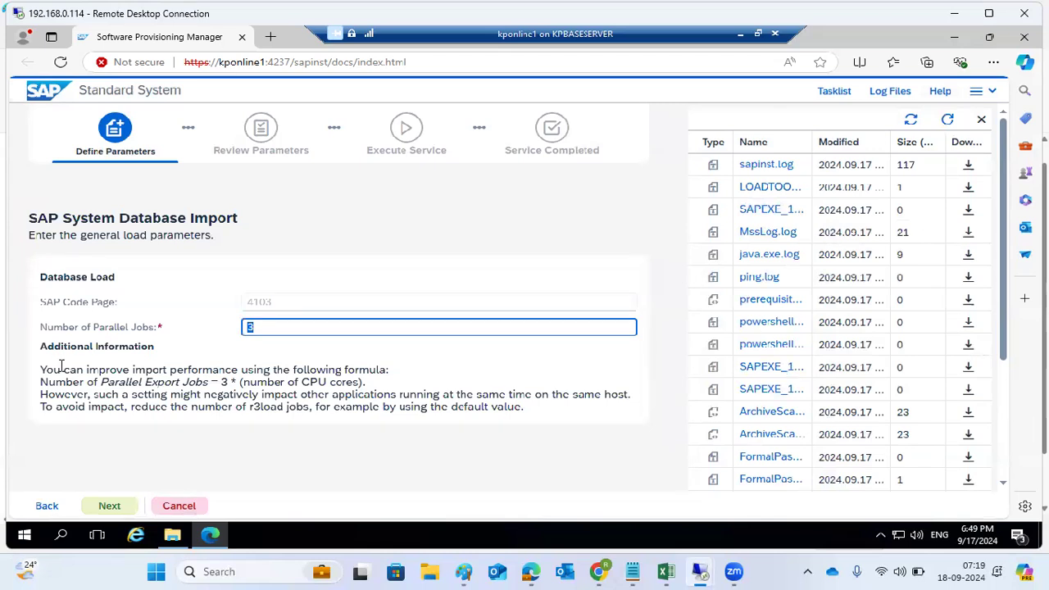
{"action": "type", "text": "15"}
{"action": "left_click", "coordinate": [112, 505]}
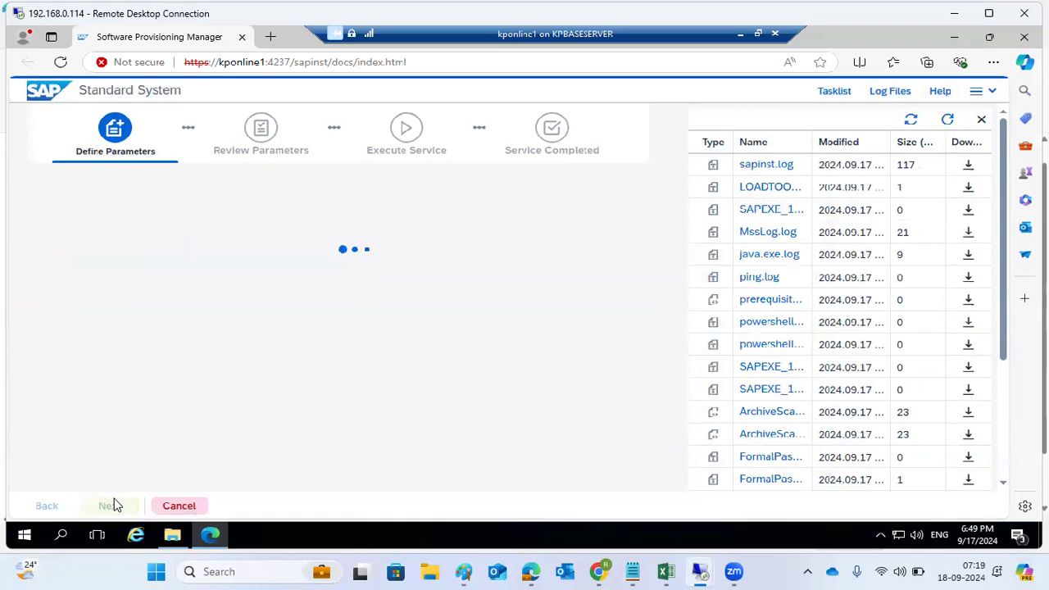
Refresh the log file list and accept PAS instance number 02 and ASCS instance number 03, both on host kponline1
{"action": "left_click", "coordinate": [946, 120]}
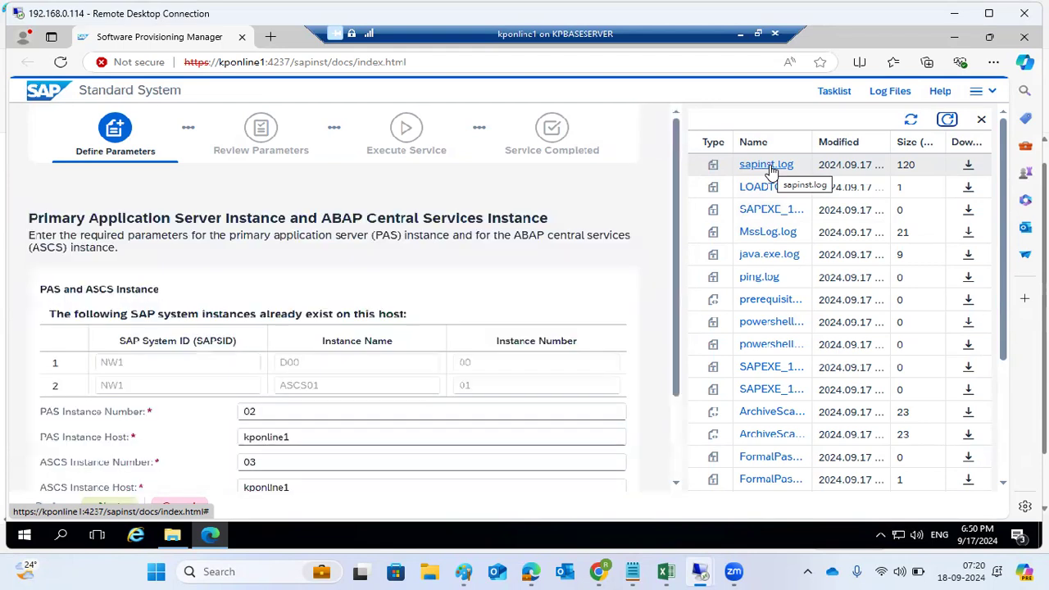
{"action": "scroll", "coordinate": [791, 168], "scroll_direction": "down", "scroll_amount": 3}
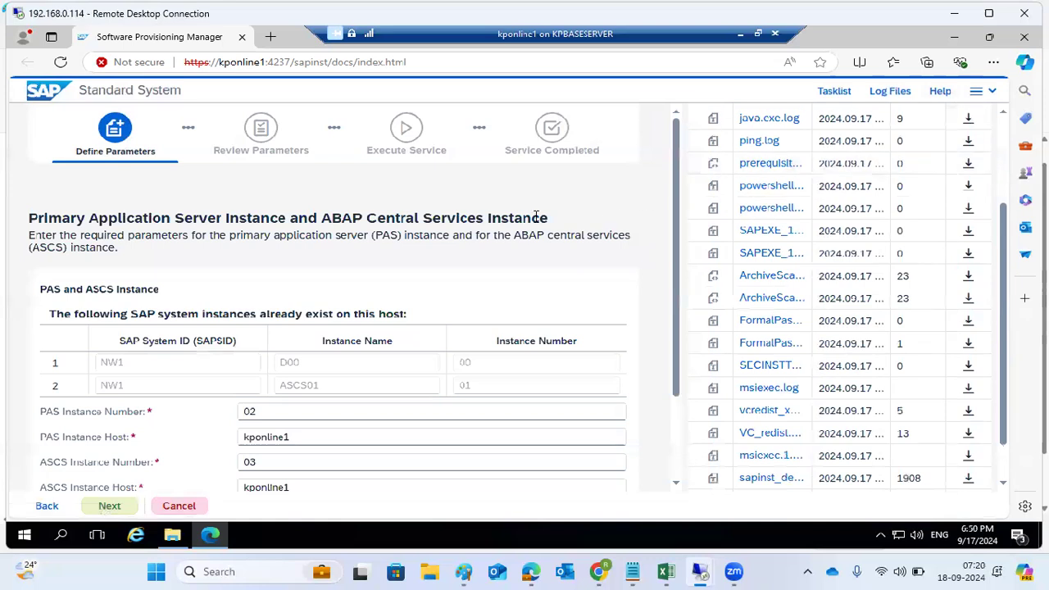
{"action": "left_click", "coordinate": [110, 508]}
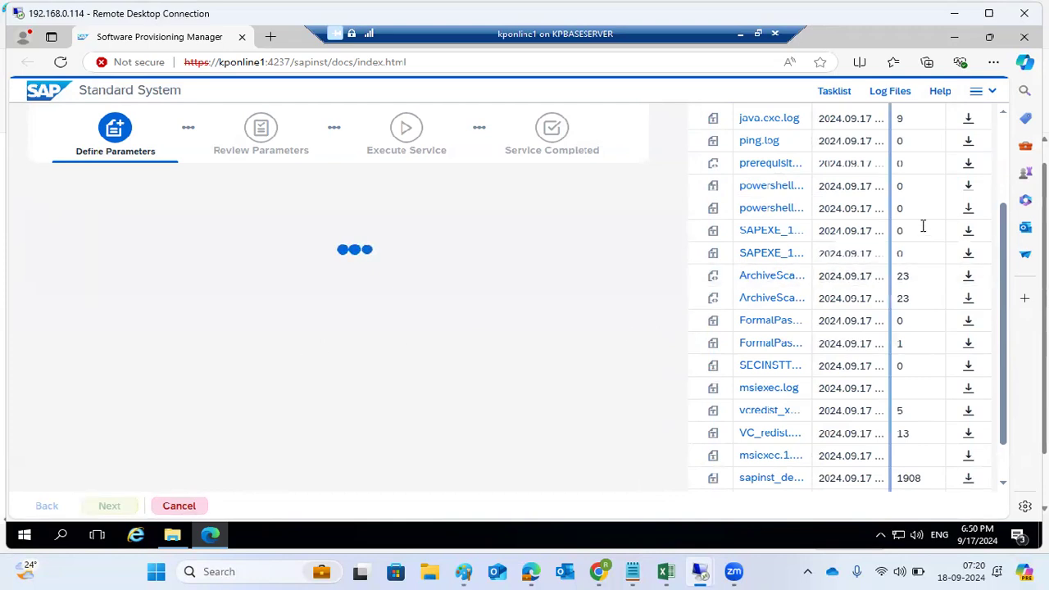
{"action": "scroll", "coordinate": [992, 172], "scroll_direction": "up", "scroll_amount": 5}
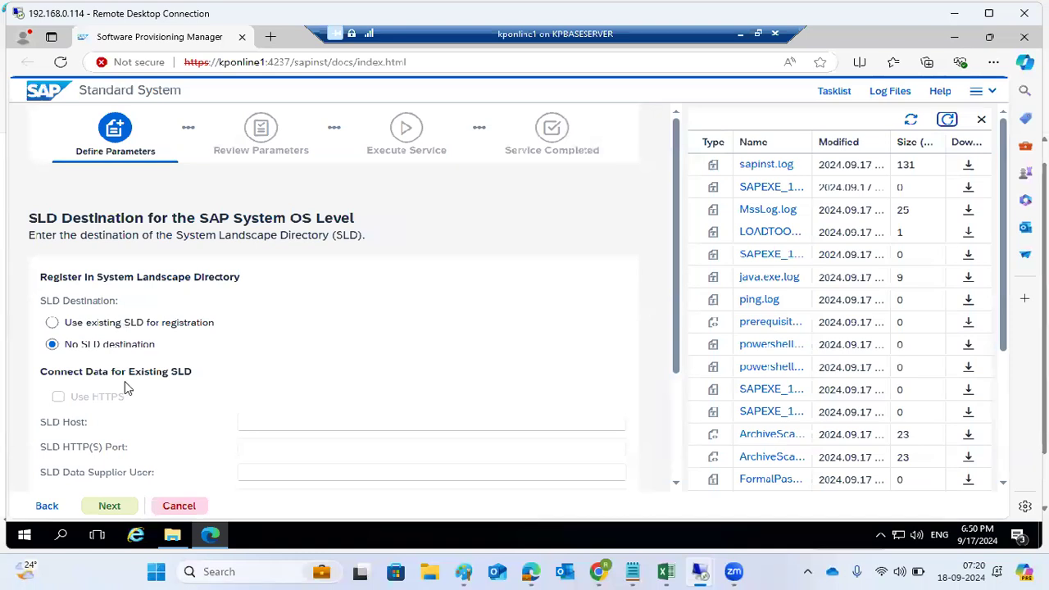
Keep the No SLD destination option, refresh the log file list, and accept the secure storage key settings that follow
{"action": "left_click", "coordinate": [115, 507]}
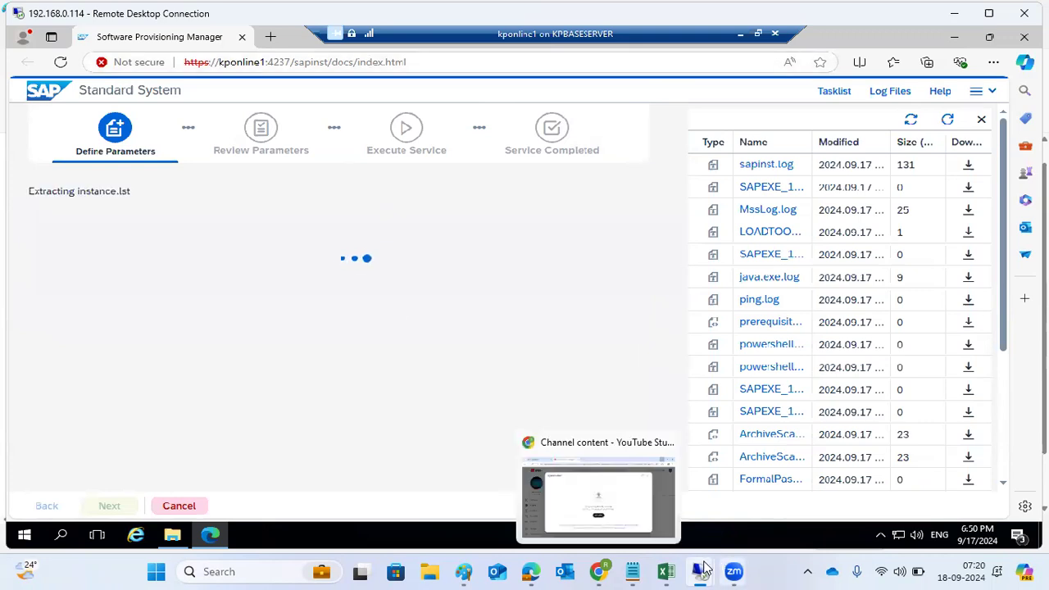
{"action": "mouse_move", "coordinate": [700, 571]}
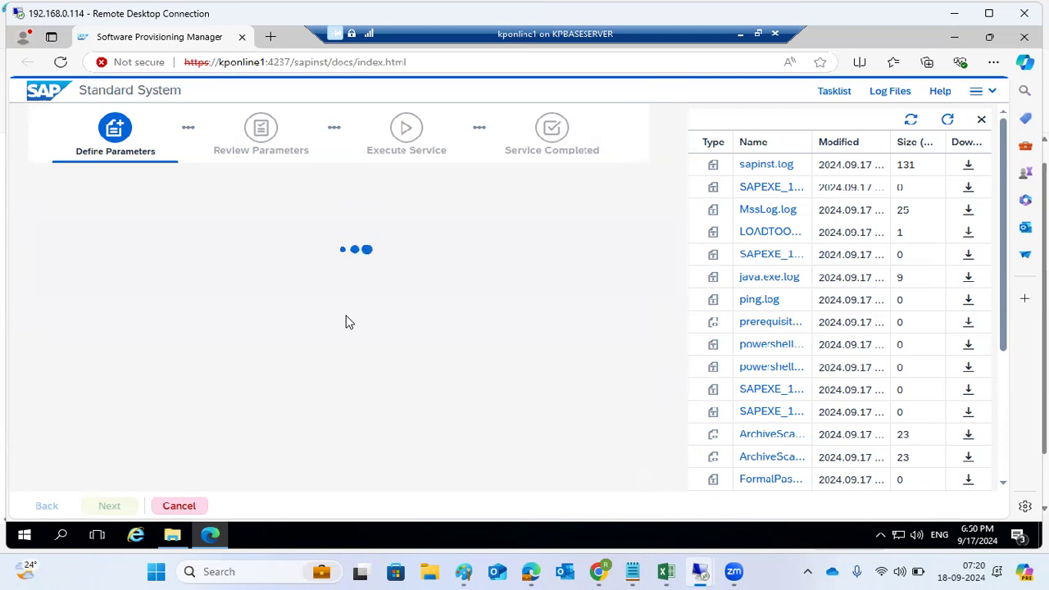
{"action": "left_click", "coordinate": [947, 122]}
{"action": "left_click", "coordinate": [109, 506]}
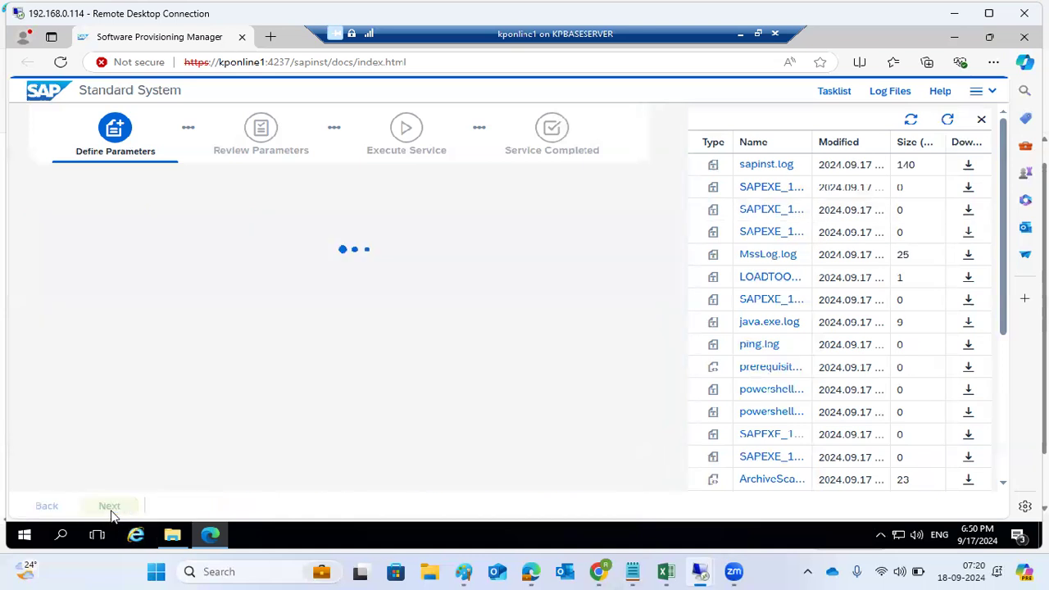
Read the secure storage key entries in sapinst.log, close the log, and proceed past the current parameter dialog
{"action": "left_click", "coordinate": [754, 164]}
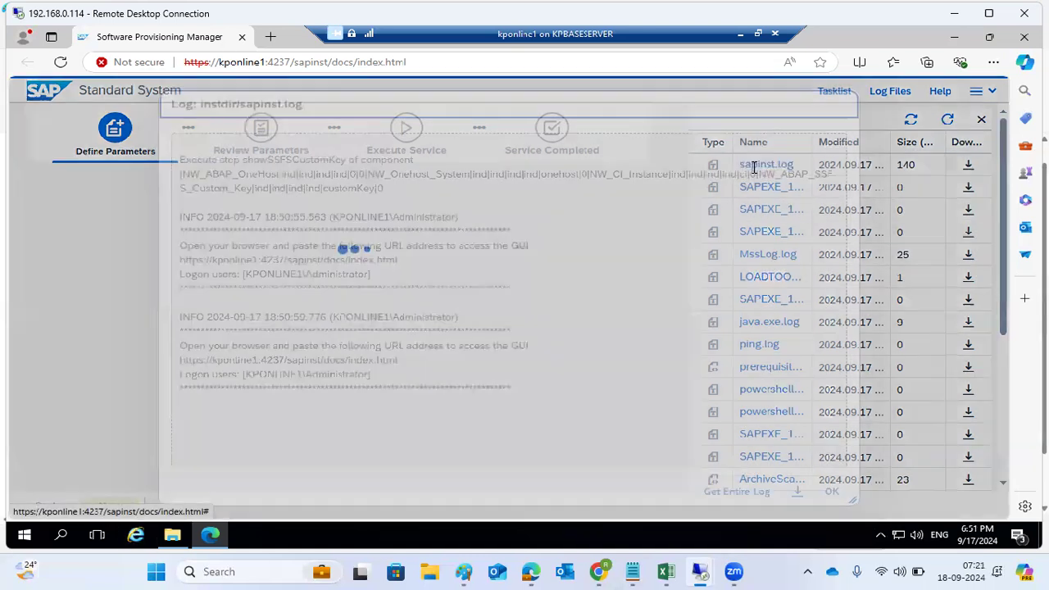
{"action": "left_click", "coordinate": [833, 492]}
{"action": "left_click", "coordinate": [107, 506]}
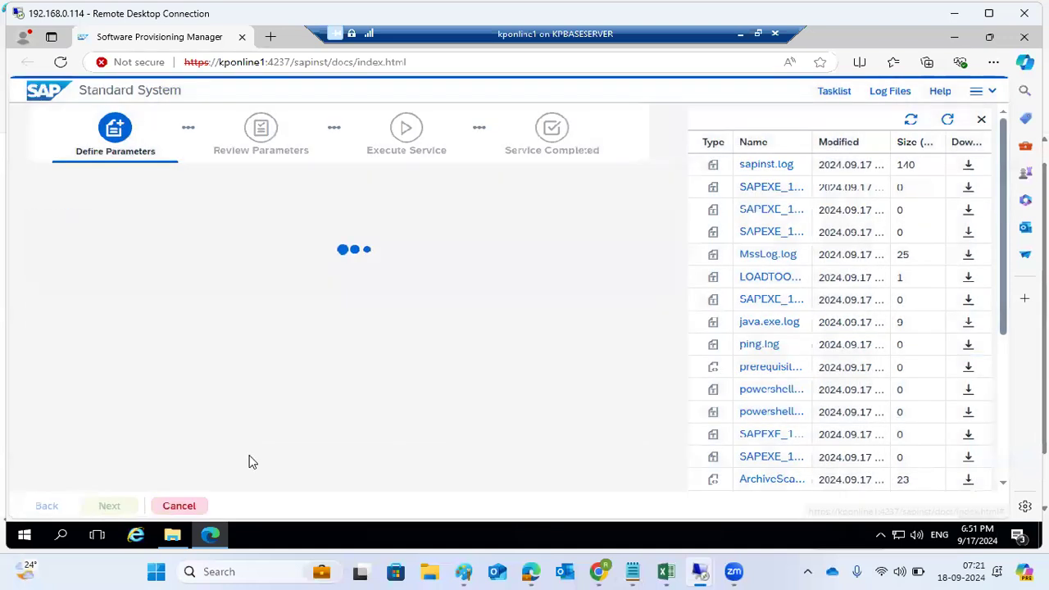
Refresh the log file list and read the DDIC and ABAP password step entries in sapinst.log
{"action": "left_click", "coordinate": [948, 119]}
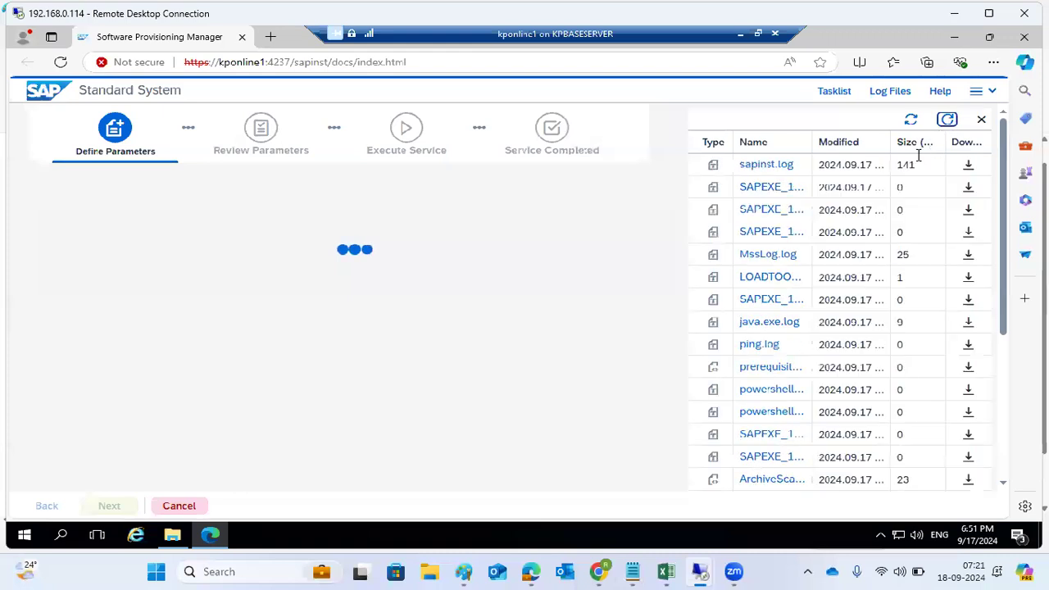
{"action": "left_click", "coordinate": [771, 163]}
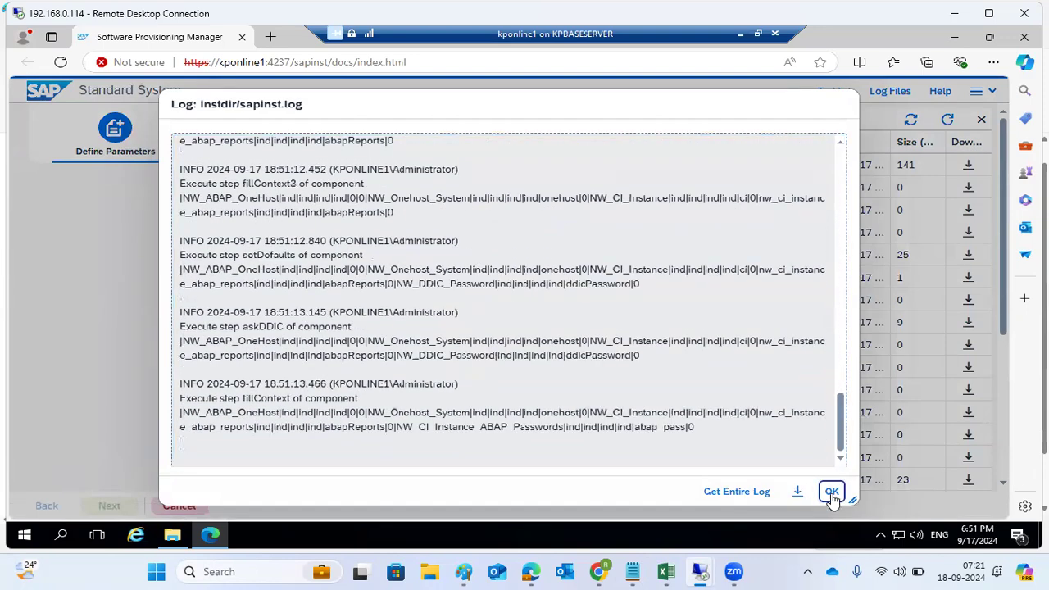
{"action": "left_click", "coordinate": [832, 492]}
Refresh the log file list until new entries appear, read the archive summary and verification runtimes in sapinst.log, and close the log
{"action": "left_click", "coordinate": [946, 121]}
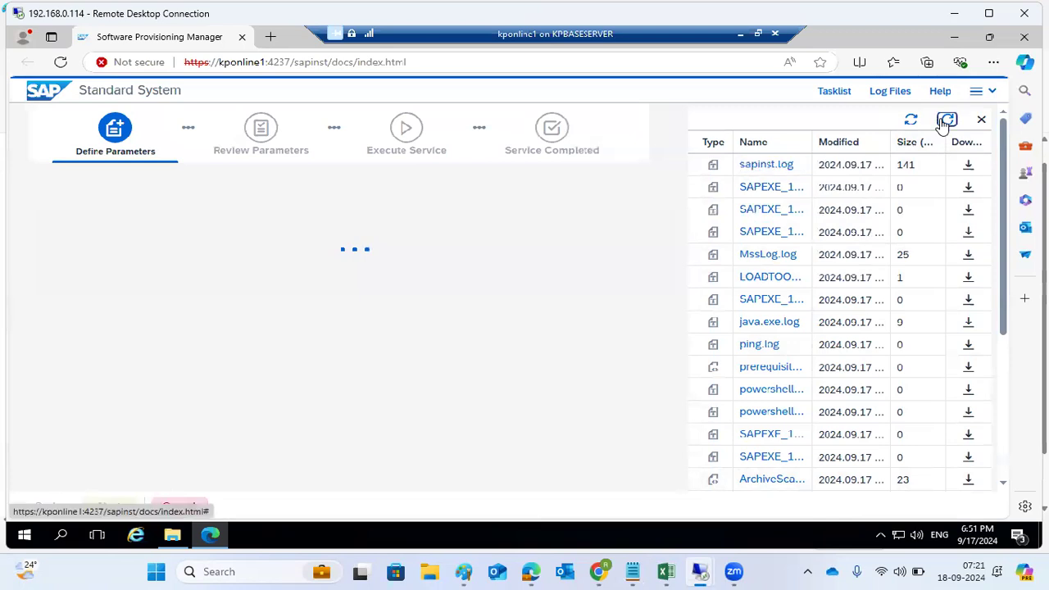
{"action": "left_click", "coordinate": [942, 126]}
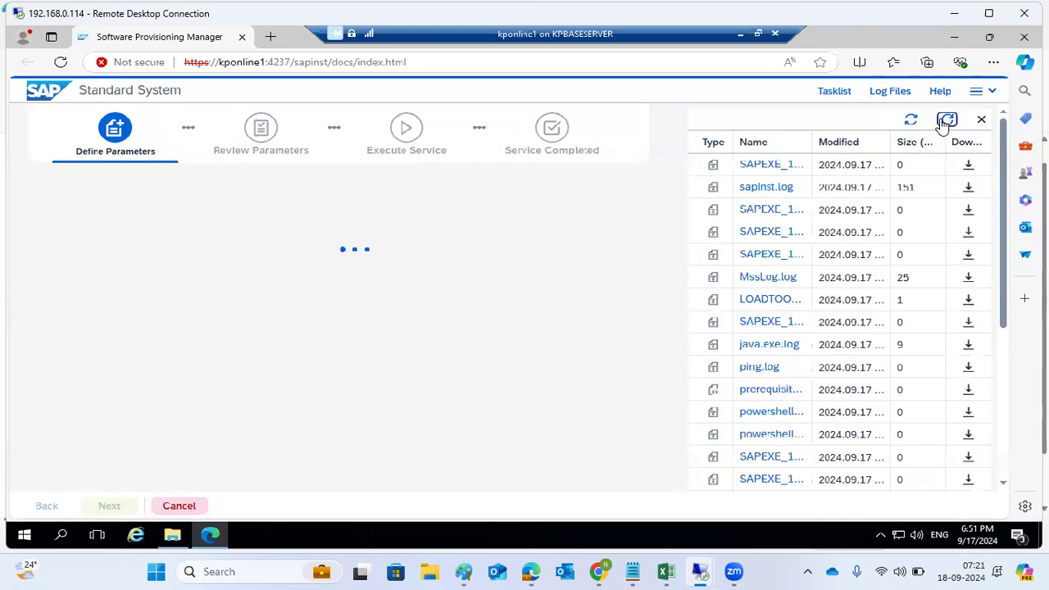
{"action": "left_click", "coordinate": [944, 122]}
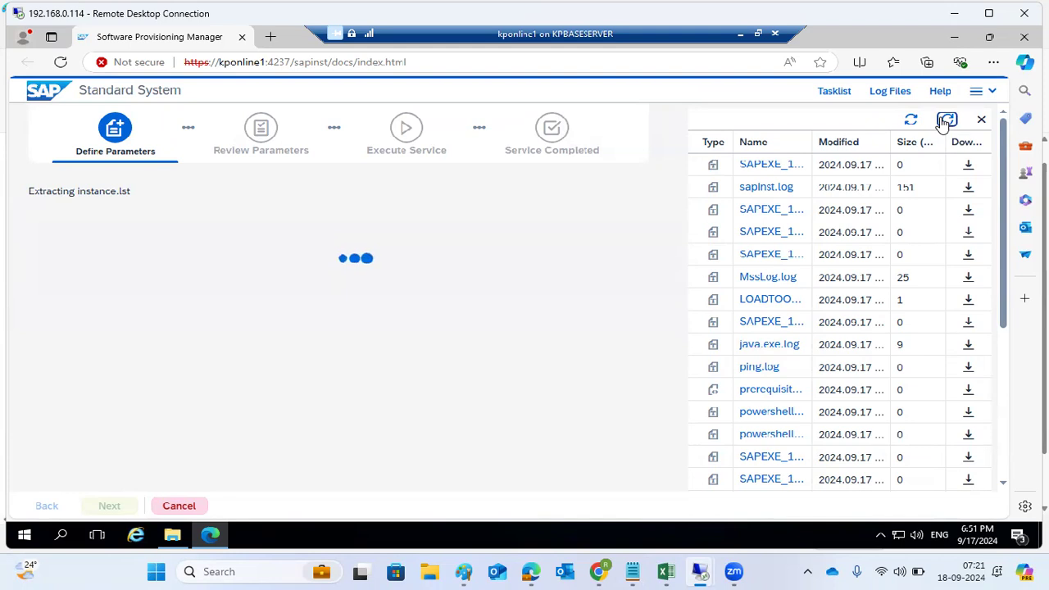
{"action": "left_click", "coordinate": [944, 123]}
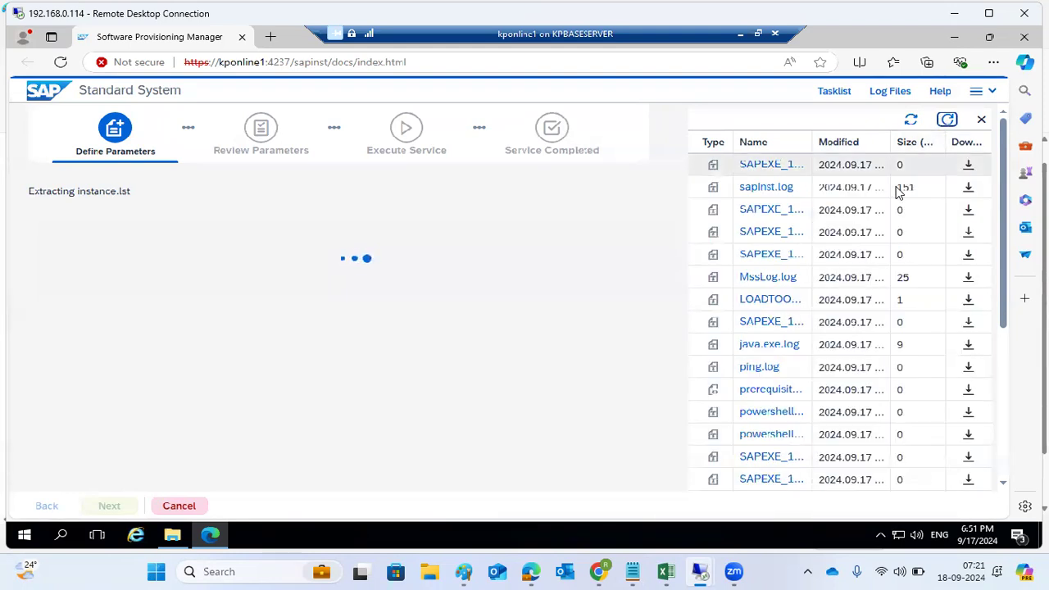
{"action": "left_click", "coordinate": [775, 187]}
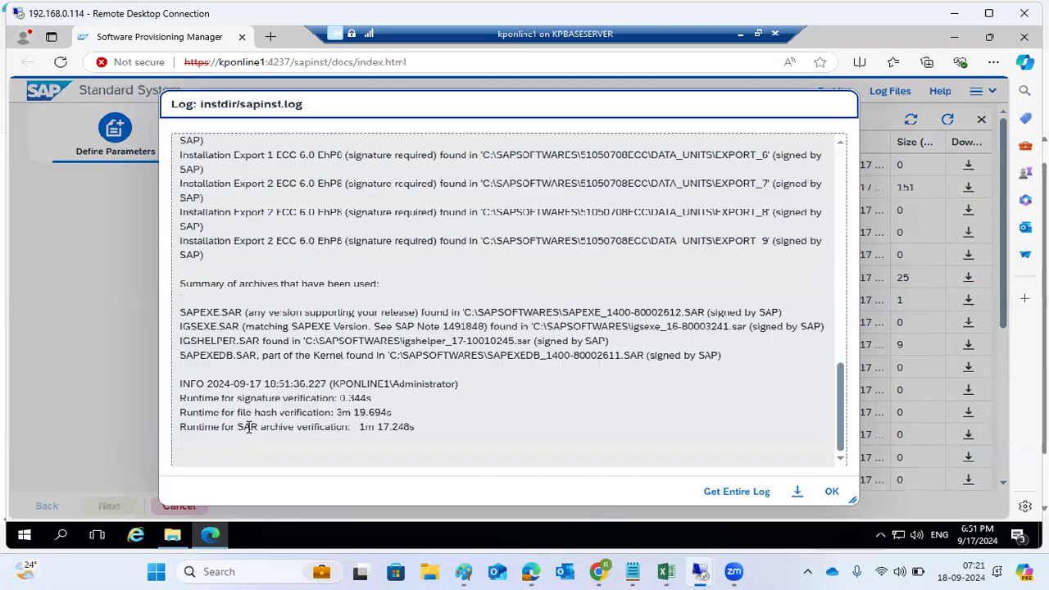
{"action": "left_click_drag", "start_coordinate": [254, 312], "coordinate": [443, 451]}
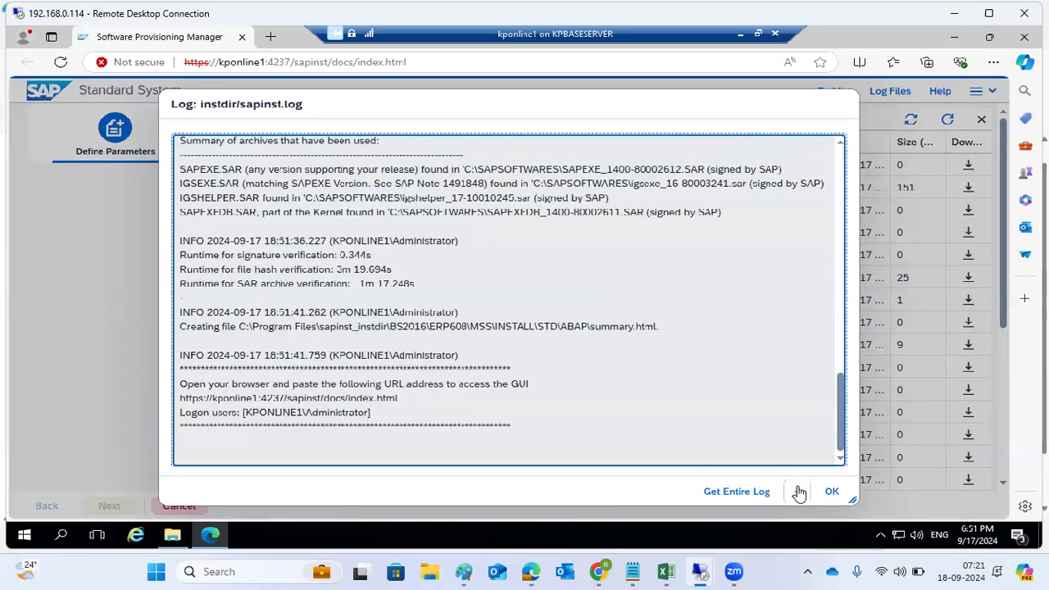
{"action": "left_click", "coordinate": [830, 492]}
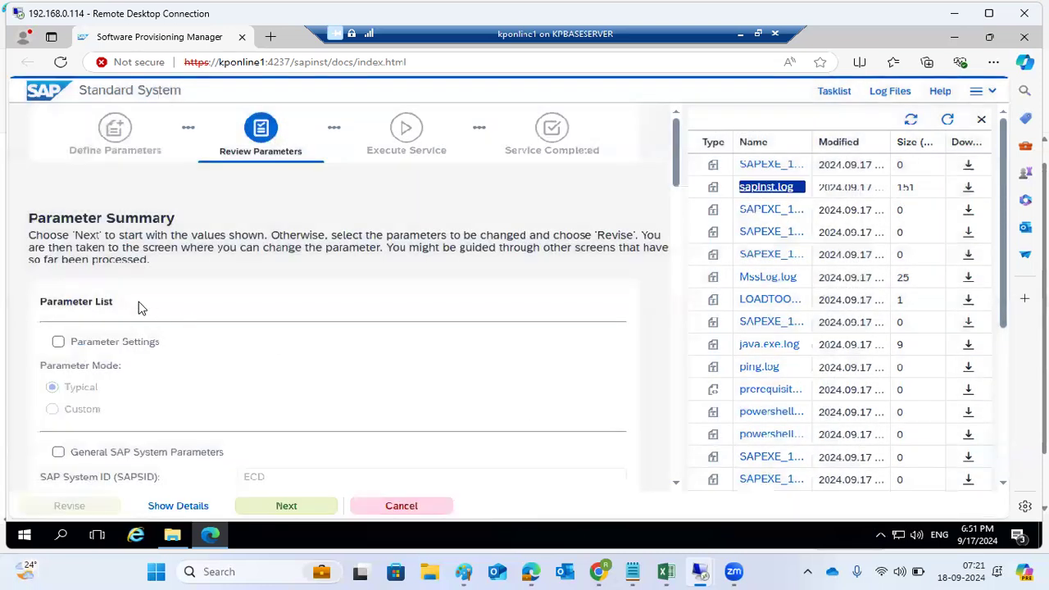
Review the parameter summary, from the ECD system settings to the detected packages, and start executing the installation with the values shown
{"action": "scroll", "coordinate": [119, 340], "scroll_direction": "down", "scroll_amount": 2}
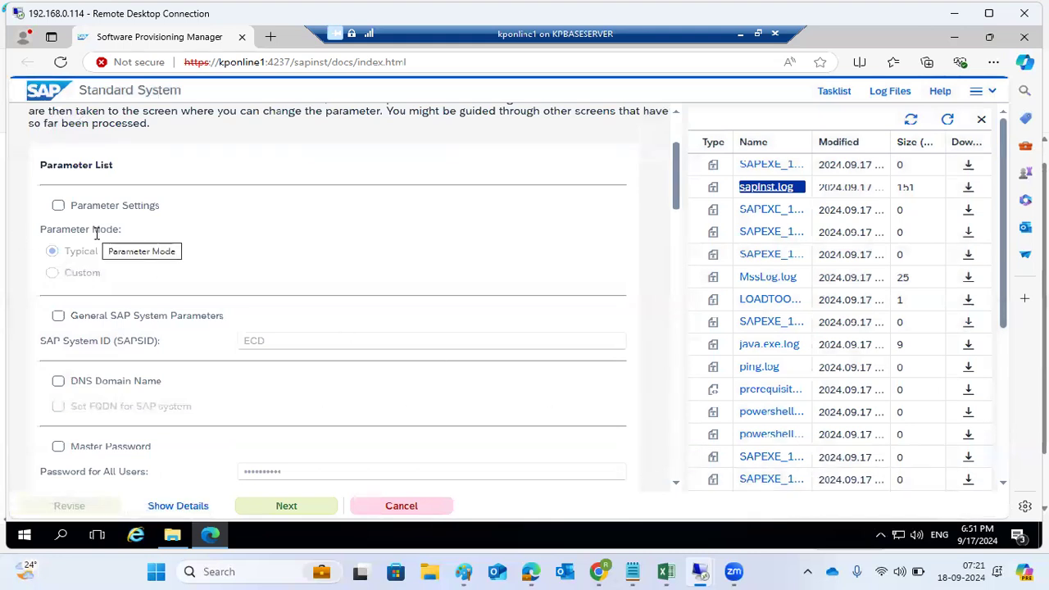
{"action": "scroll", "coordinate": [119, 246], "scroll_direction": "down", "scroll_amount": 3}
{"action": "scroll", "coordinate": [119, 251], "scroll_direction": "down", "scroll_amount": 10}
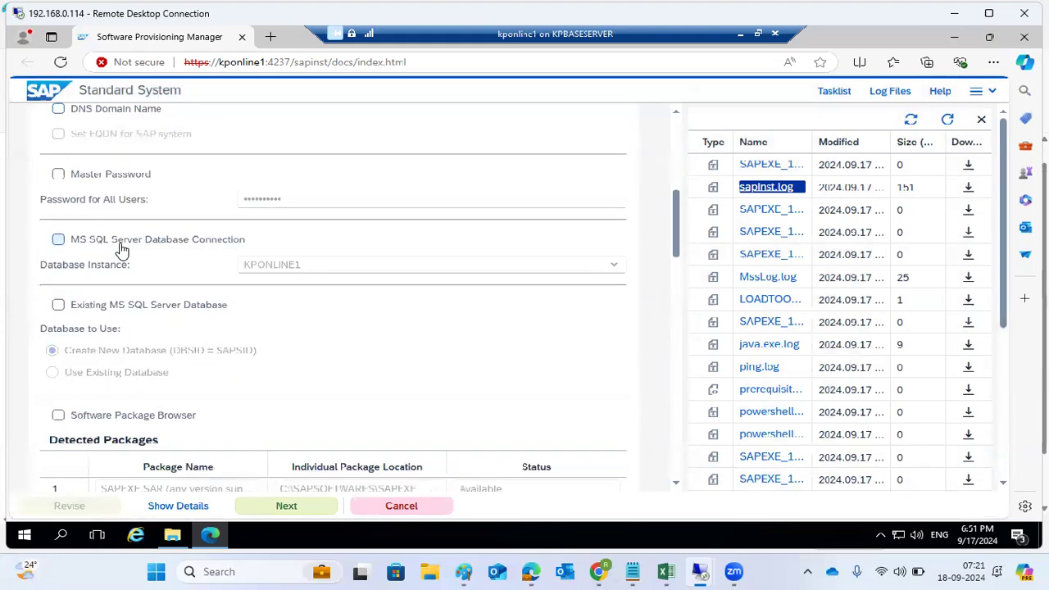
{"action": "scroll", "coordinate": [131, 246], "scroll_direction": "down", "scroll_amount": 12}
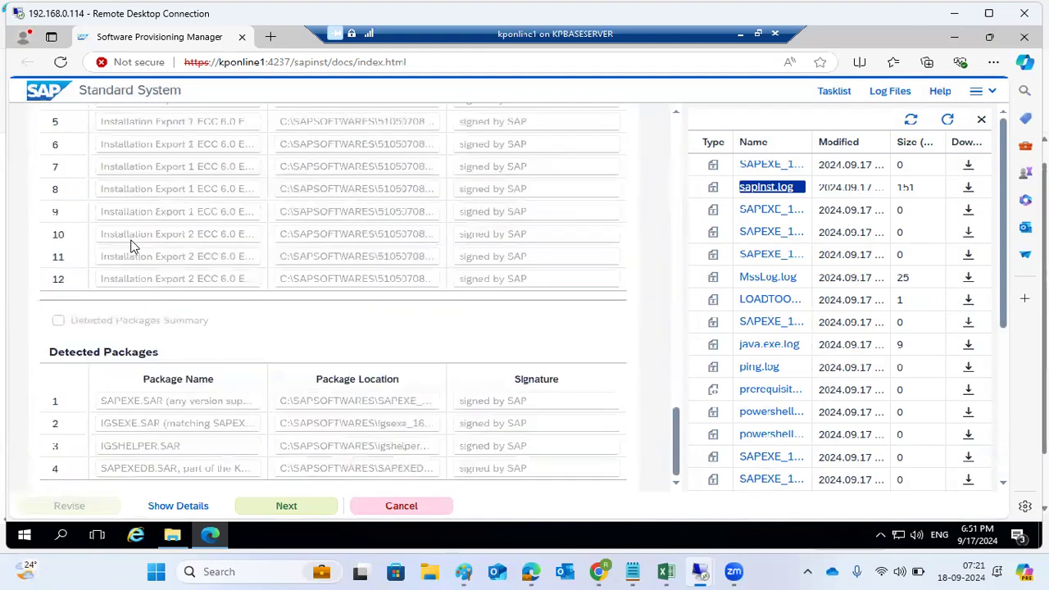
{"action": "scroll", "coordinate": [144, 255], "scroll_direction": "up", "scroll_amount": 12}
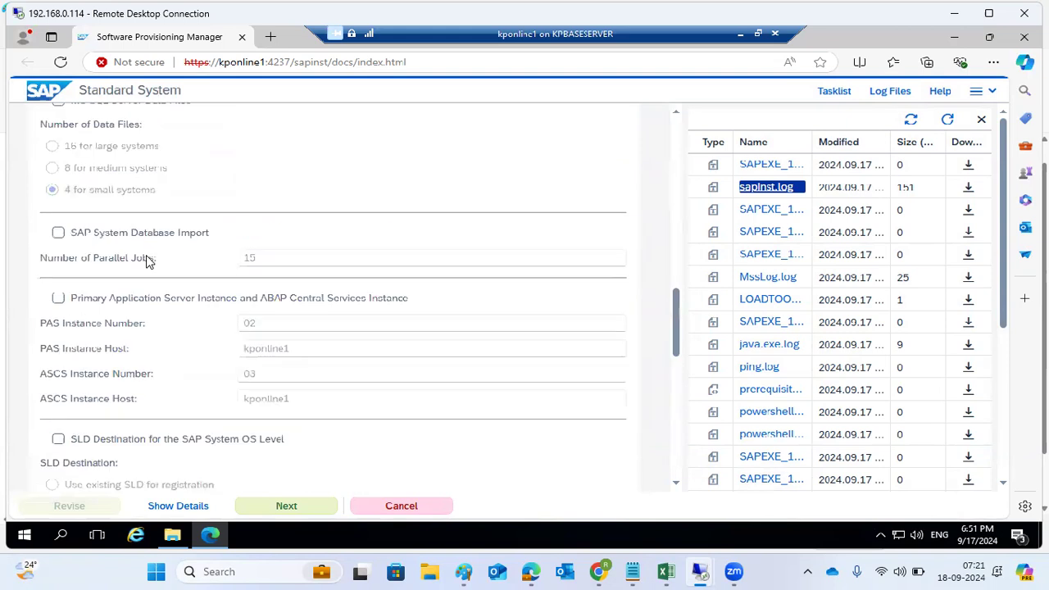
{"action": "left_click", "coordinate": [273, 506]}
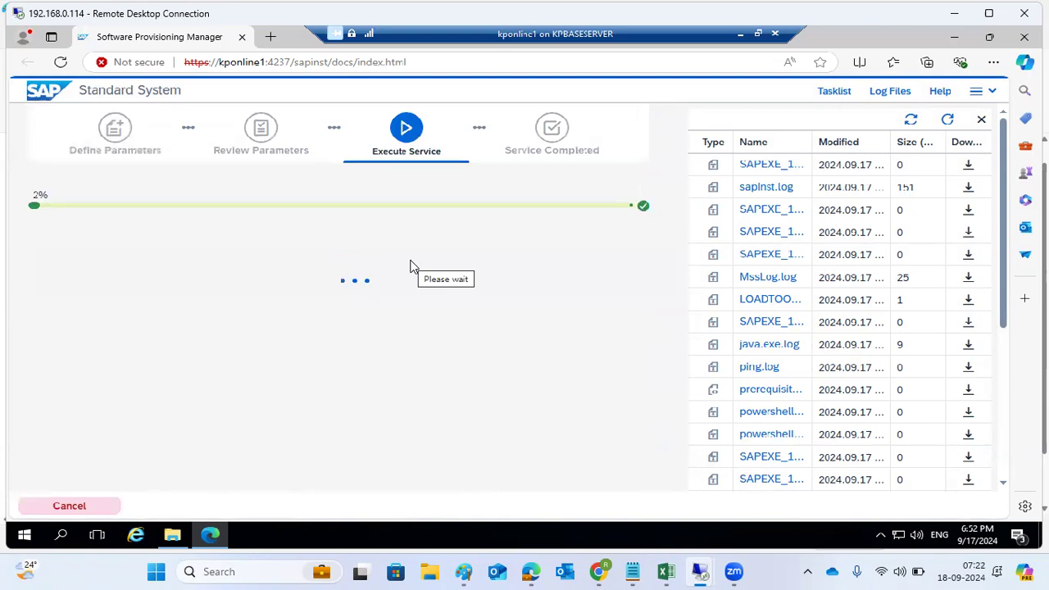
Refresh the log file list, open the task list, and review the execution tasks through Import ABAP and the post-load activities
{"action": "left_click", "coordinate": [952, 123]}
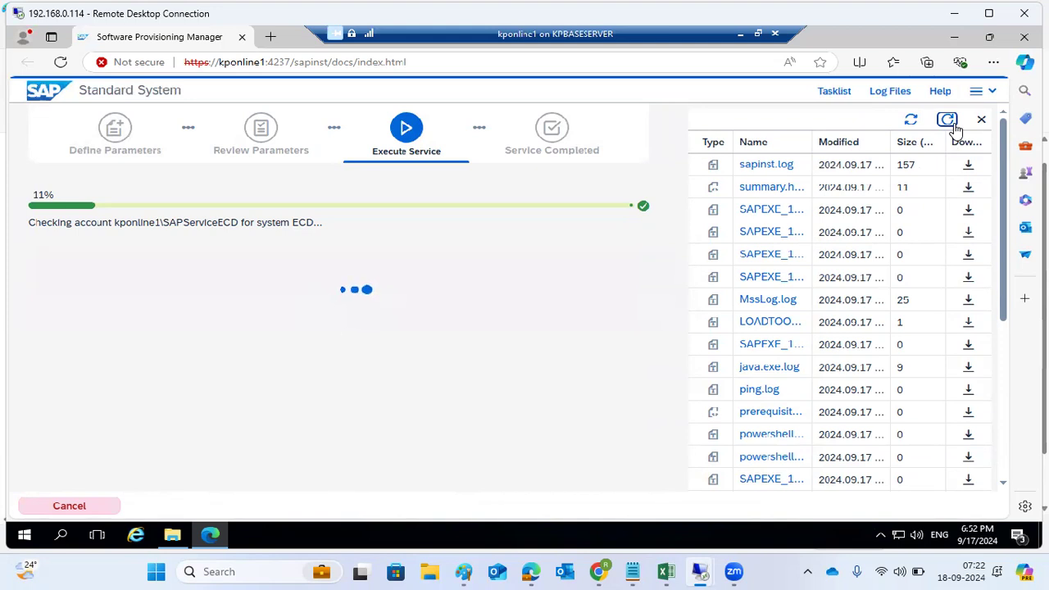
{"action": "left_click", "coordinate": [836, 92]}
{"action": "scroll", "coordinate": [841, 237], "scroll_direction": "down", "scroll_amount": 3}
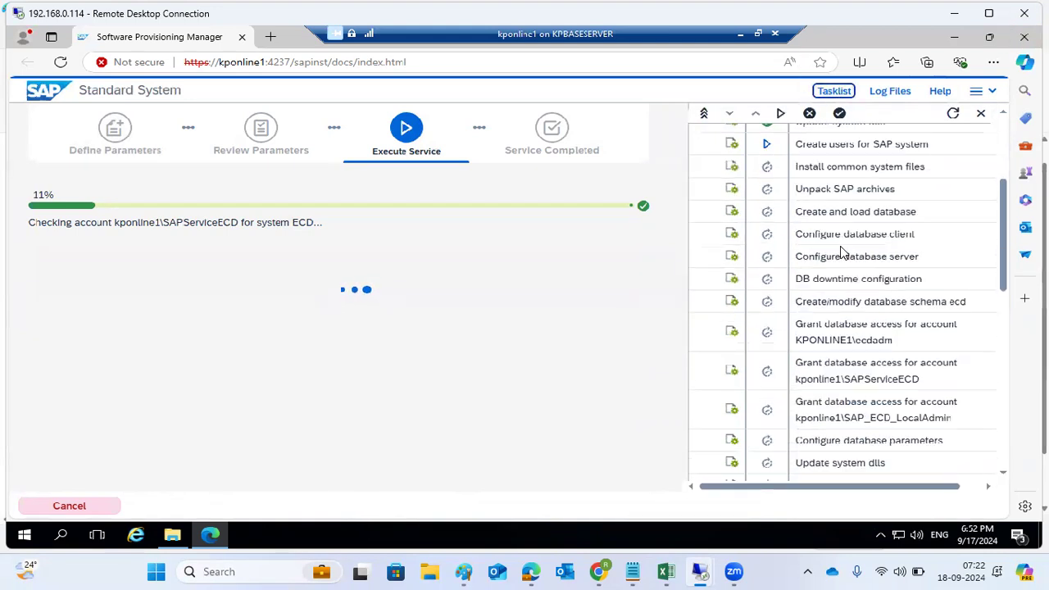
{"action": "scroll", "coordinate": [841, 238], "scroll_direction": "down", "scroll_amount": 2}
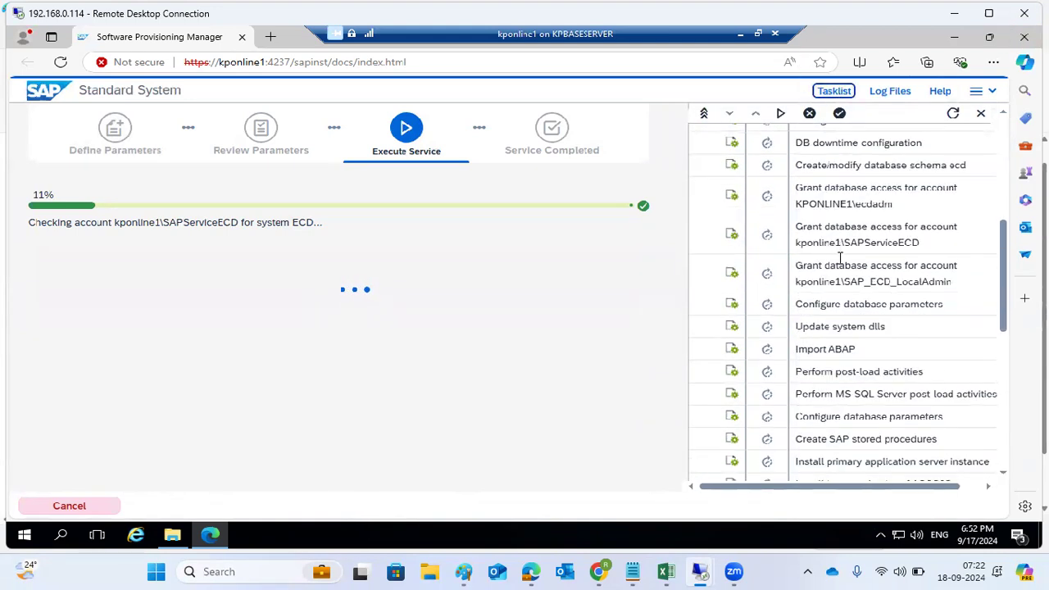
{"action": "left_click_drag", "start_coordinate": [814, 351], "coordinate": [843, 363]}
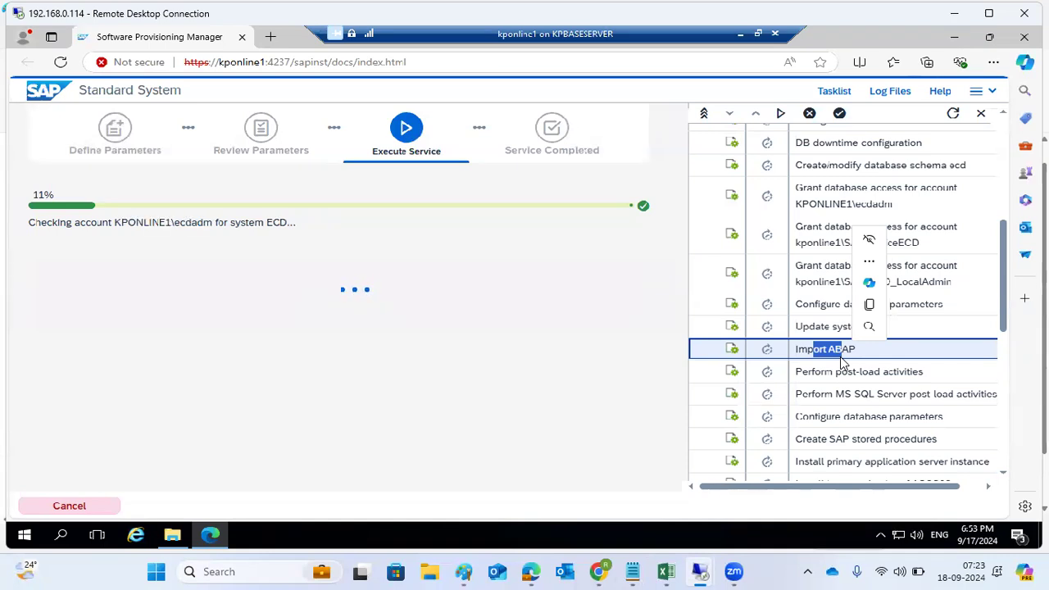
{"action": "mouse_move", "coordinate": [867, 306]}
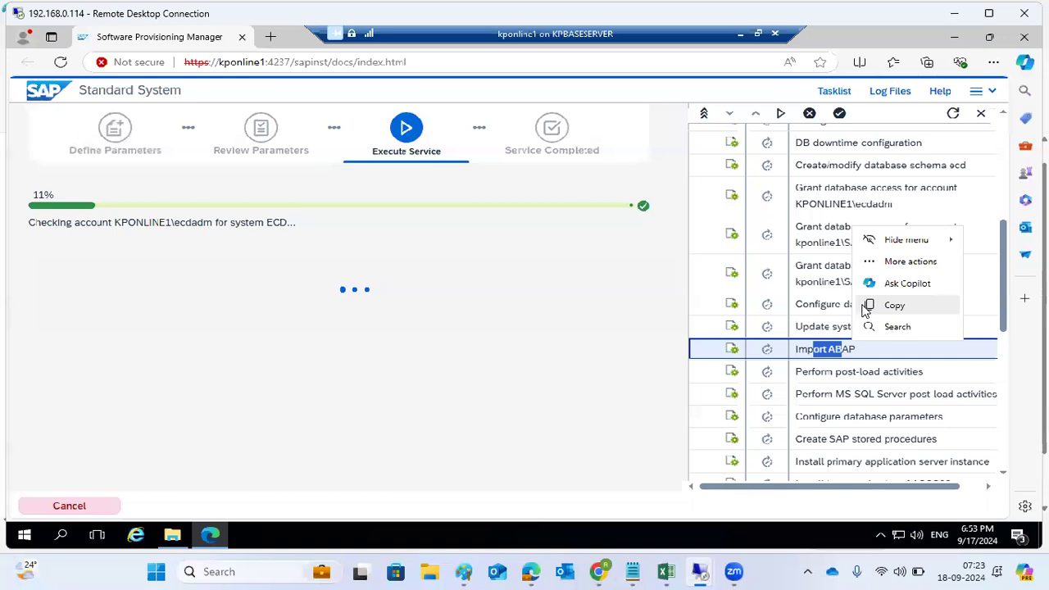
{"action": "left_click", "coordinate": [383, 360]}
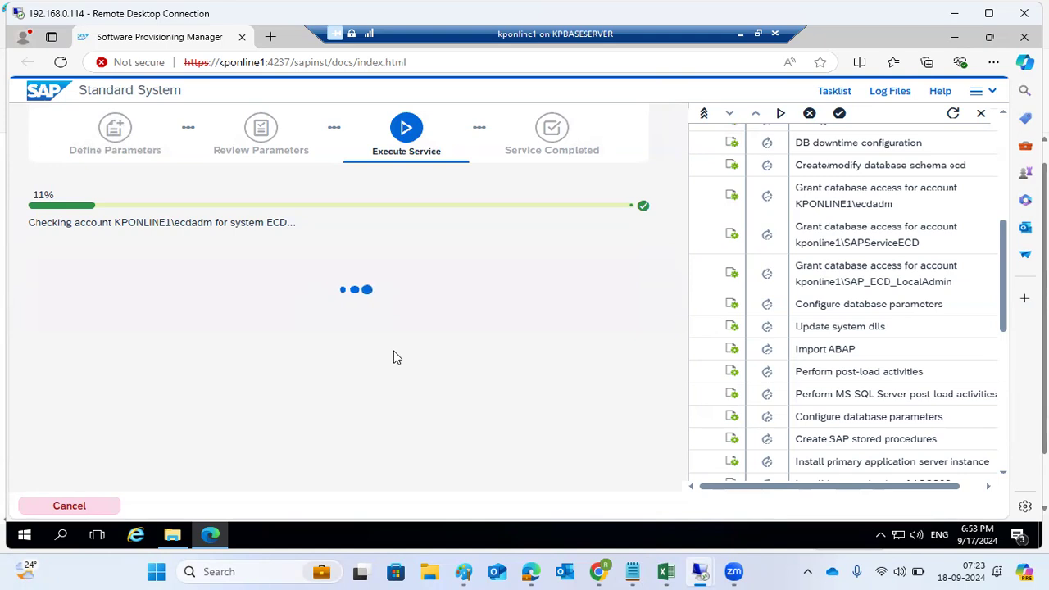
{"action": "scroll", "coordinate": [833, 206], "scroll_direction": "up", "scroll_amount": 8}
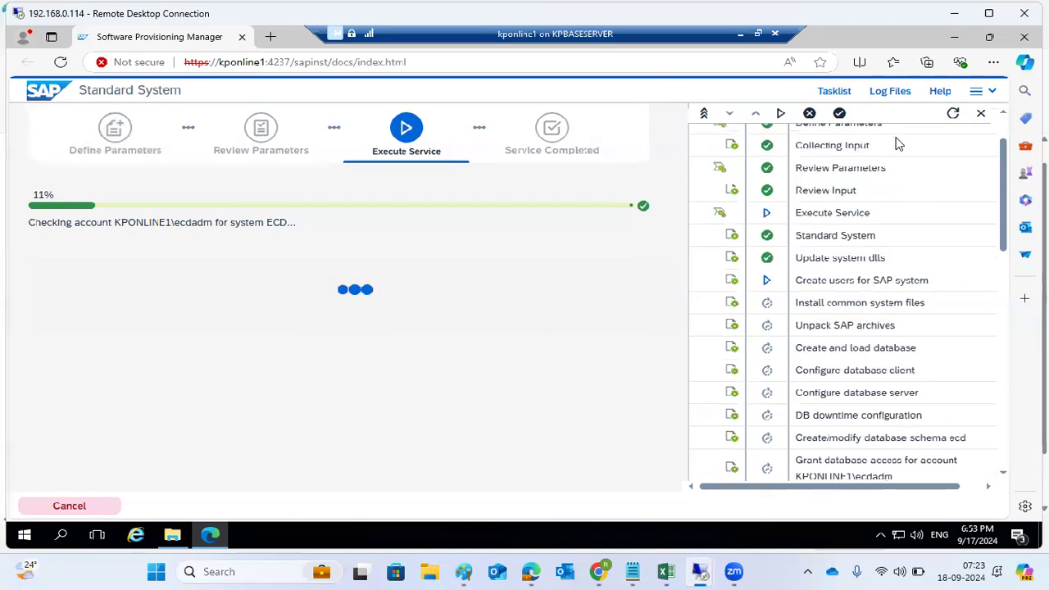
Open sapinst.log from the log files, read the SAPServiceECD and ecdadm account privilege entries, and close the log
{"action": "left_click", "coordinate": [897, 93]}
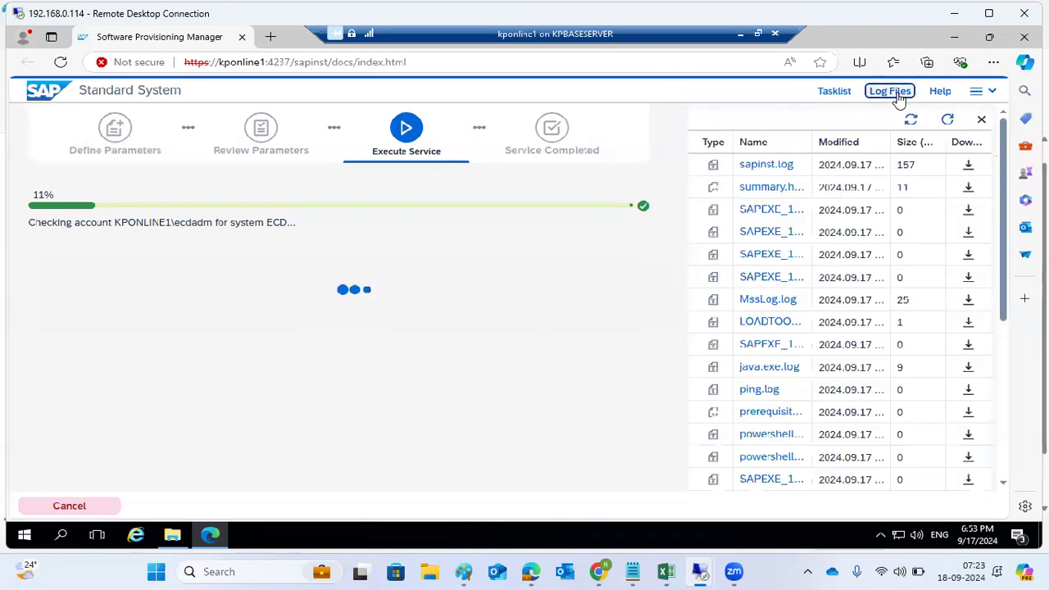
{"action": "left_click", "coordinate": [754, 168]}
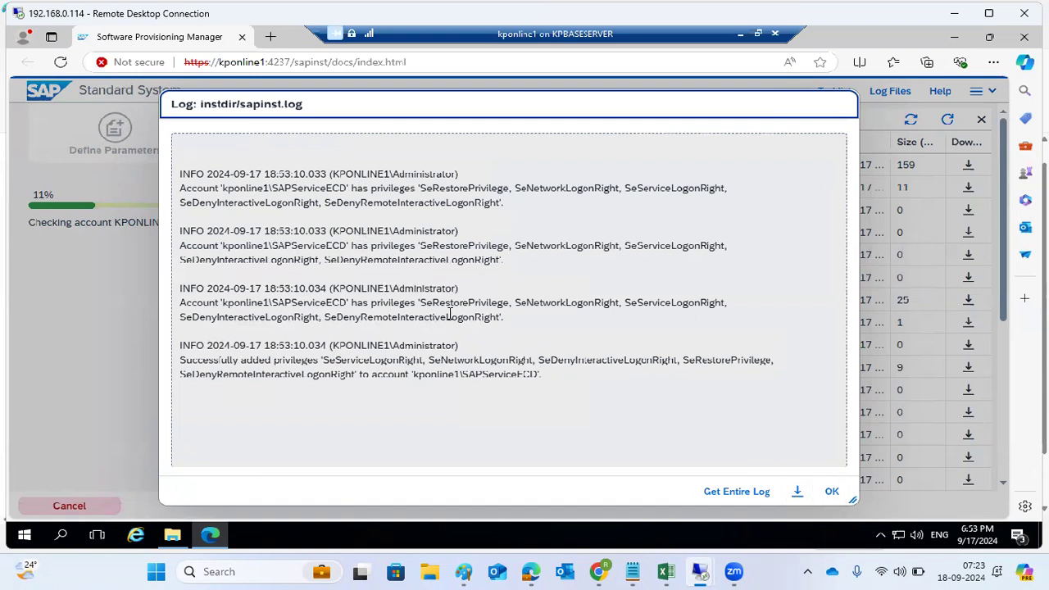
{"action": "left_click_drag", "start_coordinate": [320, 302], "coordinate": [525, 331]}
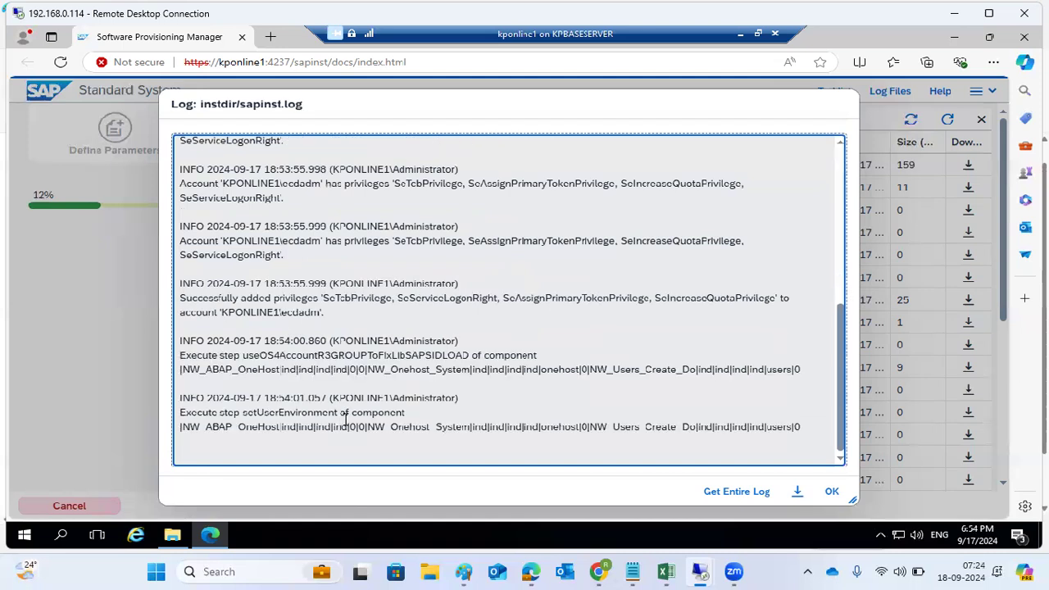
{"action": "left_click", "coordinate": [830, 492]}
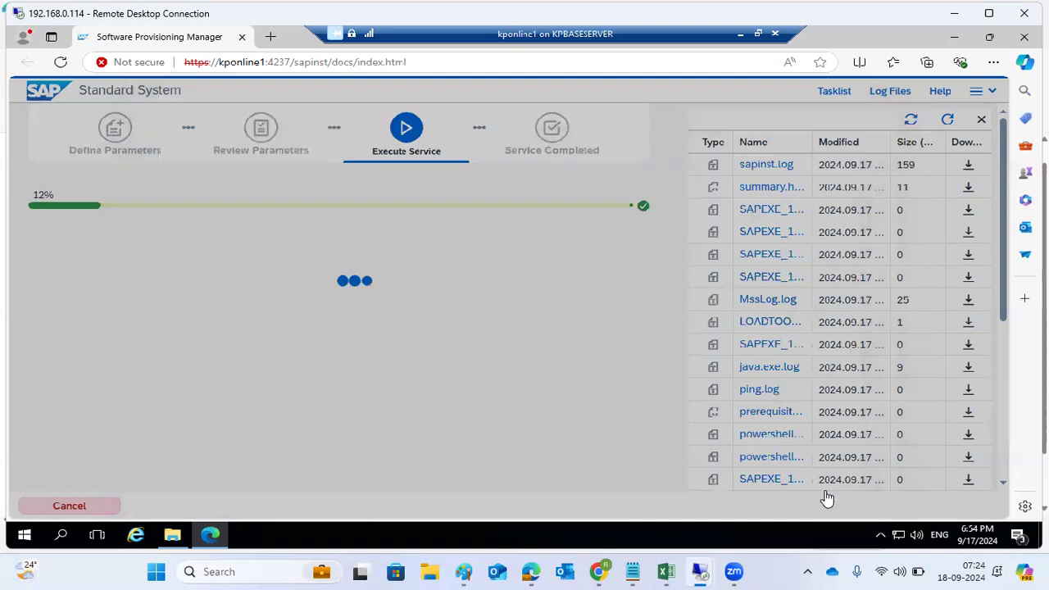
Reopen the task list and check the progress of the Create users for SAP system and Install common system files tasks
{"action": "left_click", "coordinate": [820, 94]}
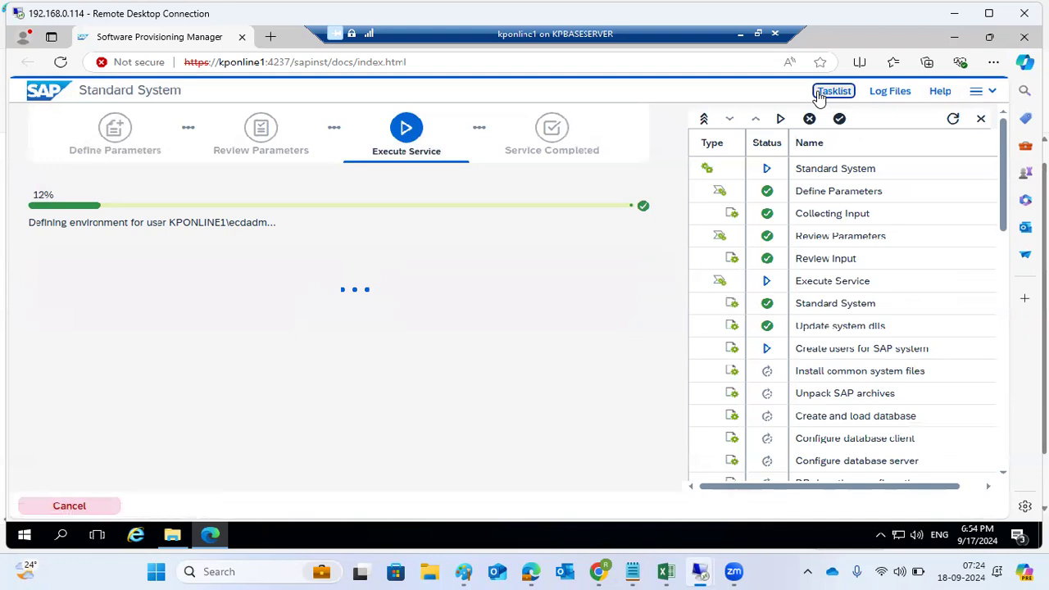
{"action": "left_click", "coordinate": [821, 93]}
{"action": "left_click", "coordinate": [820, 93]}
{"action": "scroll", "coordinate": [845, 394], "scroll_direction": "down", "scroll_amount": 1}
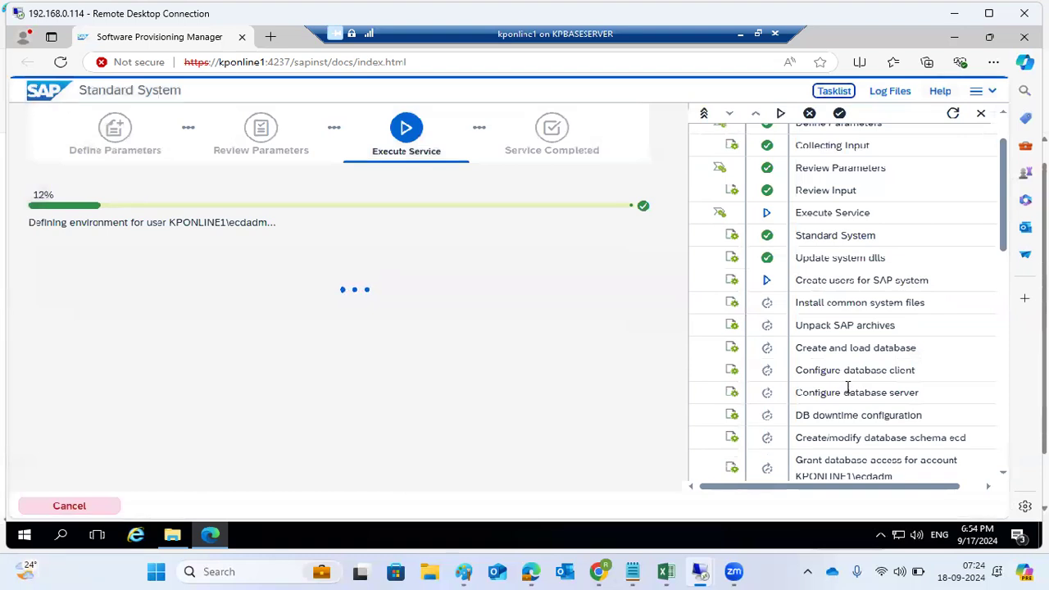
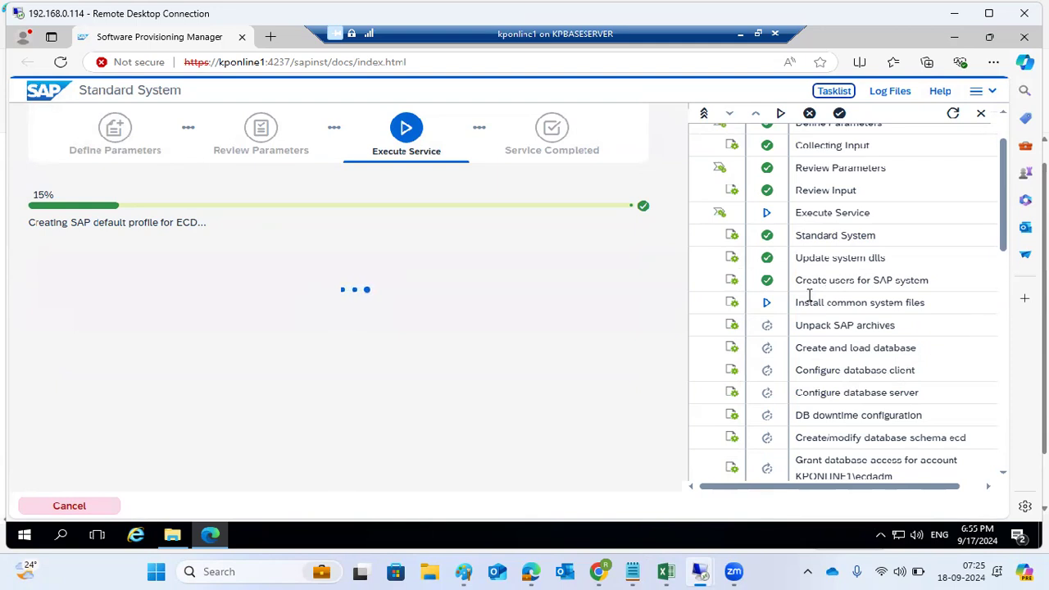
{"action": "left_click_drag", "start_coordinate": [809, 302], "coordinate": [877, 308]}
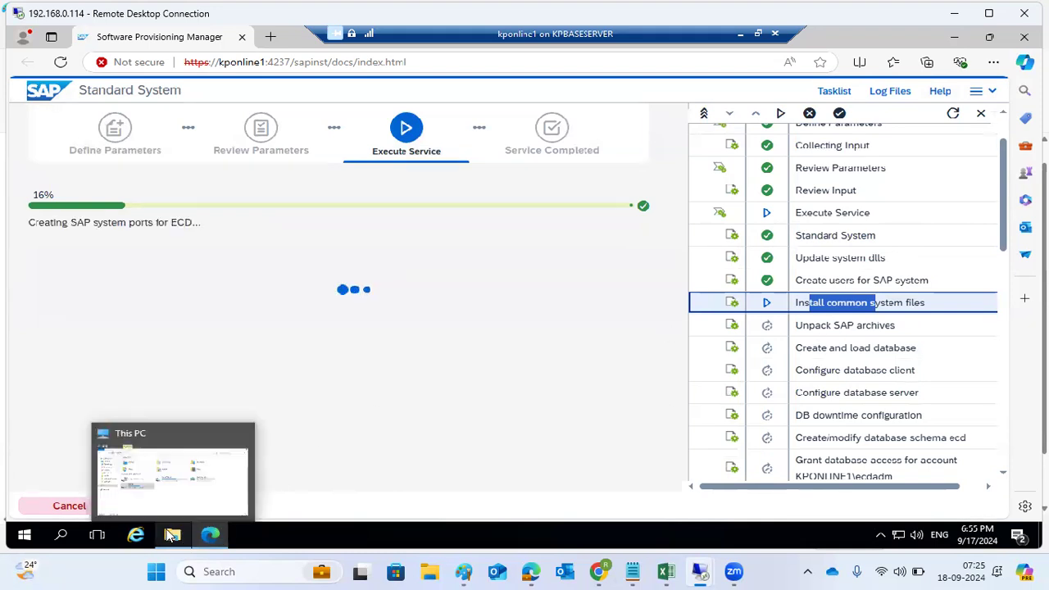
Switch to File Explorer, browse to E:\usr\sap\ECD\SYS to inspect the new system directories, and return to the installer
{"action": "left_click", "coordinate": [172, 535]}
{"action": "left_click", "coordinate": [364, 321]}
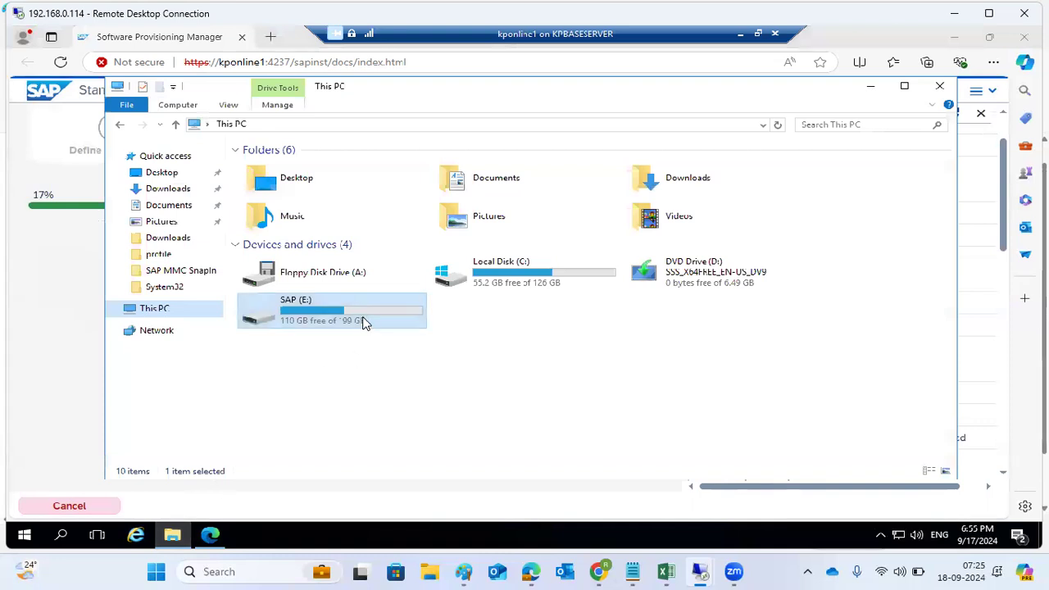
{"action": "double_click", "coordinate": [364, 322]}
{"action": "double_click", "coordinate": [296, 326]}
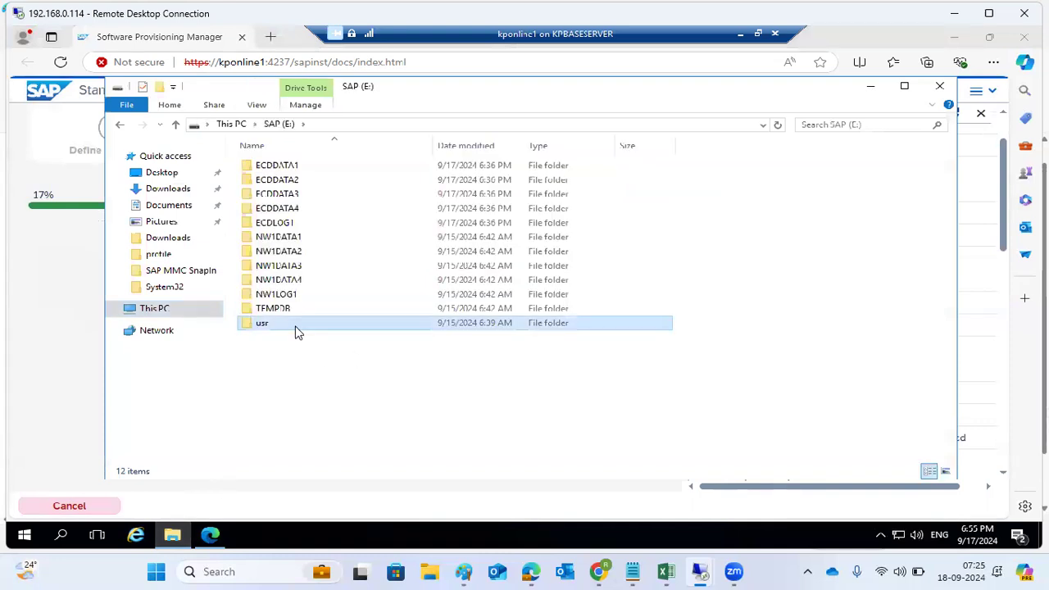
{"action": "double_click", "coordinate": [256, 168]}
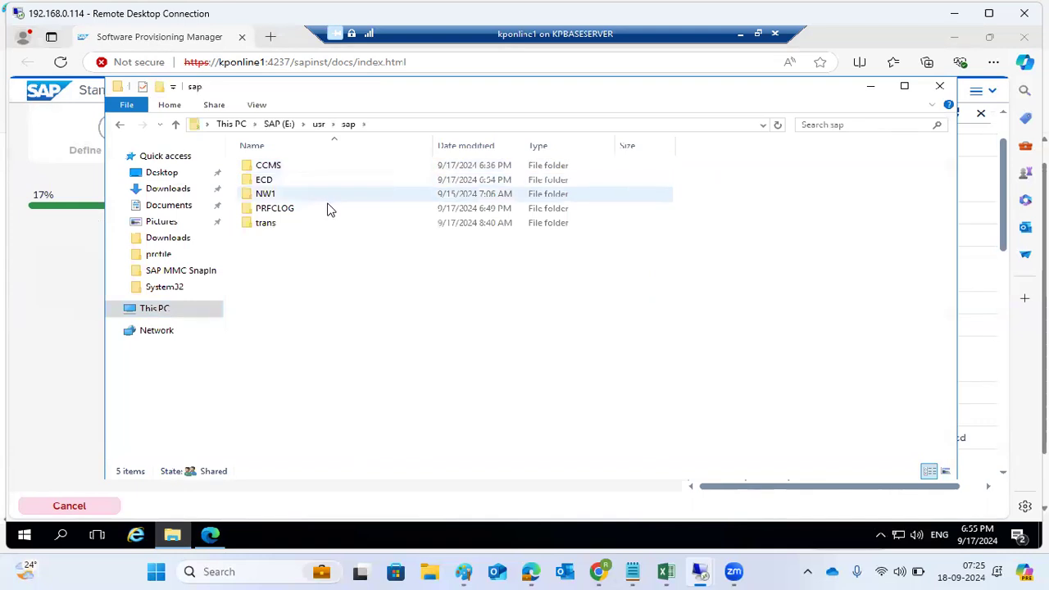
{"action": "left_click", "coordinate": [276, 184]}
{"action": "double_click", "coordinate": [273, 181]}
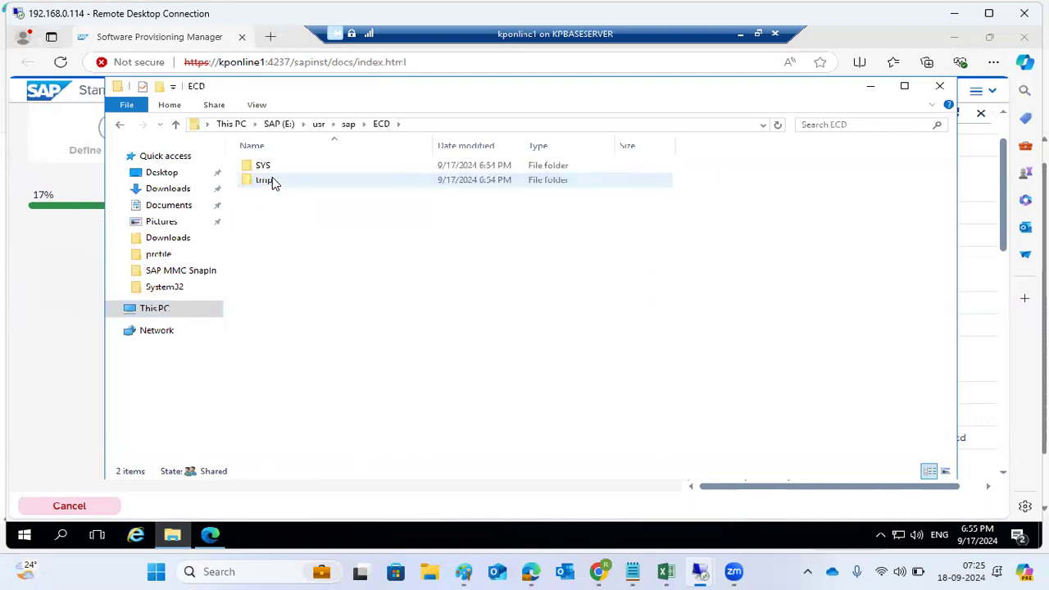
{"action": "double_click", "coordinate": [269, 169]}
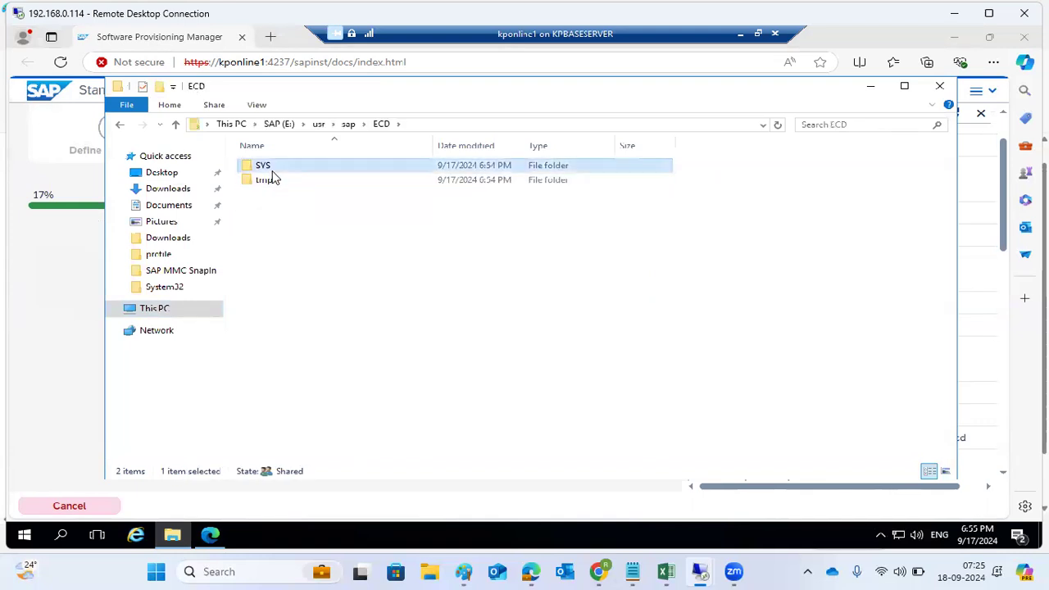
{"action": "left_click", "coordinate": [52, 379]}
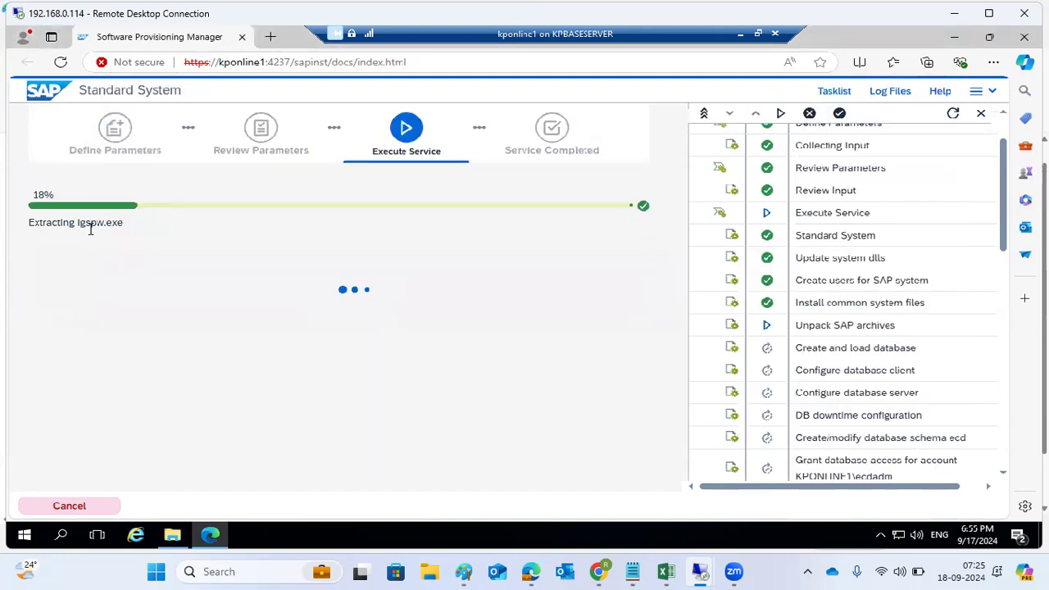
Check the archive extraction messages in the installer and inspect the instance folders under E:\usr\sap\ECD
{"action": "left_click_drag", "start_coordinate": [96, 228], "coordinate": [104, 241]}
{"action": "left_click", "coordinate": [172, 535]}
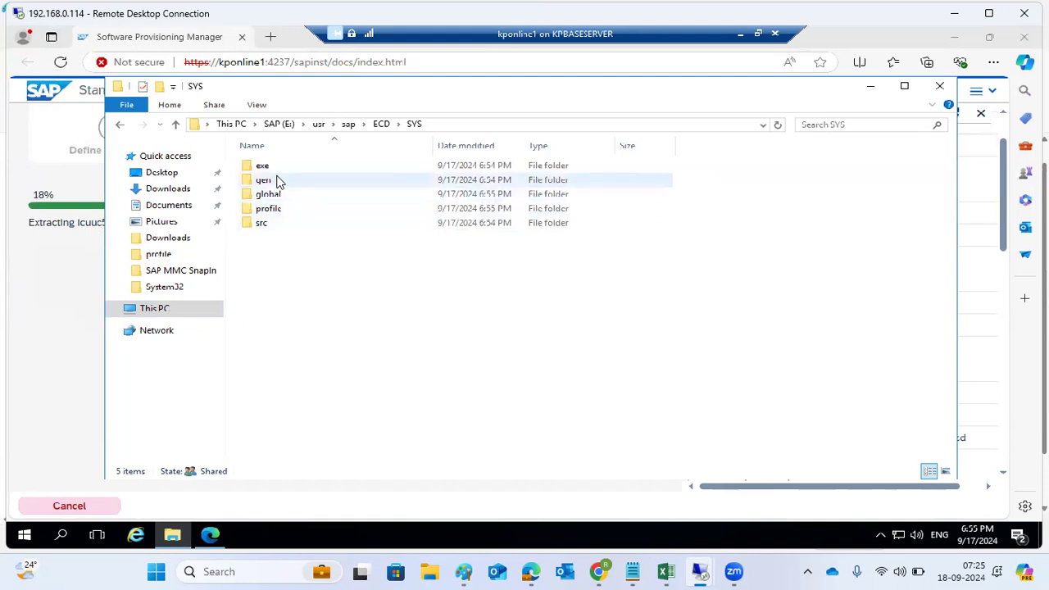
{"action": "left_click", "coordinate": [378, 125]}
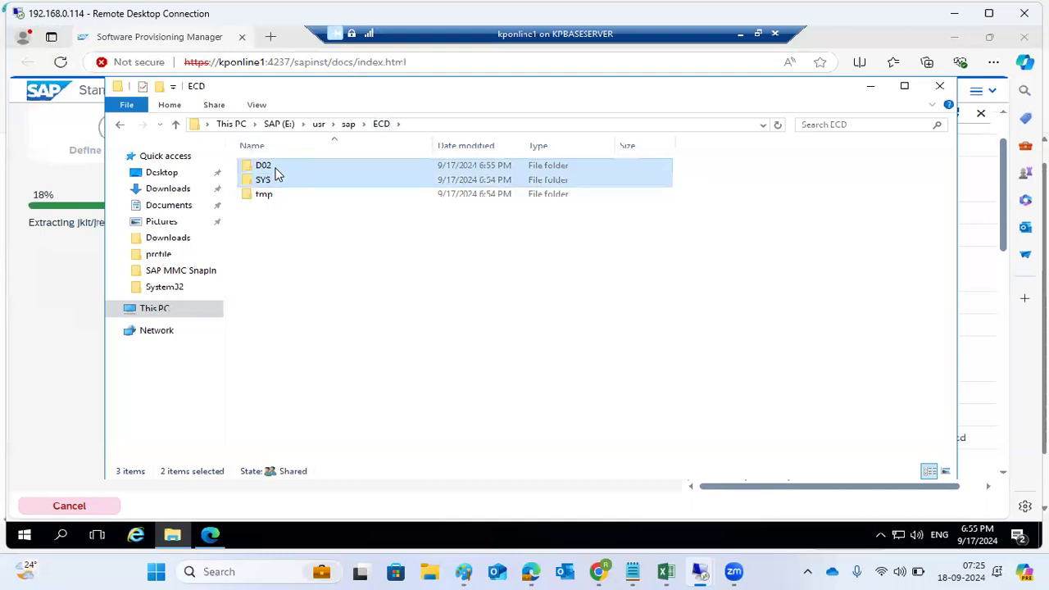
{"action": "left_click", "coordinate": [41, 354]}
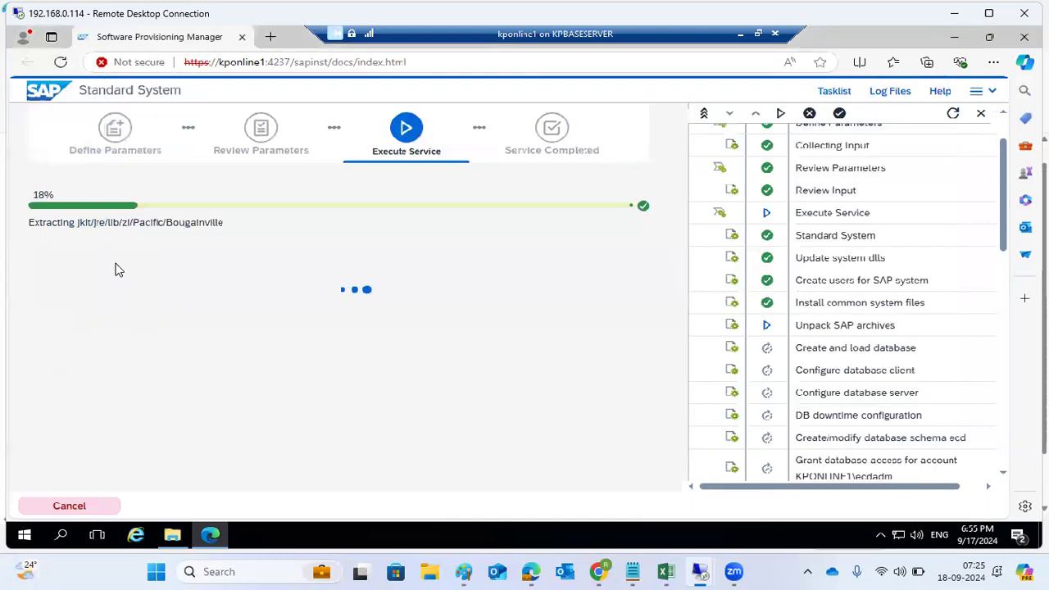
{"action": "left_click_drag", "start_coordinate": [107, 223], "coordinate": [155, 234]}
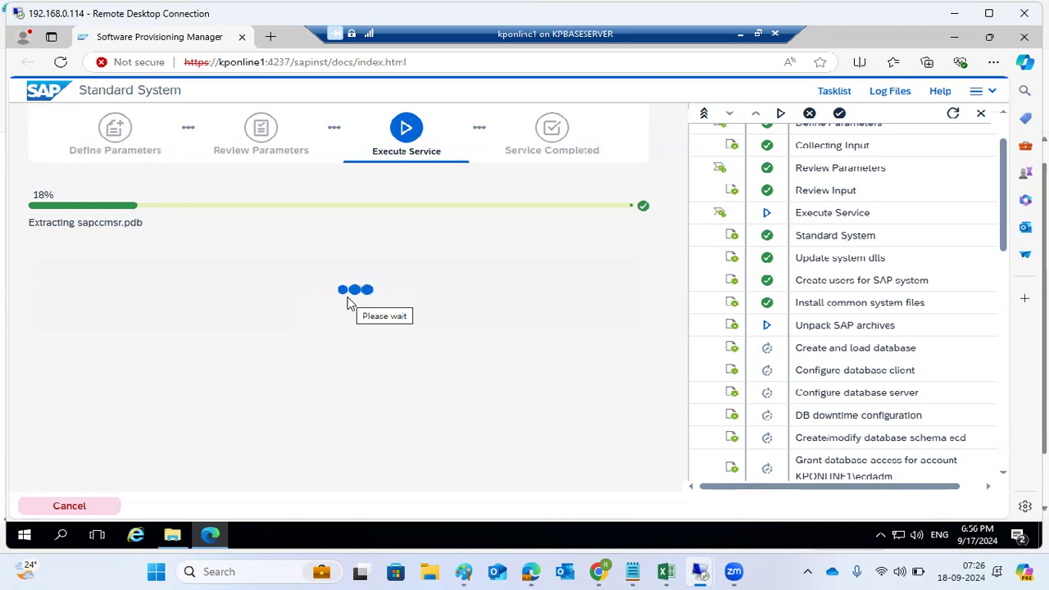
Switch to SAP Logon in the other remote desktop session and log on to SAP NetWeaver Development client 001 as basis with the account password
{"action": "mouse_move", "coordinate": [699, 572]}
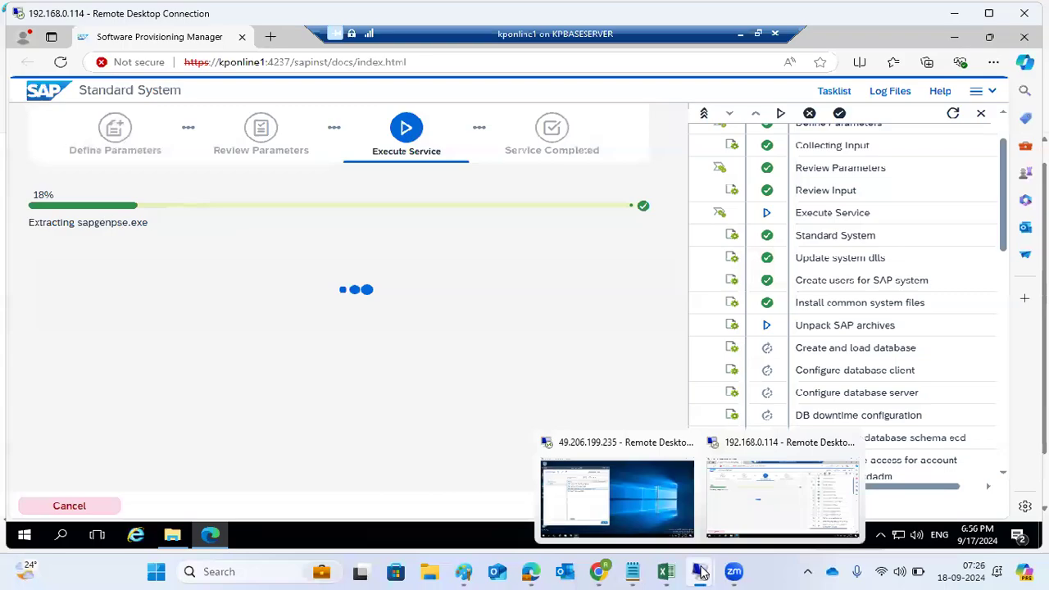
{"action": "left_click", "coordinate": [619, 504]}
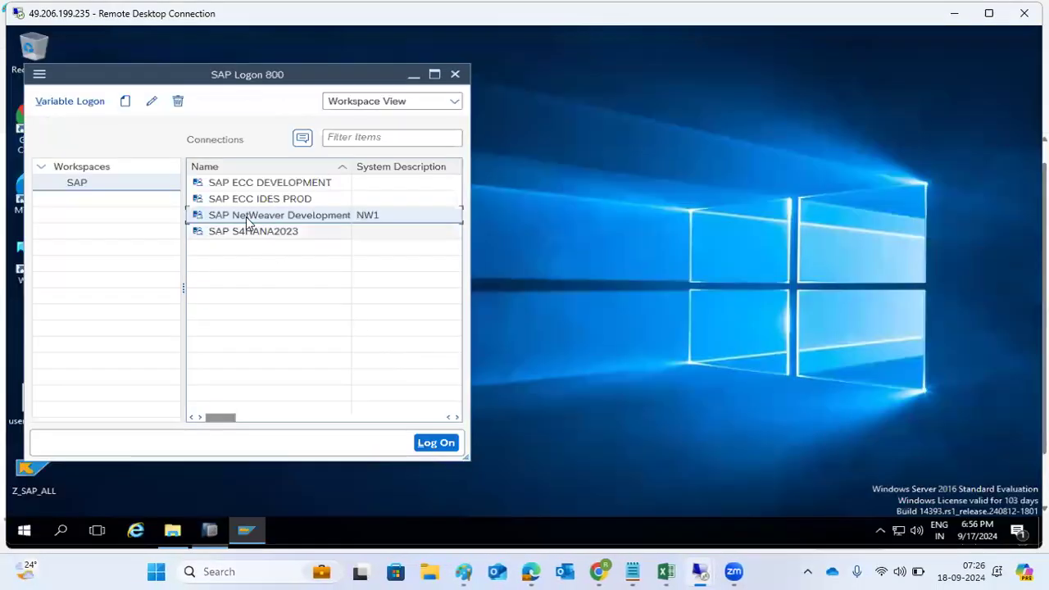
{"action": "double_click", "coordinate": [235, 216]}
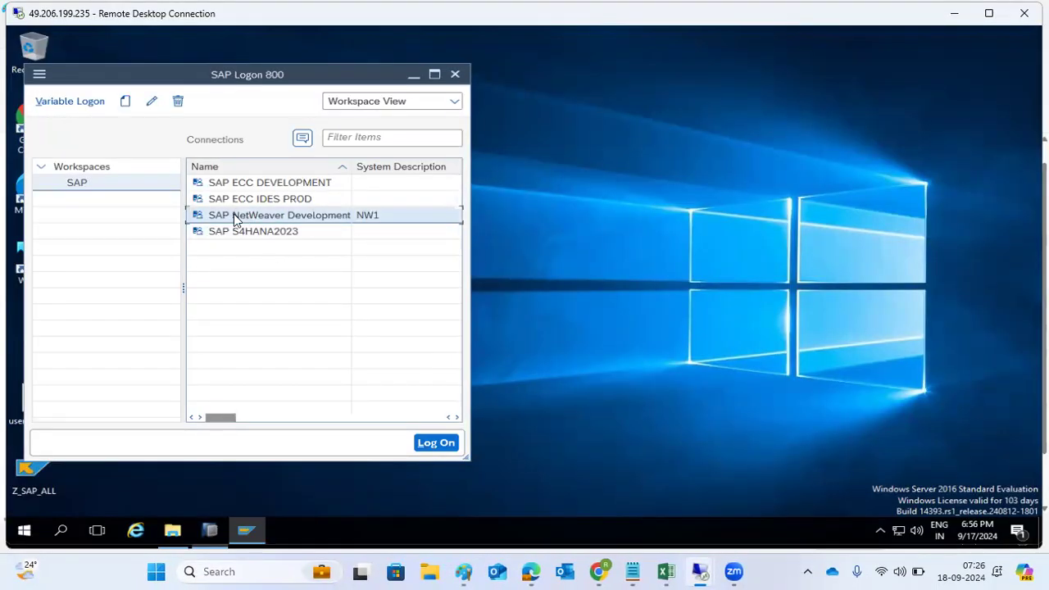
{"action": "type", "text": "basis"}
{"action": "key", "text": "Tab"}
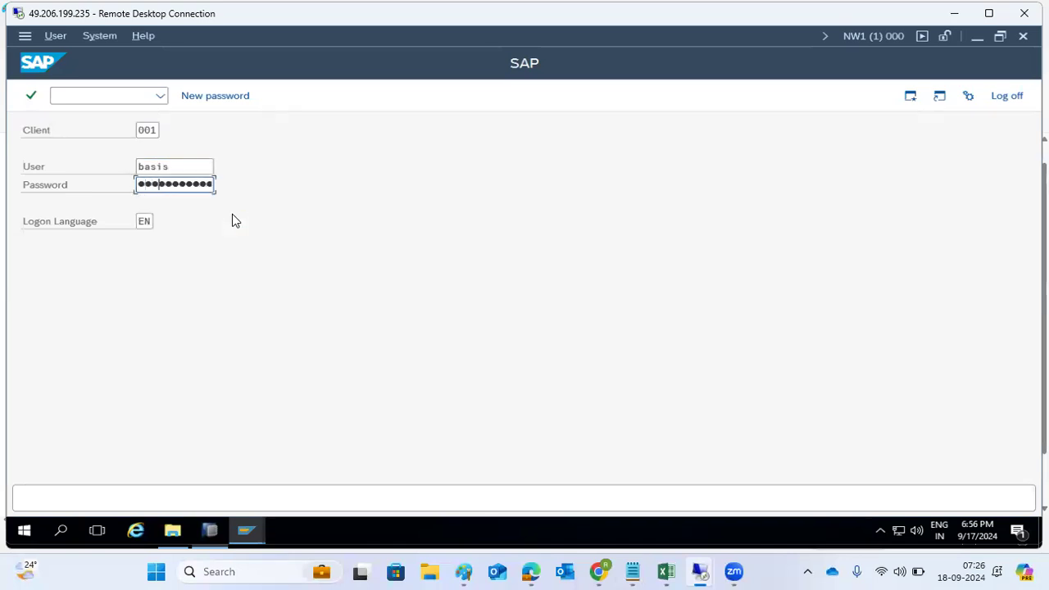
{"action": "key", "text": "Return"}
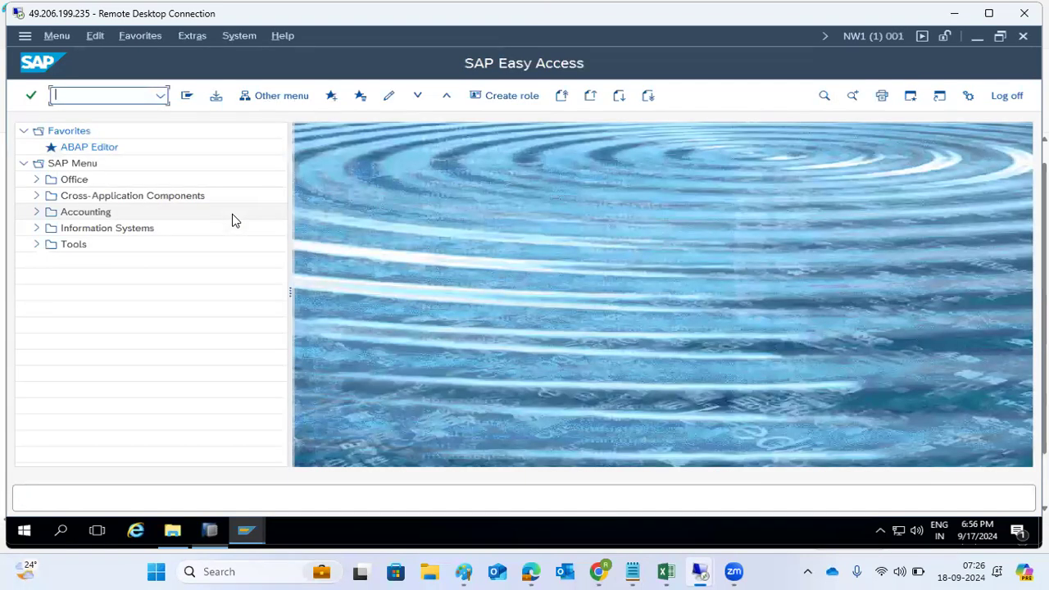
Run transaction AL08 to view the system-wide user sessions and log off from the NW1 system
{"action": "type", "text": "al08"}
{"action": "key", "text": "Return"}
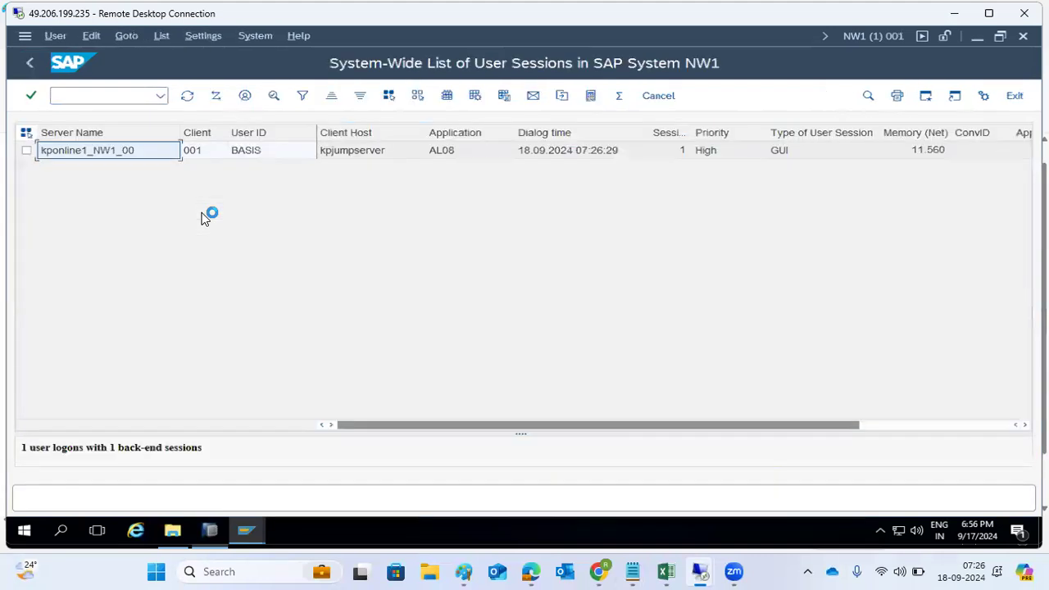
{"action": "left_click", "coordinate": [30, 63]}
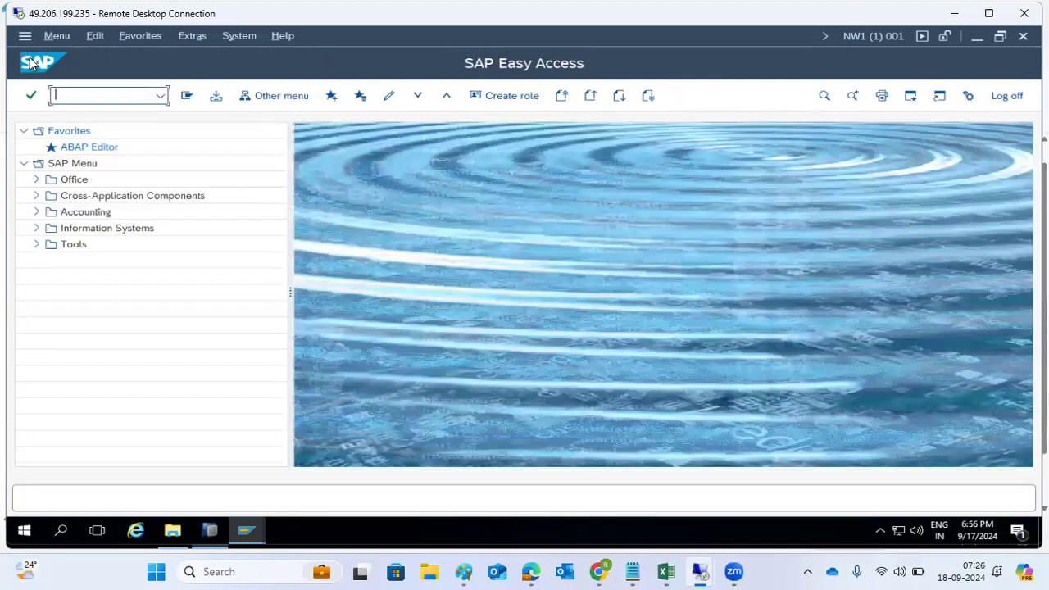
{"action": "left_click", "coordinate": [1008, 96]}
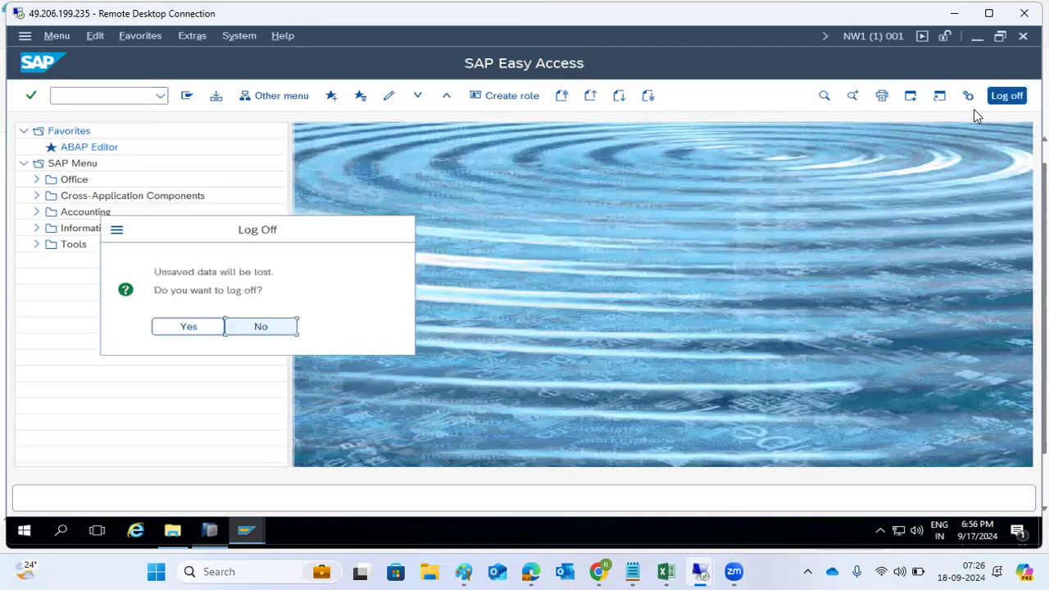
{"action": "left_click", "coordinate": [184, 330]}
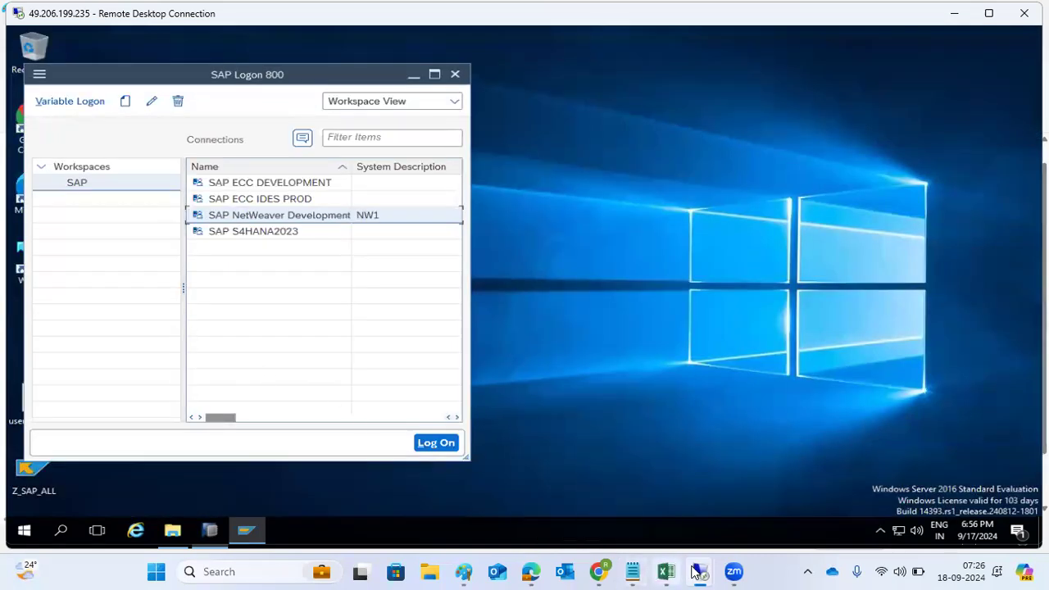
Switch to the 192.168.0.114 remote session, review the completed and pending tasks around Import ABAP, and refresh the task list
{"action": "mouse_move", "coordinate": [701, 572]}
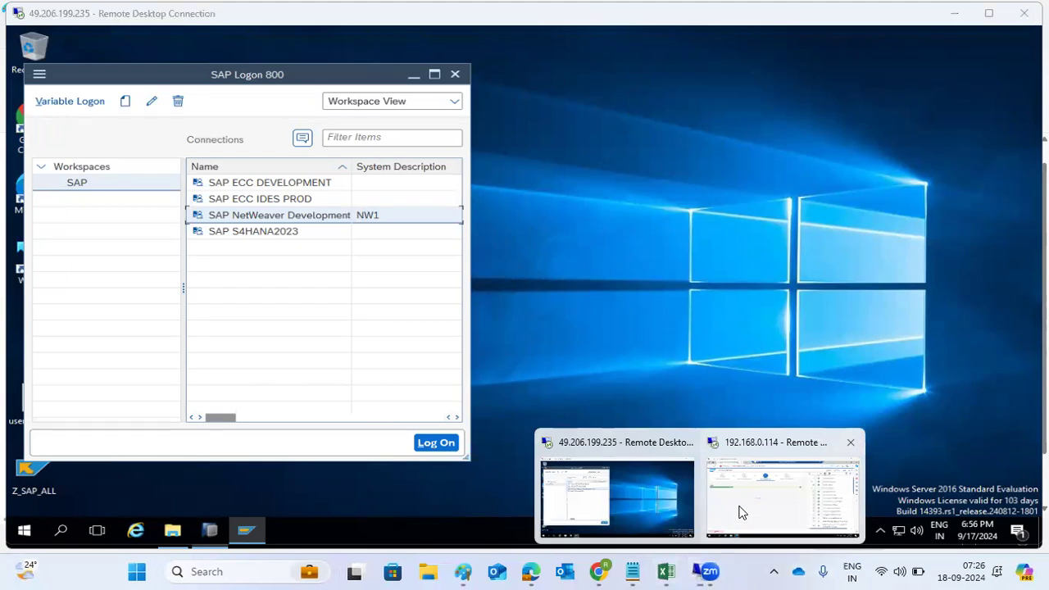
{"action": "left_click", "coordinate": [741, 511]}
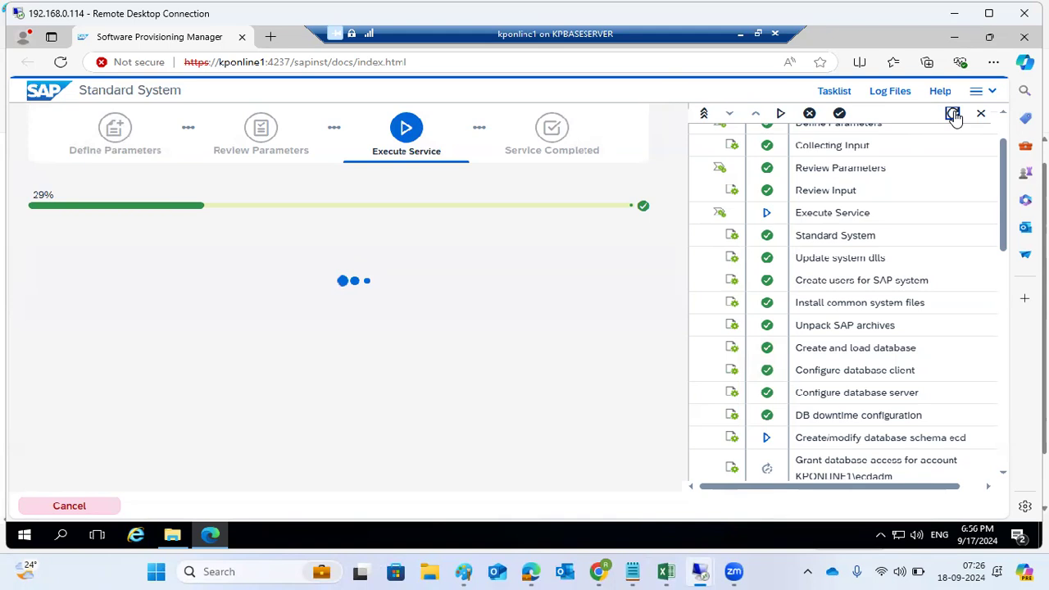
{"action": "scroll", "coordinate": [905, 354], "scroll_direction": "down", "scroll_amount": 5}
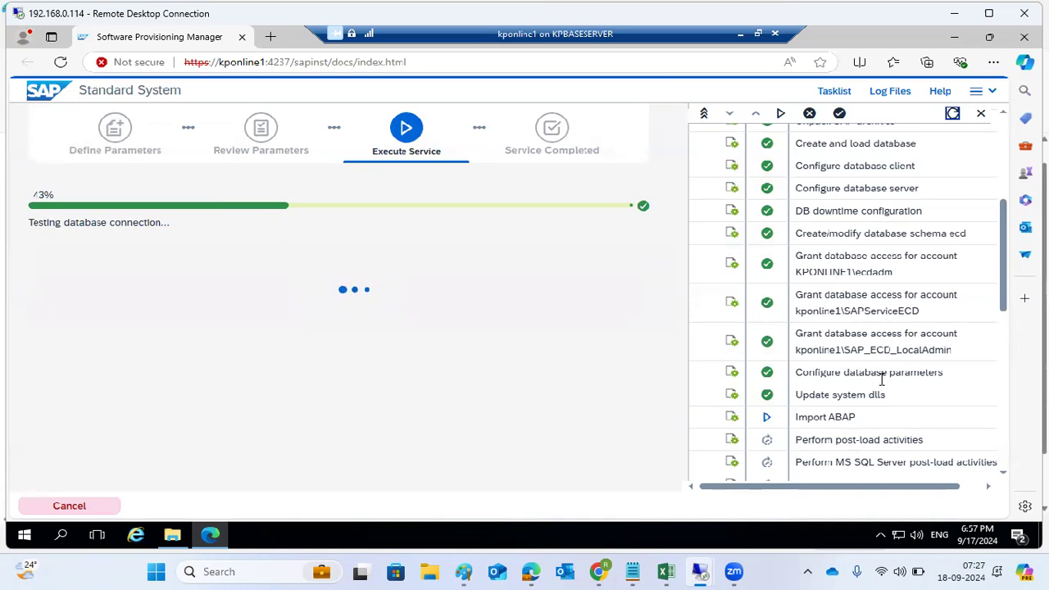
{"action": "scroll", "coordinate": [882, 378], "scroll_direction": "down", "scroll_amount": 3}
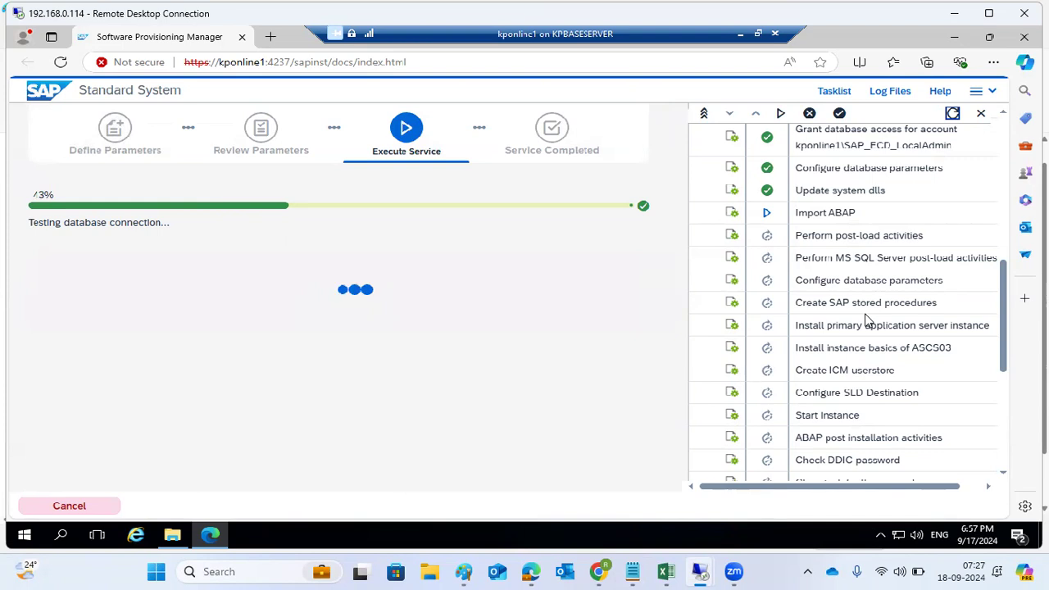
{"action": "scroll", "coordinate": [869, 321], "scroll_direction": "down", "scroll_amount": 2}
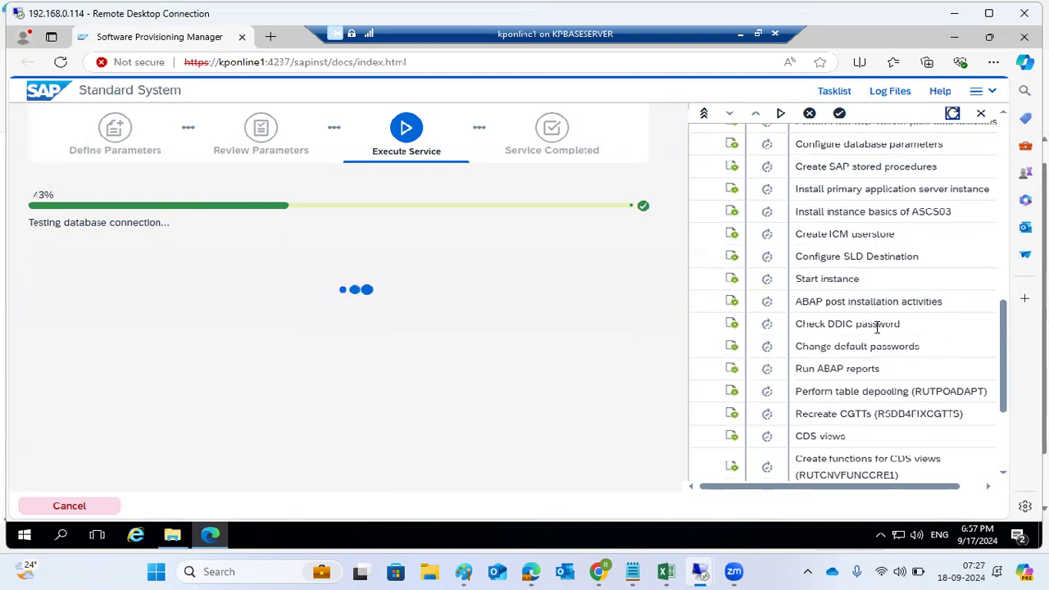
{"action": "scroll", "coordinate": [877, 326], "scroll_direction": "up", "scroll_amount": 3}
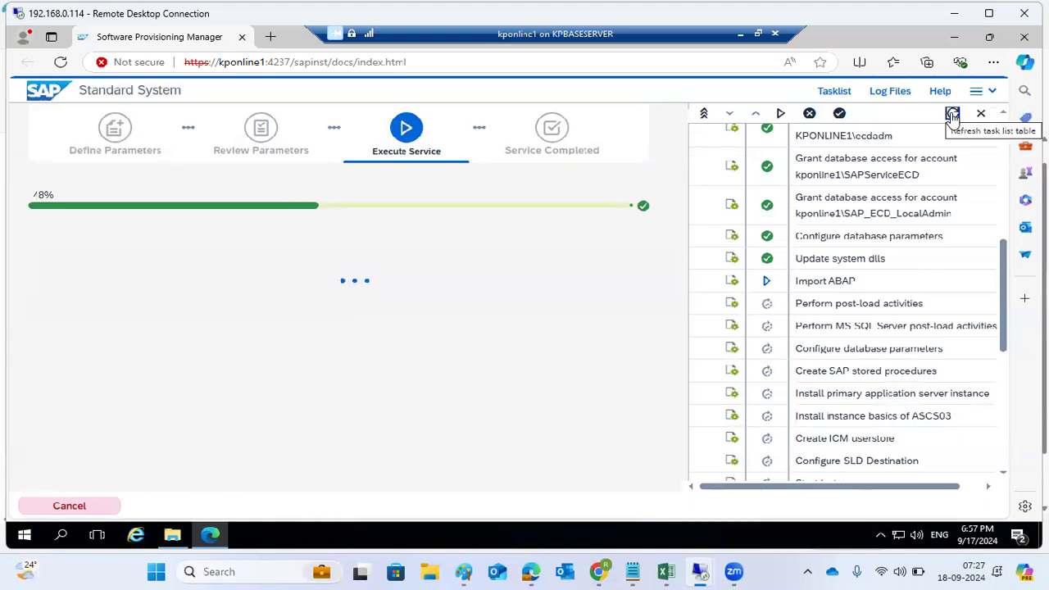
{"action": "left_click", "coordinate": [952, 116]}
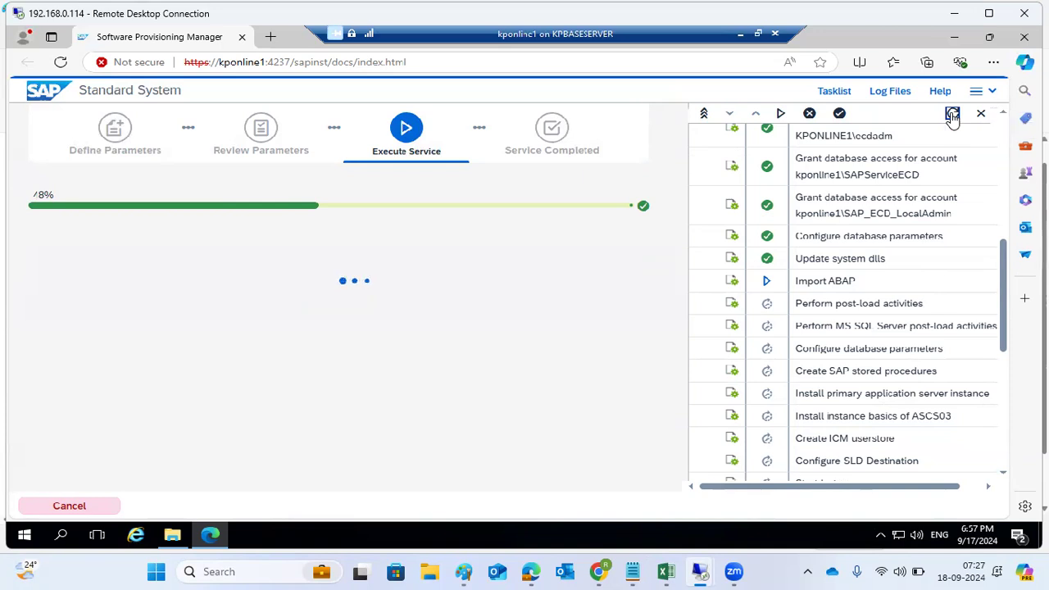
Read sapinst.log from the installer's log files and return to the task list
{"action": "left_click", "coordinate": [887, 93]}
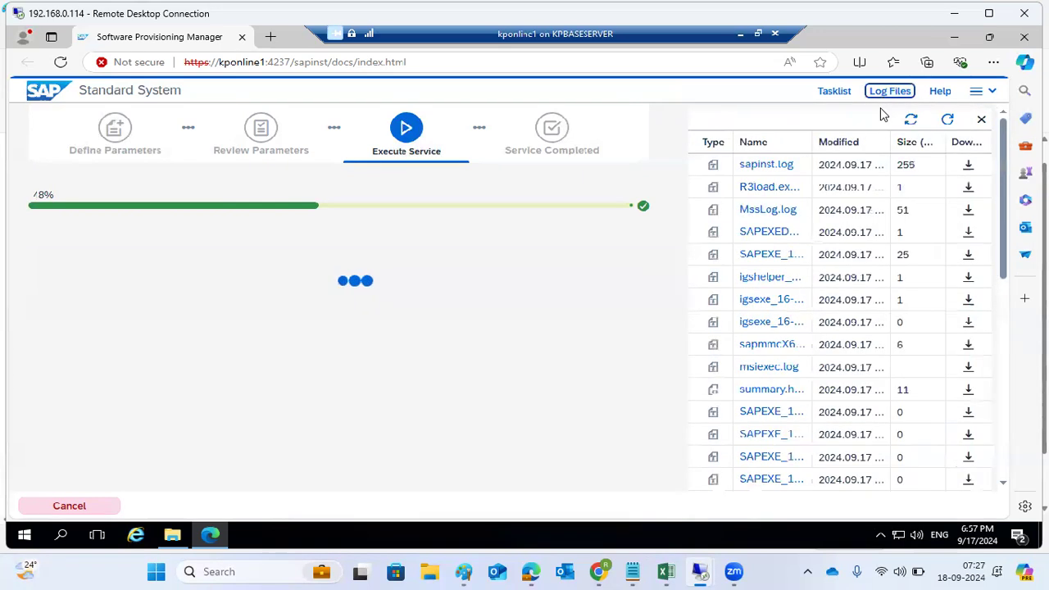
{"action": "left_click", "coordinate": [768, 165]}
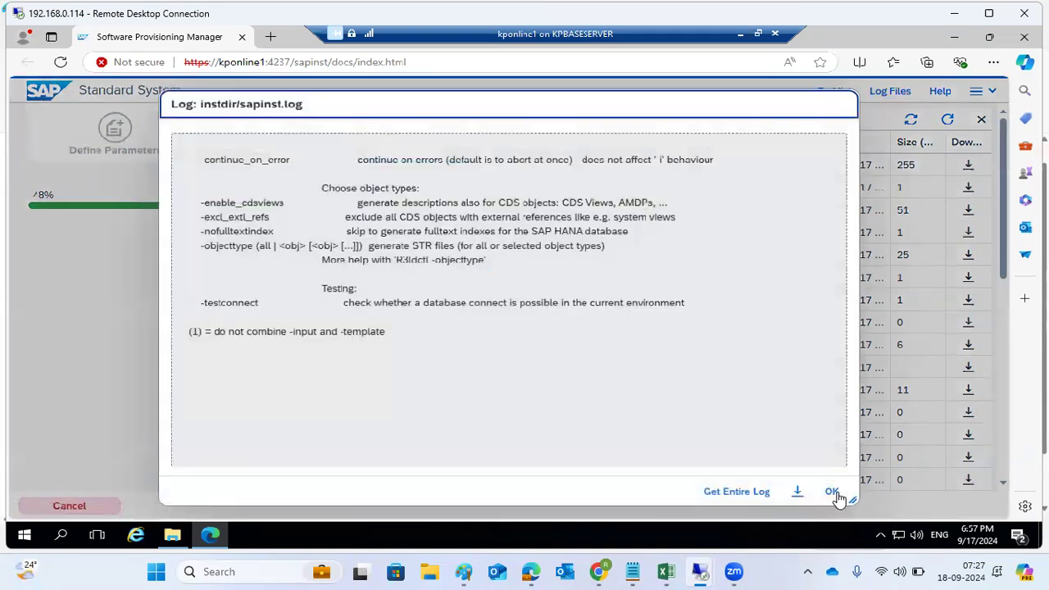
{"action": "left_click", "coordinate": [831, 492]}
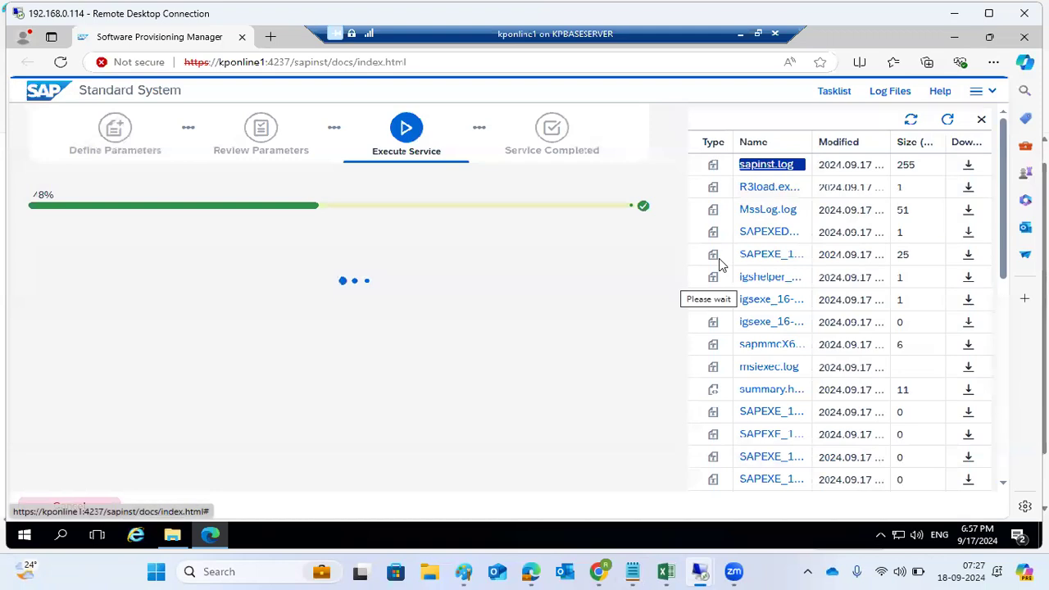
{"action": "left_click", "coordinate": [833, 92]}
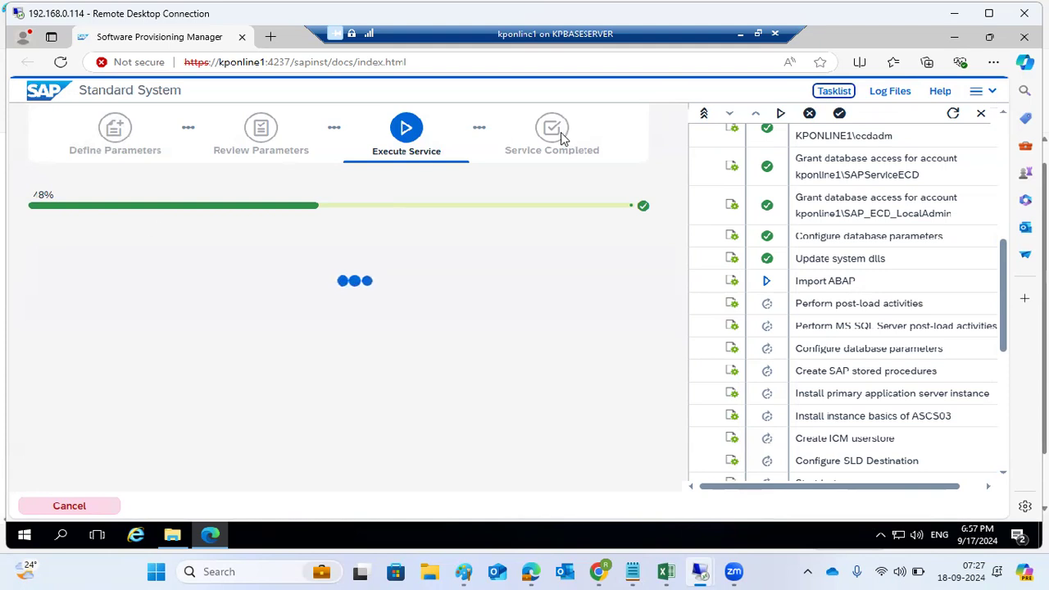
Open import_monitor_cmd.properties from the log files and examine its jobNum and monitorTimeout settings
{"action": "left_click", "coordinate": [900, 93]}
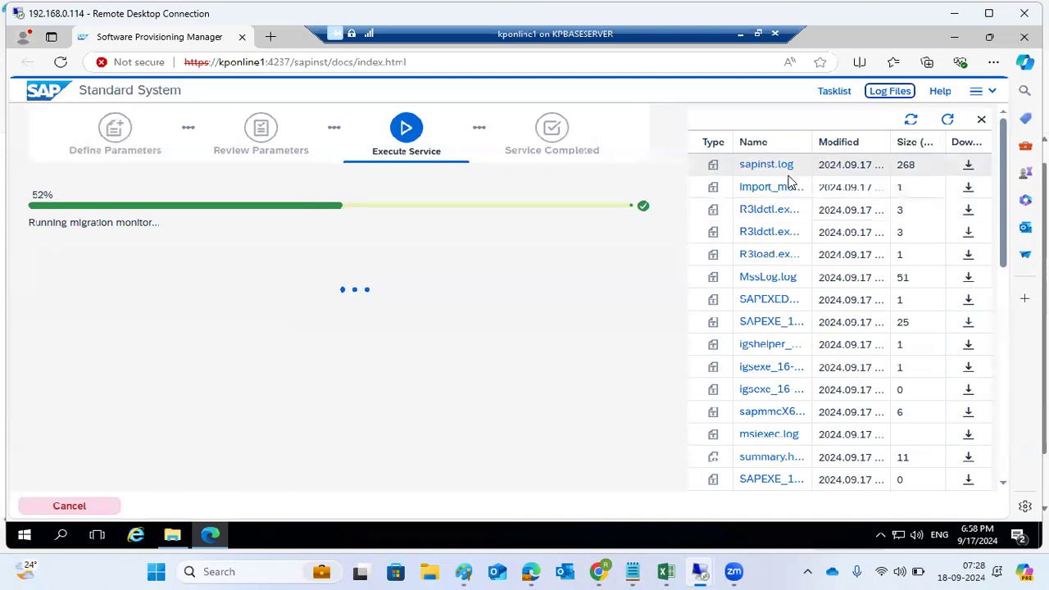
{"action": "left_click", "coordinate": [769, 187]}
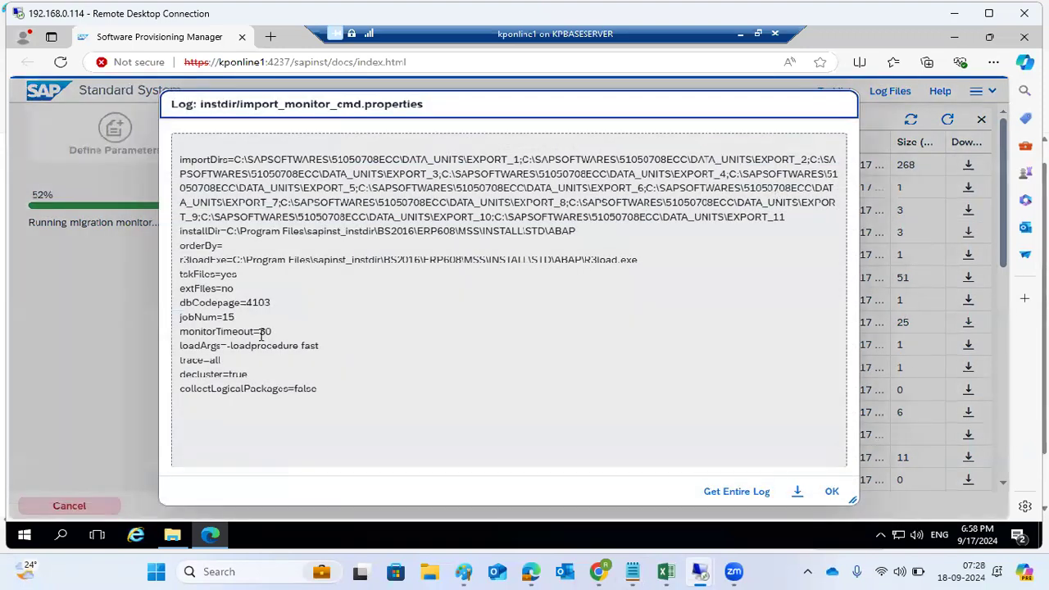
{"action": "left_click_drag", "start_coordinate": [254, 332], "coordinate": [235, 308]}
{"action": "left_click", "coordinate": [223, 310]}
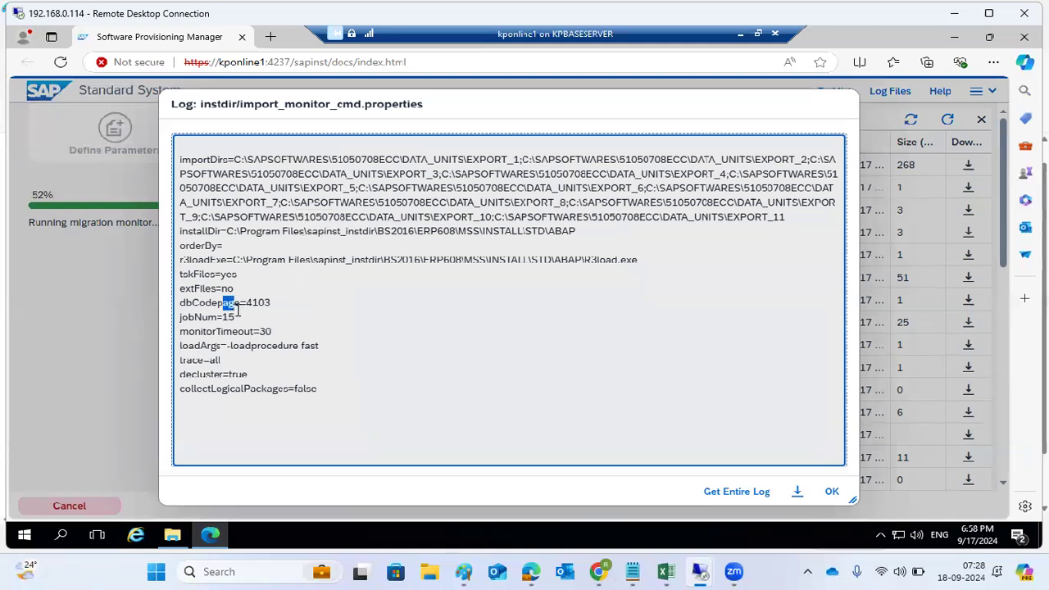
{"action": "left_click", "coordinate": [832, 491]}
Refresh the log files table, check the package import message, and read import_state.properties
{"action": "left_click", "coordinate": [947, 121]}
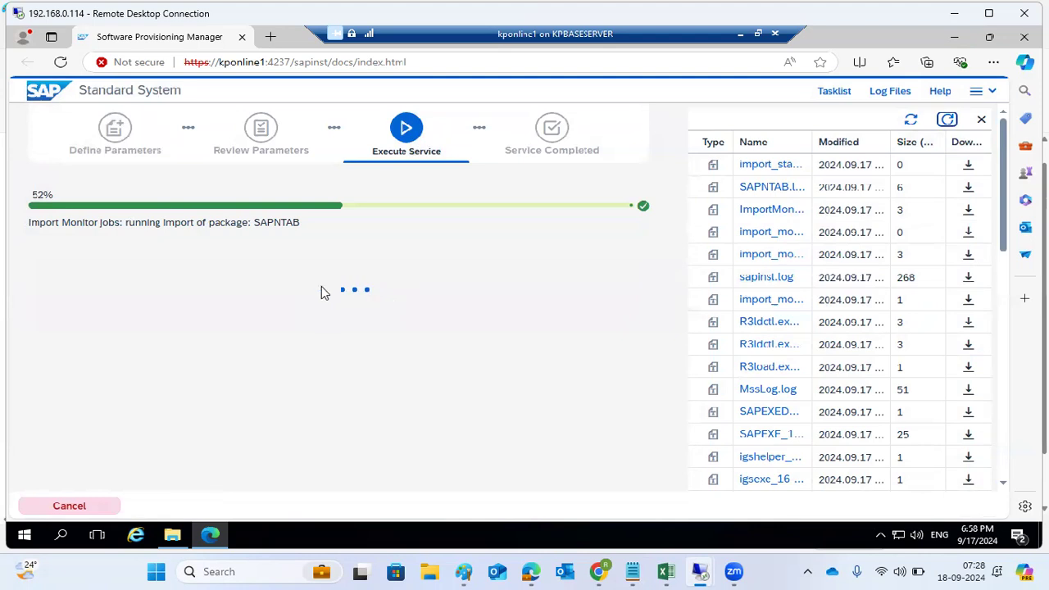
{"action": "left_click_drag", "start_coordinate": [198, 227], "coordinate": [268, 230]}
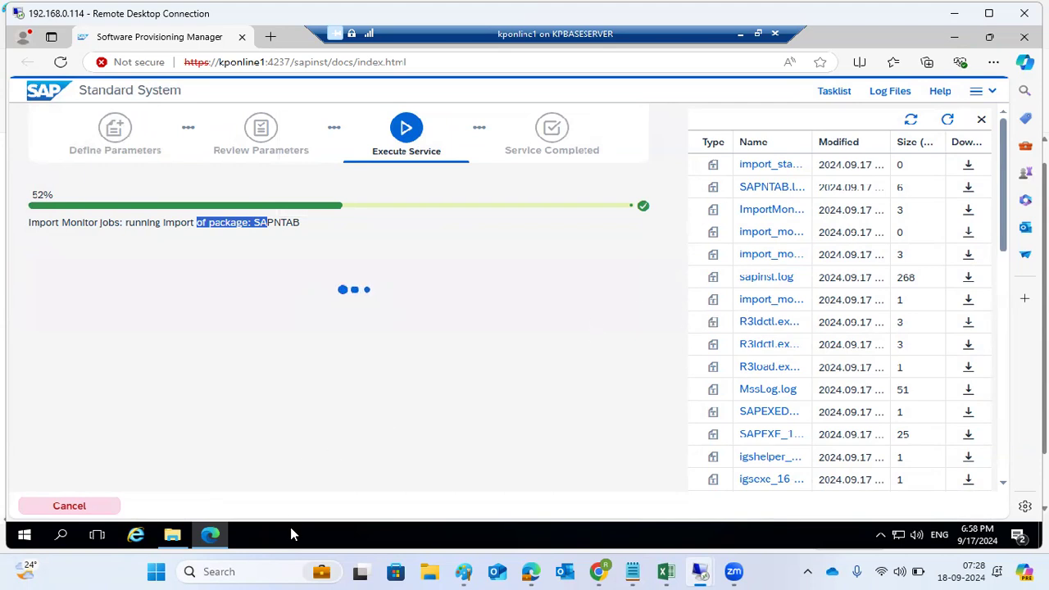
{"action": "left_click", "coordinate": [948, 119]}
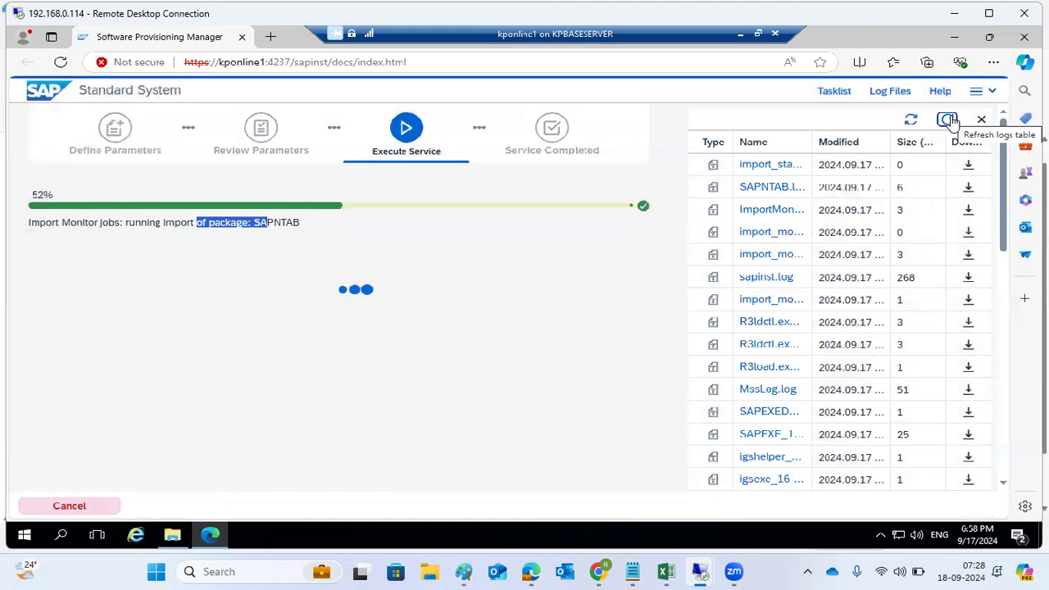
{"action": "left_click", "coordinate": [762, 166]}
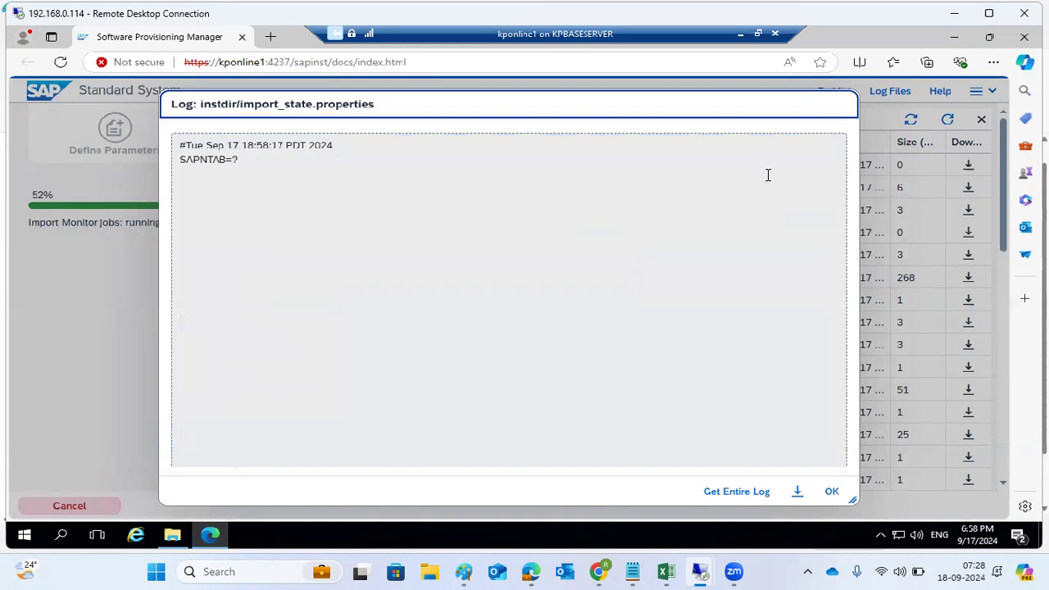
{"action": "left_click", "coordinate": [832, 492]}
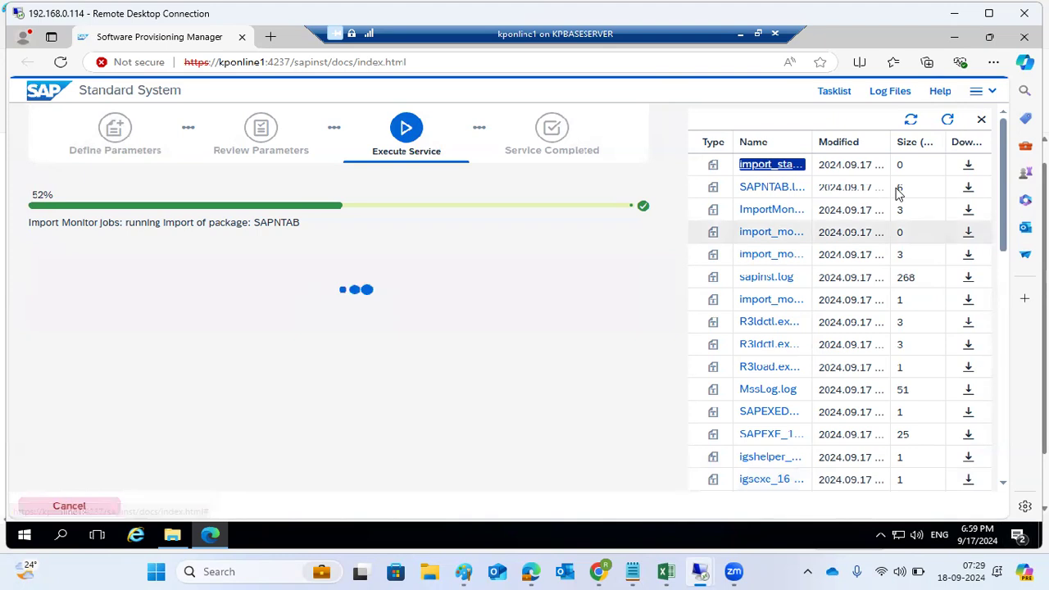
{"action": "left_click", "coordinate": [947, 120]}
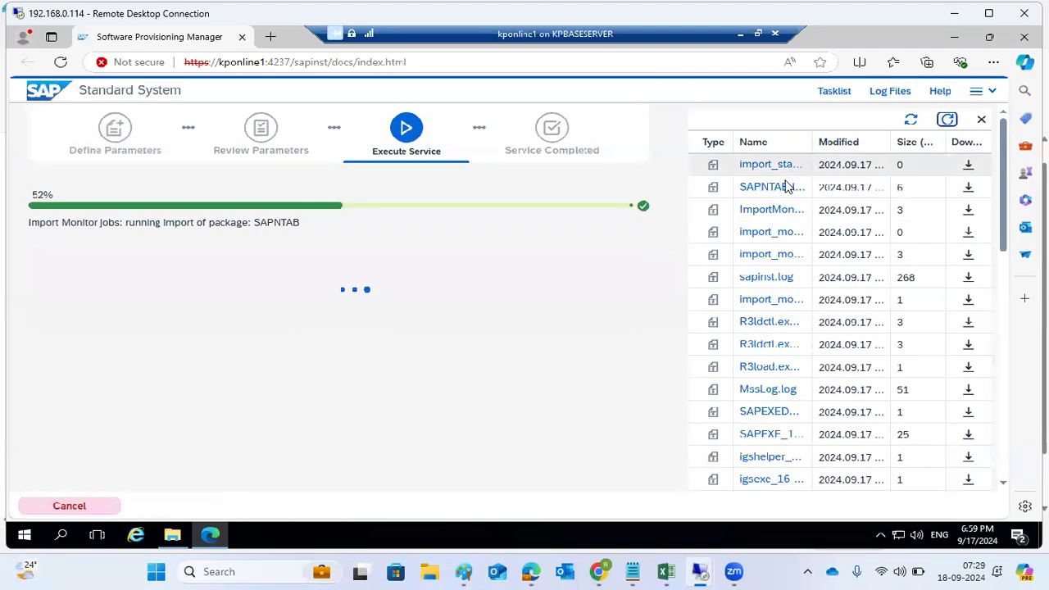
Minimize the installer, close the ECD folder window, and open Task Manager to check the server's memory usage
{"action": "left_click", "coordinate": [212, 526]}
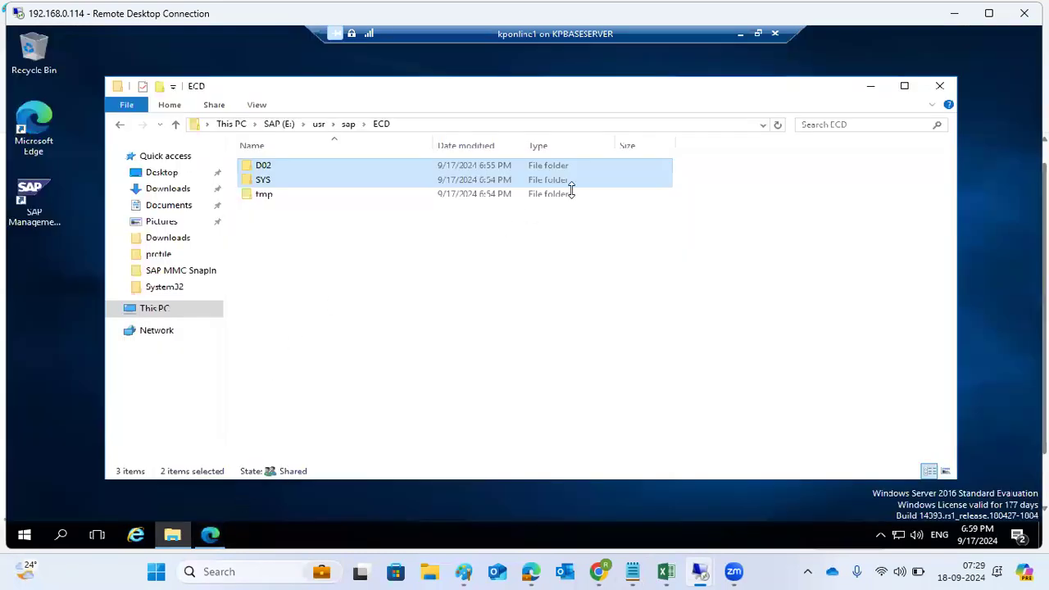
{"action": "left_click", "coordinate": [939, 85]}
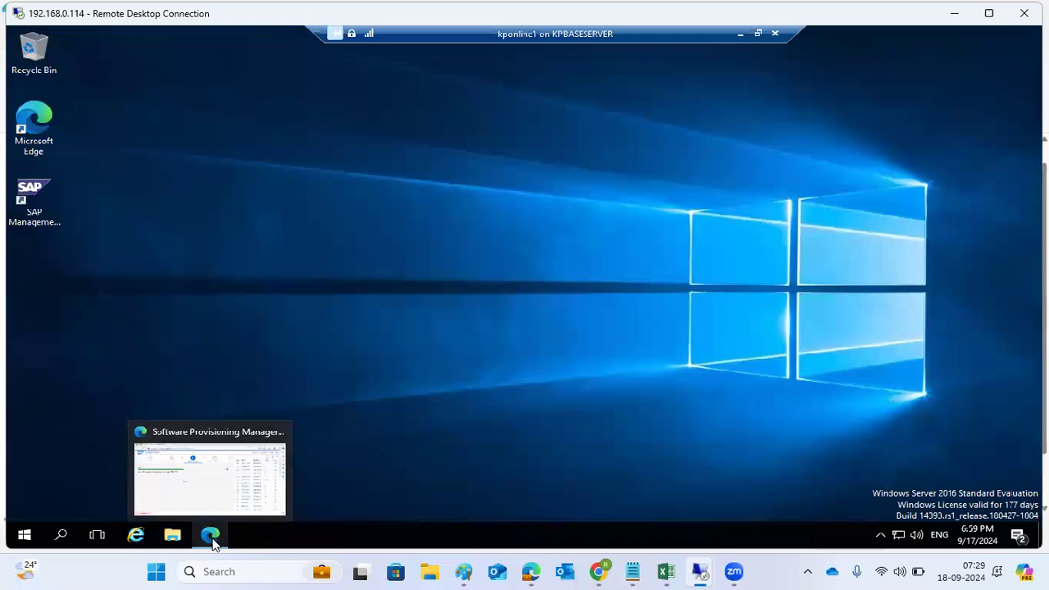
{"action": "right_click", "coordinate": [264, 541]}
{"action": "left_click", "coordinate": [314, 473]}
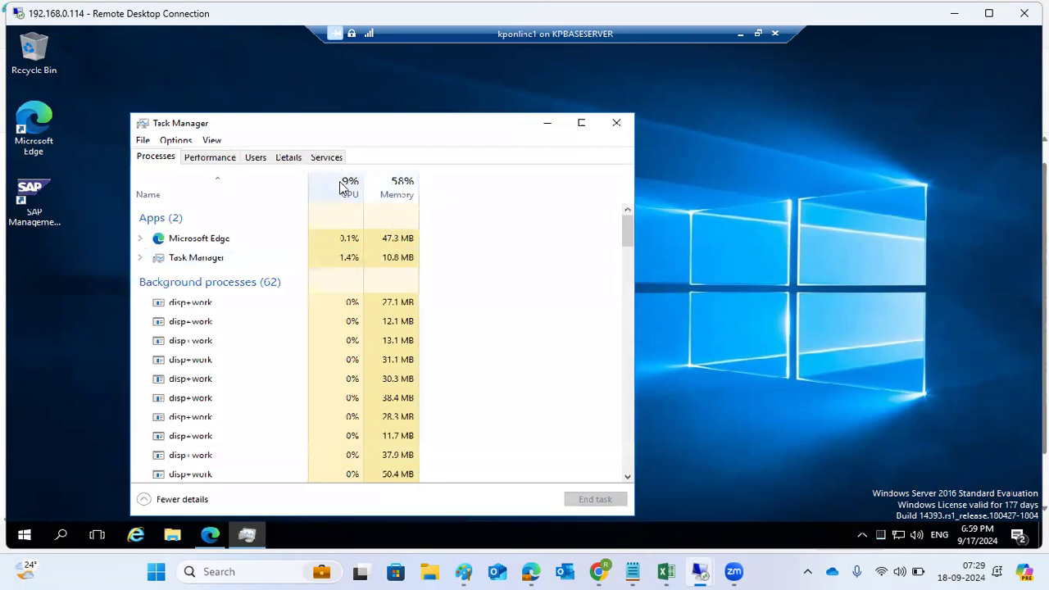
{"action": "left_click", "coordinate": [225, 161]}
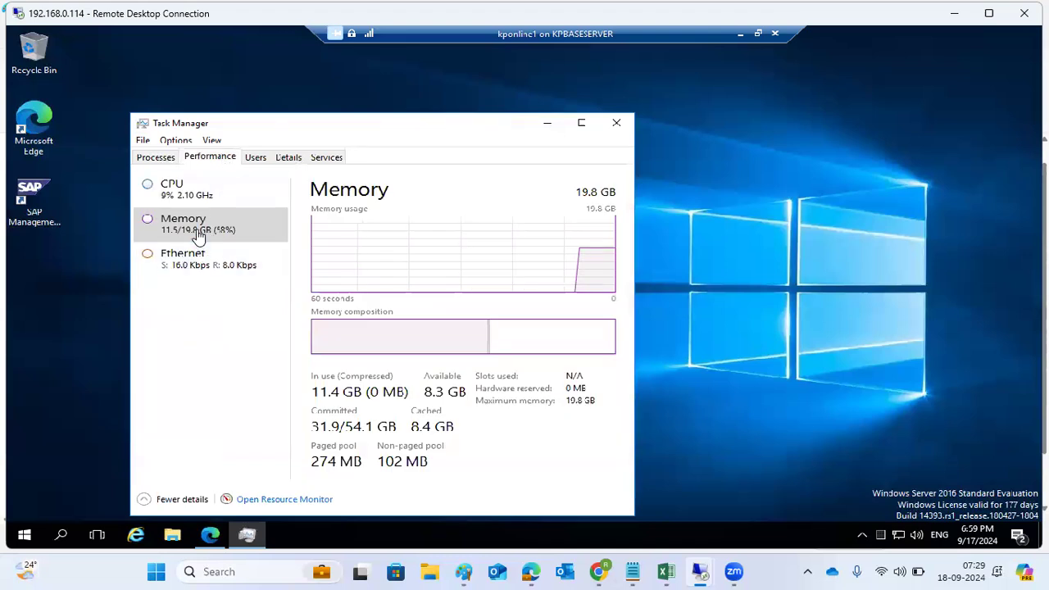
Examine the background processes in Task Manager, from the disp+work entries through enserver, gwrd, icman and igswd
{"action": "left_click", "coordinate": [166, 159]}
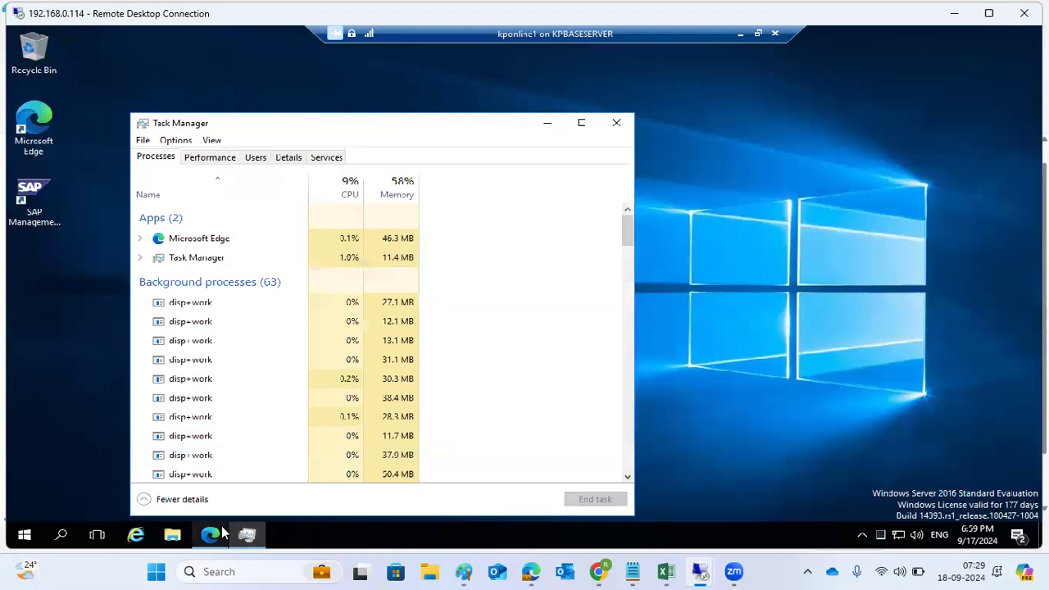
{"action": "mouse_move", "coordinate": [217, 534]}
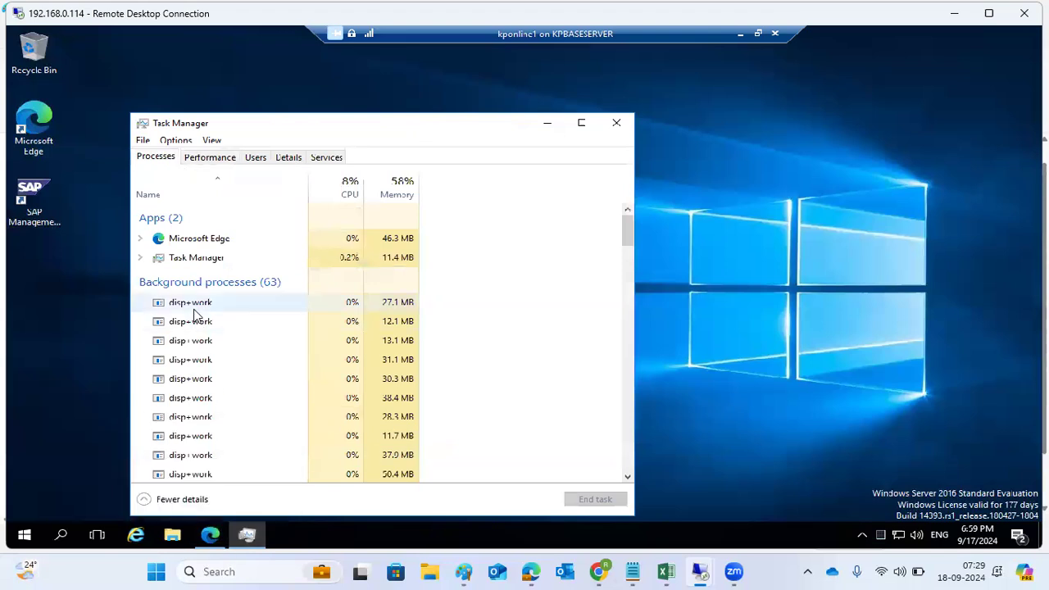
{"action": "scroll", "coordinate": [195, 326], "scroll_direction": "down", "scroll_amount": 2}
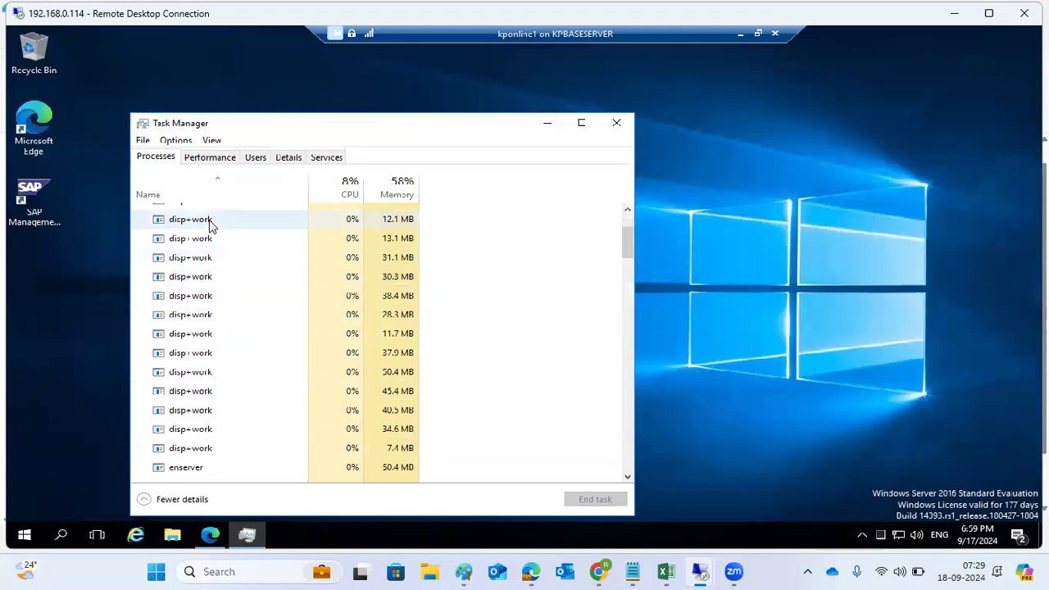
{"action": "scroll", "coordinate": [218, 246], "scroll_direction": "up", "scroll_amount": 1}
{"action": "scroll", "coordinate": [221, 373], "scroll_direction": "down", "scroll_amount": 3}
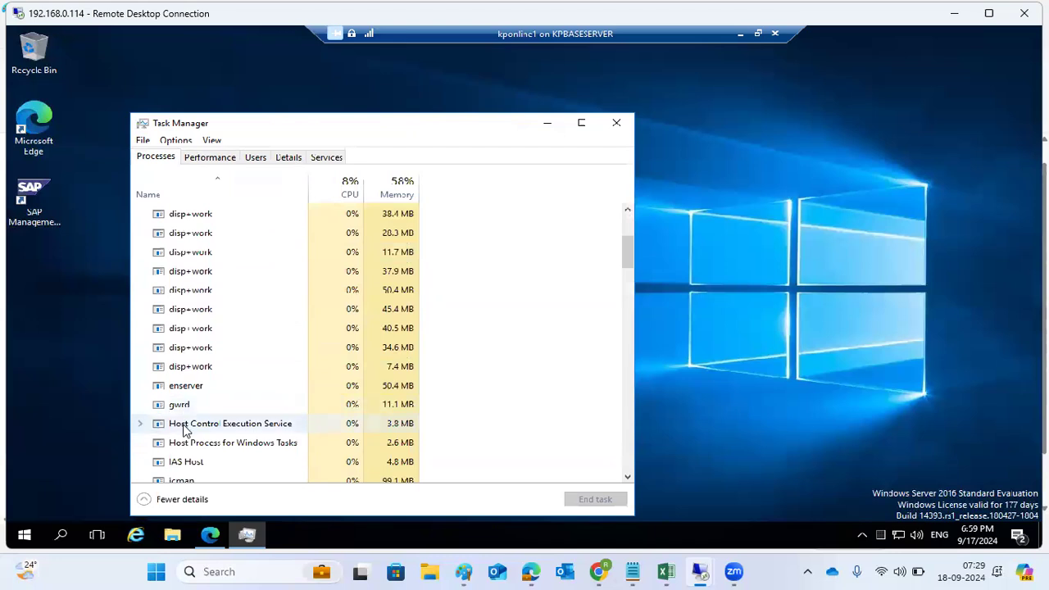
{"action": "scroll", "coordinate": [188, 438], "scroll_direction": "down", "scroll_amount": 3}
{"action": "scroll", "coordinate": [188, 440], "scroll_direction": "down", "scroll_amount": 1}
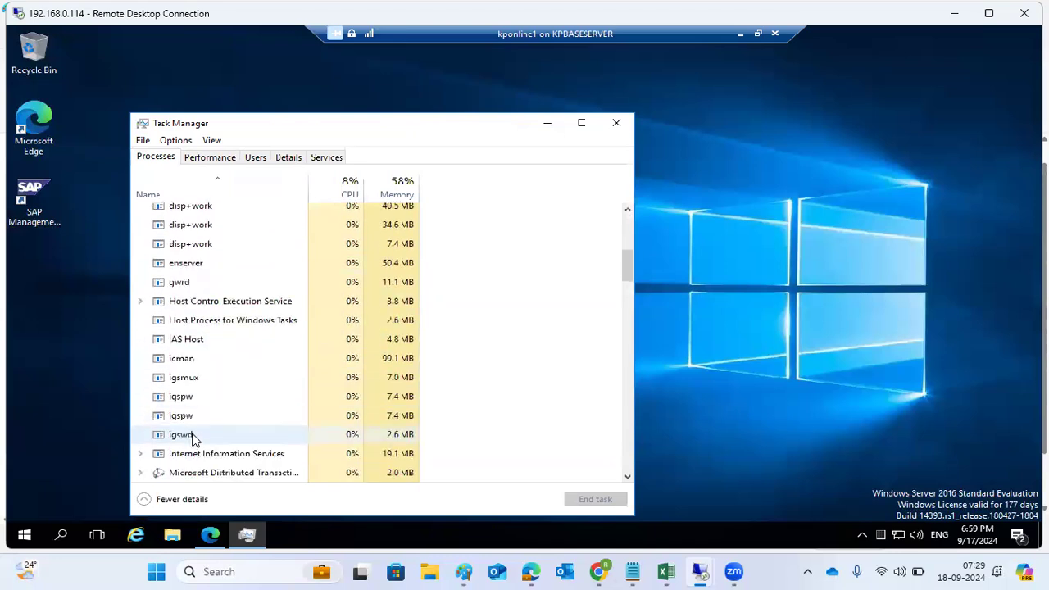
Return to the installer and refresh the log files table to check the import monitor jobs
{"action": "left_click", "coordinate": [205, 522]}
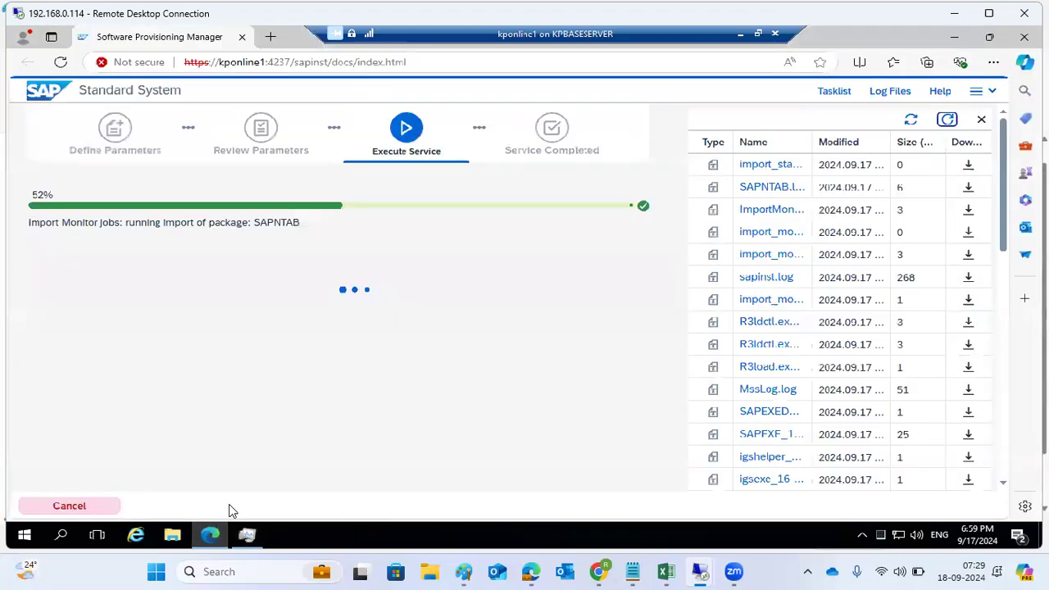
{"action": "left_click", "coordinate": [947, 122]}
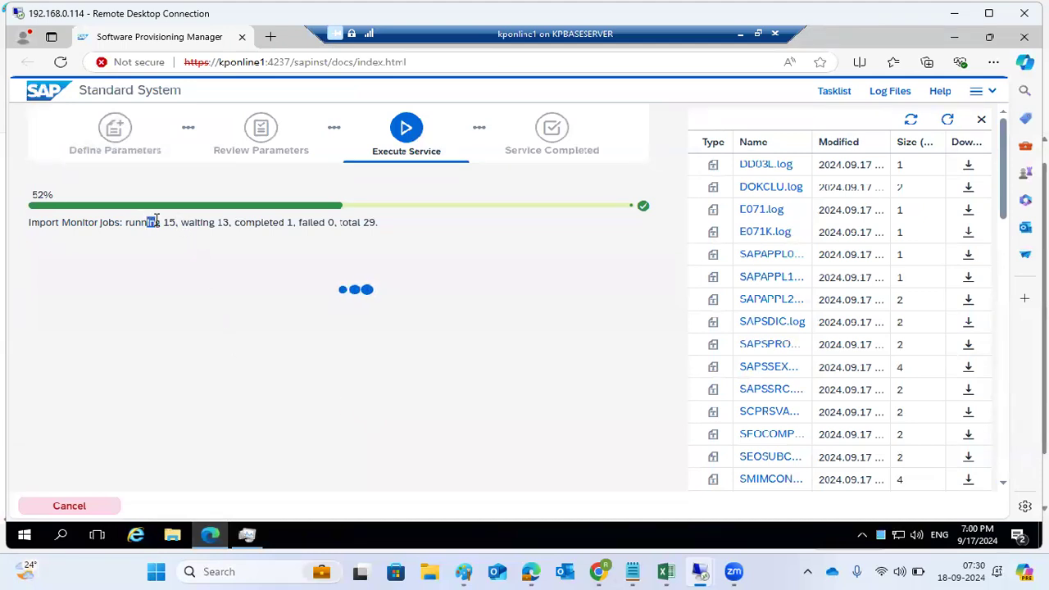
Sort the Task Manager process details by CPU usage, examine the R3load processes behind the running import jobs, and close Task Manager
{"action": "left_click", "coordinate": [202, 221]}
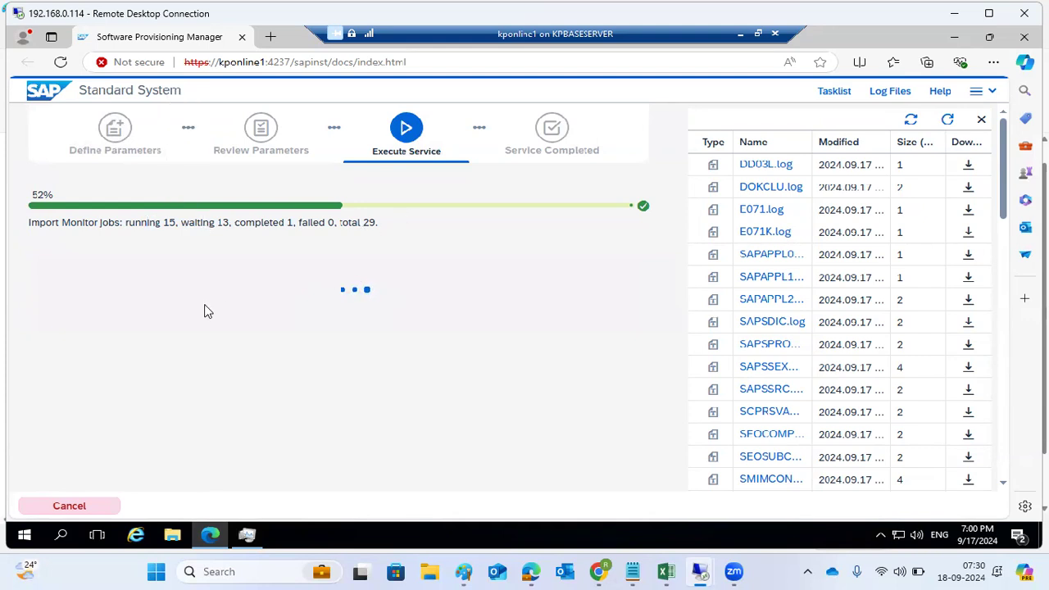
{"action": "left_click_drag", "start_coordinate": [155, 222], "coordinate": [177, 222]}
{"action": "left_click", "coordinate": [247, 536]}
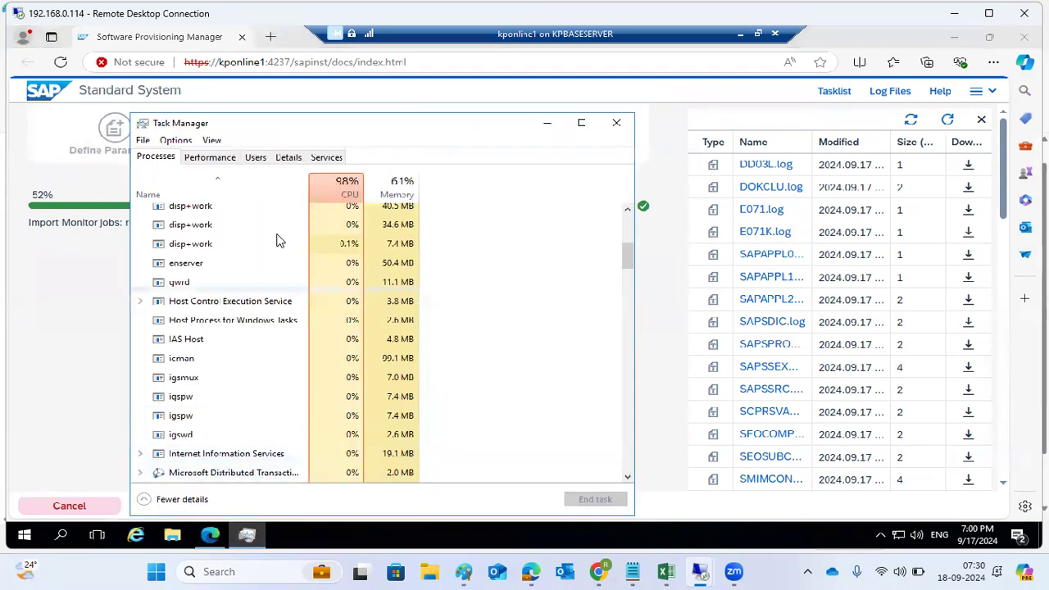
{"action": "scroll", "coordinate": [344, 241], "scroll_direction": "up", "scroll_amount": 6}
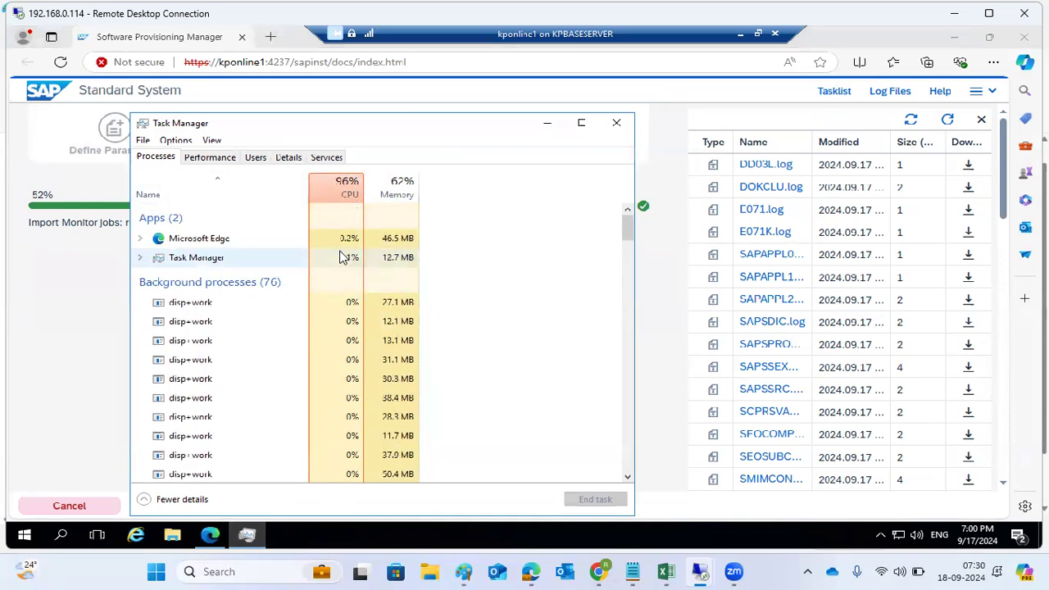
{"action": "left_click", "coordinate": [291, 160]}
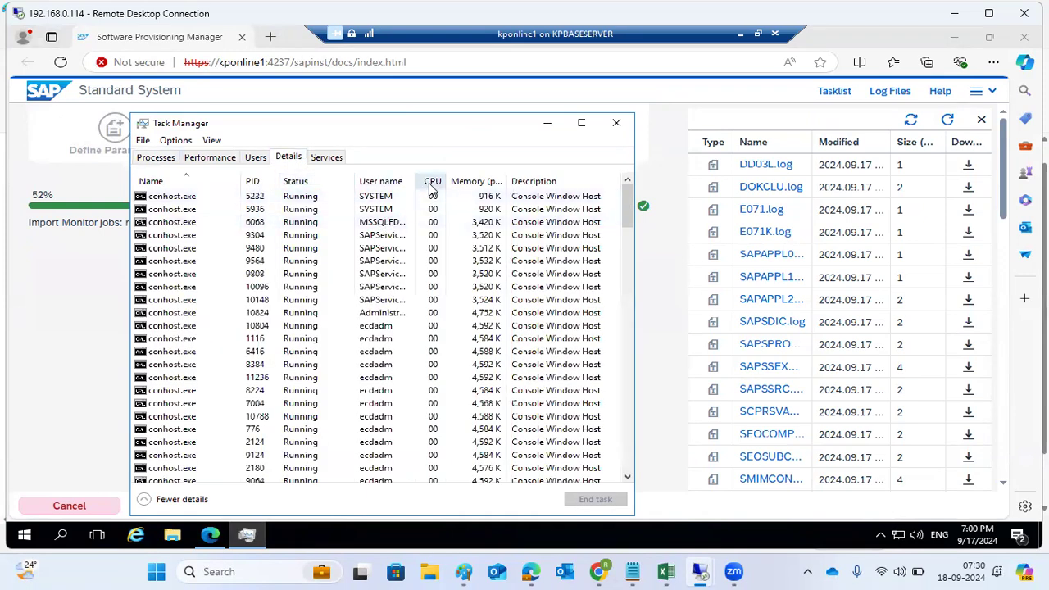
{"action": "left_click", "coordinate": [430, 182]}
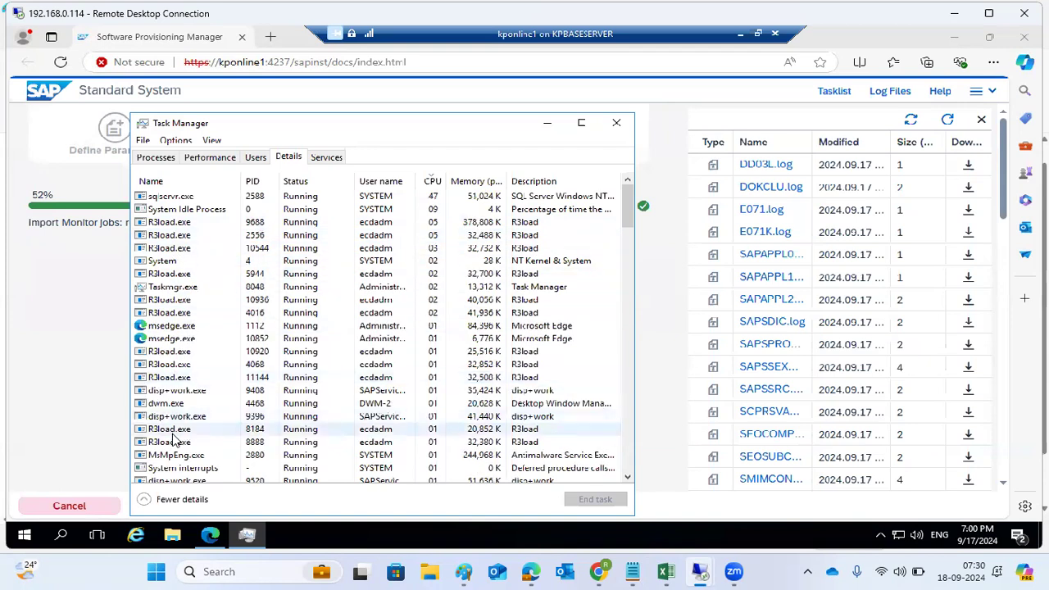
{"action": "left_click", "coordinate": [616, 123]}
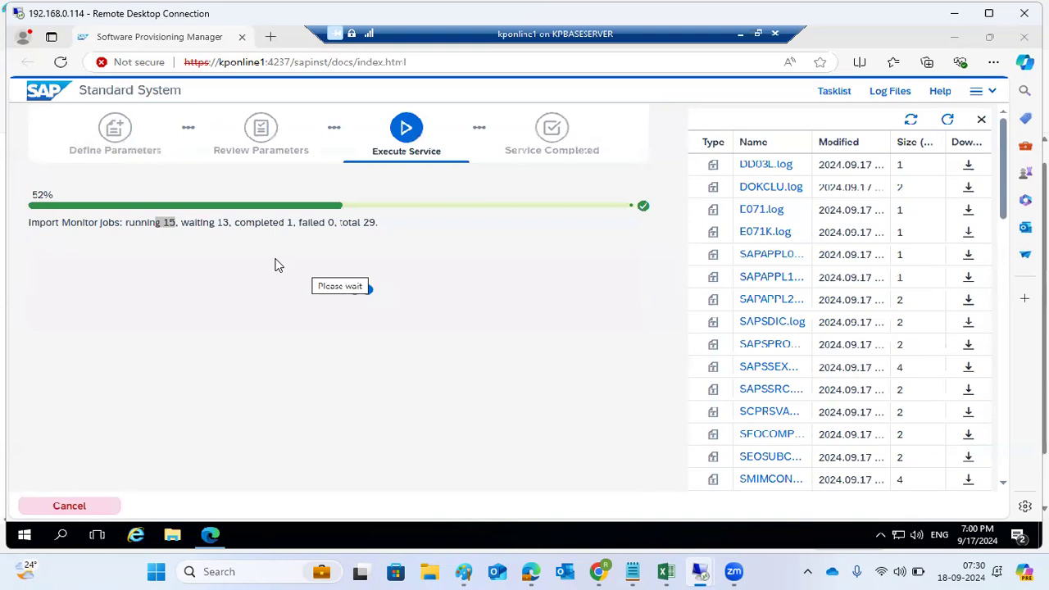
Check the failed import job count, minimize the installer, and open the SAP Management Console from the desktop
{"action": "left_click_drag", "start_coordinate": [308, 224], "coordinate": [333, 227]}
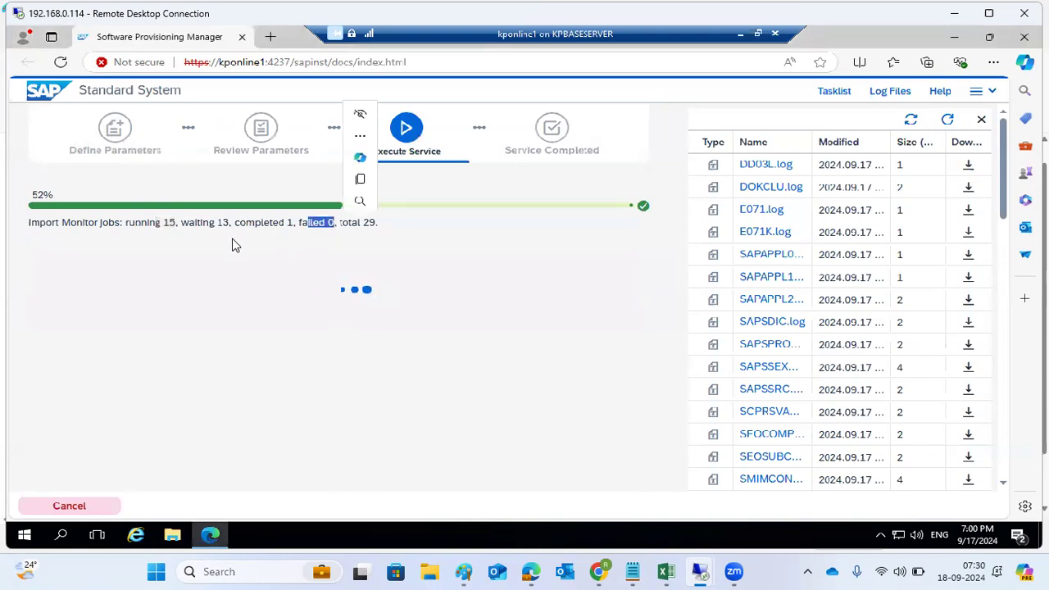
{"action": "left_click", "coordinate": [210, 536]}
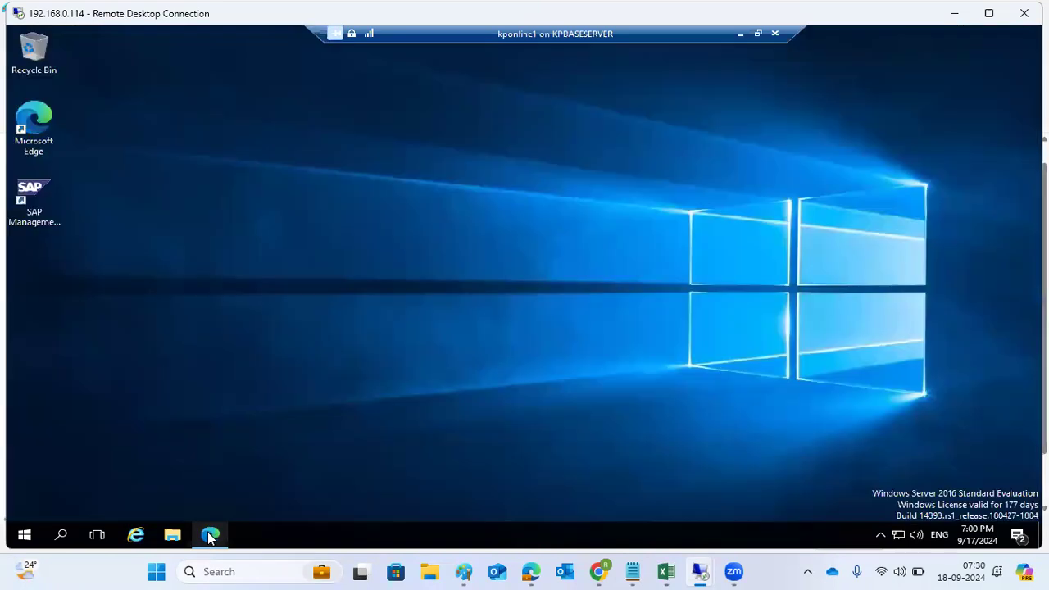
{"action": "double_click", "coordinate": [31, 199]}
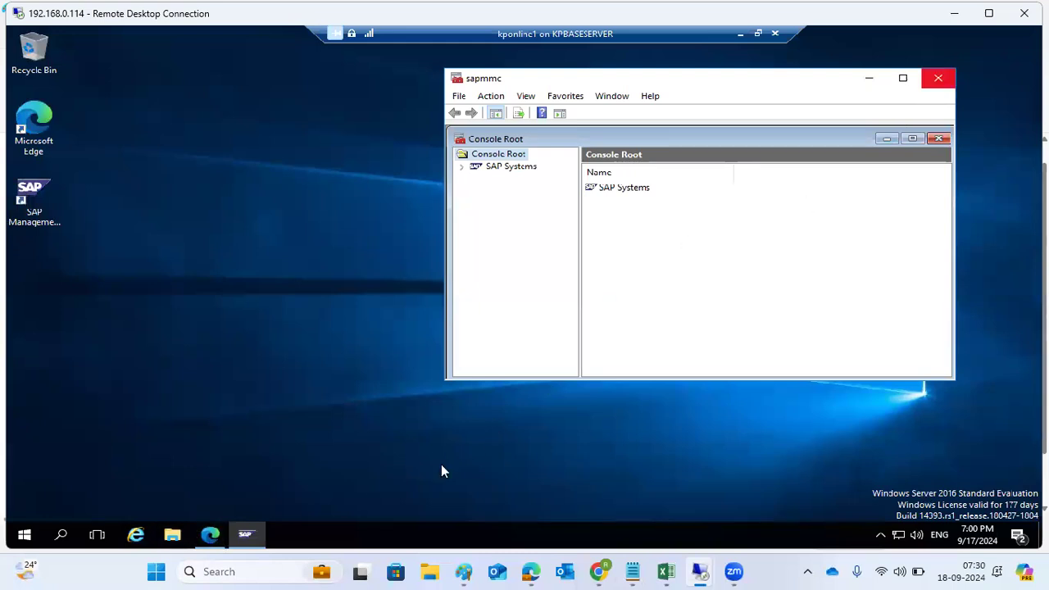
Reopen Task Manager and examine the server's memory and CPU performance graphs
{"action": "right_click", "coordinate": [385, 532]}
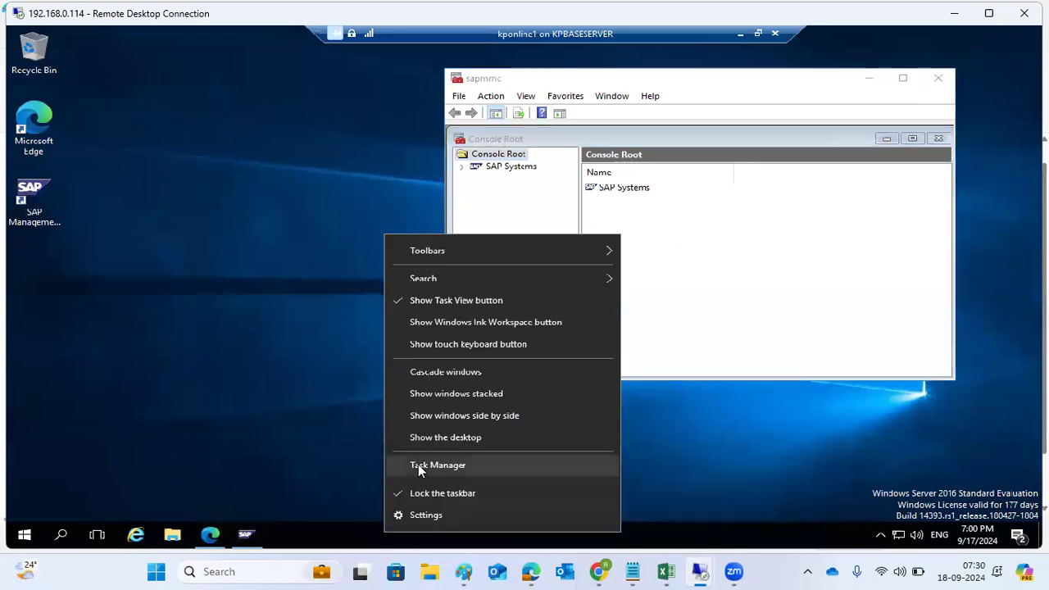
{"action": "left_click", "coordinate": [418, 464]}
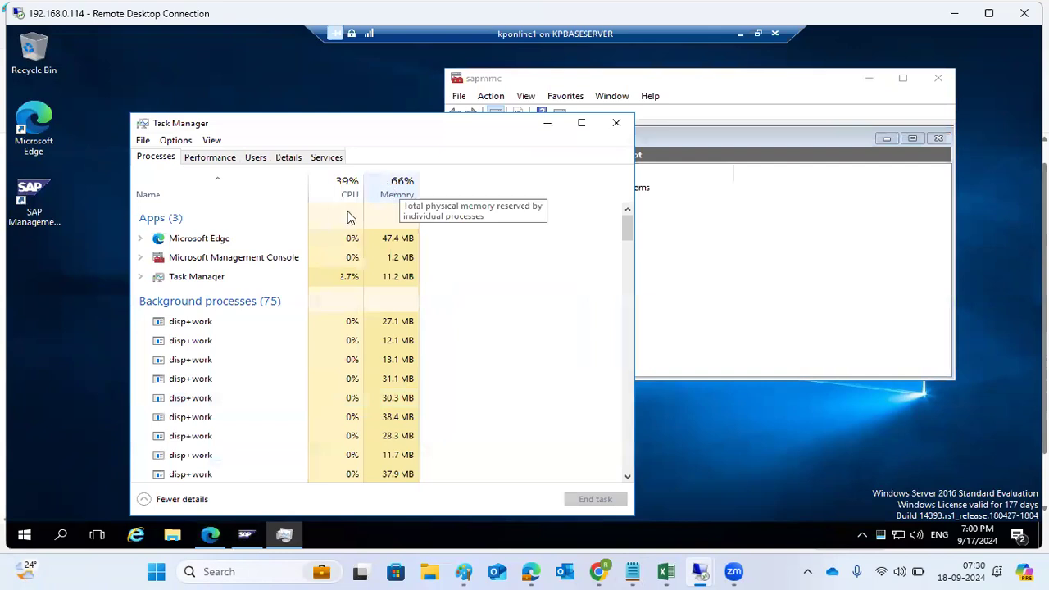
{"action": "left_click", "coordinate": [228, 160]}
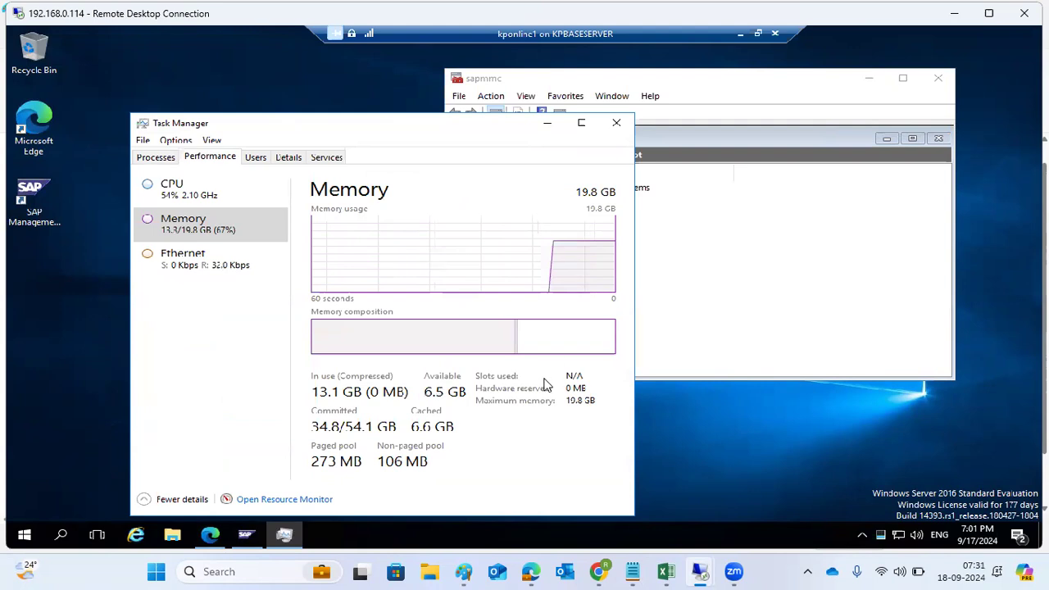
{"action": "mouse_move", "coordinate": [546, 343]}
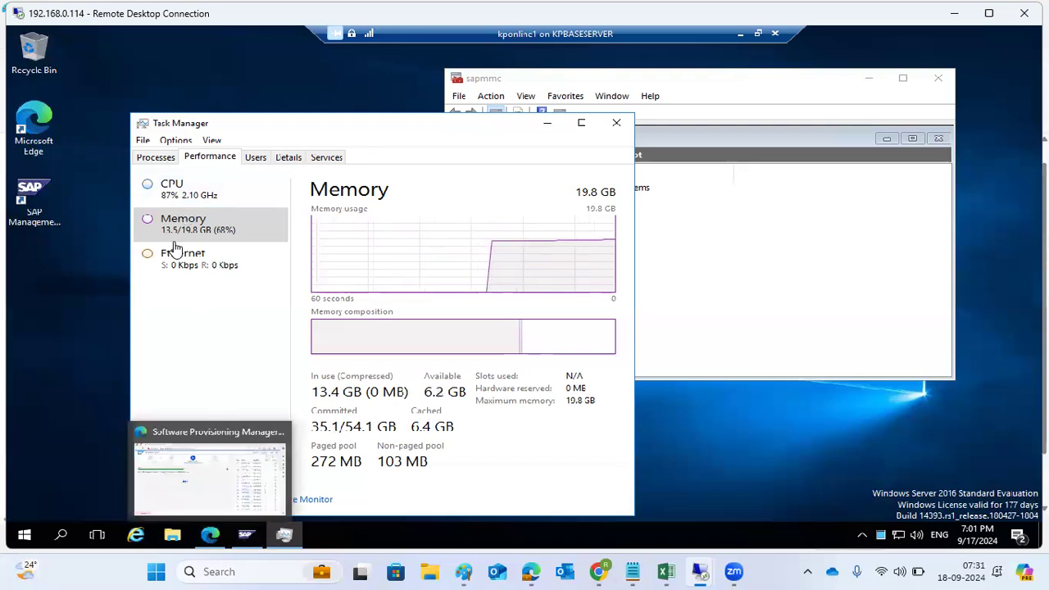
{"action": "left_click", "coordinate": [191, 201]}
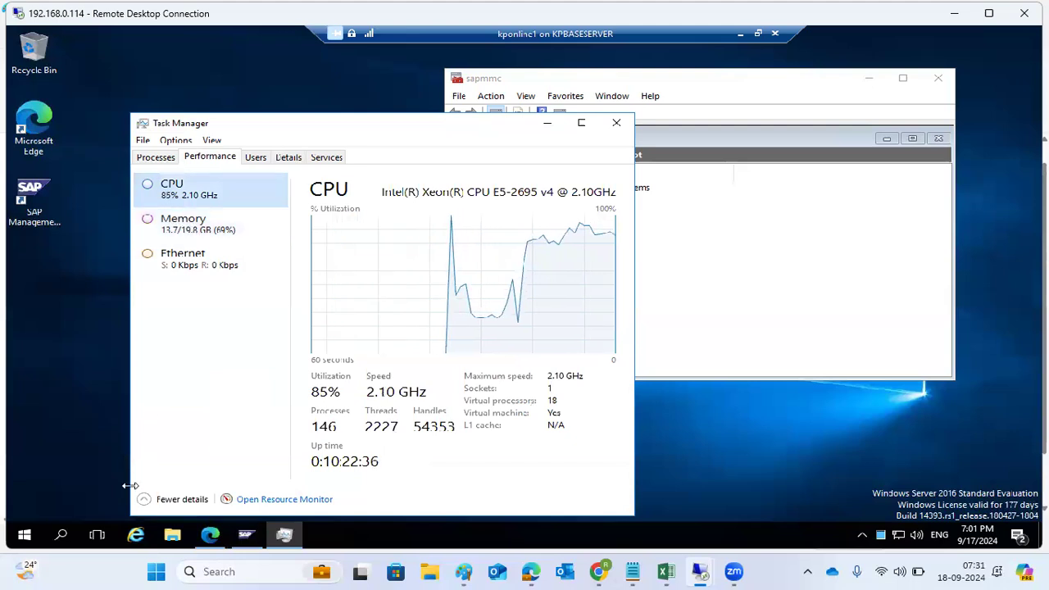
Compare the installer's import monitor job counts with the CPU utilization graph, and check the completed jobs
{"action": "left_click", "coordinate": [211, 535]}
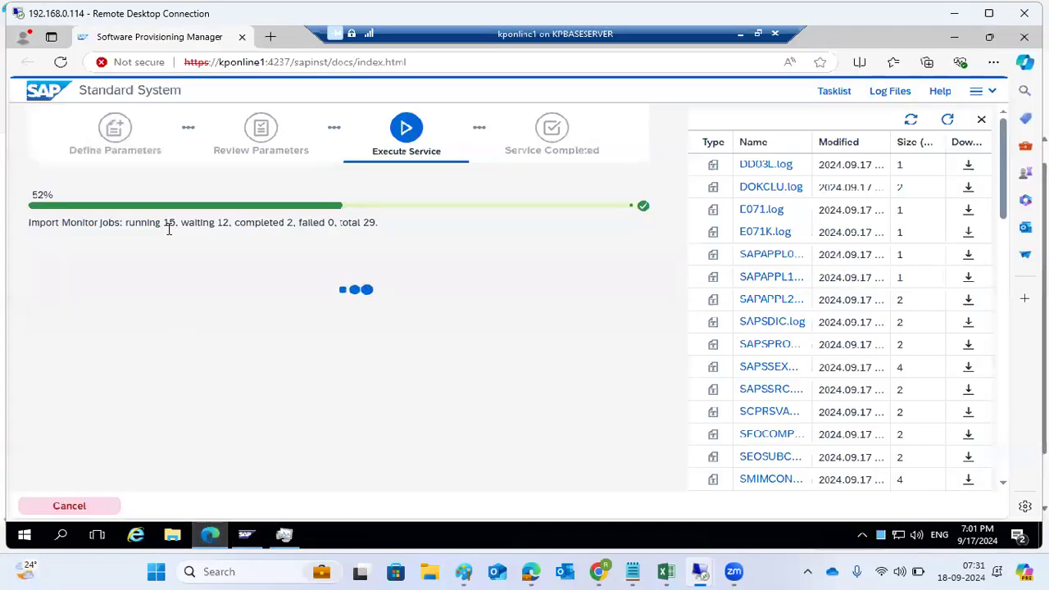
{"action": "left_click", "coordinate": [207, 543]}
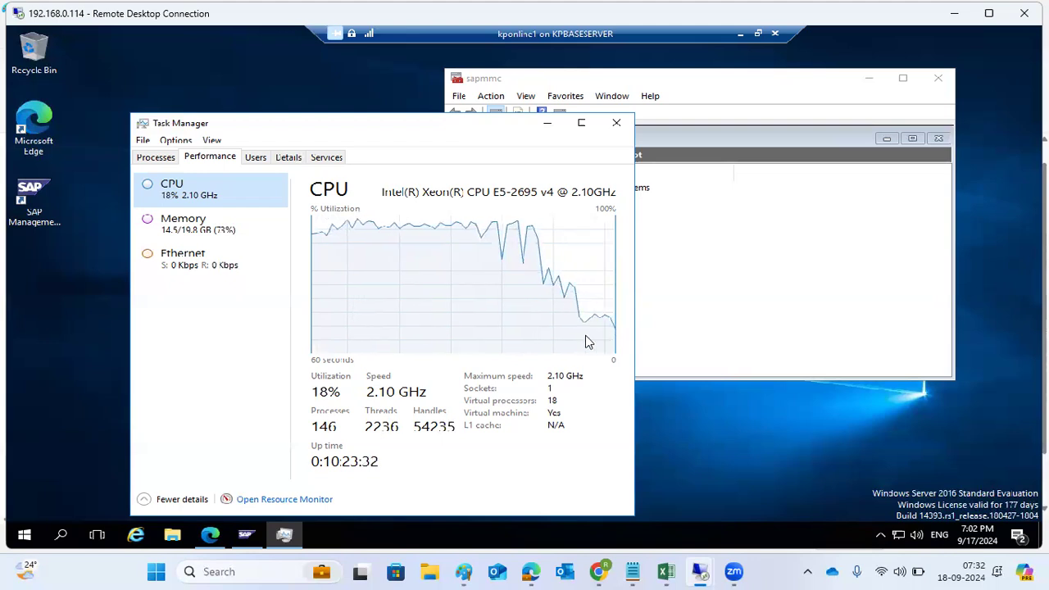
{"action": "left_click", "coordinate": [220, 533]}
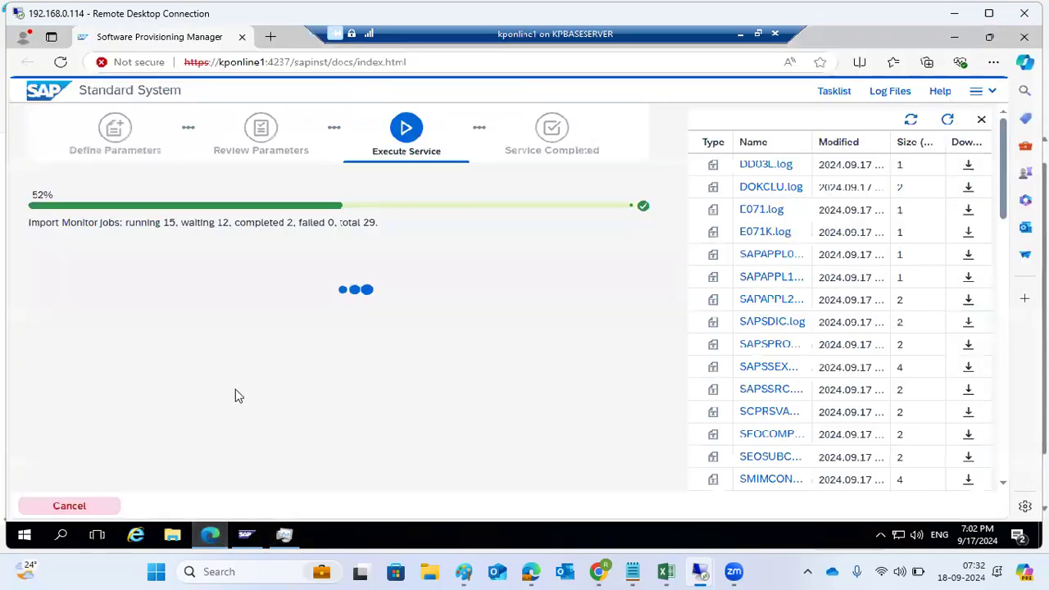
{"action": "left_click_drag", "start_coordinate": [276, 224], "coordinate": [294, 224]}
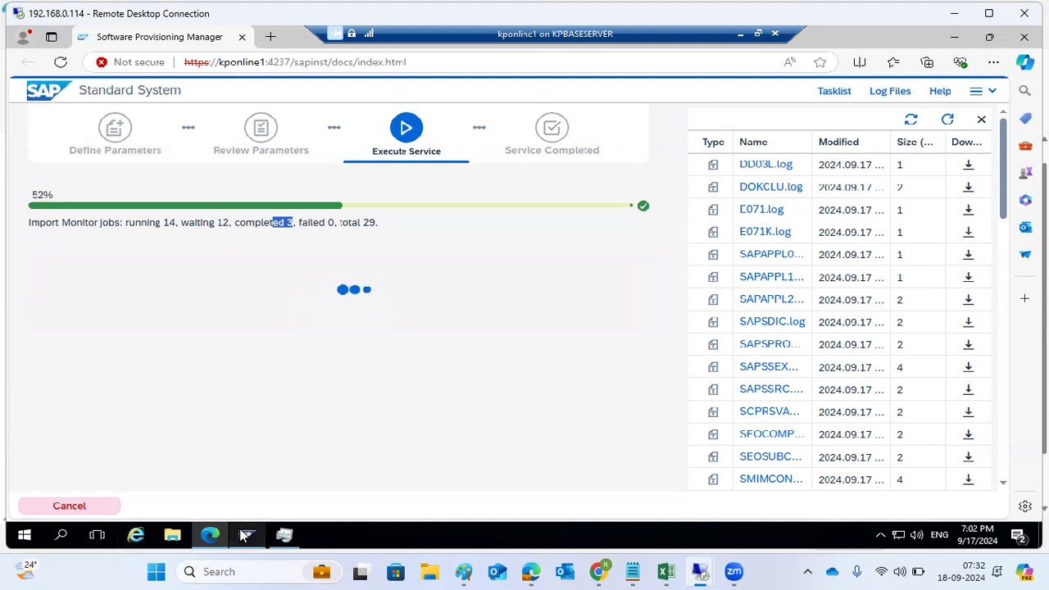
Sort the Task Manager process details by name, examine the R3load processes and CPU graph, and close Task Manager
{"action": "left_click", "coordinate": [285, 534]}
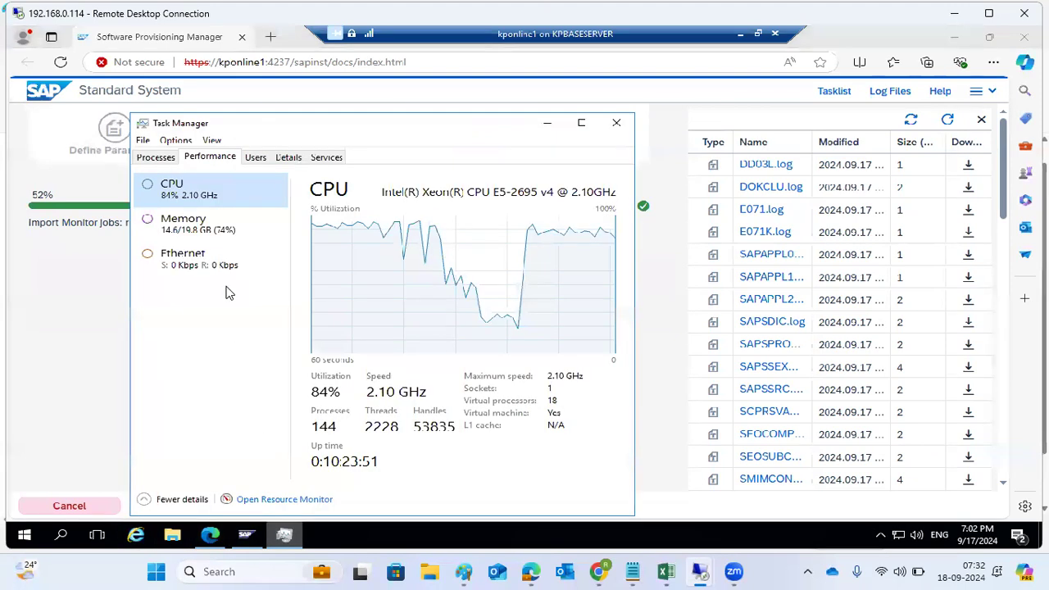
{"action": "left_click", "coordinate": [288, 158]}
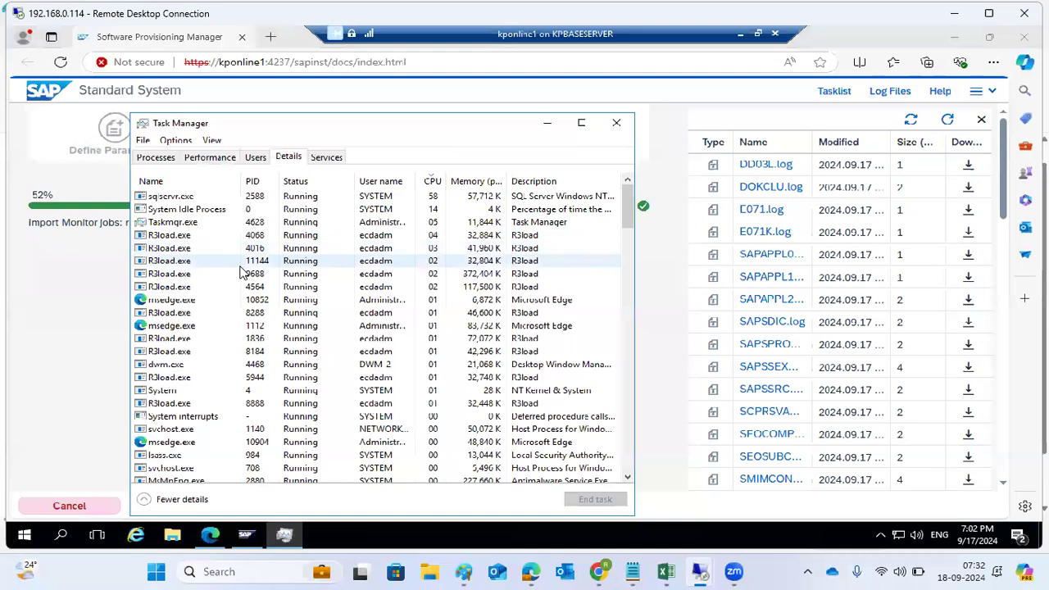
{"action": "left_click", "coordinate": [183, 253]}
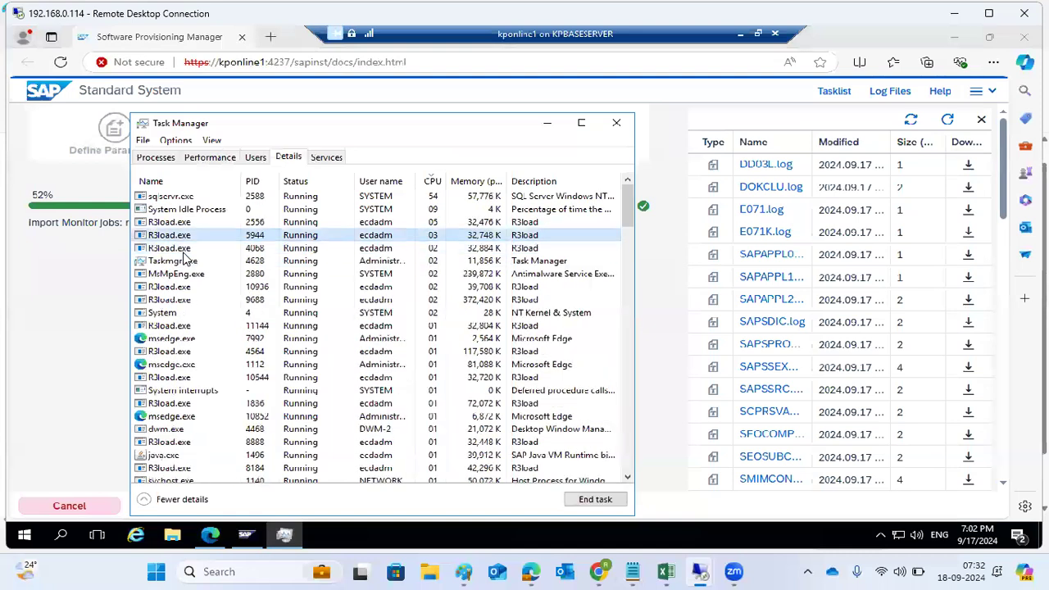
{"action": "left_click", "coordinate": [178, 181]}
{"action": "scroll", "coordinate": [245, 316], "scroll_direction": "down", "scroll_amount": 2}
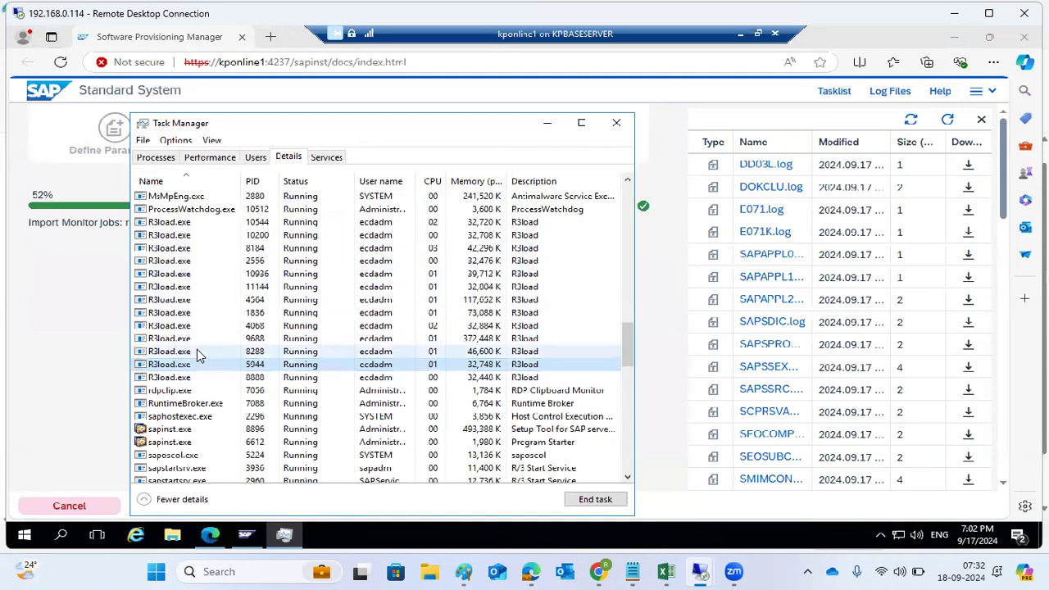
{"action": "left_click", "coordinate": [211, 159]}
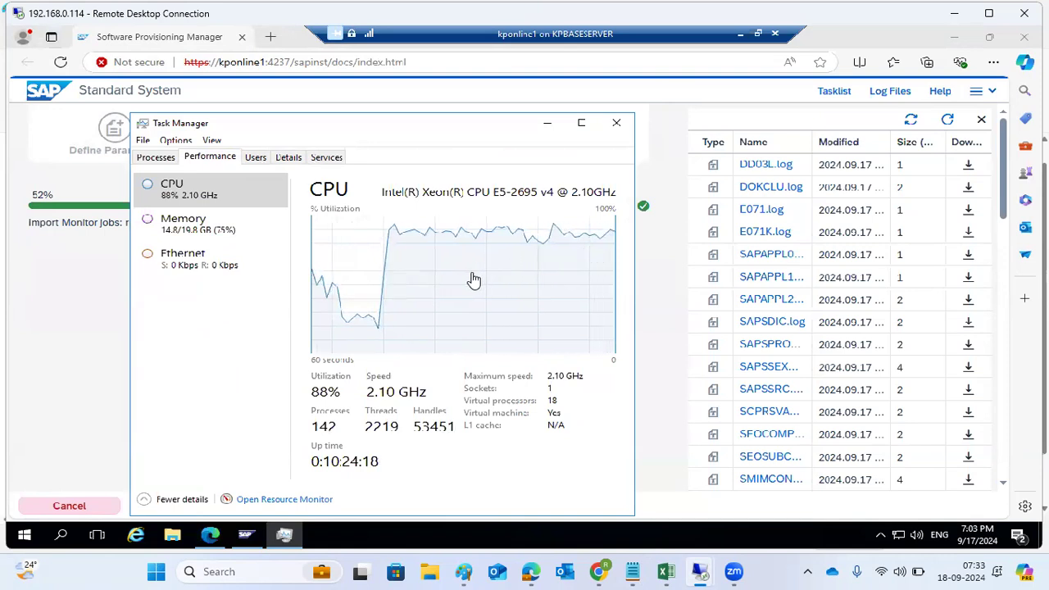
{"action": "left_click", "coordinate": [616, 124]}
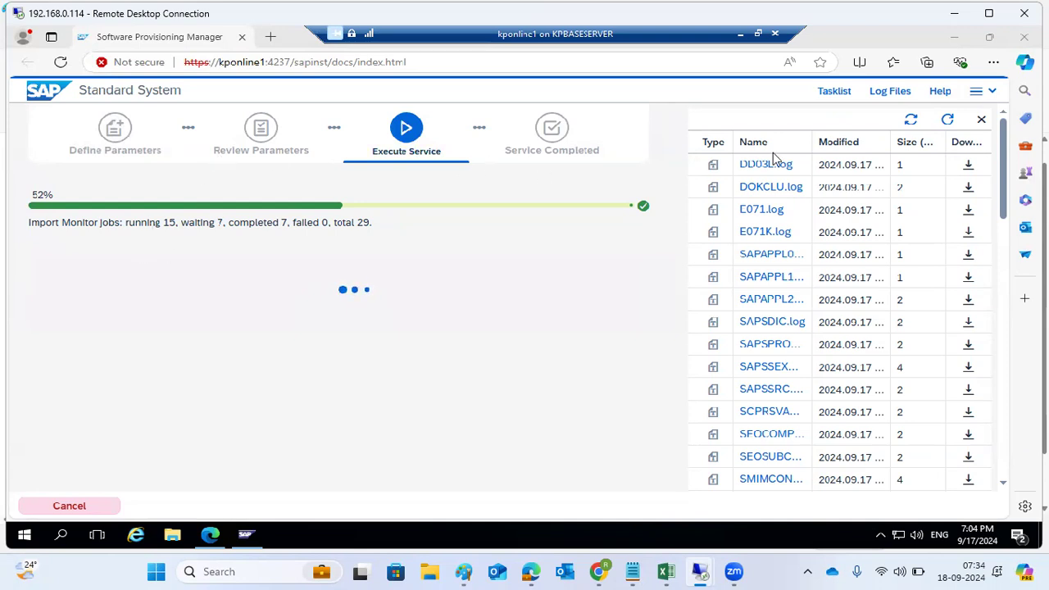
Show the installer's task list and review the Import ABAP task and the remaining tasks through Service Completed
{"action": "left_click", "coordinate": [826, 96]}
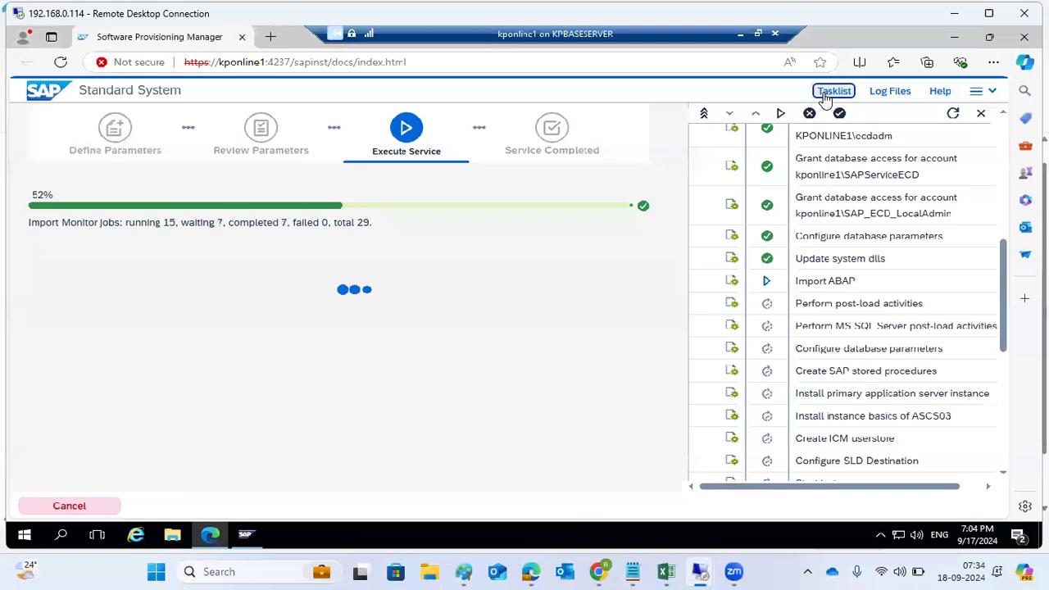
{"action": "left_click", "coordinate": [816, 282]}
{"action": "left_click_drag", "start_coordinate": [816, 282], "coordinate": [843, 288]}
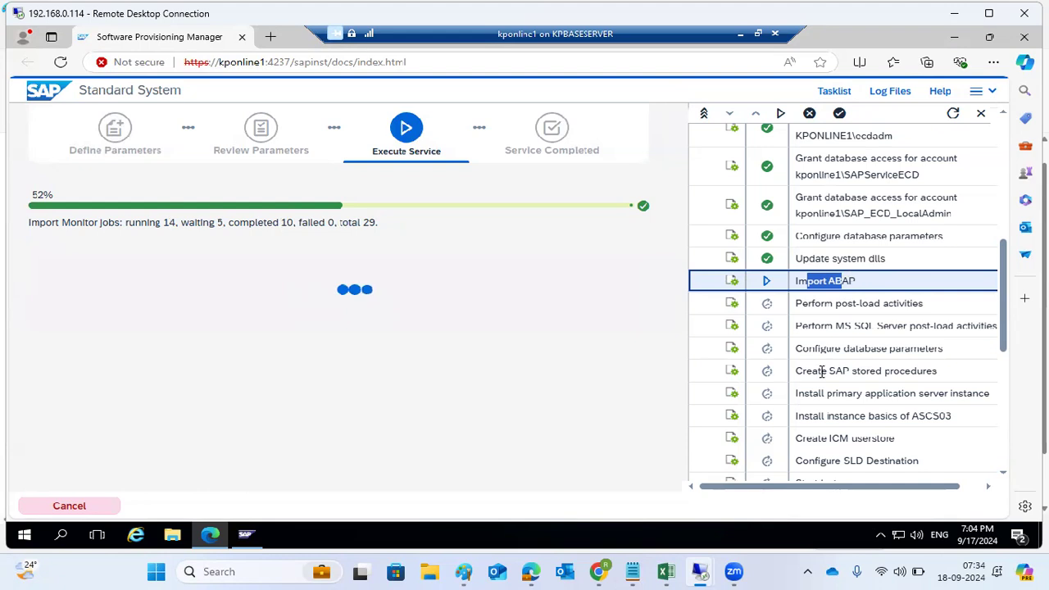
{"action": "scroll", "coordinate": [803, 381], "scroll_direction": "down", "scroll_amount": 5}
{"action": "scroll", "coordinate": [816, 335], "scroll_direction": "down", "scroll_amount": 2}
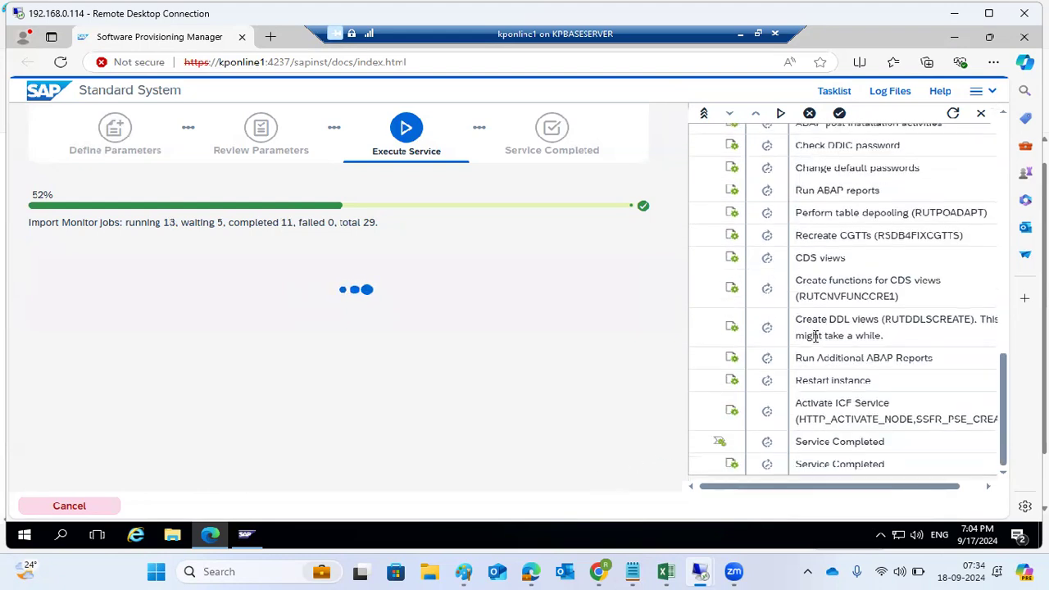
Minimize the installer, switch to the other remote server, and log on to SAP NetWeaver Development as basis with the account password
{"action": "left_click", "coordinate": [209, 534]}
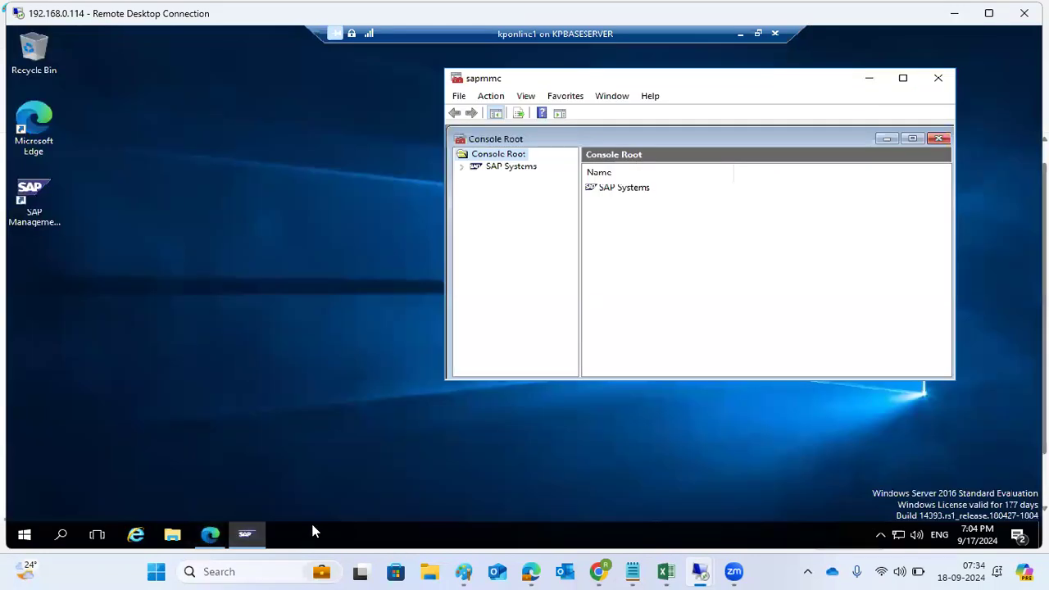
{"action": "mouse_move", "coordinate": [701, 571]}
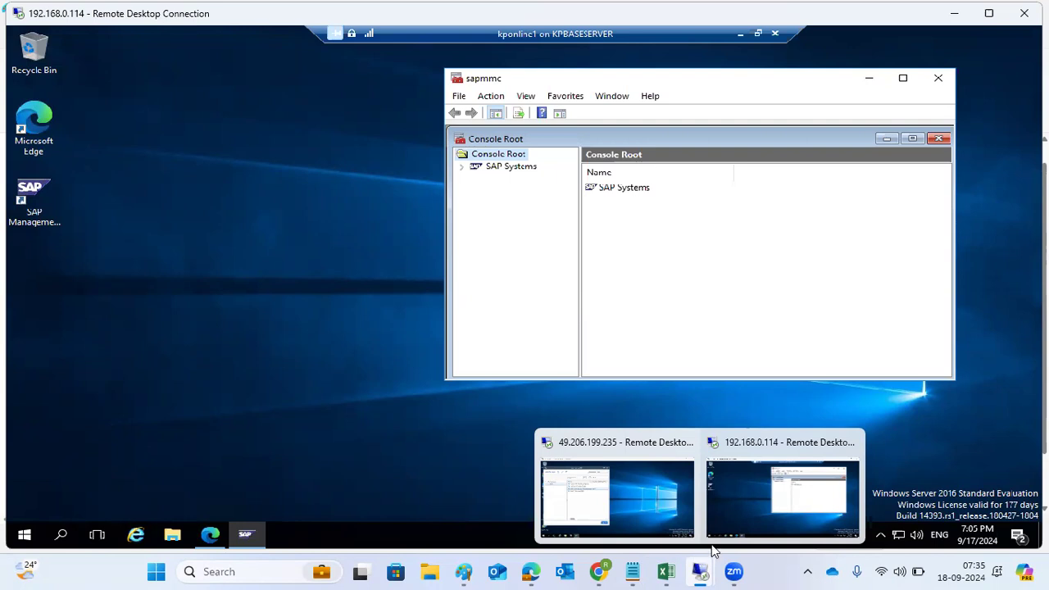
{"action": "left_click", "coordinate": [639, 486]}
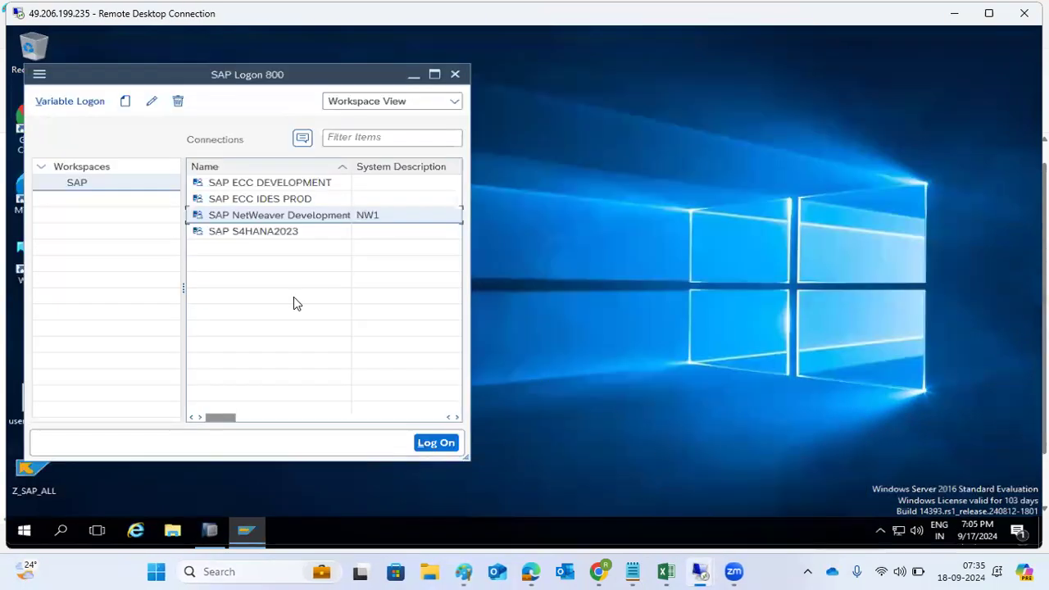
{"action": "double_click", "coordinate": [227, 218]}
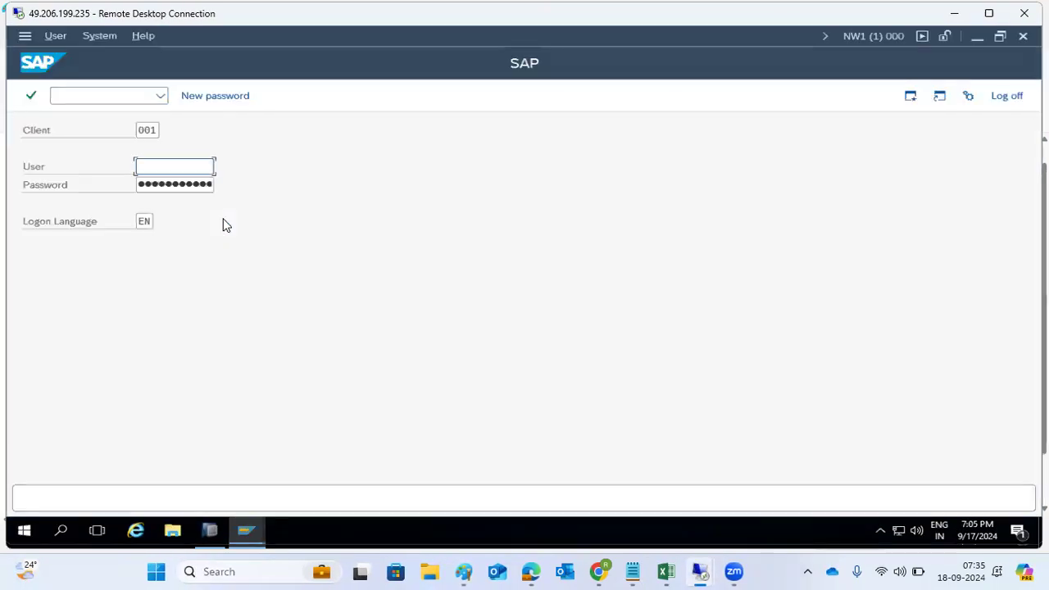
{"action": "type", "text": "basis"}
{"action": "key", "text": "Tab"}
{"action": "type", "text": "●●●●●●●●●●"}
{"action": "key", "text": "Return"}
Run transaction SMLG to view the system's logon groups
{"action": "type", "text": "sm1"}
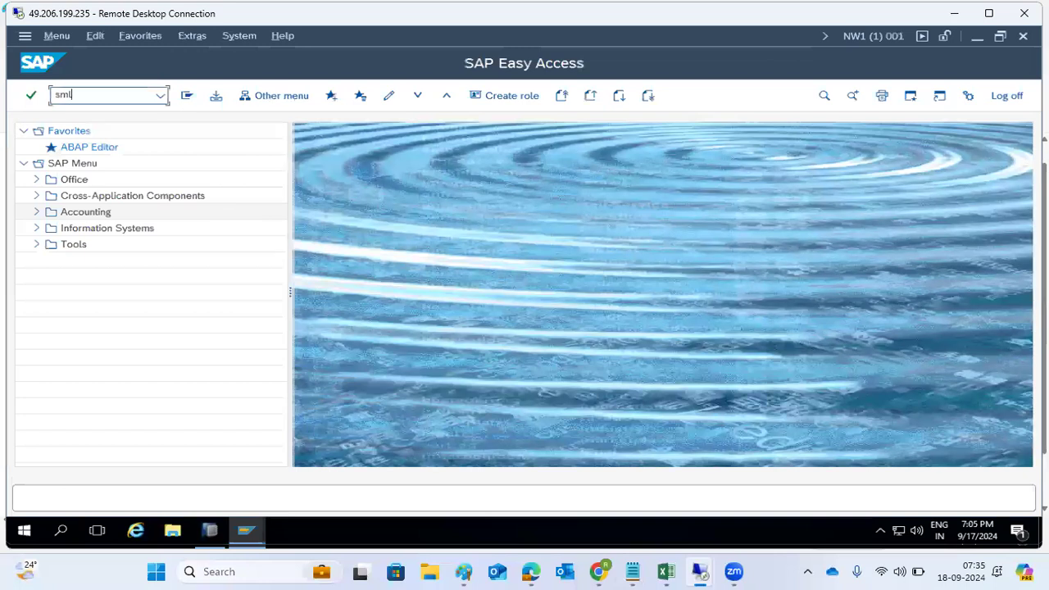
{"action": "type", "text": "g"}
{"action": "key", "text": "Return"}
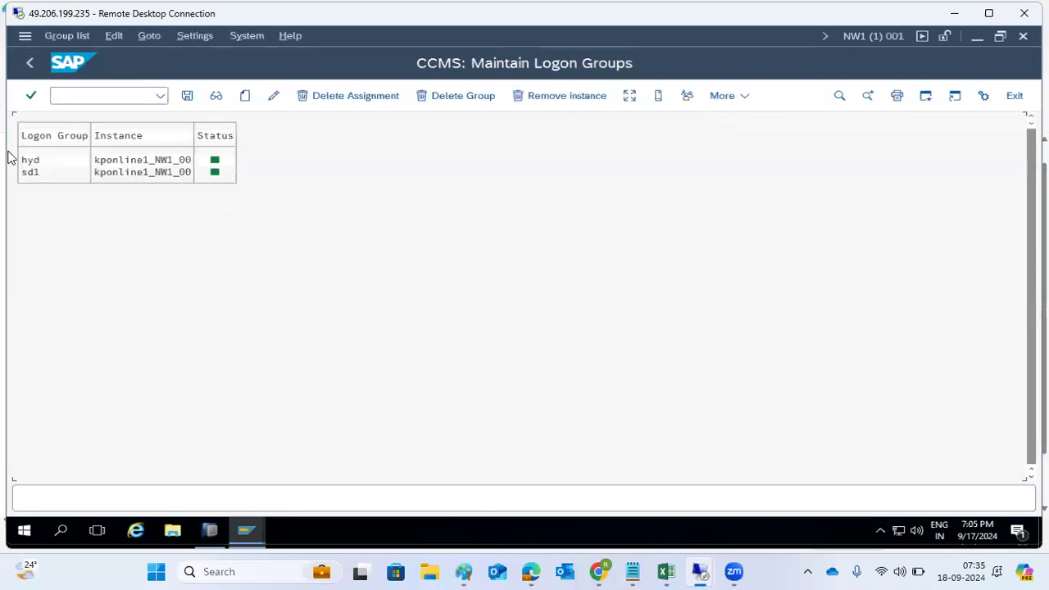
Leave the logon groups and run transaction RZ12 to view the RFC server groups
{"action": "left_click", "coordinate": [33, 63]}
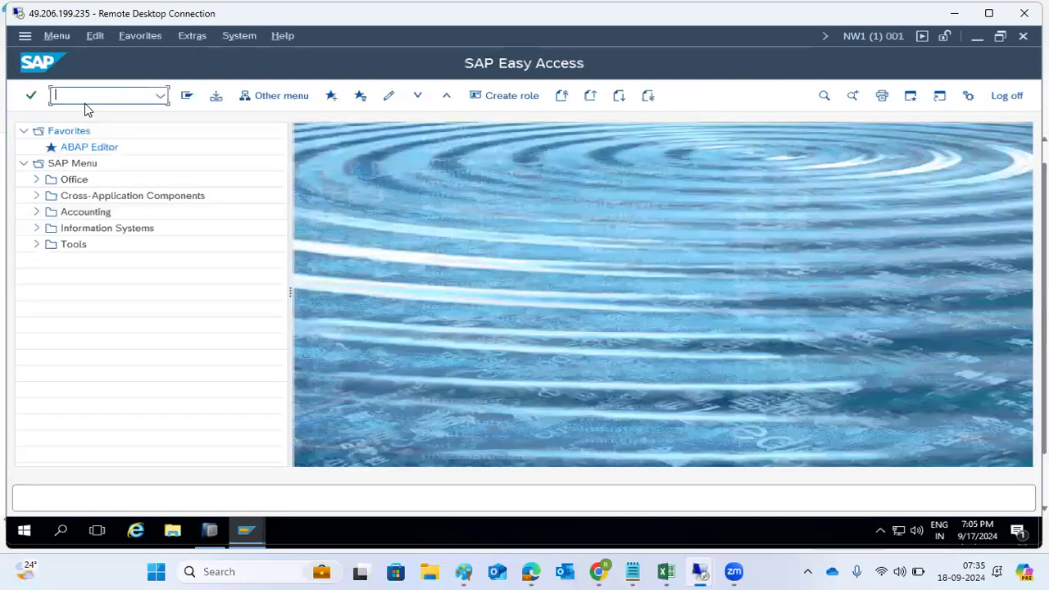
{"action": "type", "text": "rz12"}
{"action": "key", "text": "Return"}
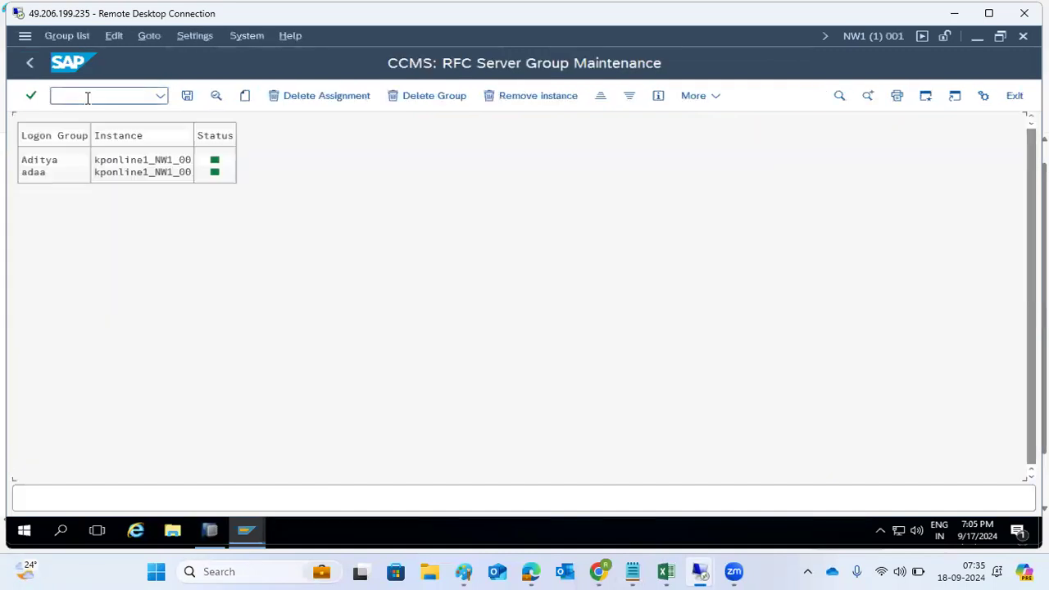
Leave the RFC server groups and run transaction SCC4 to view the system's clients
{"action": "left_click", "coordinate": [30, 66]}
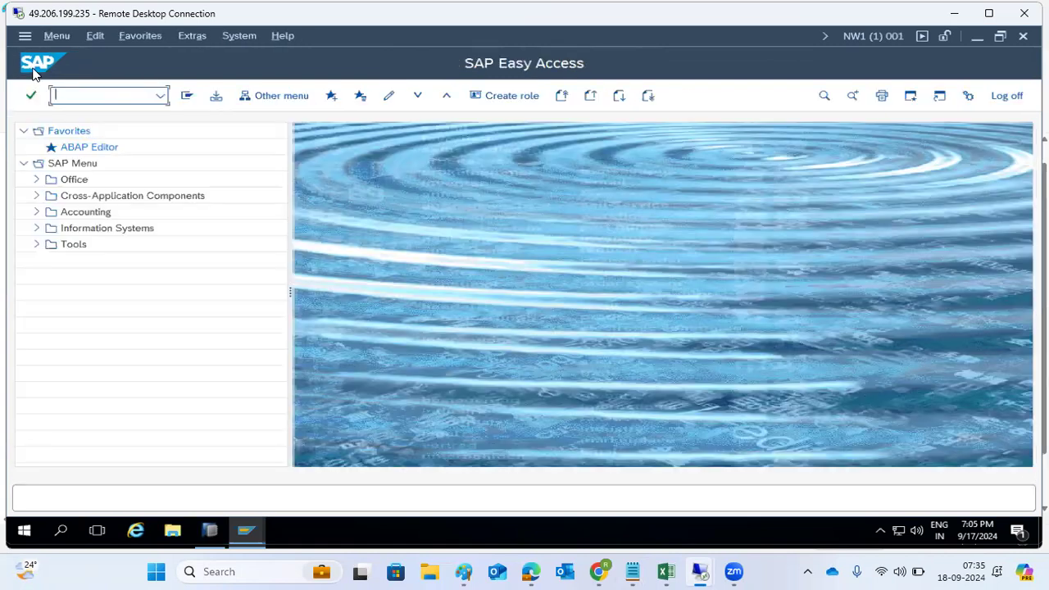
{"action": "type", "text": "scc4"}
{"action": "key", "text": "Return"}
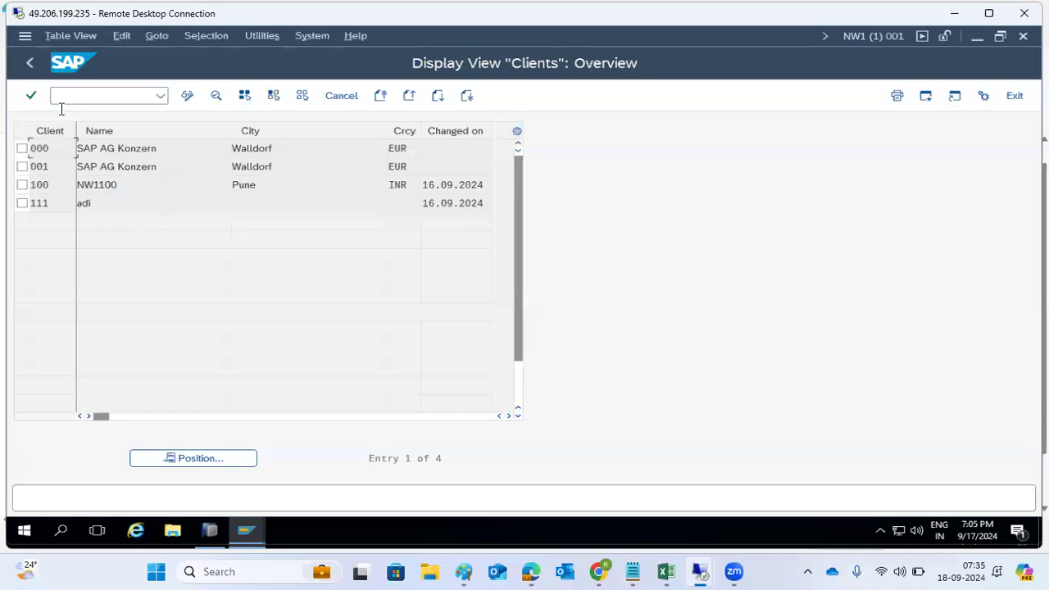
Leave the client overview and run transaction SM50 to review the instance's work processes
{"action": "left_click", "coordinate": [32, 64]}
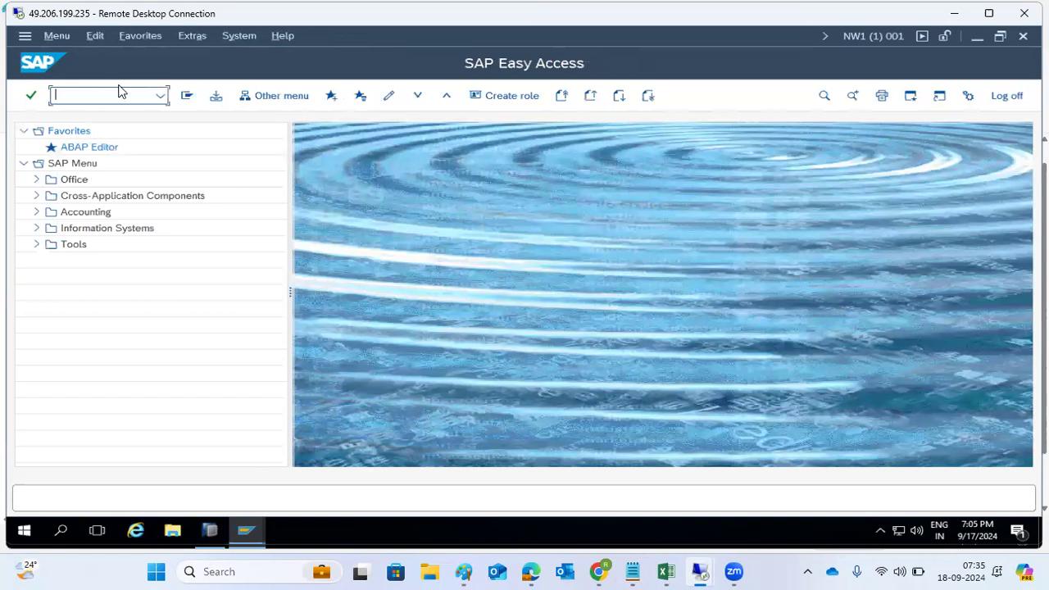
{"action": "type", "text": "sm50"}
{"action": "key", "text": "Return"}
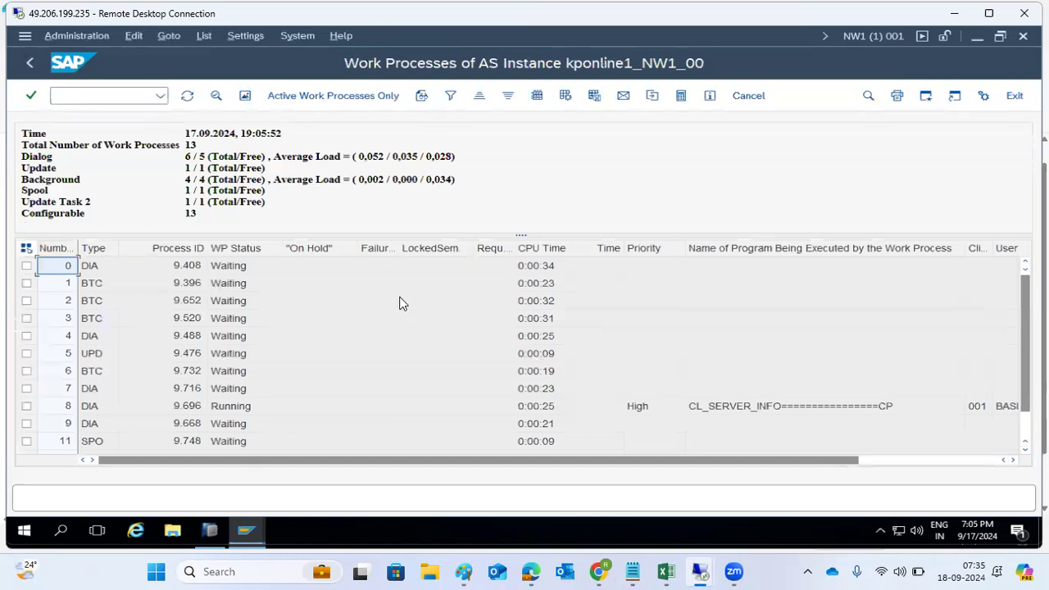
{"action": "scroll", "coordinate": [399, 305], "scroll_direction": "down", "scroll_amount": 1}
{"action": "scroll", "coordinate": [399, 307], "scroll_direction": "up", "scroll_amount": 1}
Run transaction ST03N and open the Total workload for the day 16.09.2024
{"action": "left_click", "coordinate": [123, 94]}
{"action": "type", "text": "/nst03"}
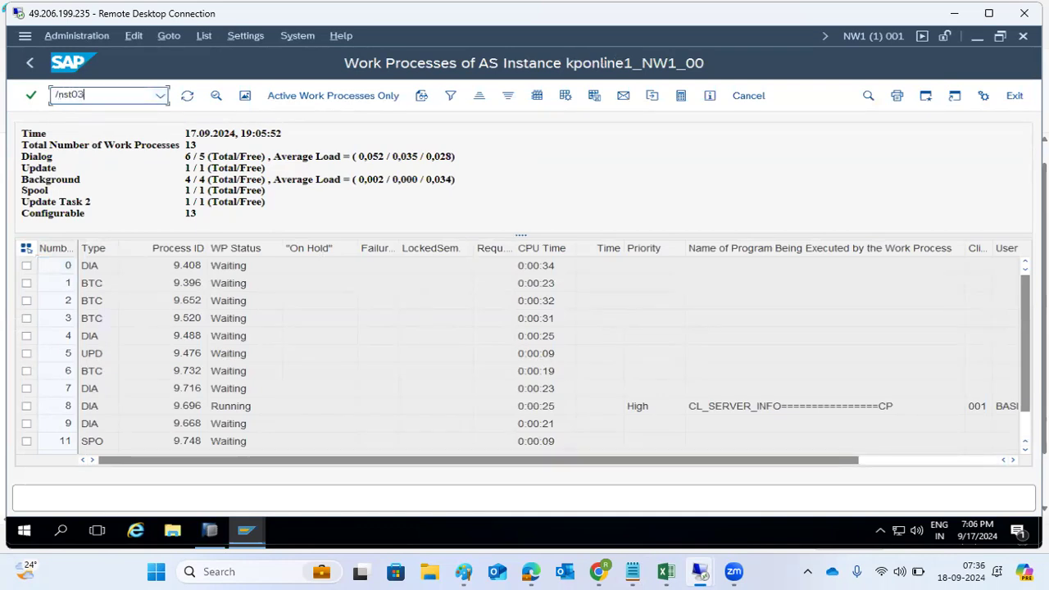
{"action": "type", "text": "n"}
{"action": "key", "text": "Return"}
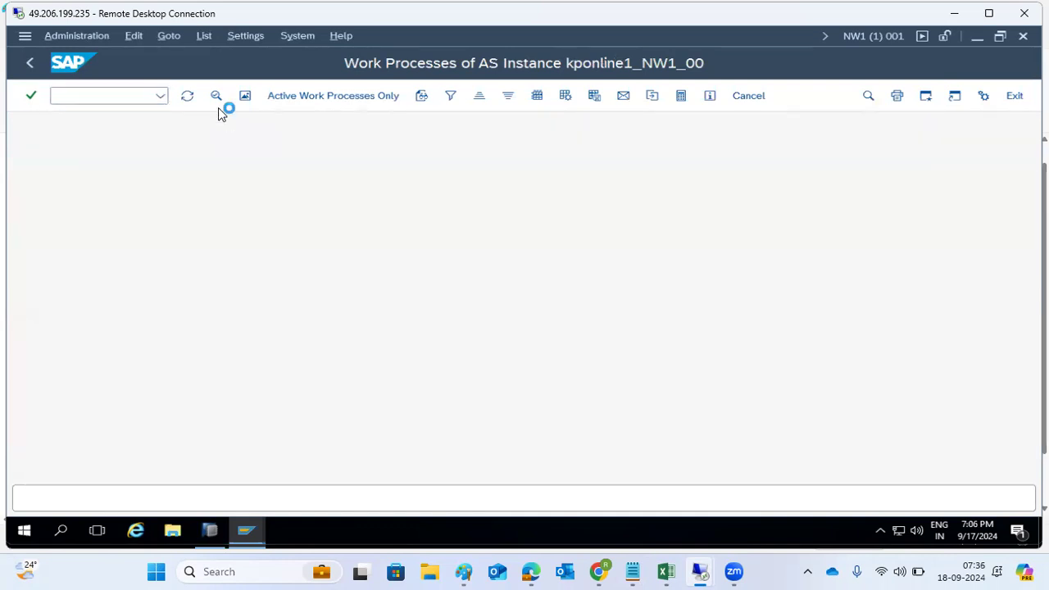
{"action": "left_click", "coordinate": [38, 176]}
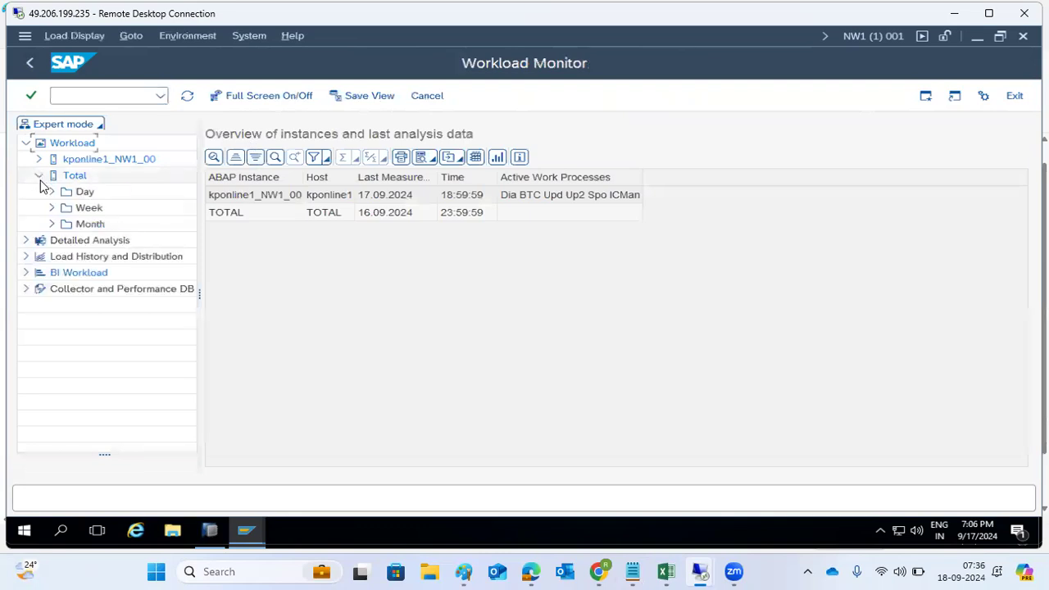
{"action": "left_click", "coordinate": [52, 192]}
{"action": "left_click", "coordinate": [96, 207]}
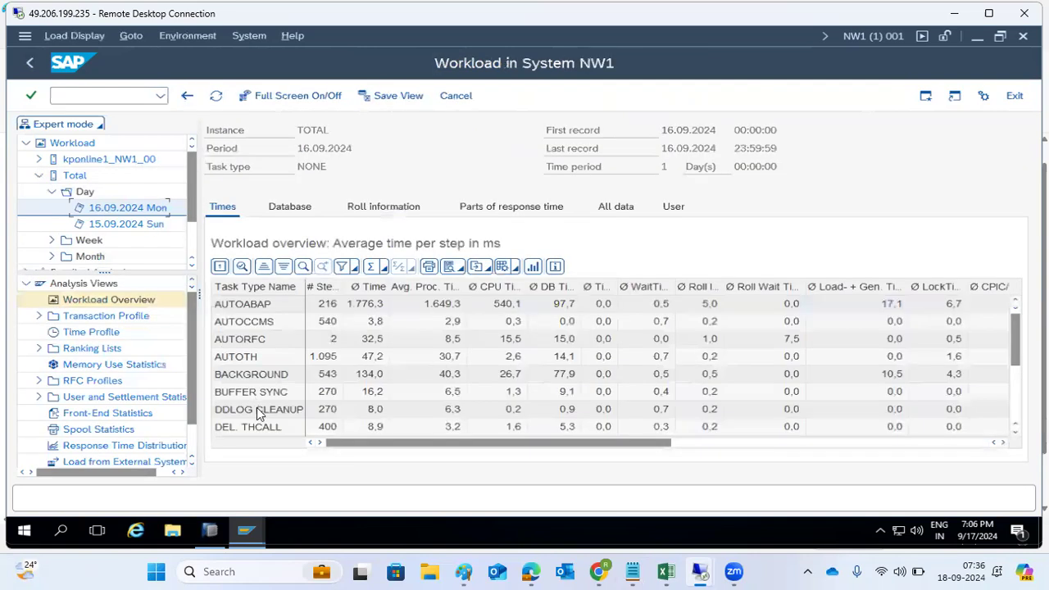
Check the DIALOG task type in the workload overview and show the day's time profile
{"action": "scroll", "coordinate": [257, 408], "scroll_direction": "down", "scroll_amount": 1}
{"action": "left_click", "coordinate": [253, 392]}
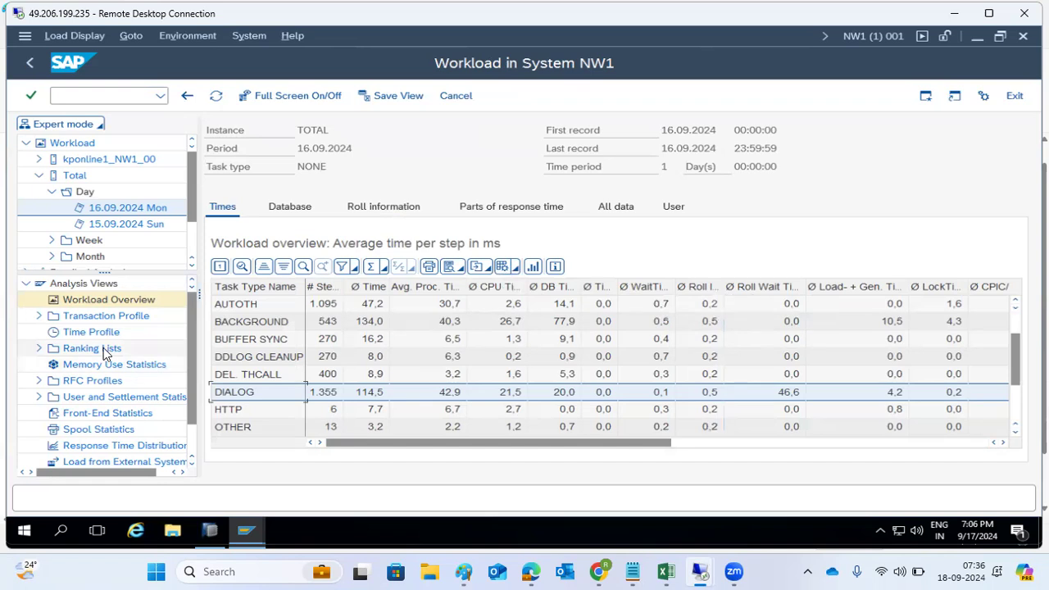
{"action": "left_click", "coordinate": [70, 335]}
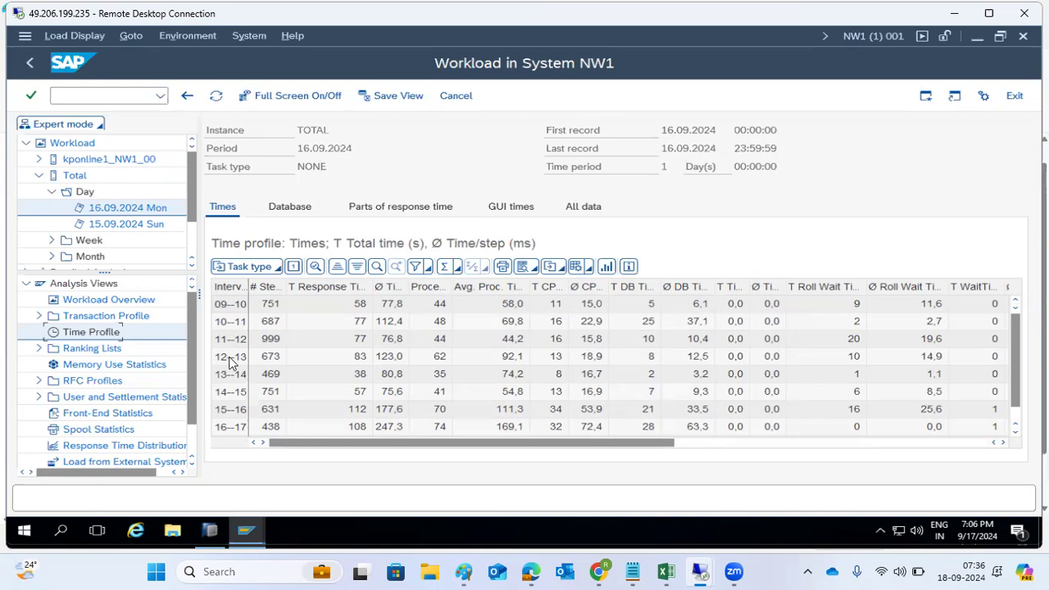
Show the standard transaction profile and sort it by average response time per step in descending order
{"action": "left_click", "coordinate": [87, 317]}
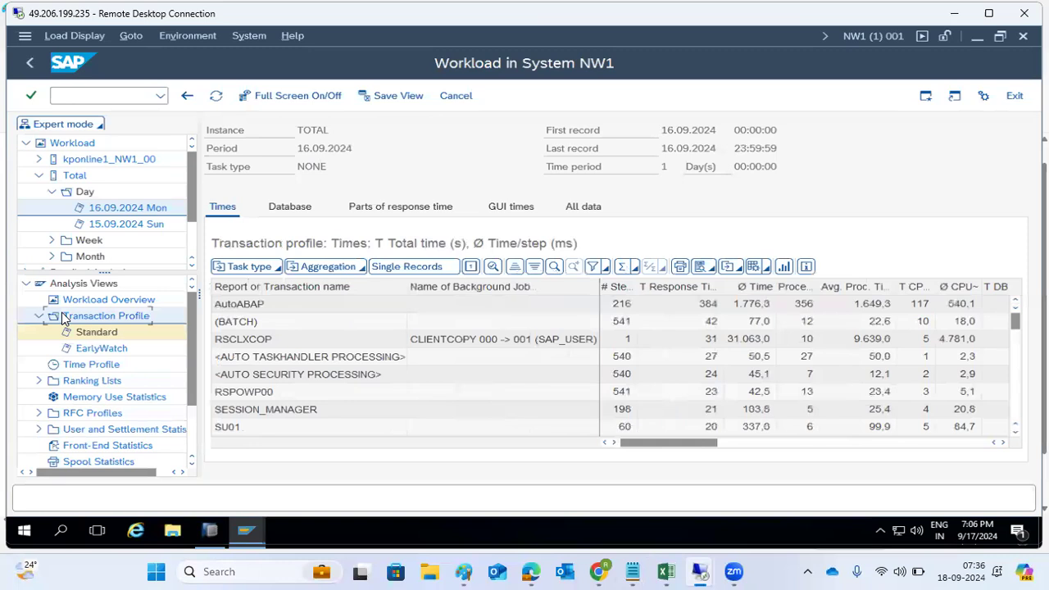
{"action": "left_click", "coordinate": [742, 291]}
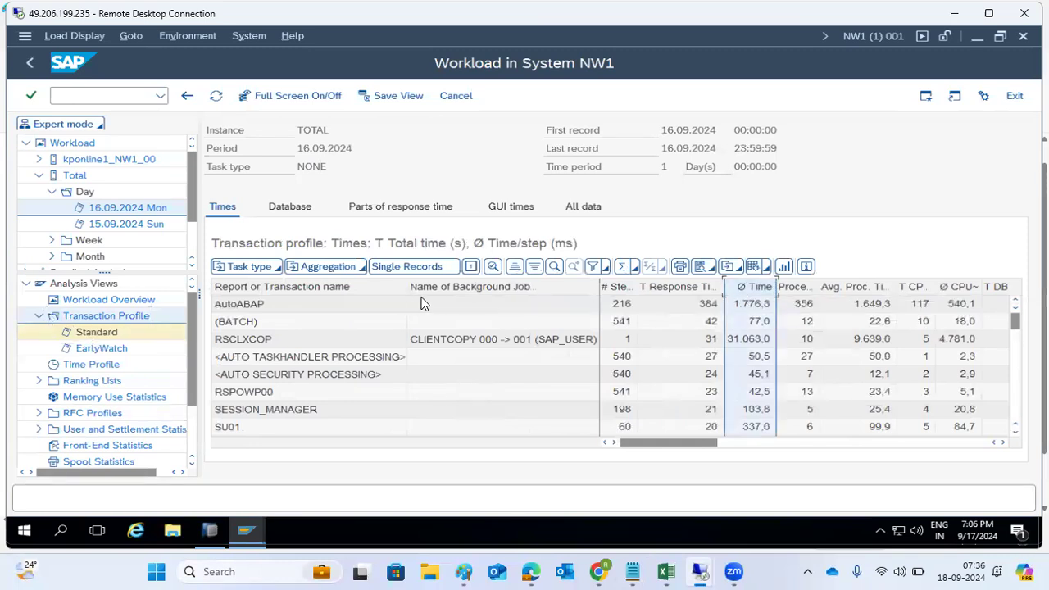
{"action": "left_click", "coordinate": [533, 268]}
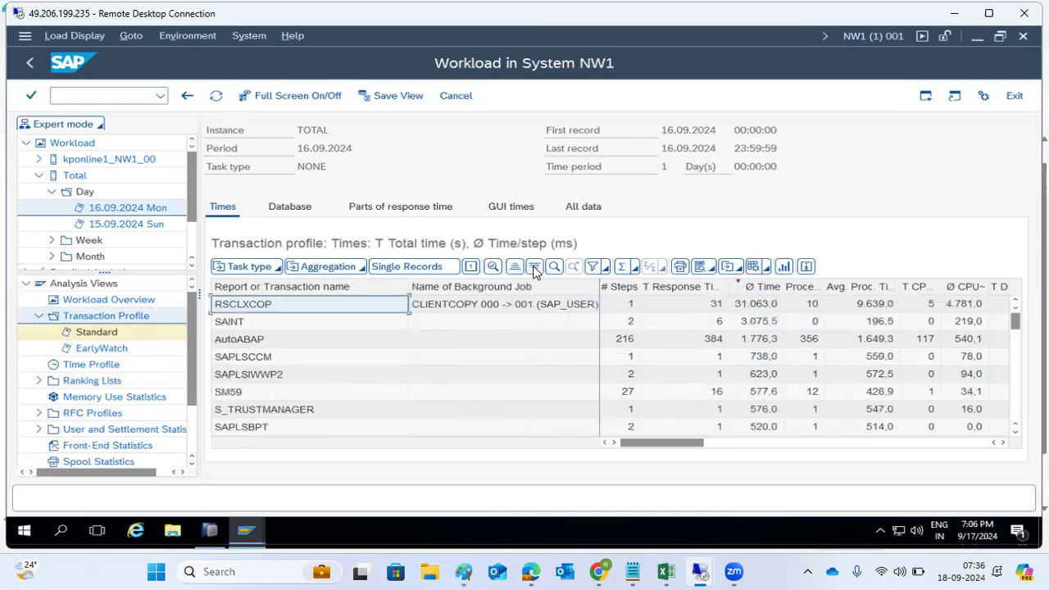
Review the slowest entries, including RSCLXCOP, SAINT and AutoABAP, through the sorted transaction profile and return to the workload overview
{"action": "left_click", "coordinate": [492, 307]}
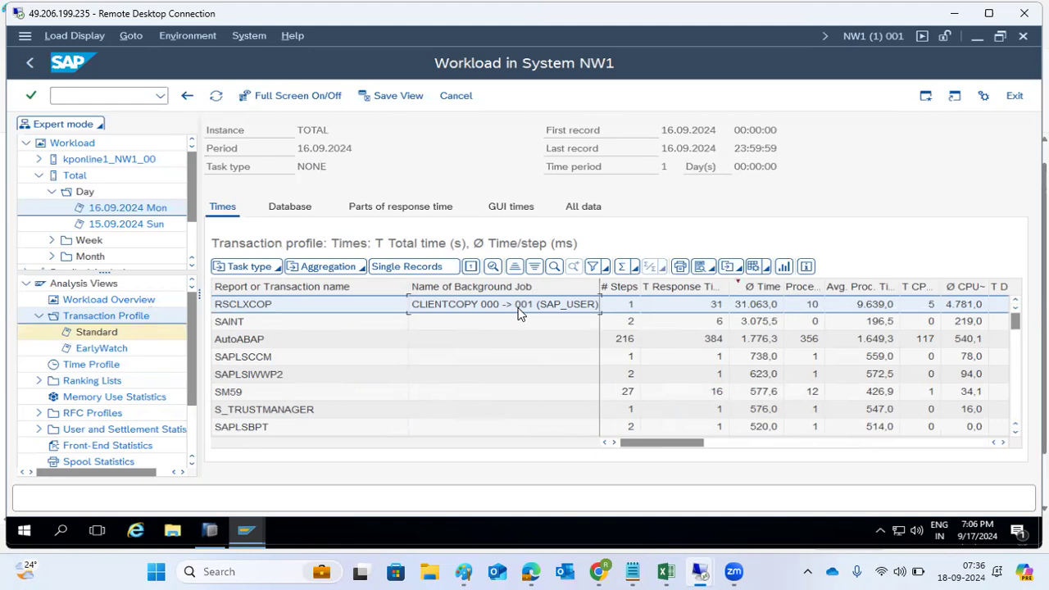
{"action": "left_click", "coordinate": [310, 324]}
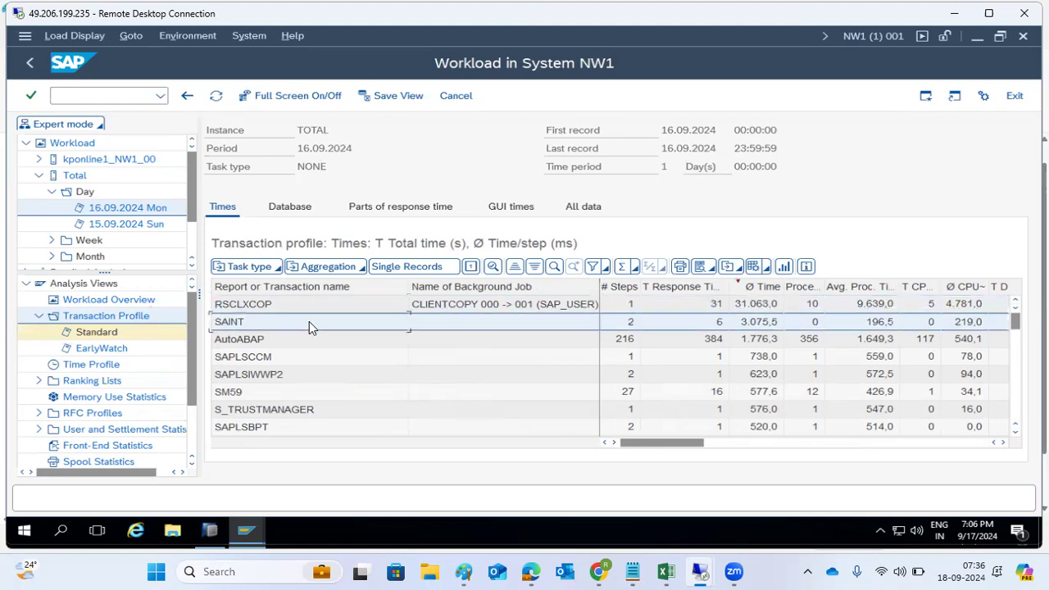
{"action": "left_click", "coordinate": [293, 340]}
{"action": "scroll", "coordinate": [290, 361], "scroll_direction": "down", "scroll_amount": 5}
{"action": "scroll", "coordinate": [283, 385], "scroll_direction": "down", "scroll_amount": 5}
{"action": "scroll", "coordinate": [282, 369], "scroll_direction": "up", "scroll_amount": 7}
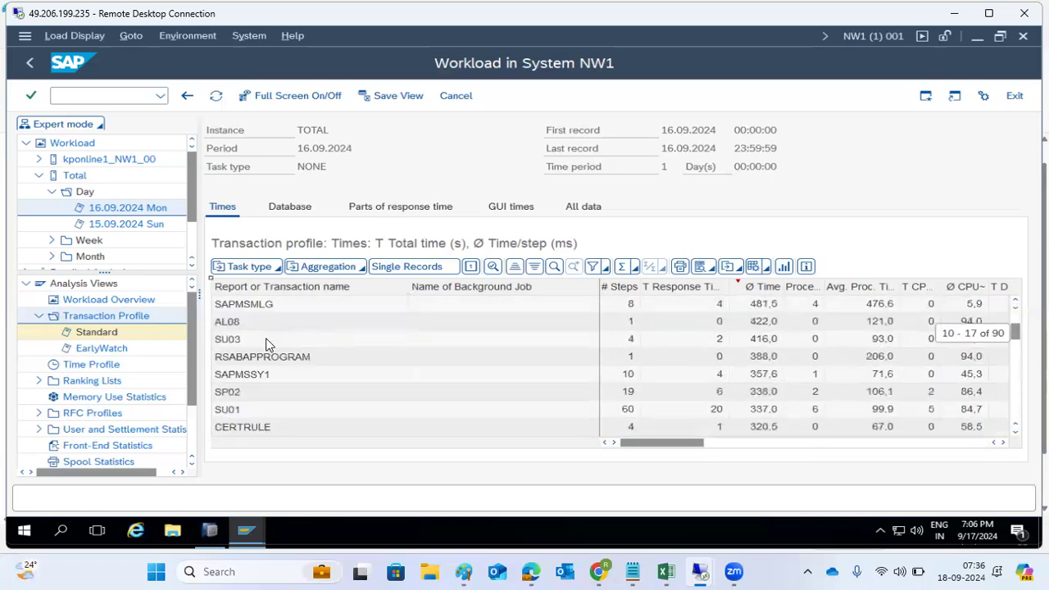
{"action": "scroll", "coordinate": [267, 344], "scroll_direction": "up", "scroll_amount": 3}
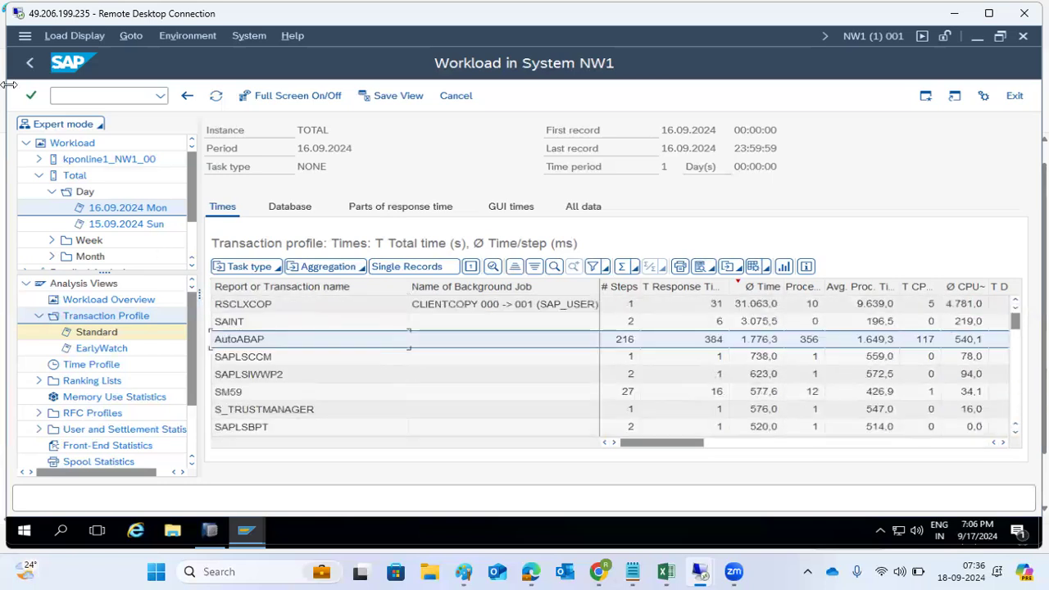
{"action": "left_click", "coordinate": [36, 66]}
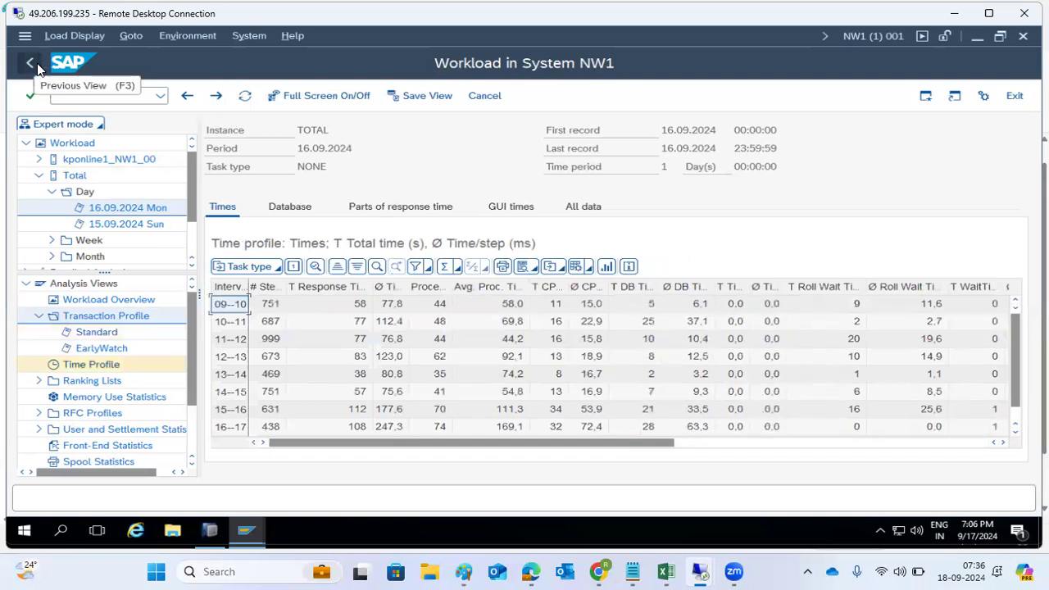
{"action": "left_click", "coordinate": [38, 63]}
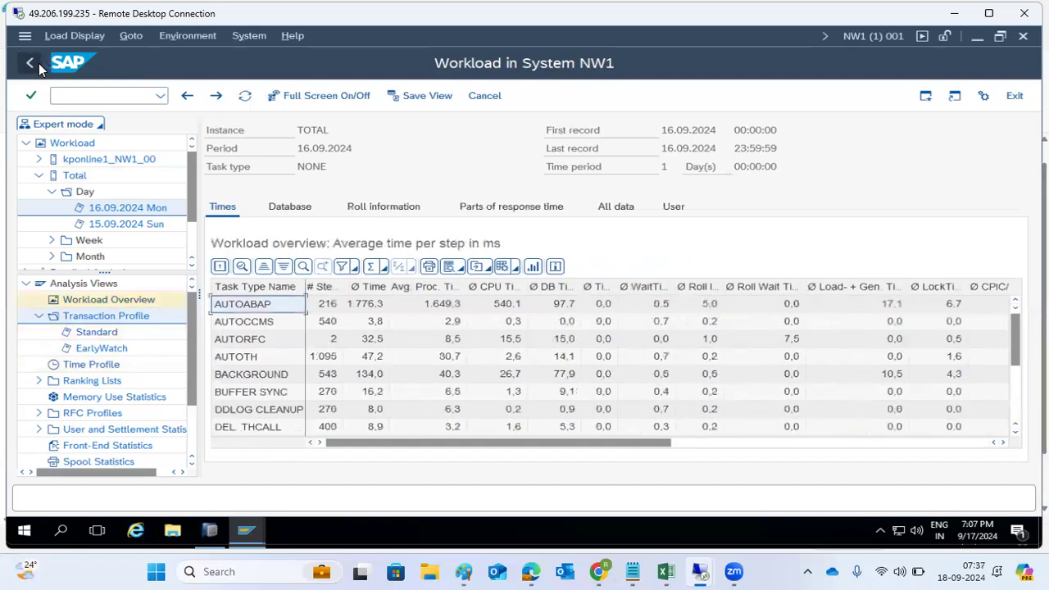
Switch to the remote server running Software Provisioning Manager, list the installation's log files and refresh the list
{"action": "left_click", "coordinate": [246, 530]}
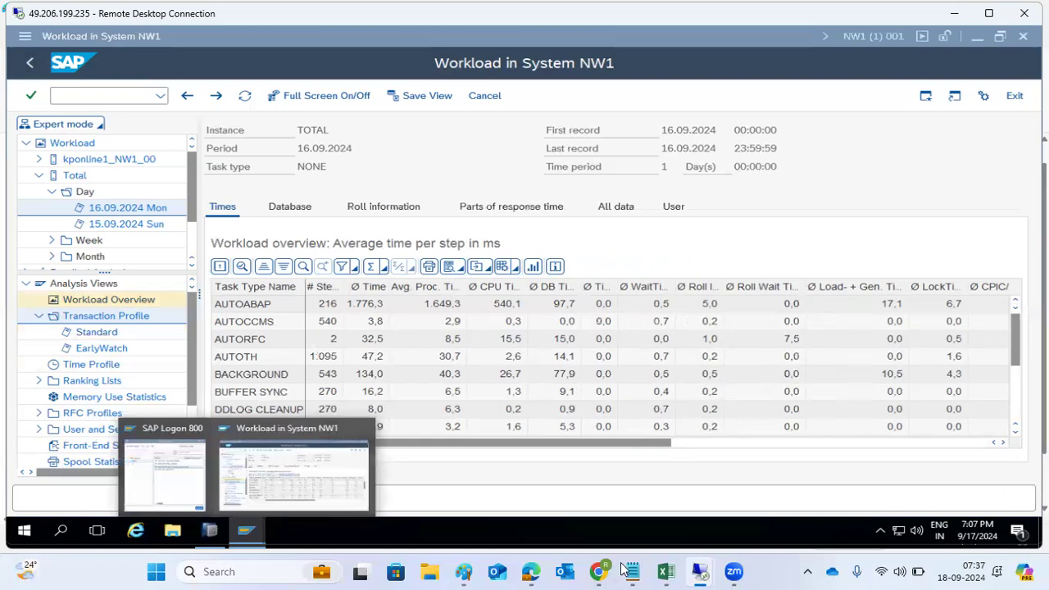
{"action": "left_click", "coordinate": [218, 538]}
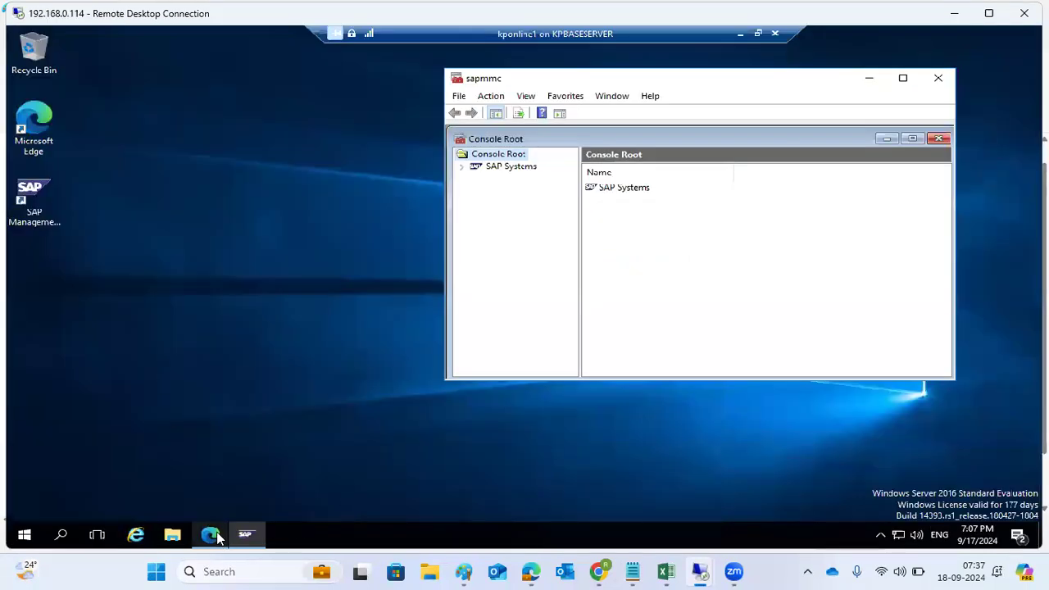
{"action": "left_click", "coordinate": [218, 537]}
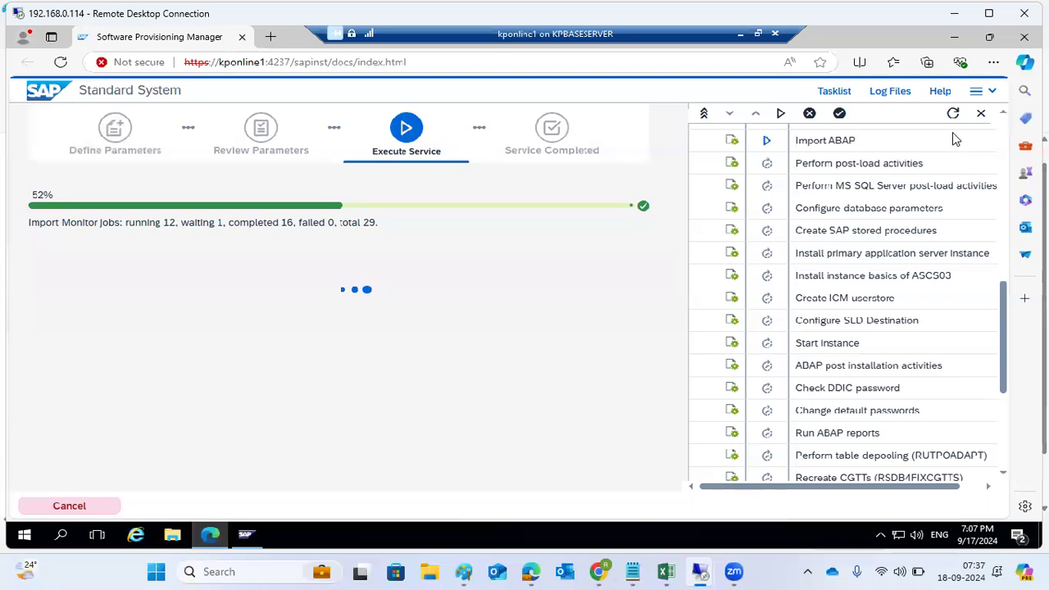
{"action": "left_click", "coordinate": [894, 99]}
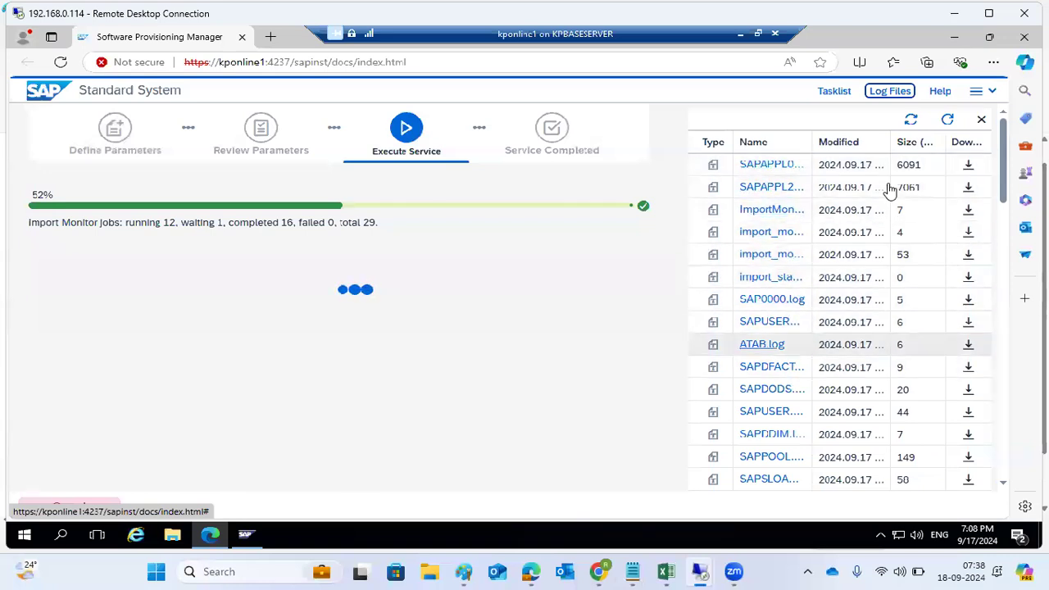
{"action": "left_click", "coordinate": [949, 121]}
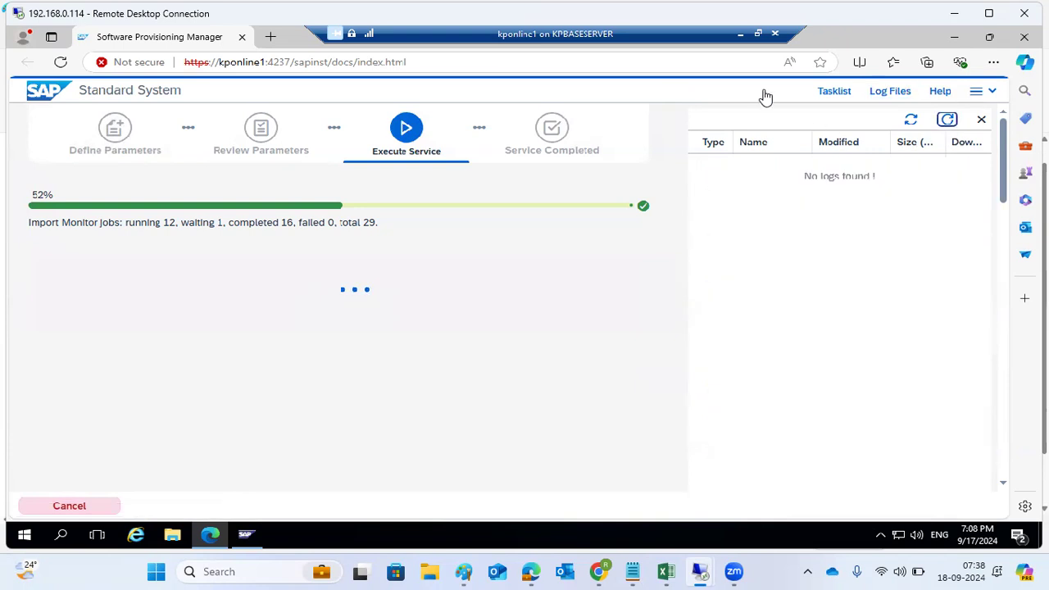
{"action": "left_click", "coordinate": [741, 31]}
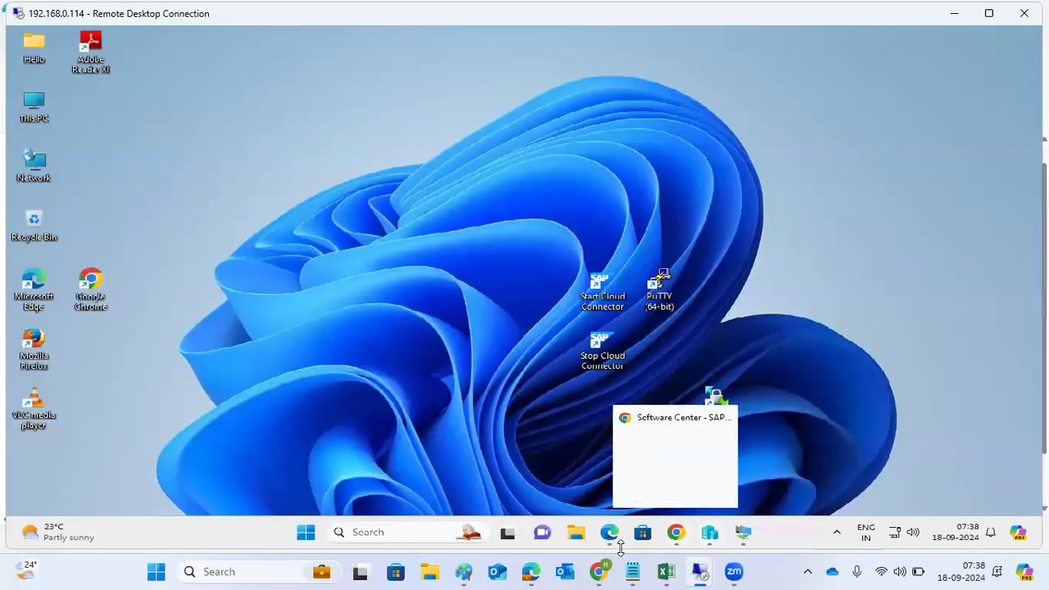
{"action": "left_click", "coordinate": [609, 535]}
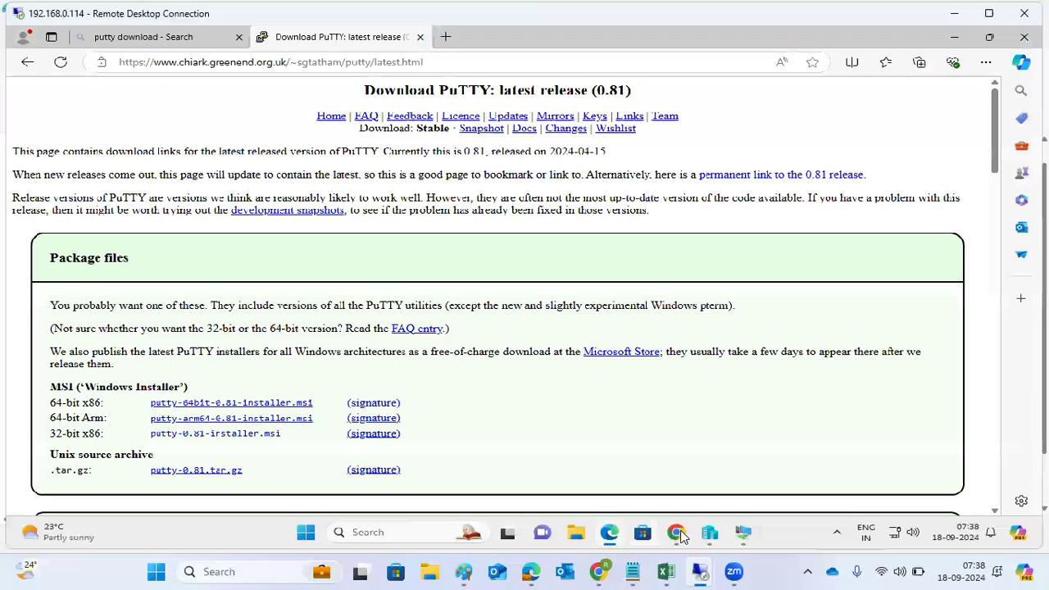
{"action": "left_click", "coordinate": [681, 535]}
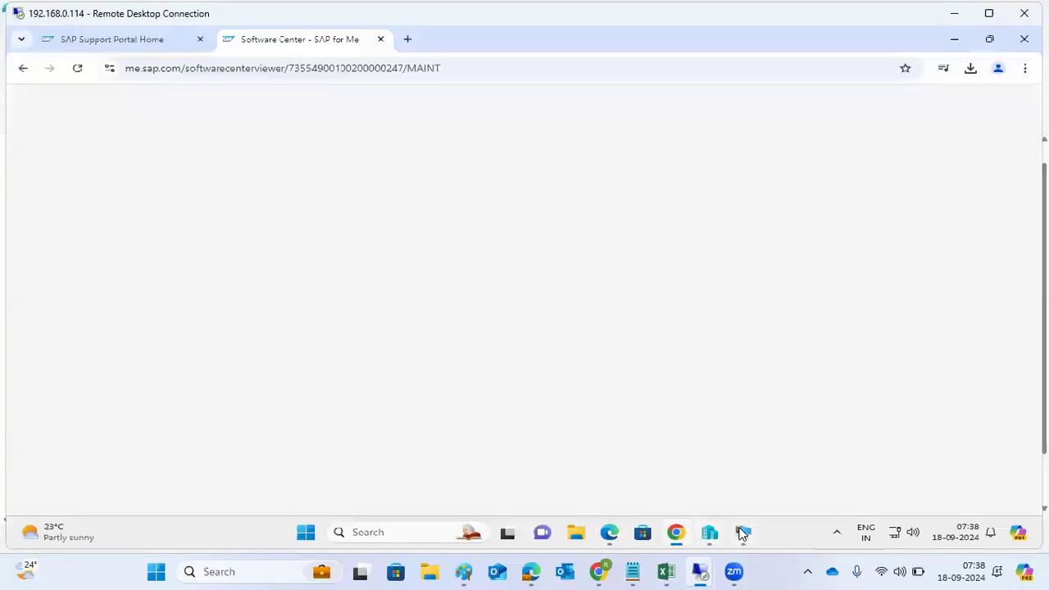
{"action": "left_click", "coordinate": [743, 534]}
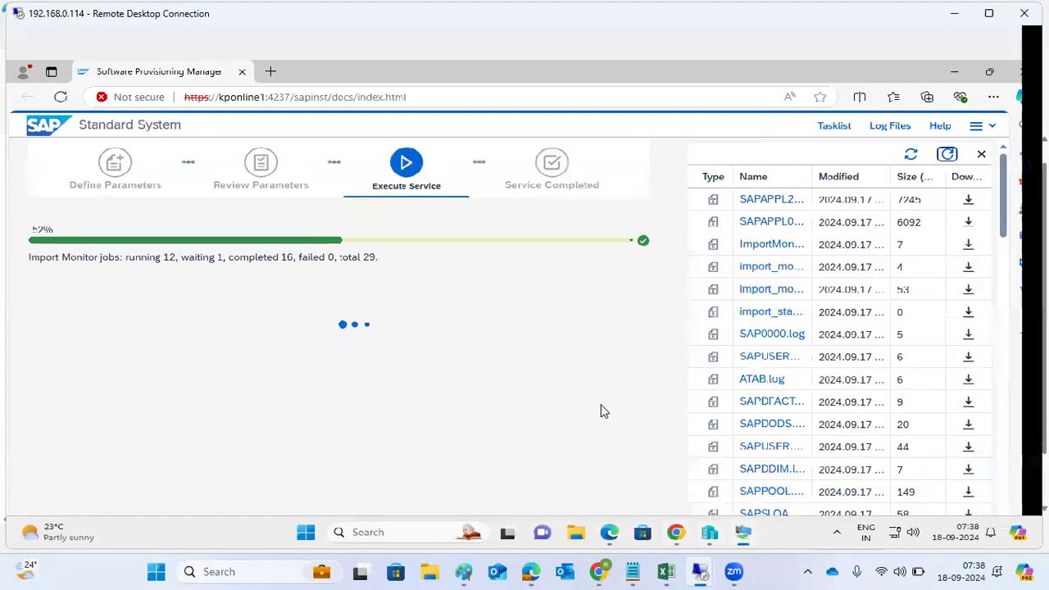